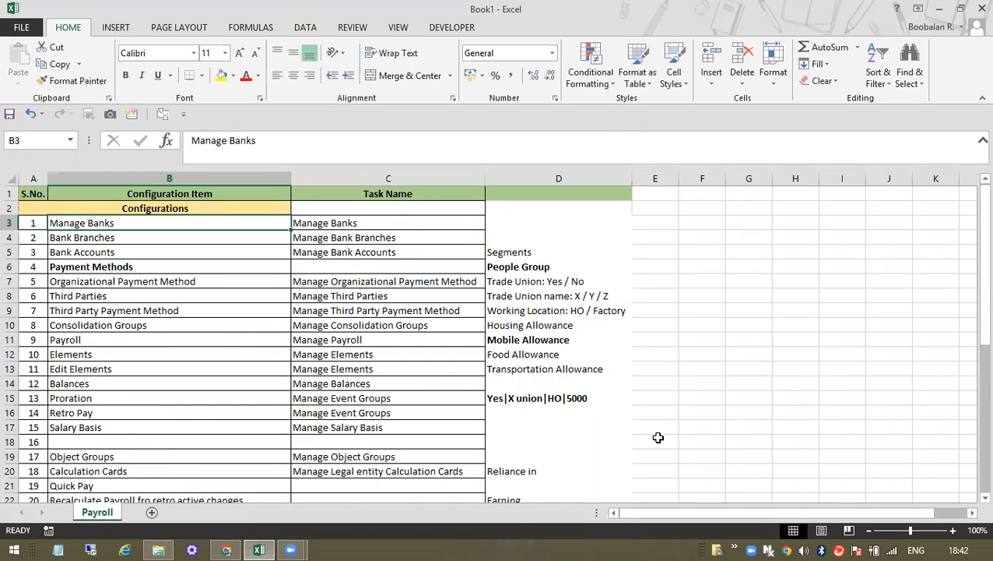
pyautogui.scroll(-2, 658, 437)
pyautogui.scroll(2, 658, 438)
pyautogui.click(58, 550)
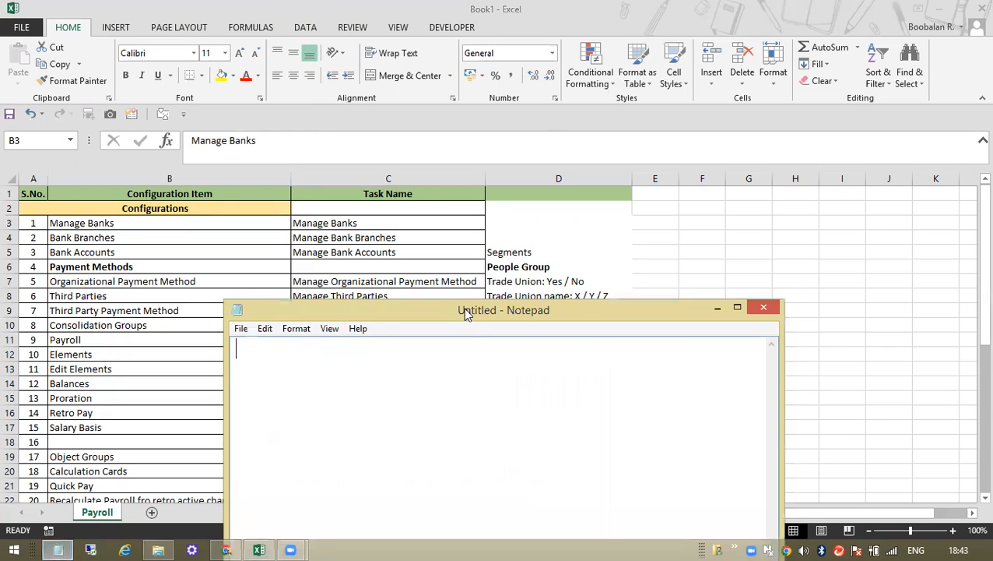
pyautogui.write('Oracle')
pyautogui.press('BackSpace')
pyautogui.press('BackSpace')
pyautogui.press('BackSpace')
pyautogui.press('BackSpace')
pyautogui.press('BackSpace')
pyautogui.press('BackSpace')
pyautogui.click(753, 309)
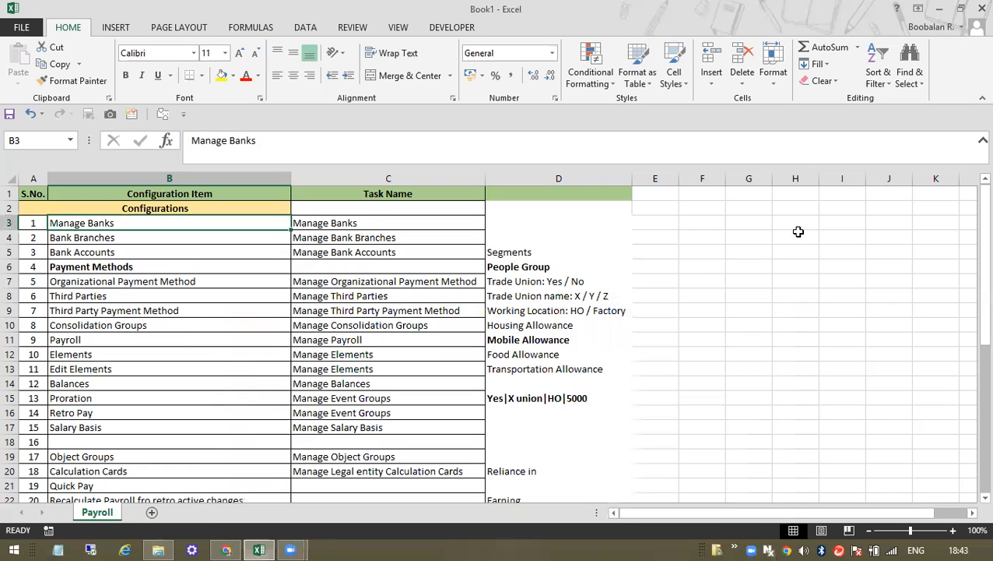
# Enter "Oracle Cloud" in cell G4 and "Implementation" in cell H4.
pyautogui.click(767, 235)
pyautogui.write('Oracle')
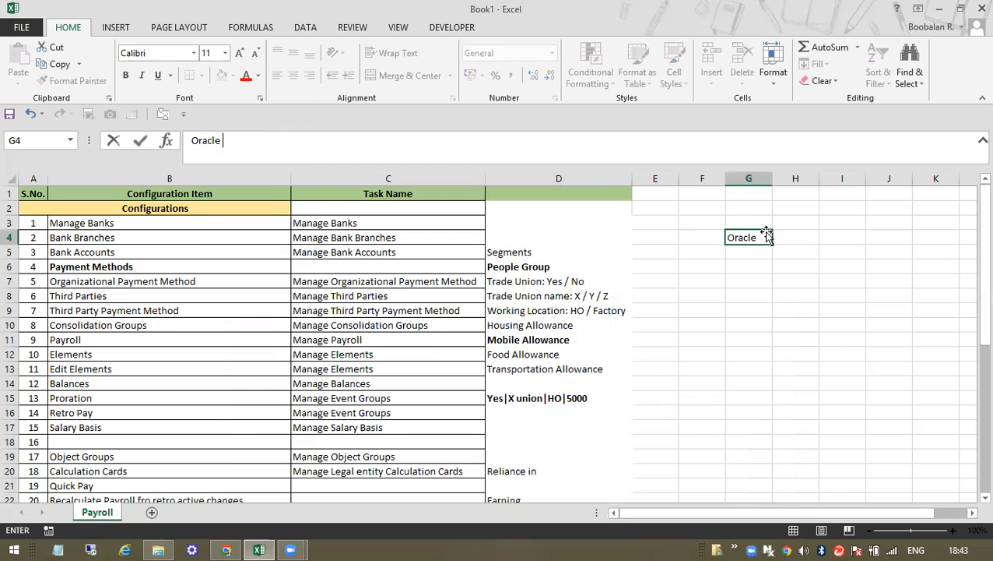
pyautogui.write(' Cloud')
pyautogui.press('Return')
pyautogui.press('Up')
pyautogui.press('Right')
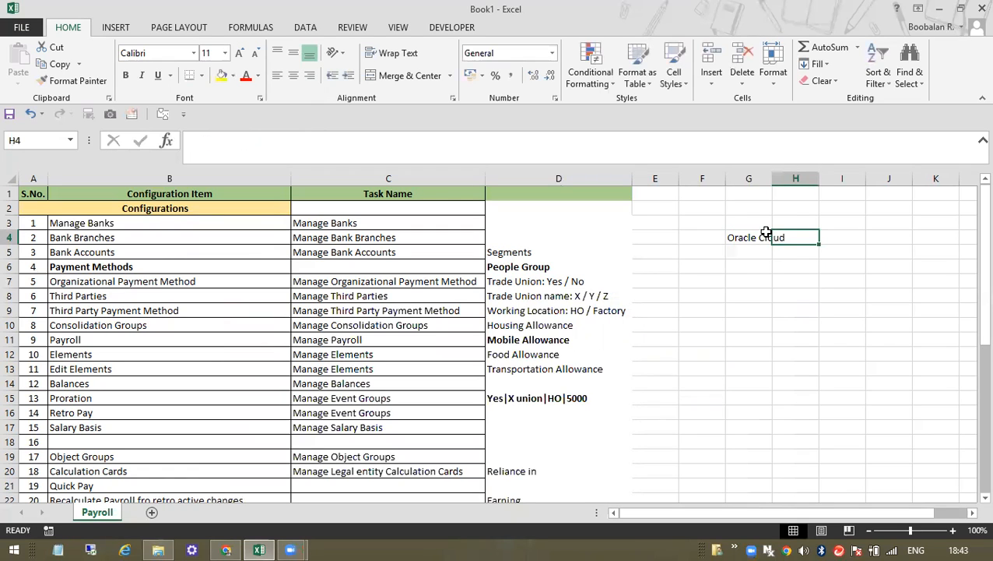
pyautogui.write('Implem')
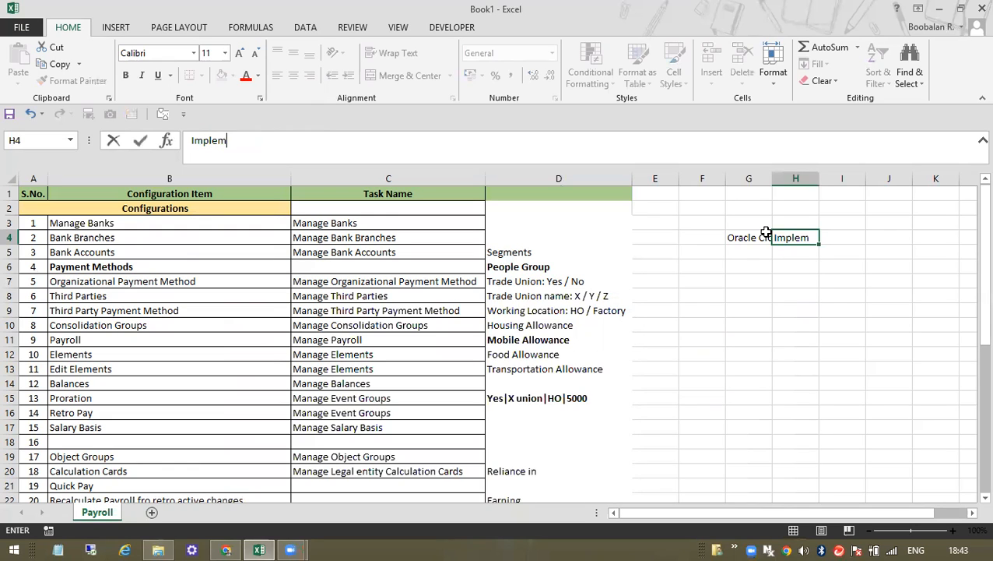
pyautogui.write('entation')
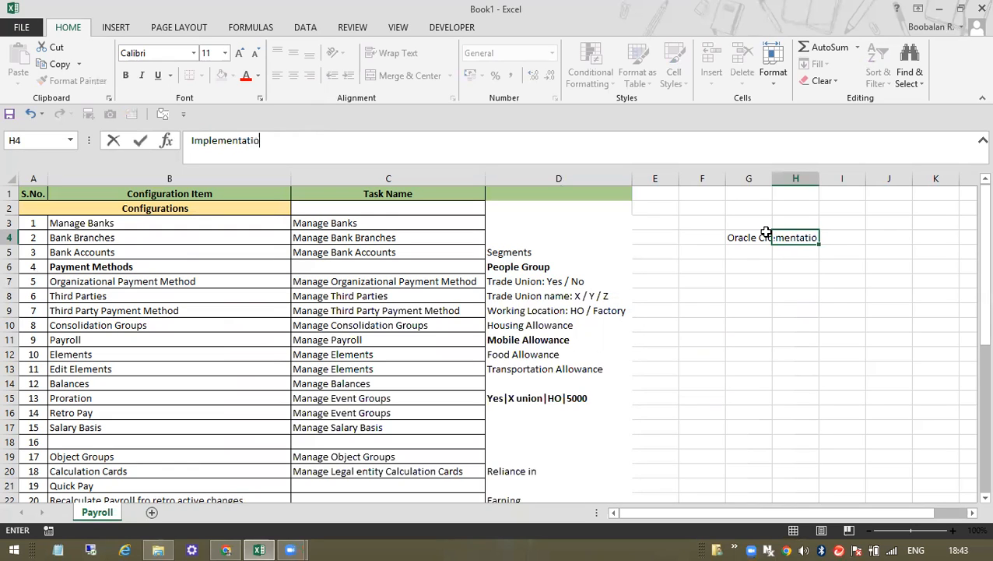
pyautogui.press('Return')
# Enter the label "List of Countries" in cell F5 and "India" in cell I5.
pyautogui.press('Left')
pyautogui.press('Left')
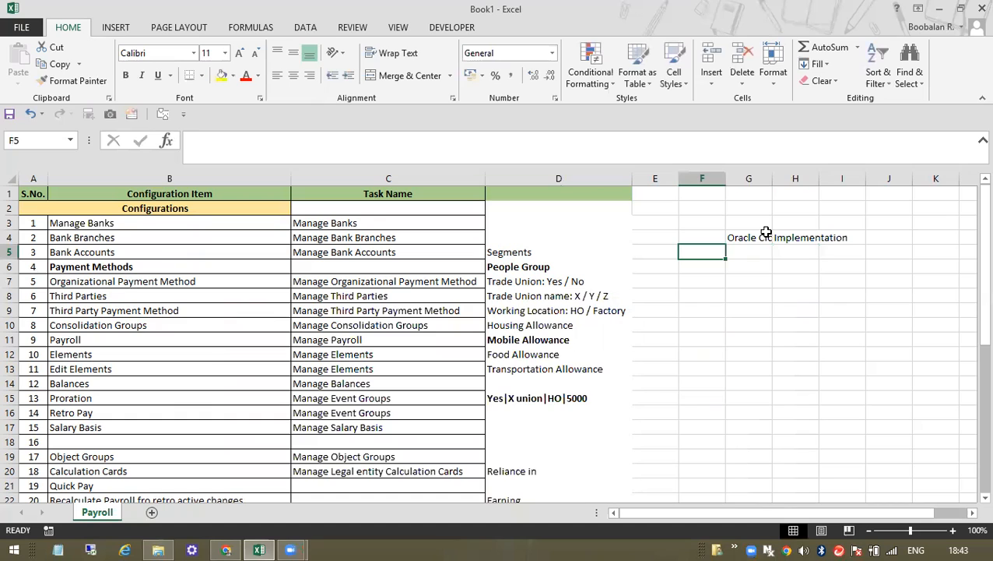
pyautogui.write('List of Countries')
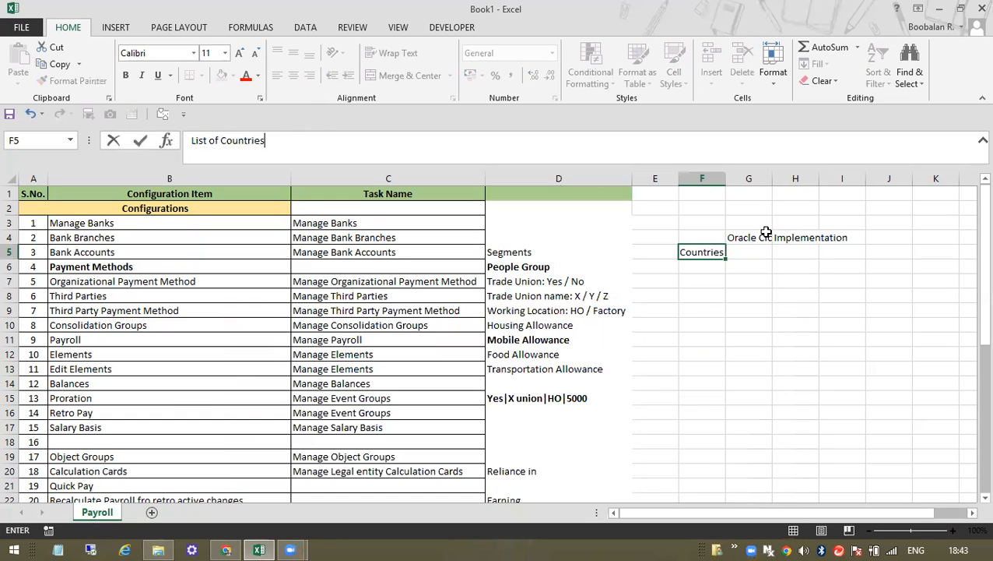
pyautogui.press('Return')
pyautogui.press('Up')
pyautogui.press('Right')
pyautogui.press('Right')
pyautogui.press('Right')
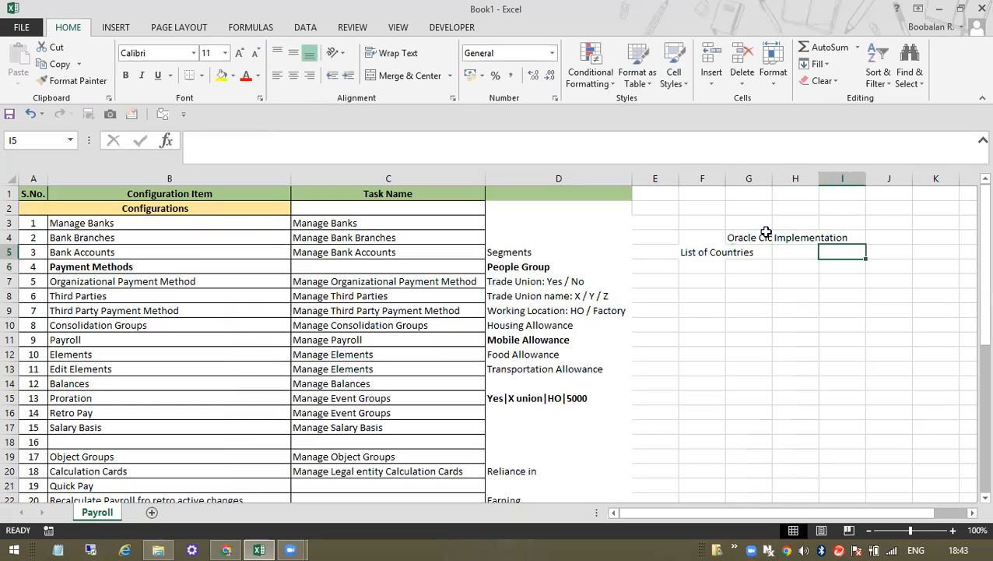
pyautogui.write('India')
pyautogui.press('Return')
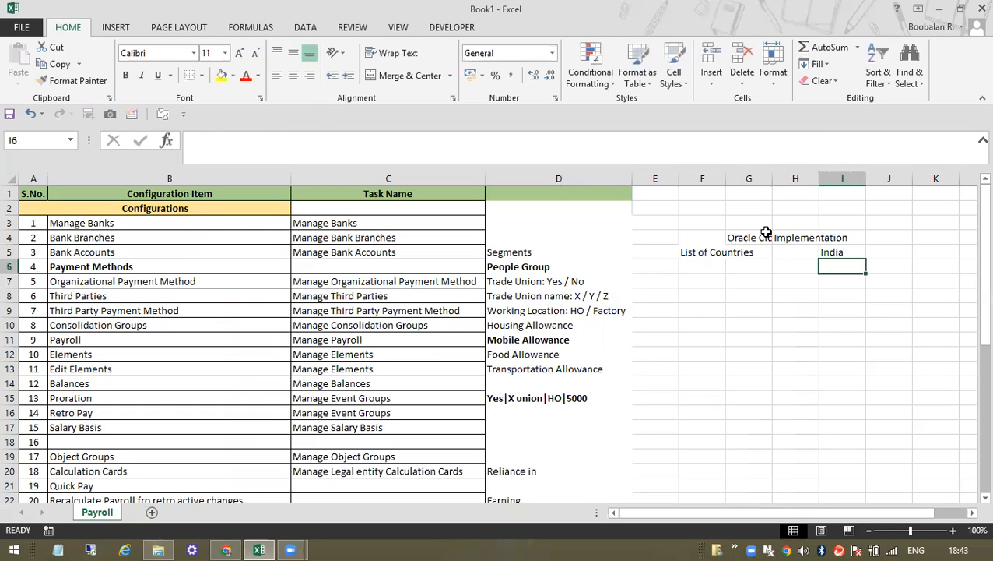
# Enter the note "Lot OF Tax Slab Rule Regulation" in cell J5 beside India.
pyautogui.press('Up')
pyautogui.press('Right')
pyautogui.write('Lot O')
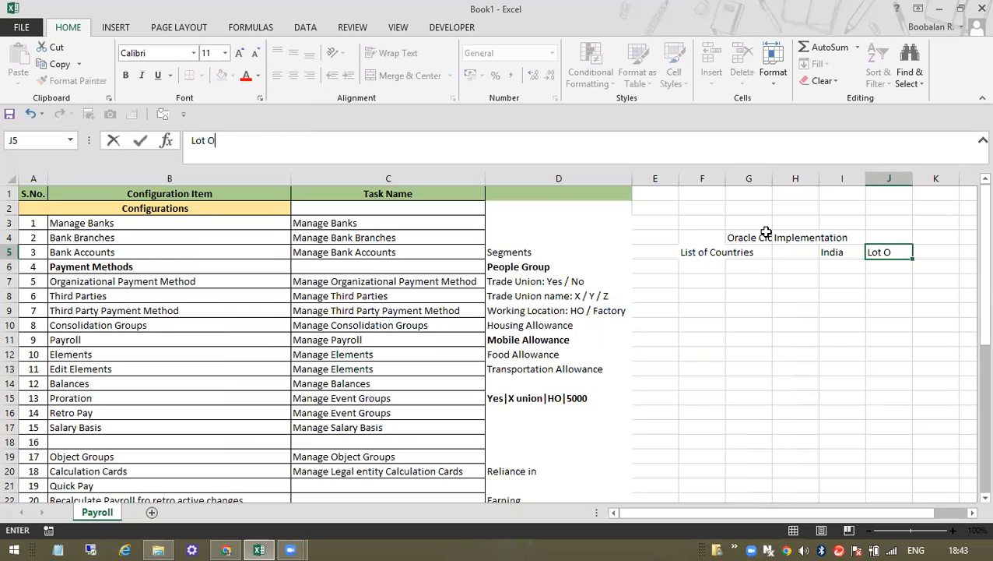
pyautogui.write('F Tax Slab Rule Regula')
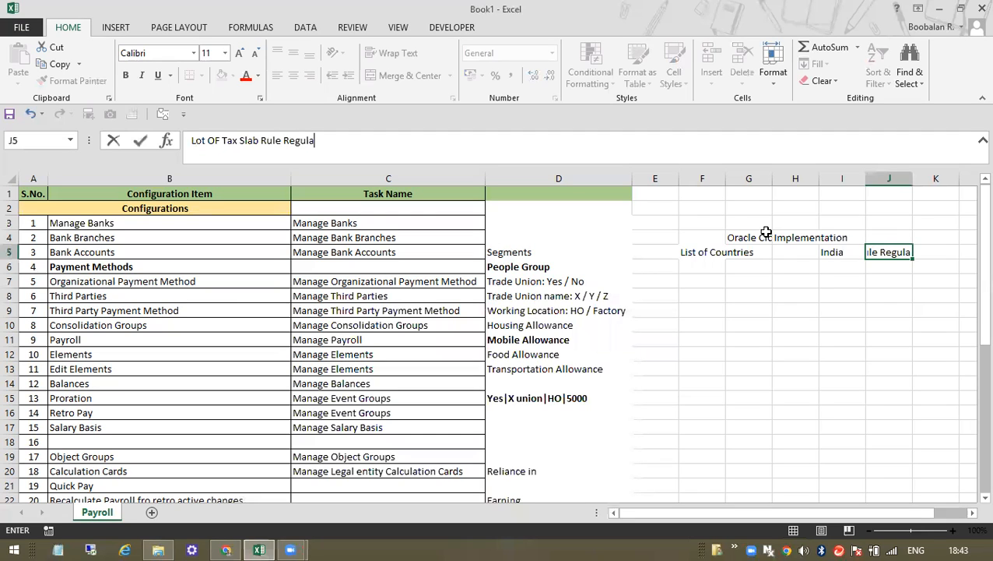
pyautogui.write('tion')
pyautogui.press('Return')
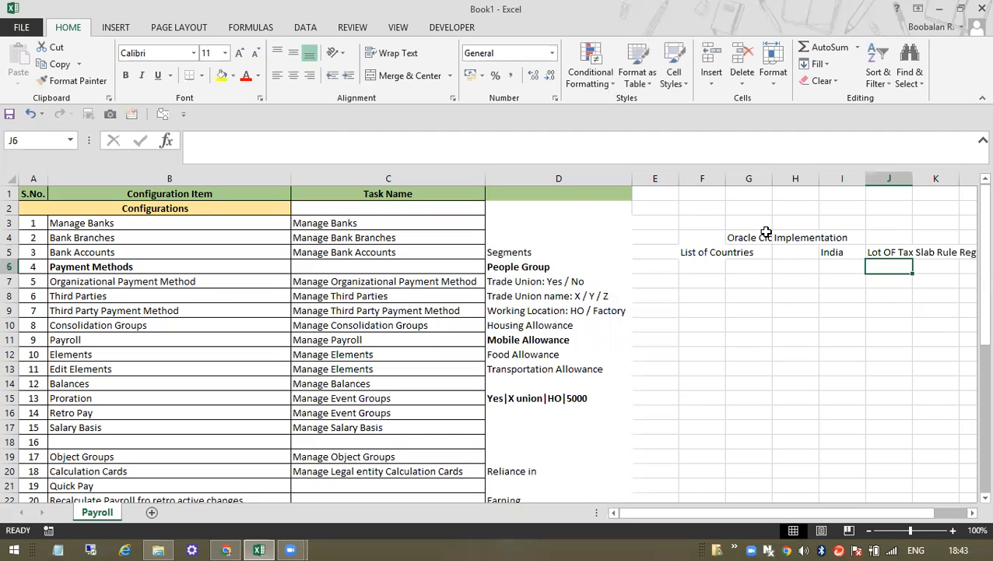
pyautogui.press('Up')
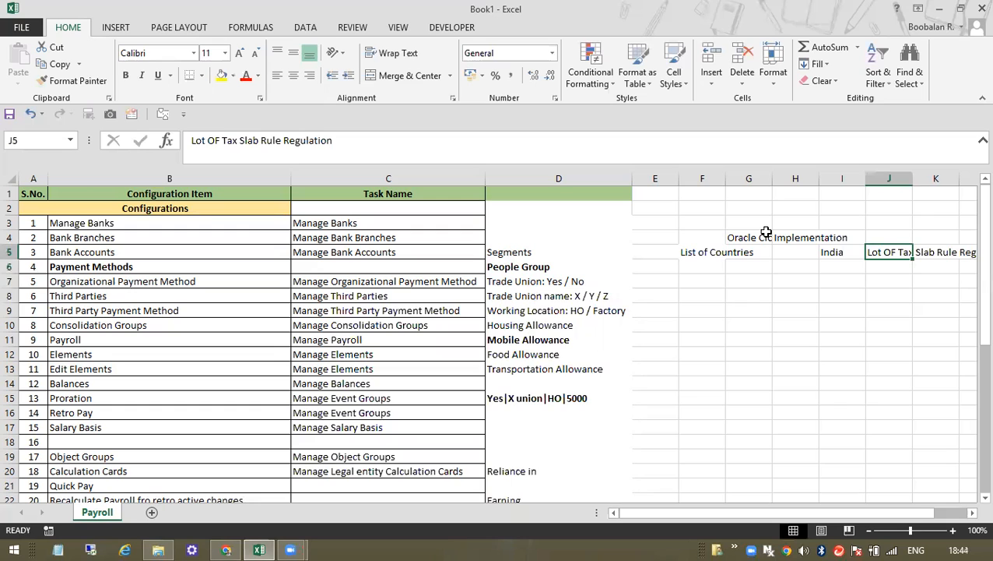
pyautogui.click(357, 142)
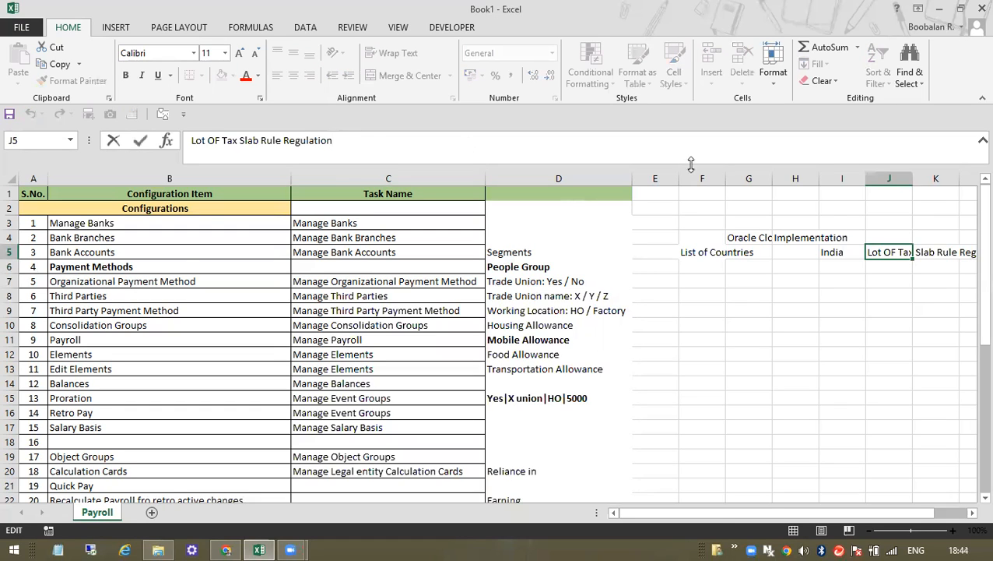
pyautogui.moveTo(723, 182); pyautogui.dragTo(756, 183)
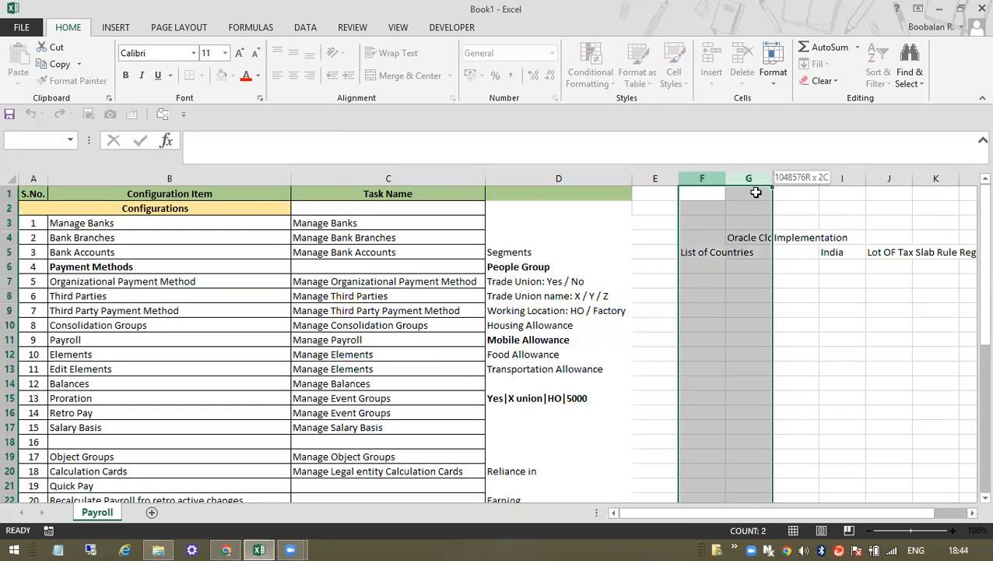
pyautogui.click(855, 252)
pyautogui.click(887, 251)
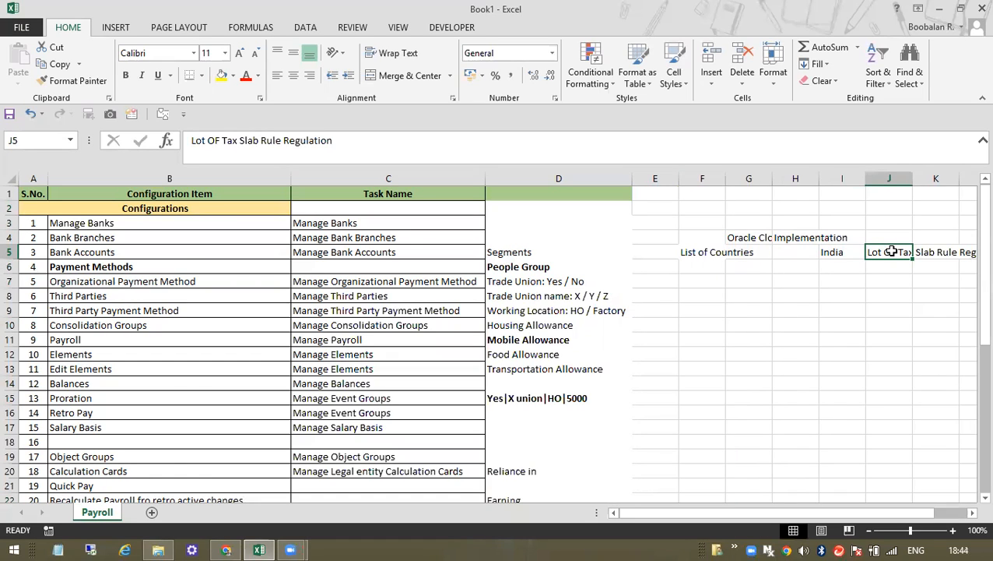
pyautogui.click(359, 147)
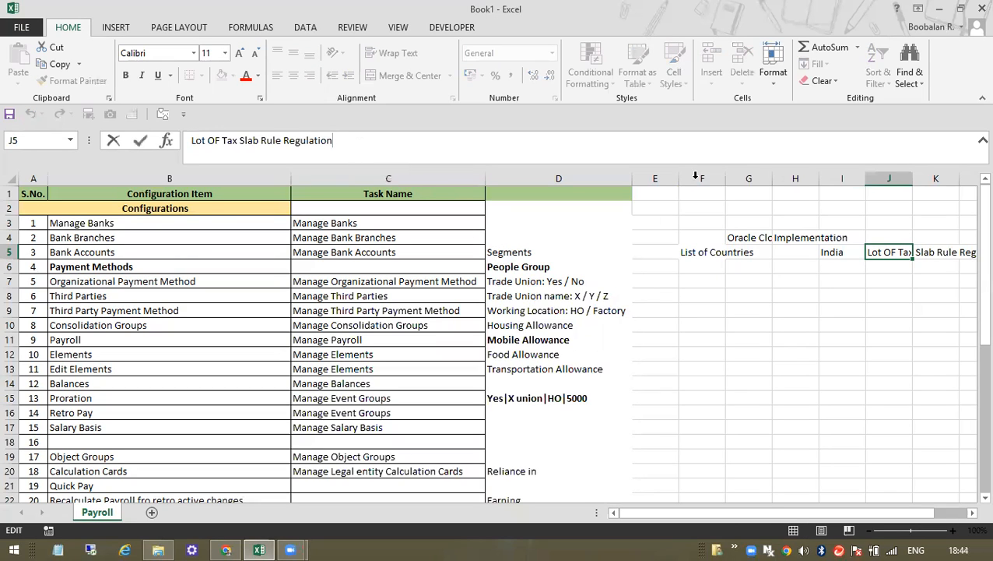
pyautogui.click(882, 264)
pyautogui.write('Nov22')
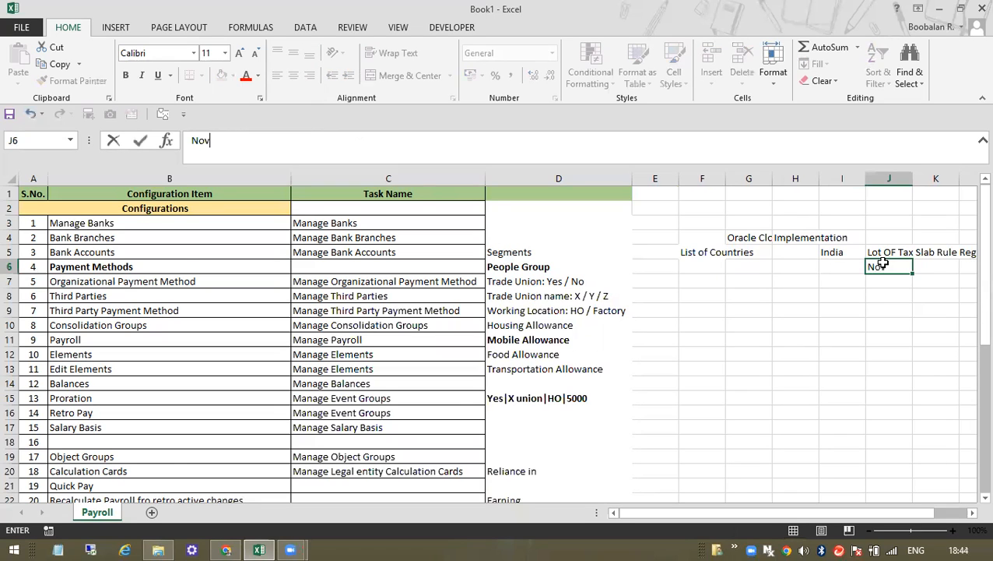
pyautogui.press('BackSpace')
pyautogui.press('BackSpace')
pyautogui.press('BackSpace')
pyautogui.press('BackSpace')
pyautogui.press('BackSpace')
pyautogui.click(884, 254)
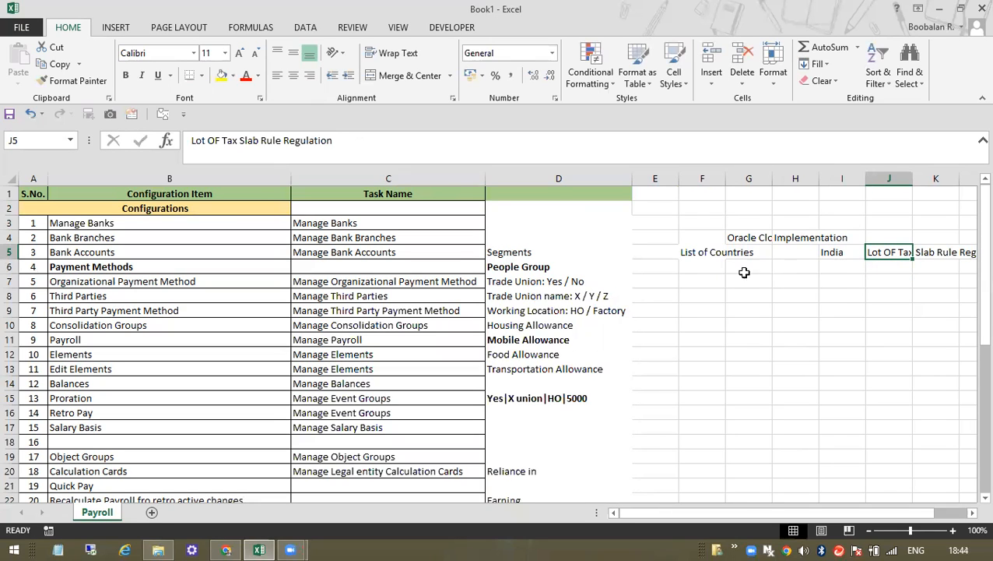
# Widen column F to fit its heading and enter "US" in F6 and "UK" in F7.
pyautogui.click(698, 263)
pyautogui.moveTo(726, 178); pyautogui.dragTo(763, 178)
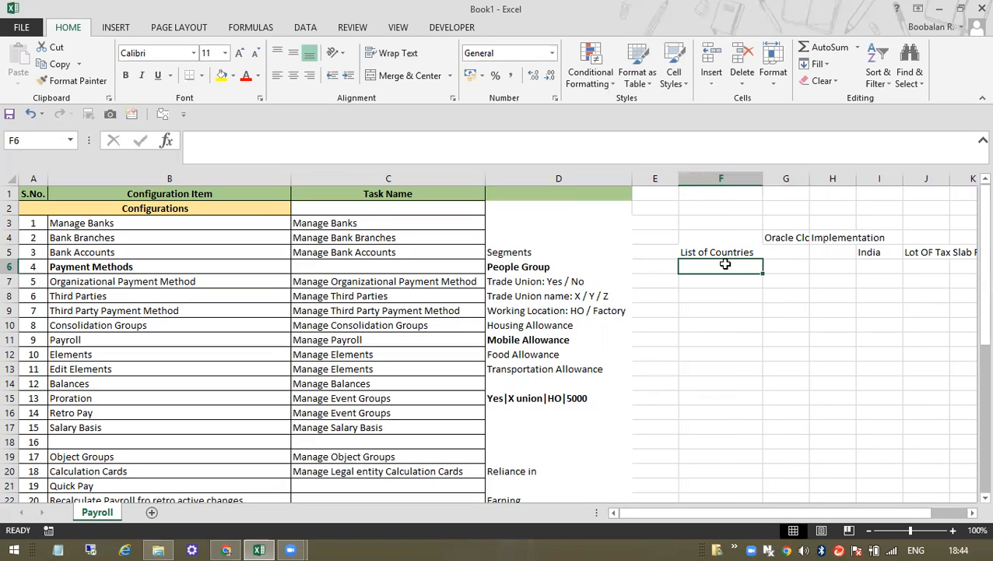
pyautogui.write('US')
pyautogui.press('Return')
pyautogui.write('UK')
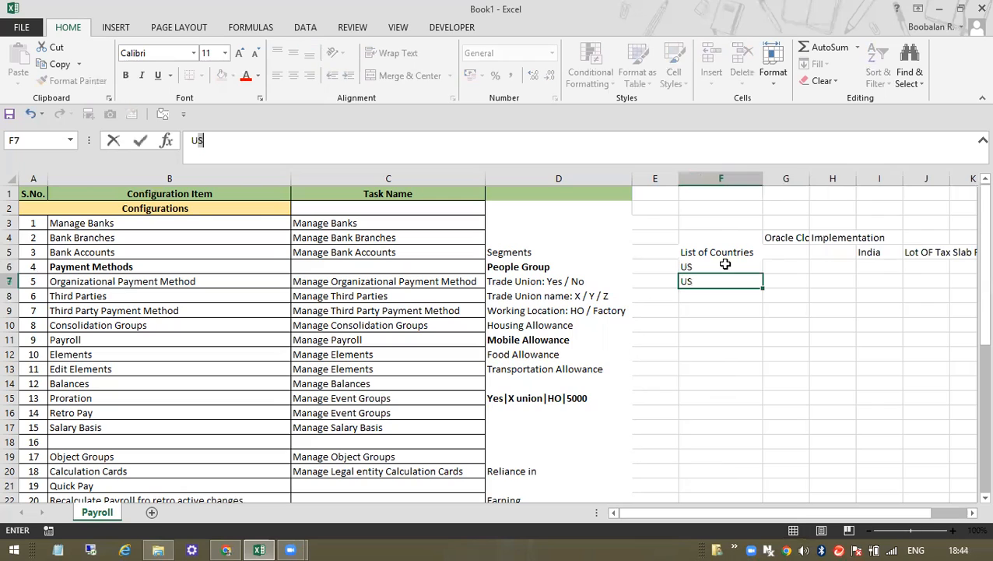
pyautogui.press('Return')
pyautogui.write('Sa')
pyautogui.press('BackSpace')
pyautogui.press('BackSpace')
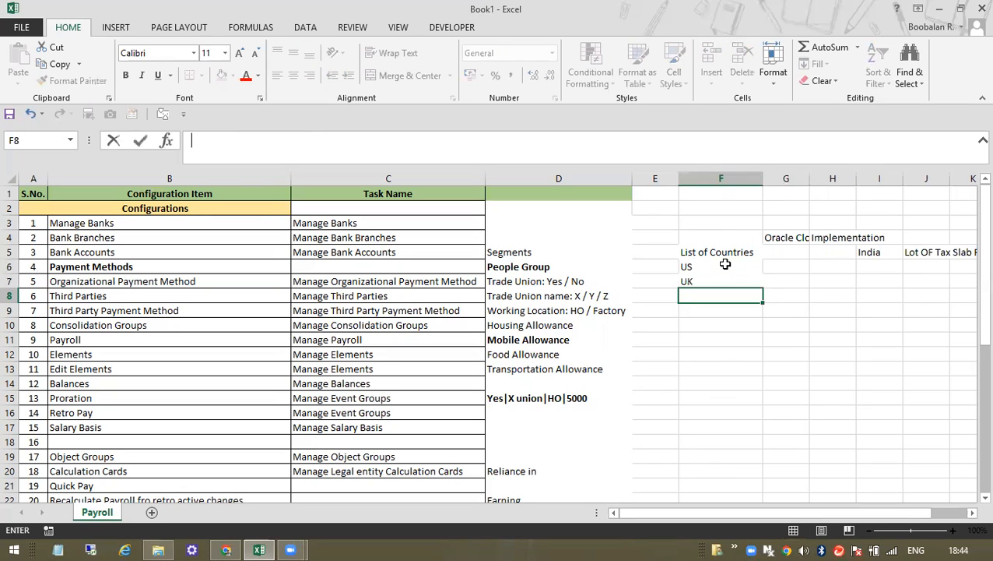
pyautogui.write('UAM')
pyautogui.press('Return')
pyautogui.press('BackSpace')
pyautogui.press('Up')
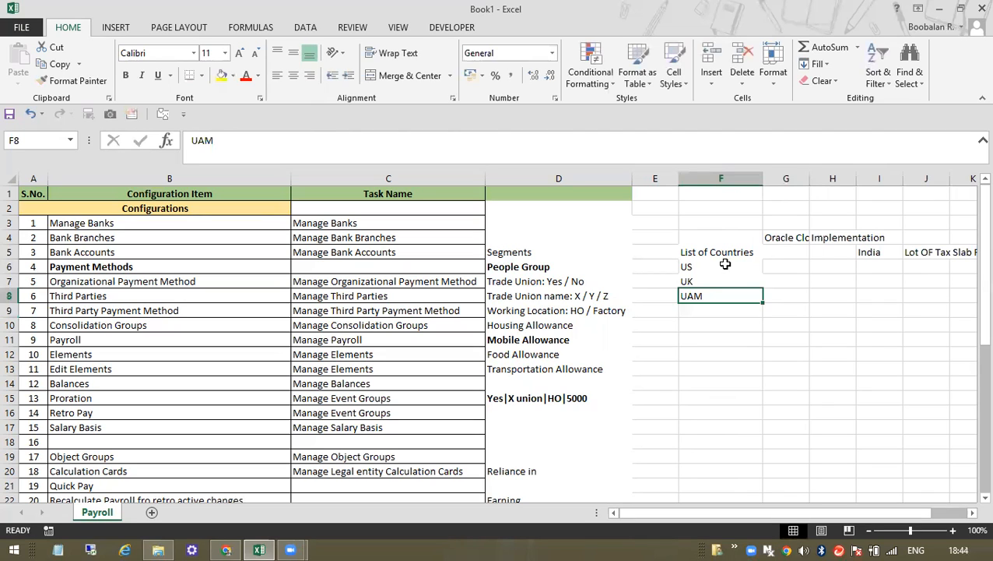
# Enter "Arab Countries" in cell F8 of the country list.
pyautogui.write('Arab Countrie')
pyautogui.press('BackSpace')
pyautogui.press('BackSpace')
pyautogui.press('BackSpace')
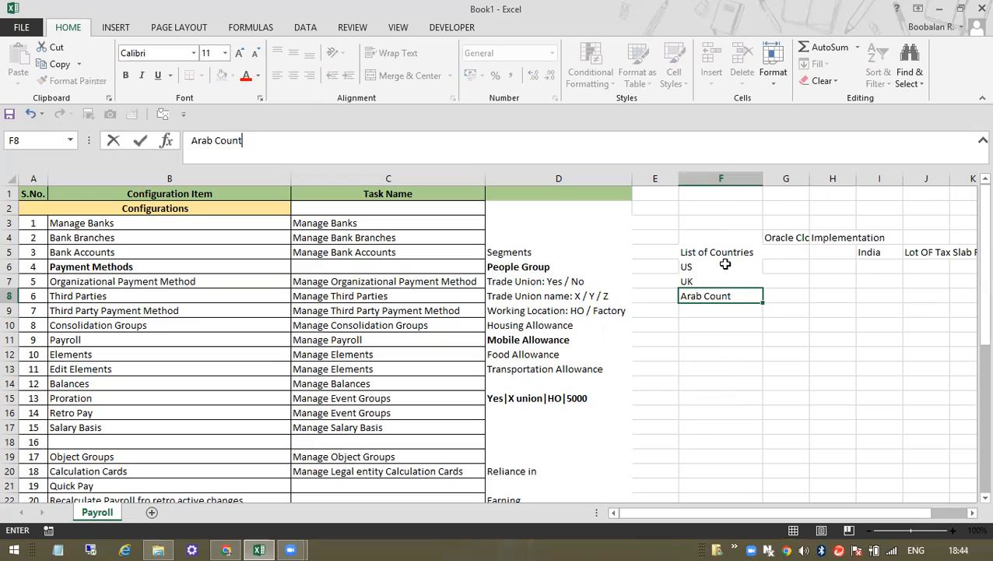
pyautogui.write('ries')
pyautogui.press('Return')
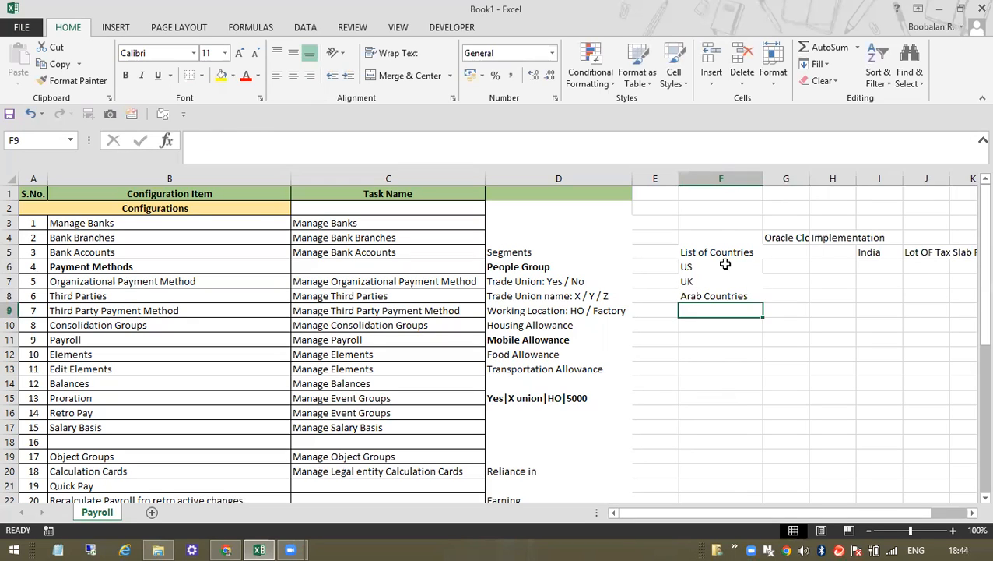
# Extend the country list with "France" in F9, "Singapore" in F10 and "malasiya" in F11.
pyautogui.write('Fran')
pyautogui.press('BackSpace')
pyautogui.write('nce')
pyautogui.press('Return')
pyautogui.write('Singapore')
pyautogui.press('Return')
pyautogui.write('mala')
pyautogui.write('suy')
pyautogui.press('BackSpace')
pyautogui.press('BackSpace')
pyautogui.write('iya')
pyautogui.press('Return')
pyautogui.press('Up')
pyautogui.press('Up')
pyautogui.press('Up')
pyautogui.press('Up')
pyautogui.press('Up')
pyautogui.press('Up')
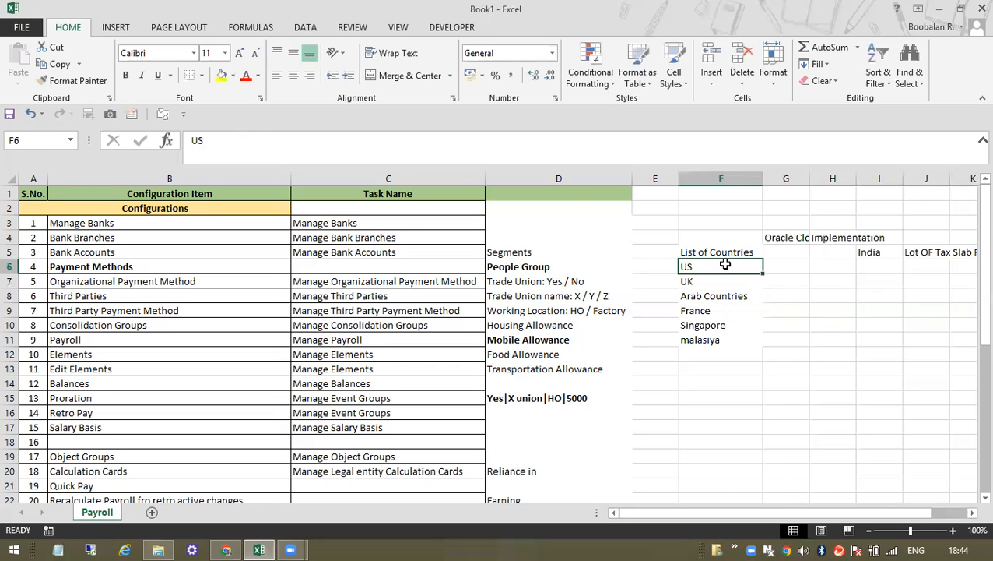
pyautogui.press('Right')
pyautogui.press('Right')
pyautogui.press('Right')
pyautogui.press('Right')
pyautogui.press('Up')
pyautogui.press('Left')
pyautogui.press('Left')
pyautogui.press('Left')
pyautogui.press('Left')
pyautogui.press('Right')
pyautogui.press('Right')
pyautogui.press('Right')
pyautogui.press('Left')
pyautogui.press('Left')
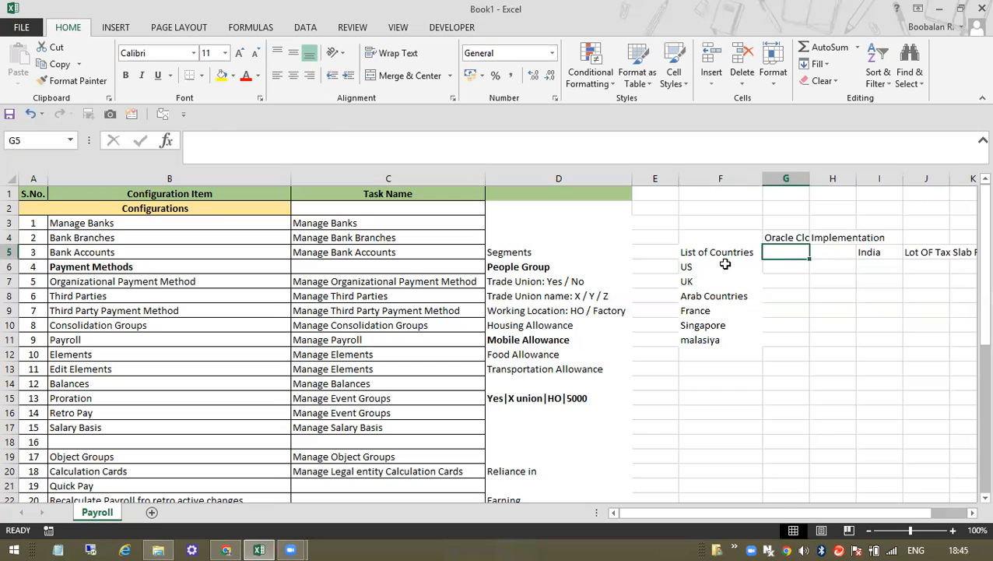
pyautogui.press('Left')
pyautogui.hotkey('shift', 'Down')
pyautogui.hotkey('shift', 'Down')
pyautogui.hotkey('shift', 'Down')
pyautogui.press('Right')
pyautogui.press('Right')
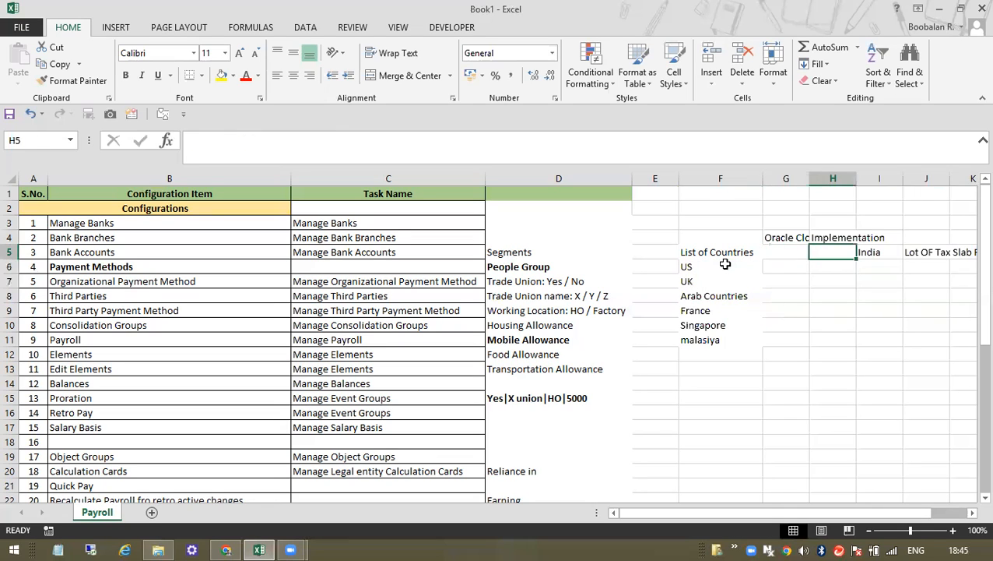
pyautogui.press('Right')
pyautogui.press('Down')
pyautogui.press('Down')
pyautogui.press('Up')
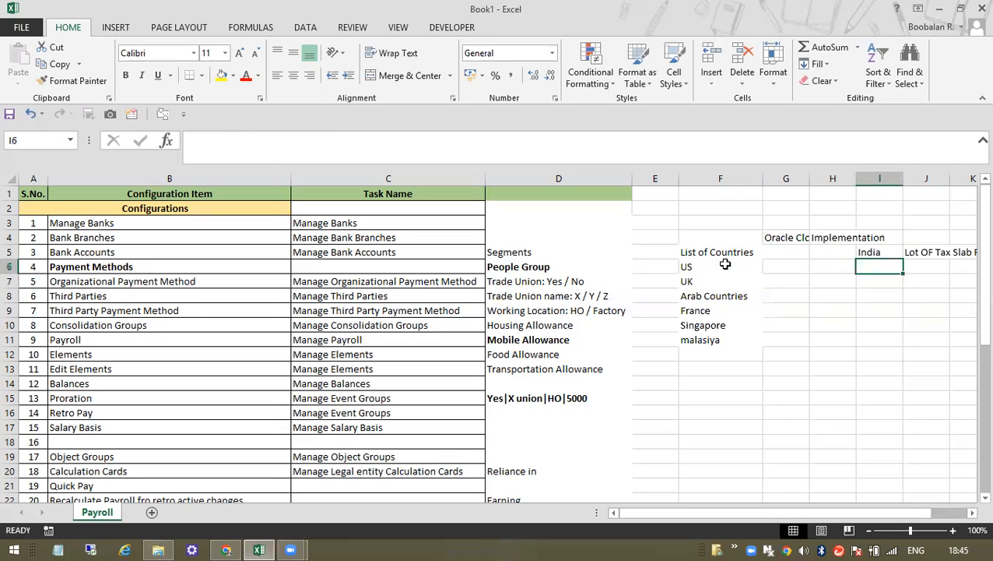
pyautogui.write('In')
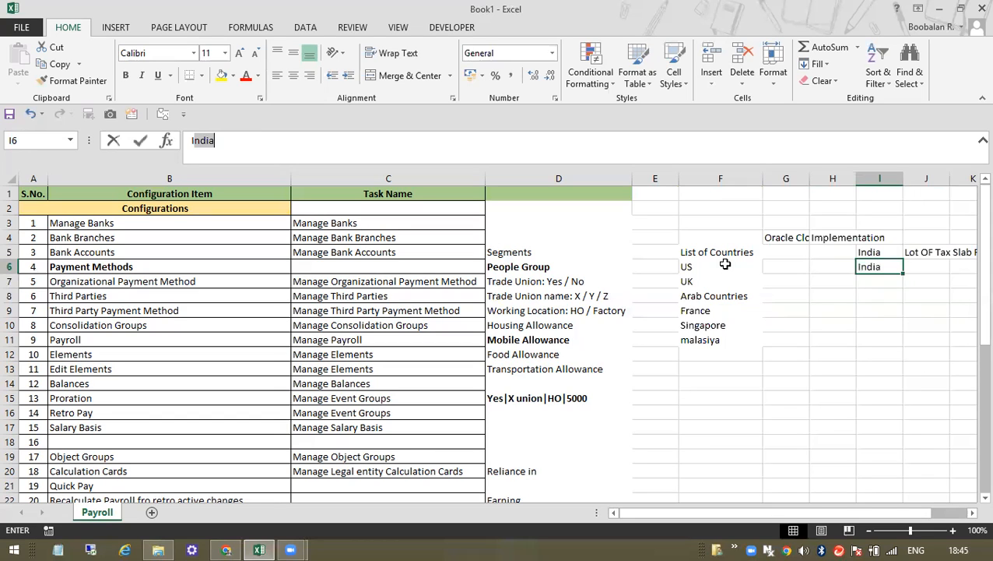
pyautogui.press('BackSpace')
pyautogui.press('BackSpace')
pyautogui.press('BackSpace')
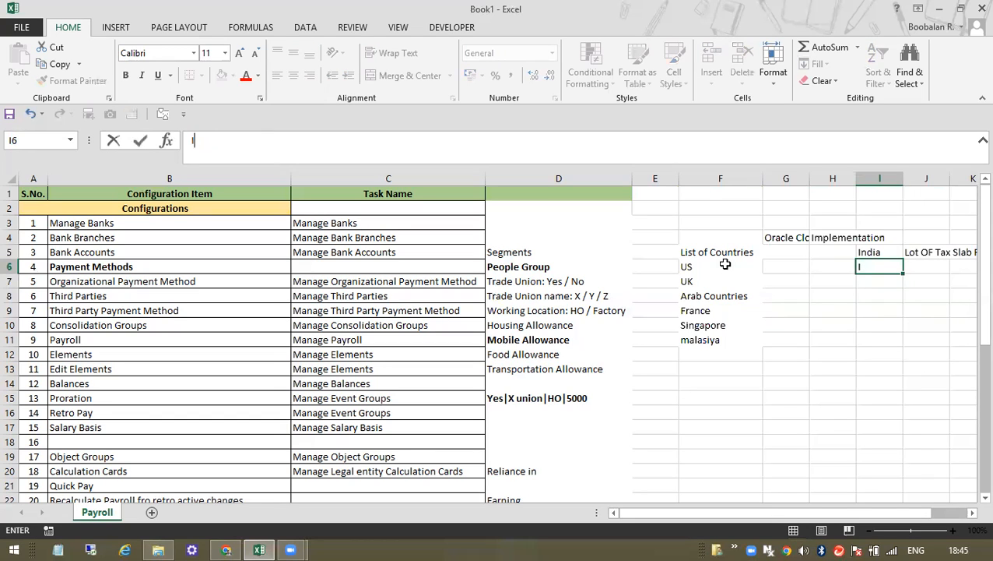
pyautogui.write('CTC')
pyautogui.press('BackSpace')
pyautogui.press('BackSpace')
pyautogui.press('BackSpace')
# Review the country entries in F6:F11, the people group segments in D7:D14, and the cell below India.
pyautogui.moveTo(690, 265); pyautogui.dragTo(697, 341)
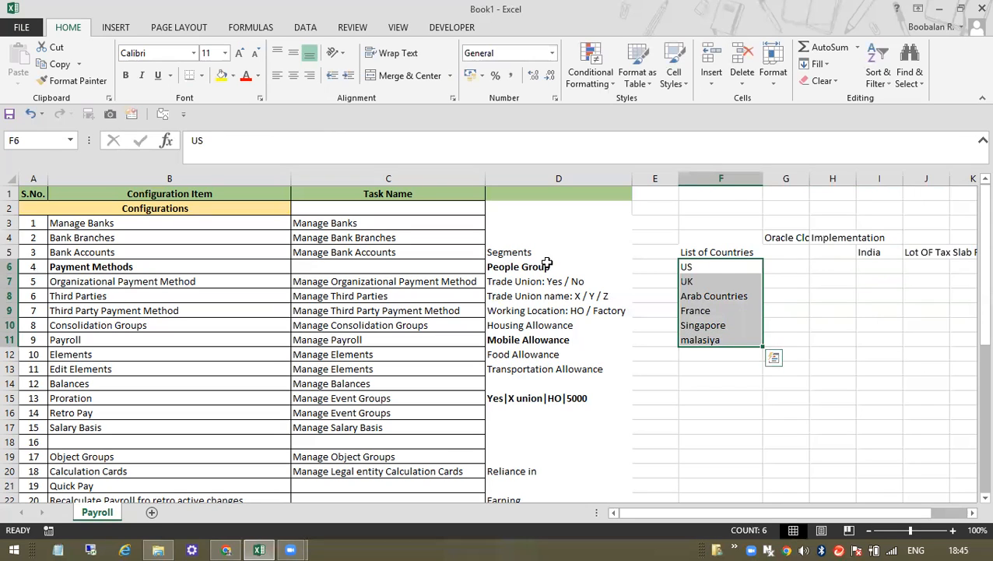
pyautogui.moveTo(517, 281); pyautogui.dragTo(592, 382)
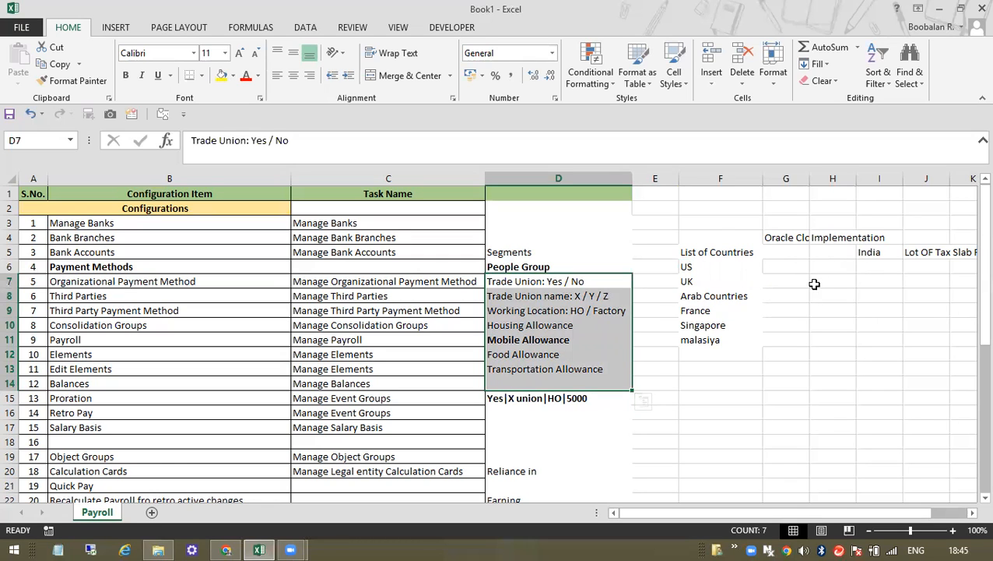
pyautogui.click(863, 270)
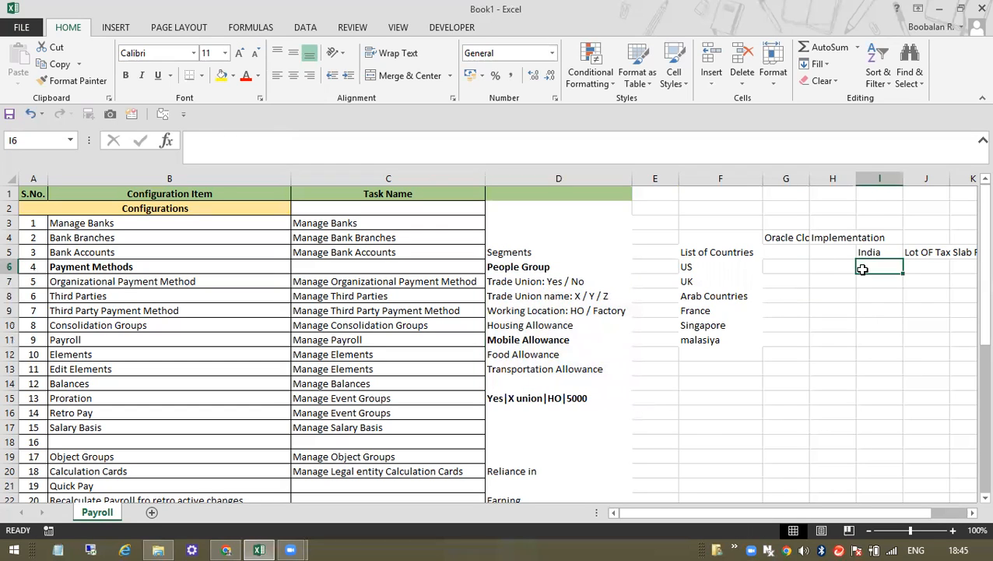
# Enter "3rd", "ADP" and "Gryhr" in cells I6 to I8 below India.
pyautogui.write('3rd')
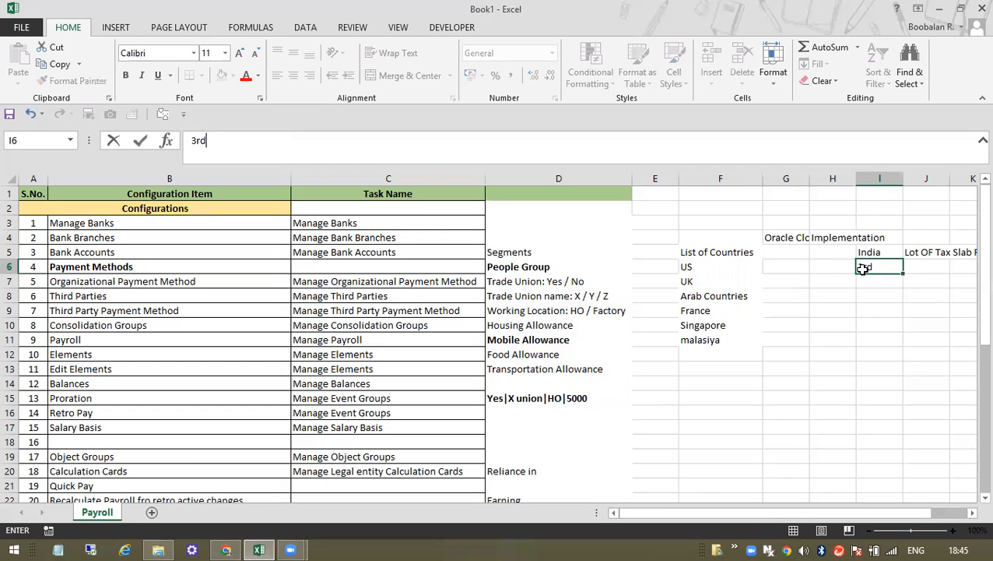
pyautogui.press('Return')
pyautogui.write('ADP')
pyautogui.press('Return')
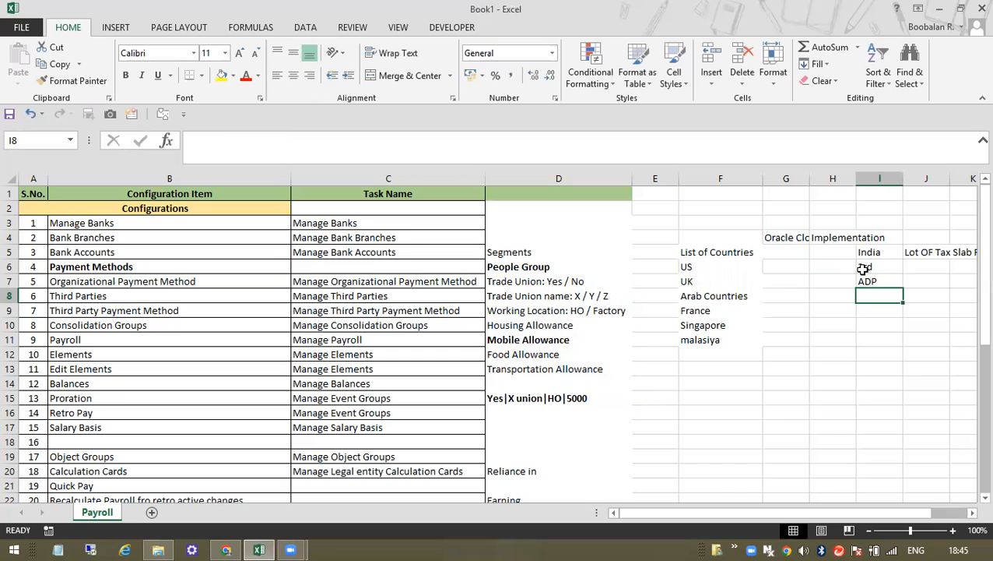
pyautogui.write('W')
pyautogui.press('BackSpace')
pyautogui.write('Gry')
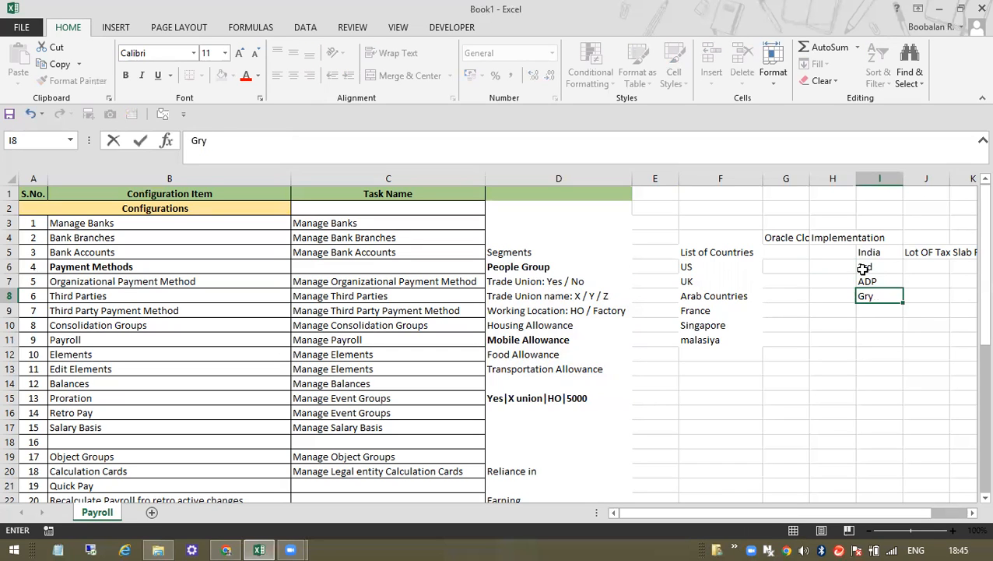
pyautogui.write('br')
pyautogui.press('Return')
# Enter the note "Payroll Processing for" in cell J7 beside ADP.
pyautogui.click(868, 285)
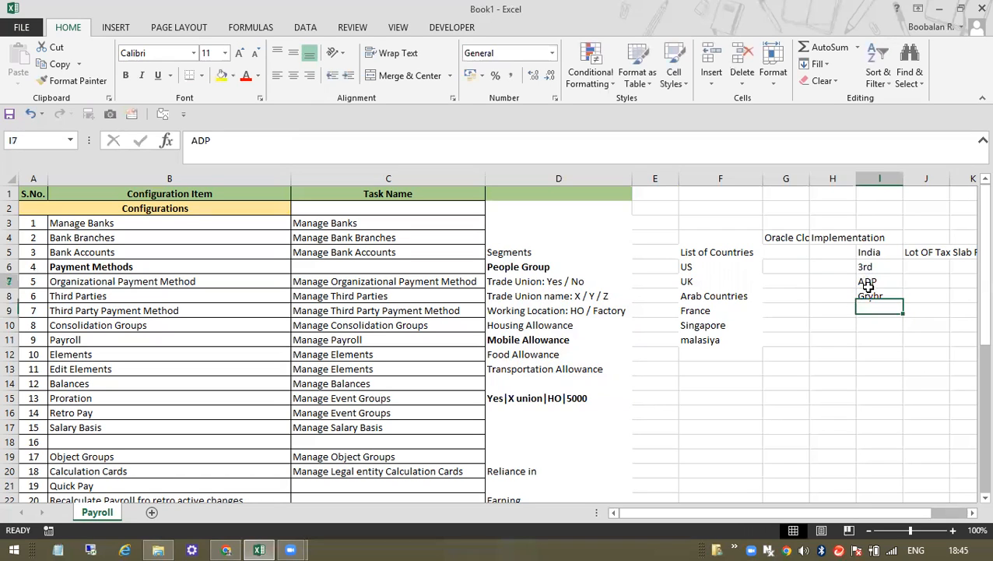
pyautogui.moveTo(868, 285); pyautogui.dragTo(871, 300)
pyautogui.click(919, 278)
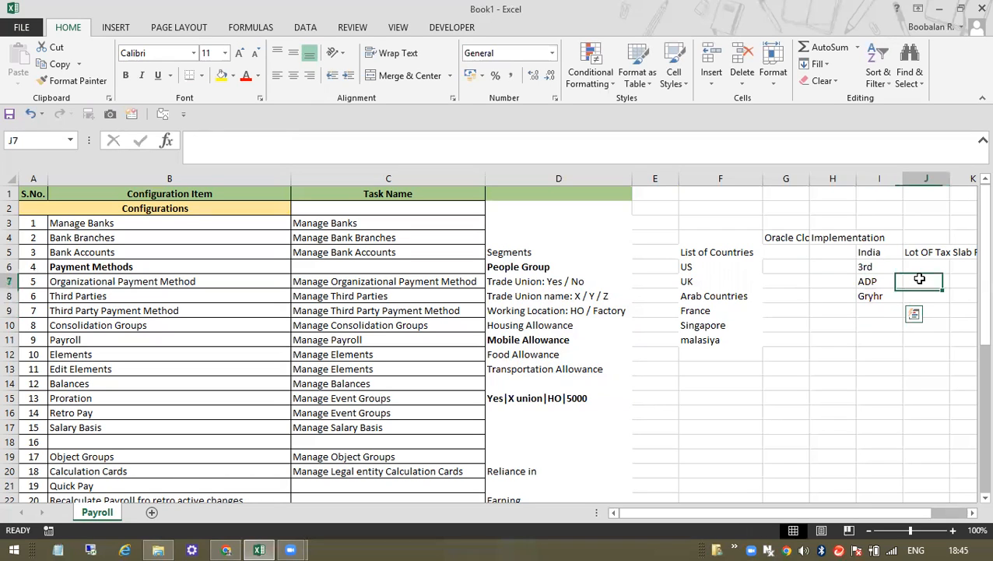
pyautogui.write('Payroll Process')
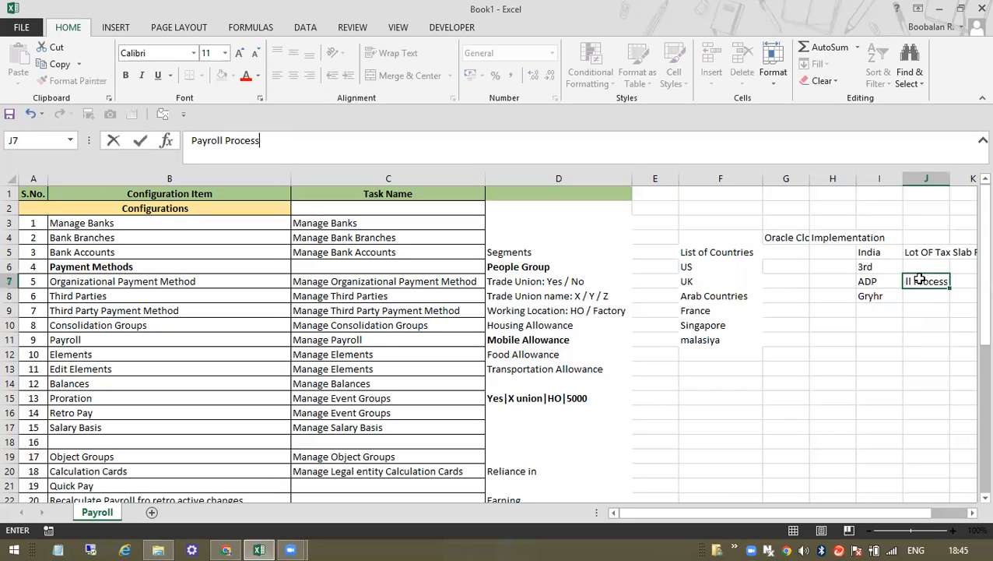
pyautogui.write('ing for')
pyautogui.press('Return')
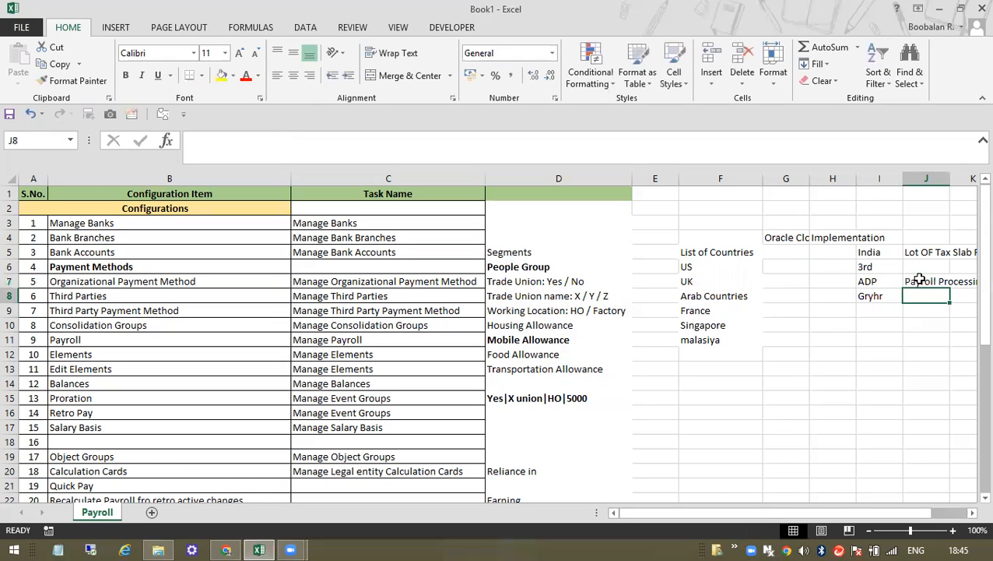
# Enter "Integration" in cell H7, on the ADP row.
pyautogui.click(836, 280)
pyautogui.write('I')
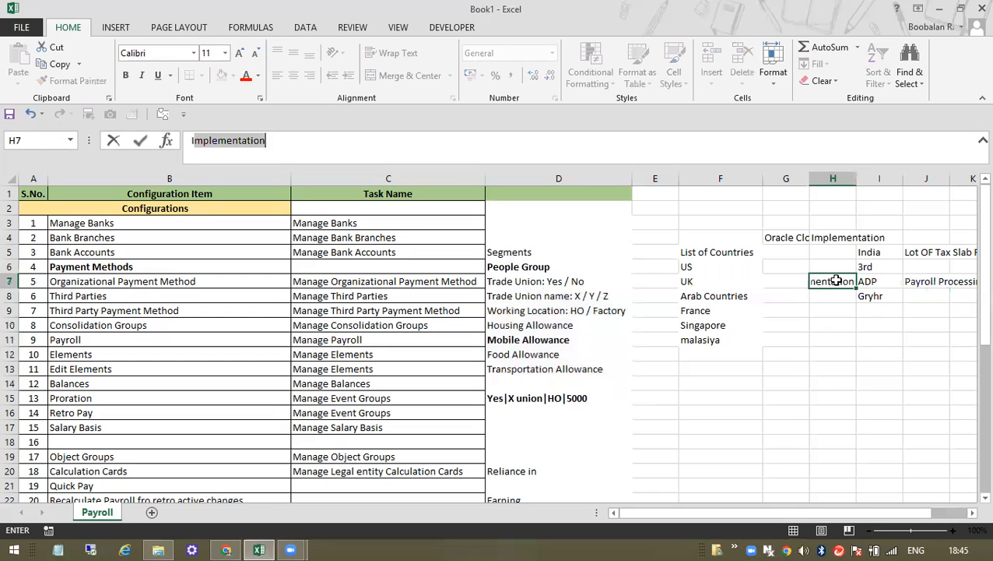
pyautogui.write('ntegration')
pyautogui.press('Return')
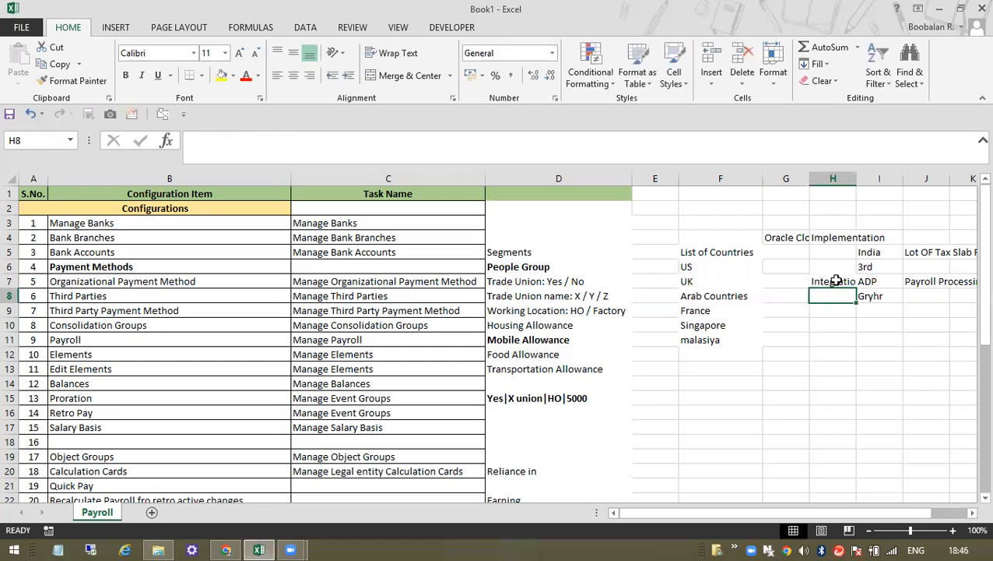
# Add "India" in cell F12 at the end of the country list.
pyautogui.click(703, 350)
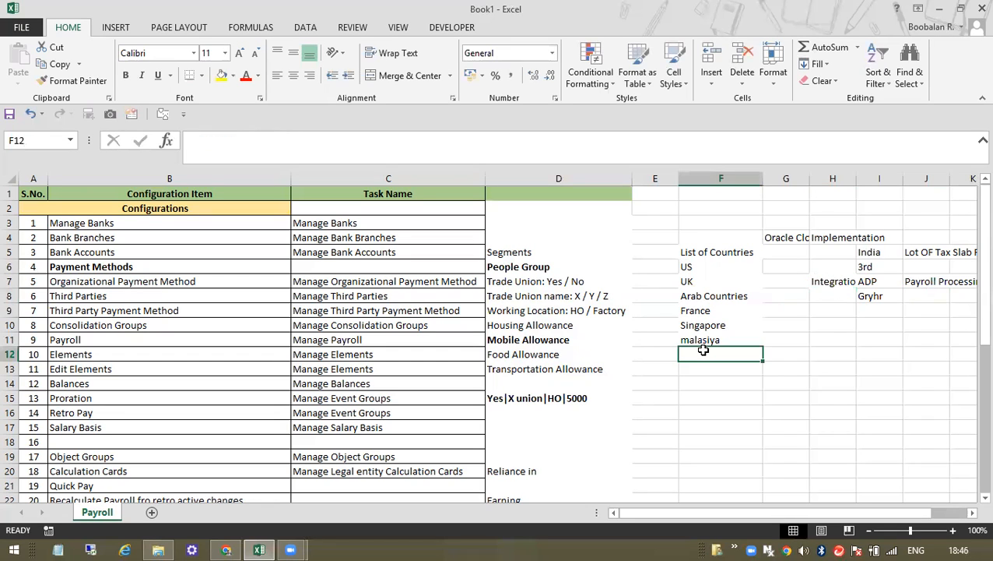
pyautogui.write('INDI')
pyautogui.press('BackSpace')
pyautogui.press('BackSpace')
pyautogui.press('BackSpace')
pyautogui.press('BackSpace')
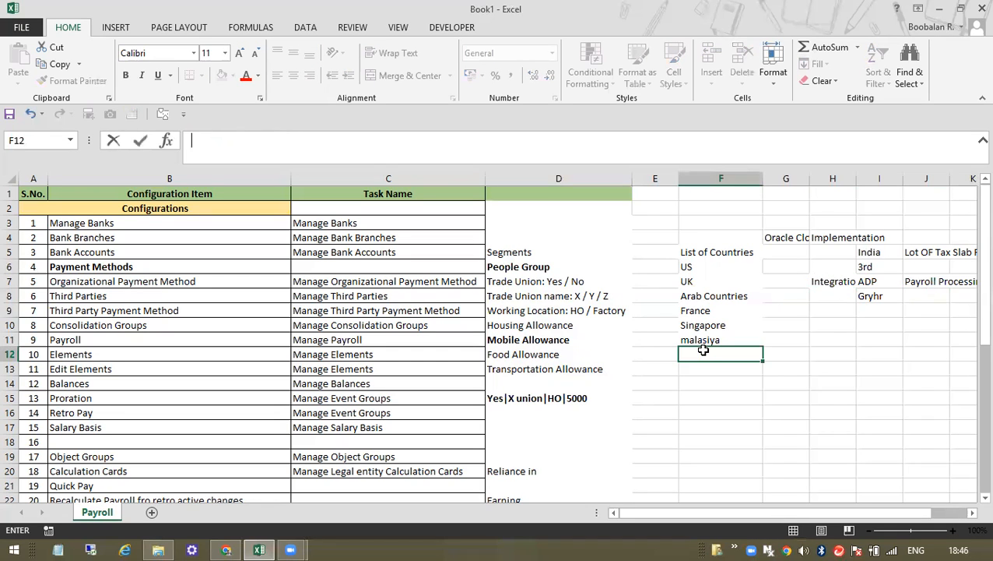
pyautogui.write('India')
pyautogui.press('Return')
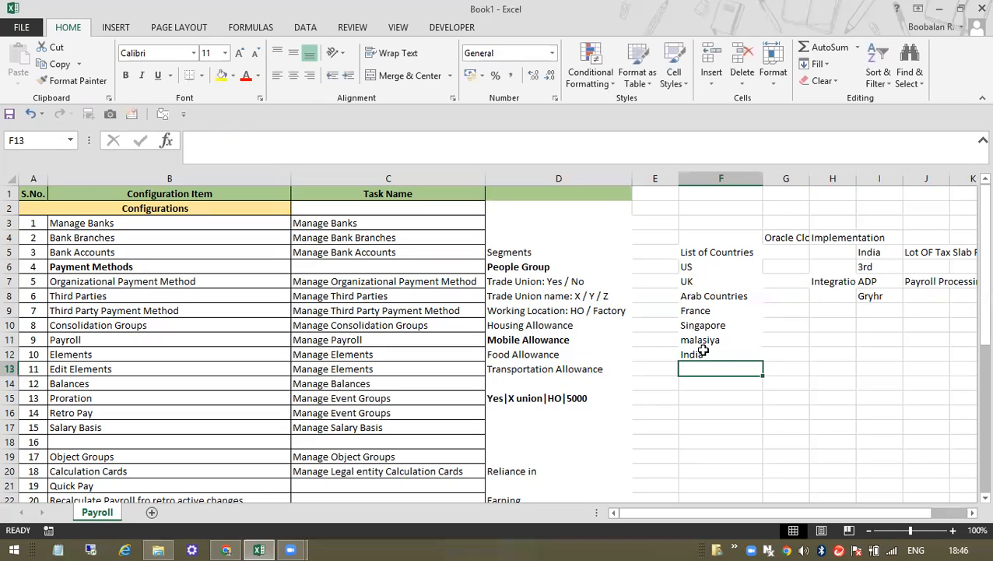
# List the salary components "CTC", "BASIC", "HRA", "Spl" and "Other All" in cells F13 to F17.
pyautogui.write('CTC')
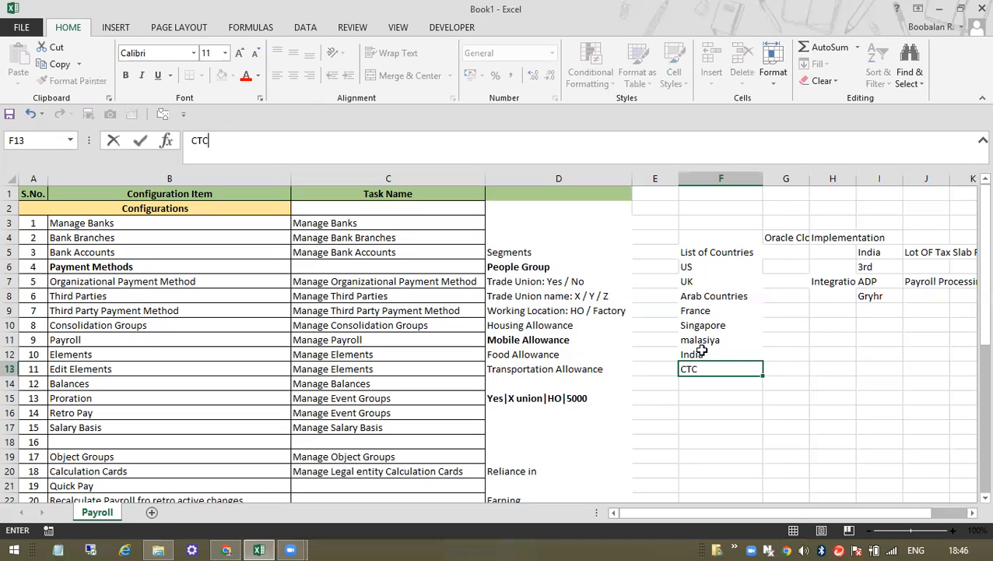
pyautogui.press('Return')
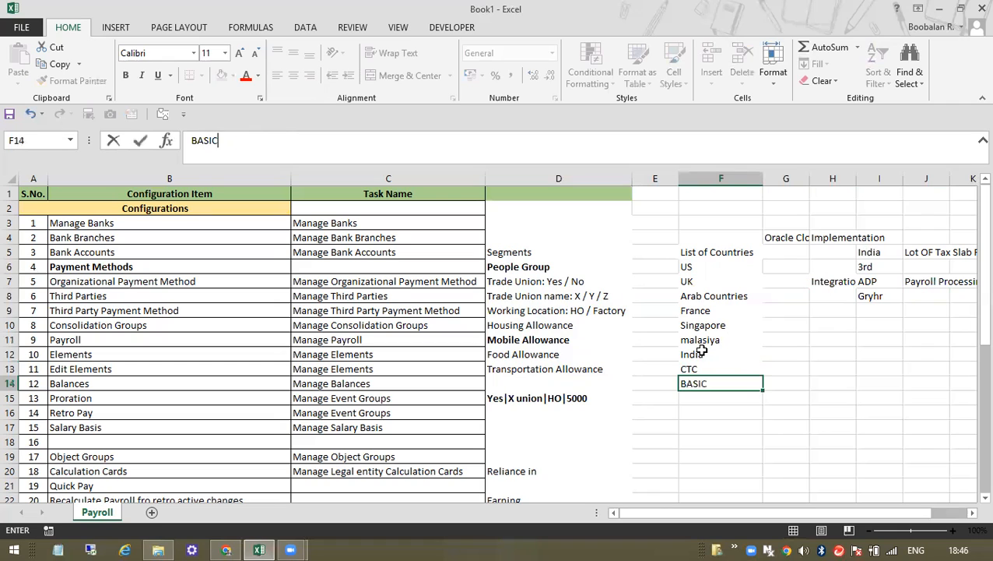
pyautogui.press('Return')
pyautogui.write('HRA')
pyautogui.press('Return')
pyautogui.write('Spl')
pyautogui.press('Return')
pyautogui.write('Oth')
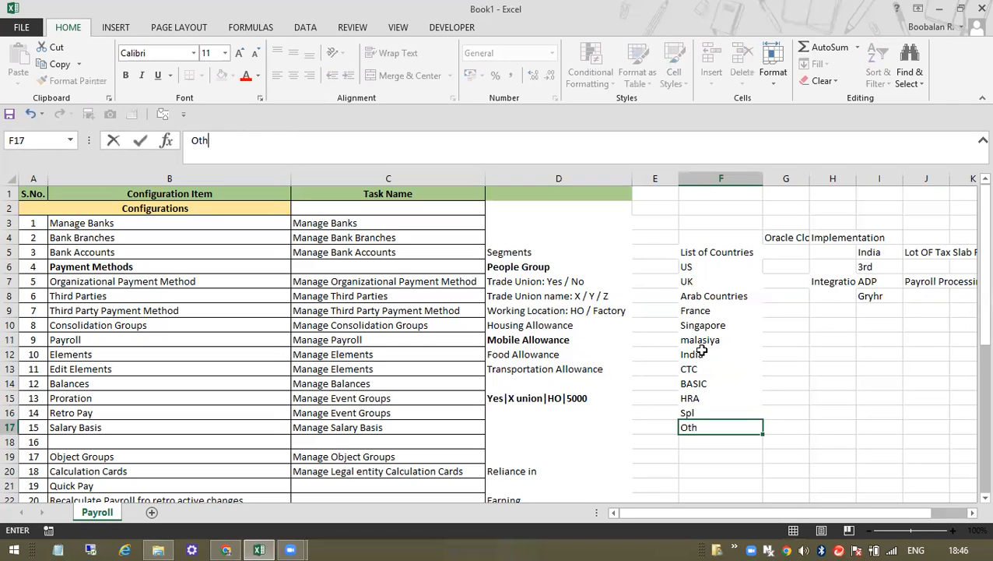
pyautogui.write('er All')
pyautogui.press('Return')
# Add the statutory components "PF" and "ESI" in cells F18 and F19.
pyautogui.write('PF')
pyautogui.press('Return')
pyautogui.write('ED')
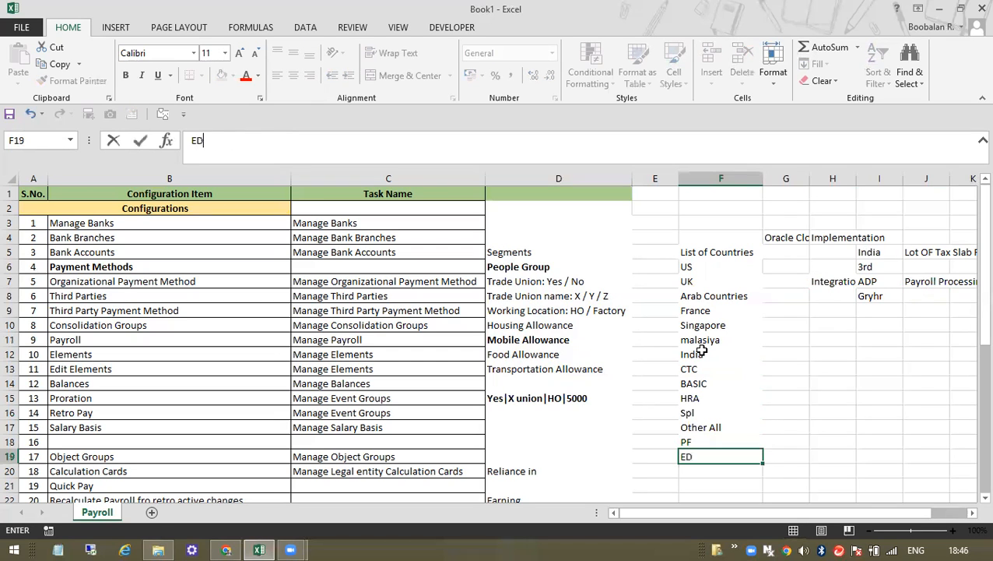
pyautogui.write('I')
pyautogui.press('Return')
# Add "PT" in F20 and "Income Tax" in F21 below the salary components.
pyautogui.write('PT')
pyautogui.press('Return')
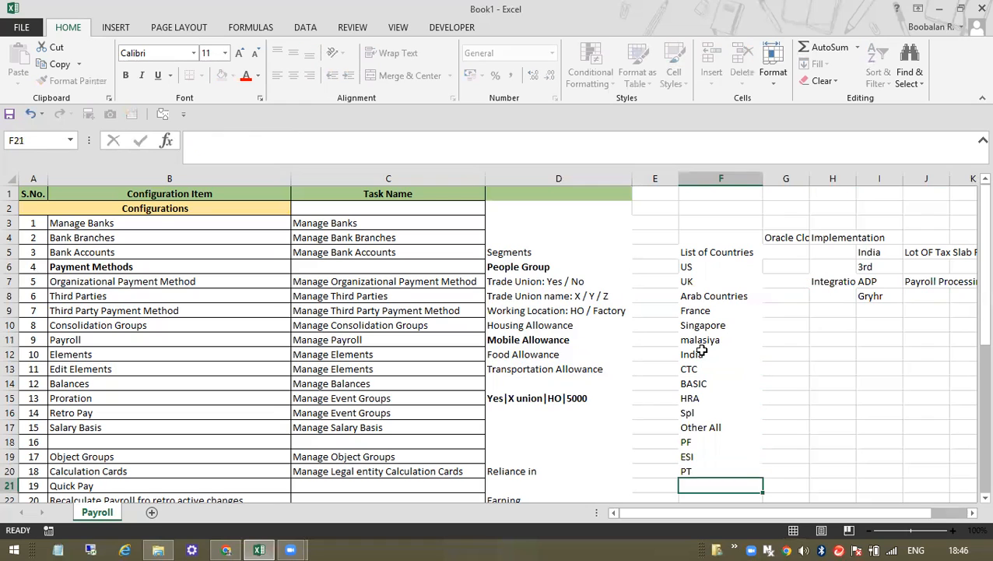
pyautogui.write('Income')
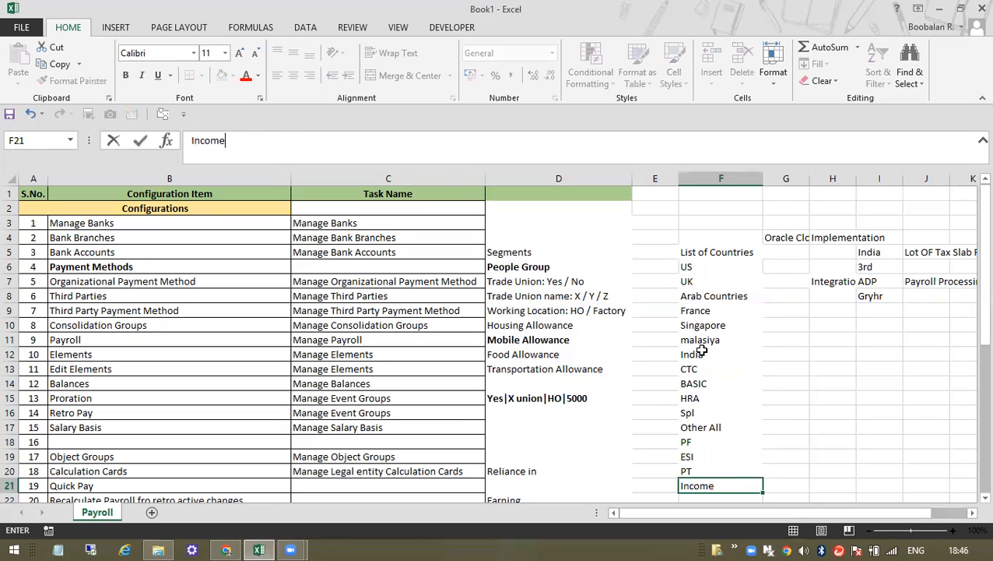
pyautogui.write(' Tax')
pyautogui.press('Return')
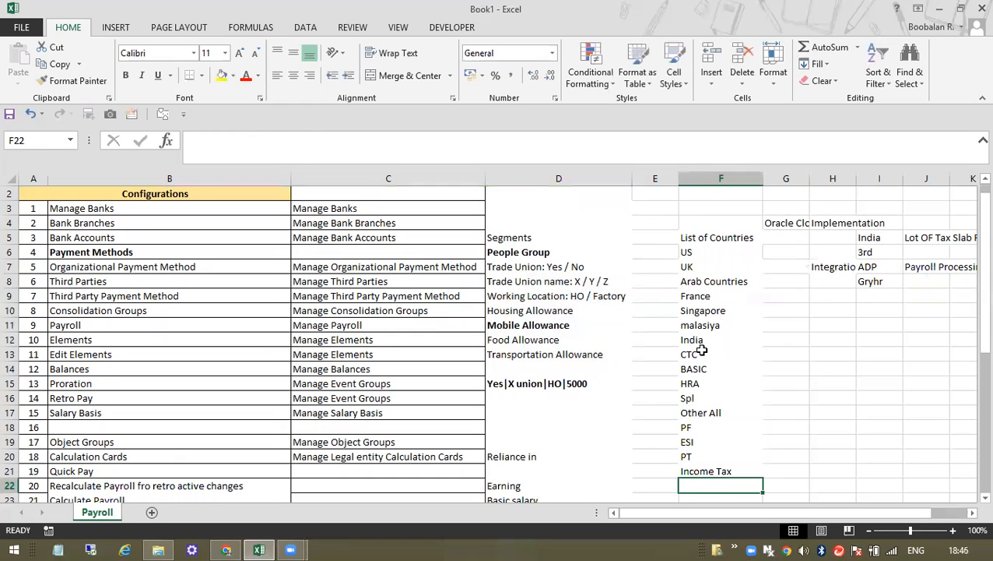
# Clear the Income Tax and PT entries from cells F21 and F20.
pyautogui.press('Up')
pyautogui.press('BackSpace')
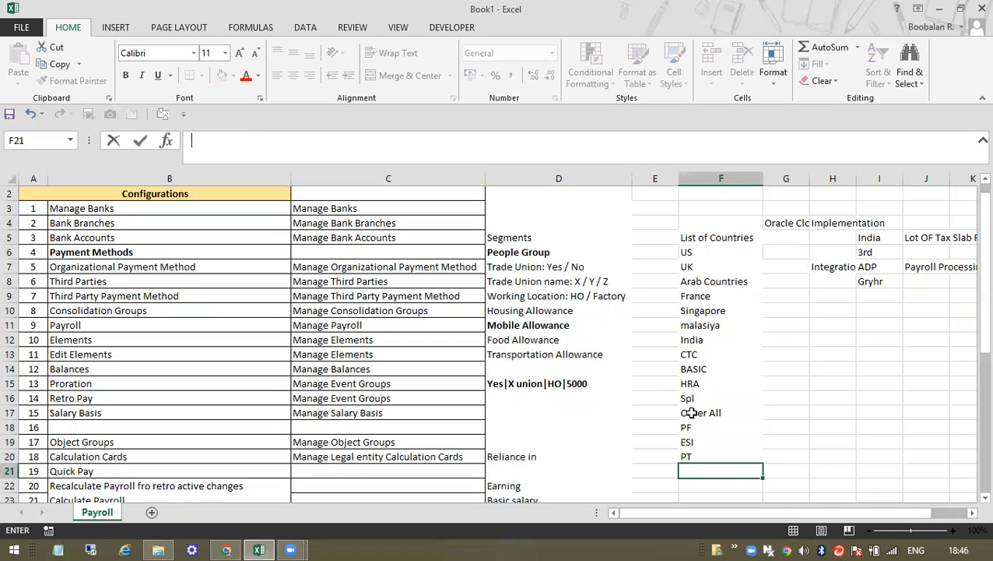
pyautogui.press('Up')
pyautogui.press('BackSpace')
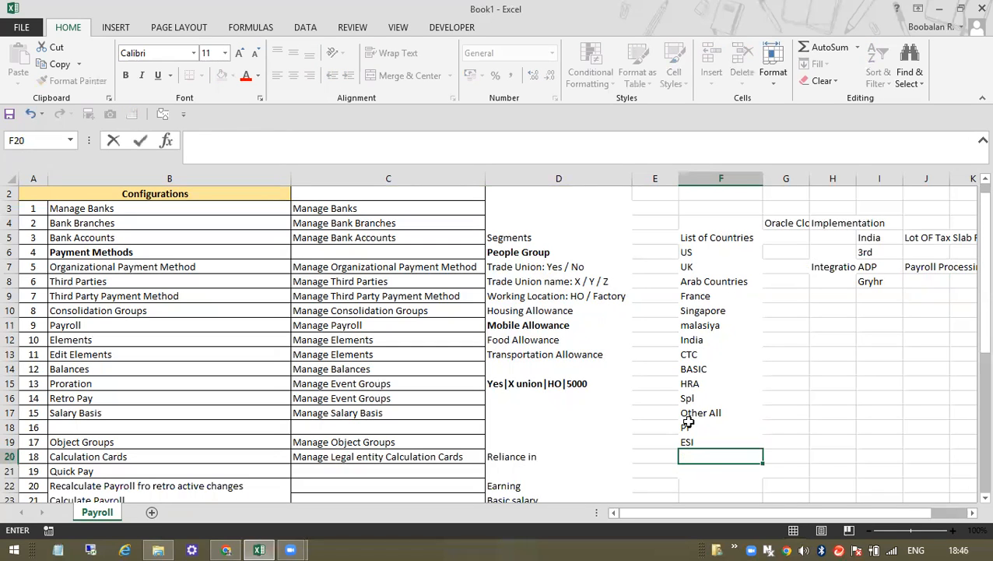
# Append "Employer" to the PF entry in F18 and the ESI entry in F19.
pyautogui.press('Up')
pyautogui.press('Up')
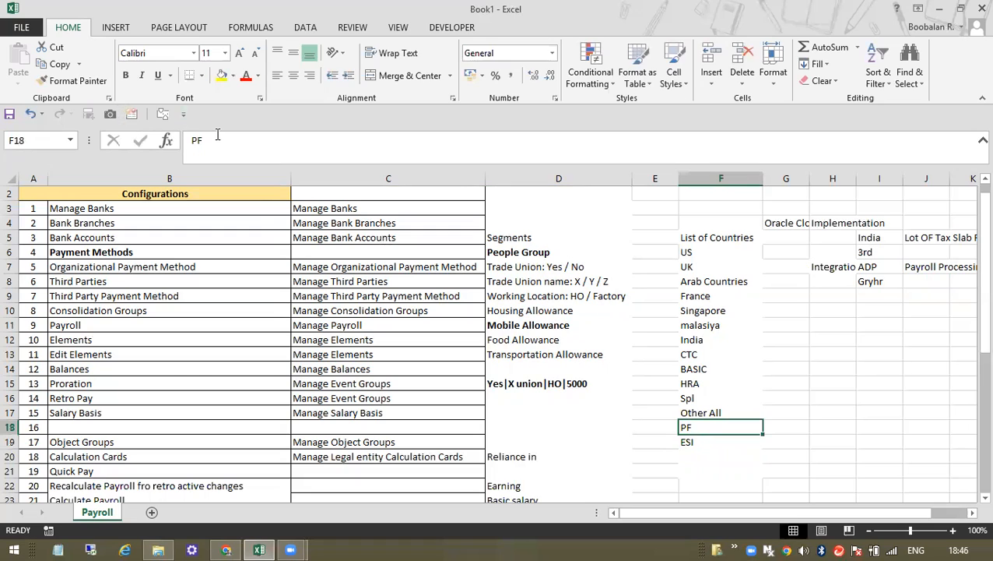
pyautogui.click(217, 134)
pyautogui.write('Employer')
pyautogui.press('Return')
pyautogui.click(217, 134)
pyautogui.write('Em')
pyautogui.press('Return')
# Enter "5L" in cell G13 as the CTC amount.
pyautogui.moveTo(716, 369); pyautogui.dragTo(739, 442)
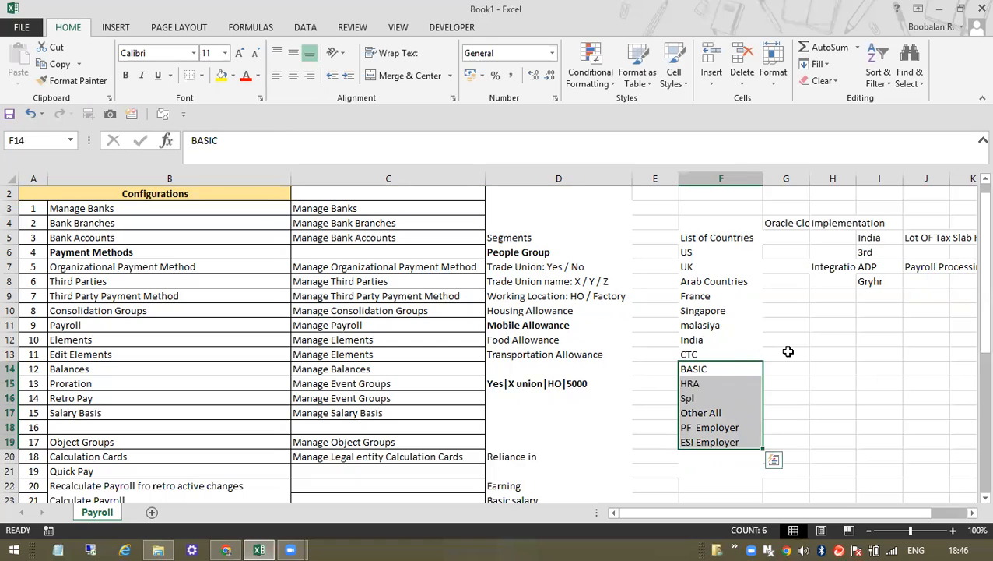
pyautogui.click(788, 352)
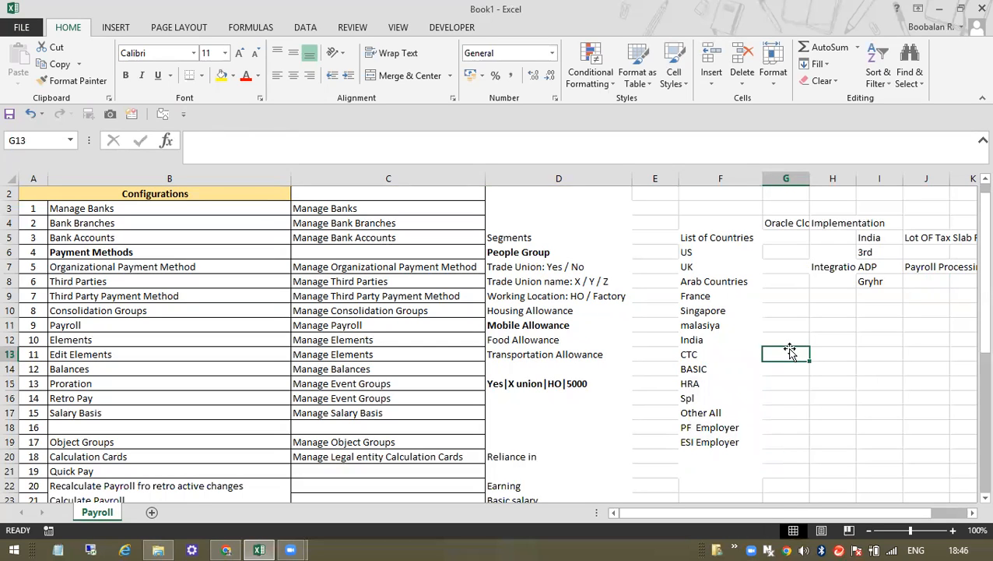
pyautogui.write('5L')
pyautogui.press('Return')
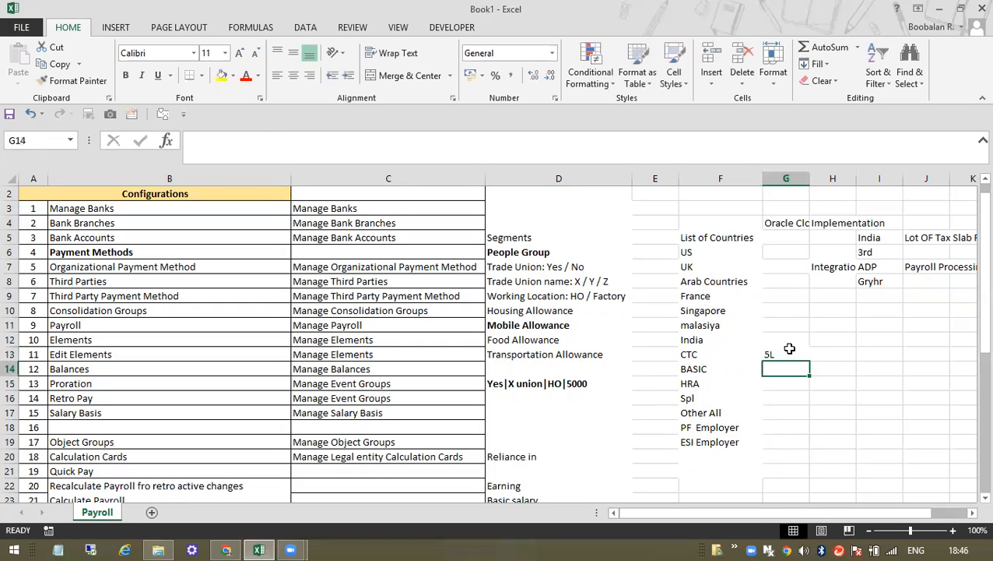
# Enter 1 for BASIC, 1 for HRA and 0 for Spl in cells G14 to G16.
pyautogui.write('100')
pyautogui.press('Escape')
pyautogui.write('1')
pyautogui.press('Return')
pyautogui.write('1')
pyautogui.press('Return')
pyautogui.write('0')
pyautogui.press('Return')
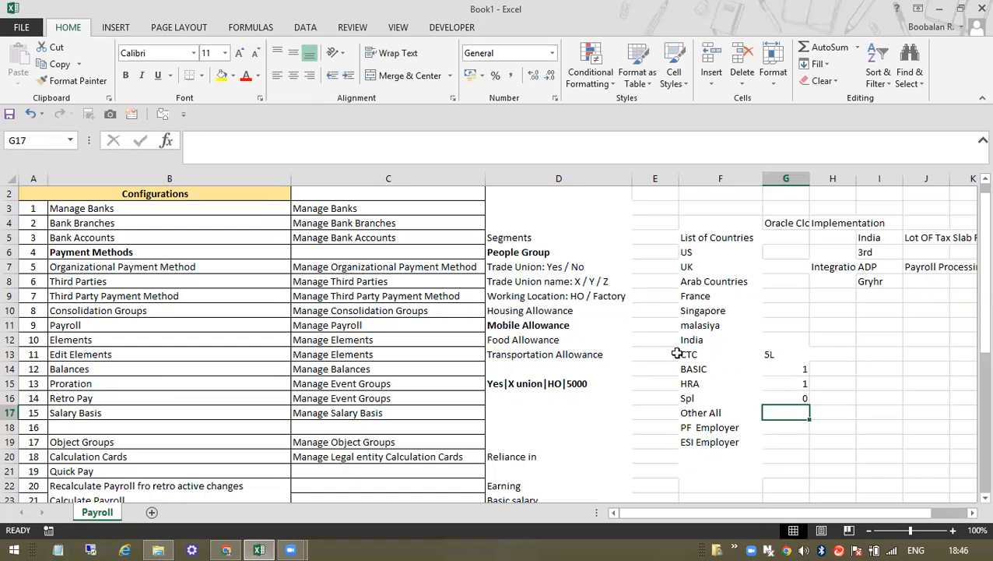
pyautogui.moveTo(668, 368); pyautogui.dragTo(787, 413)
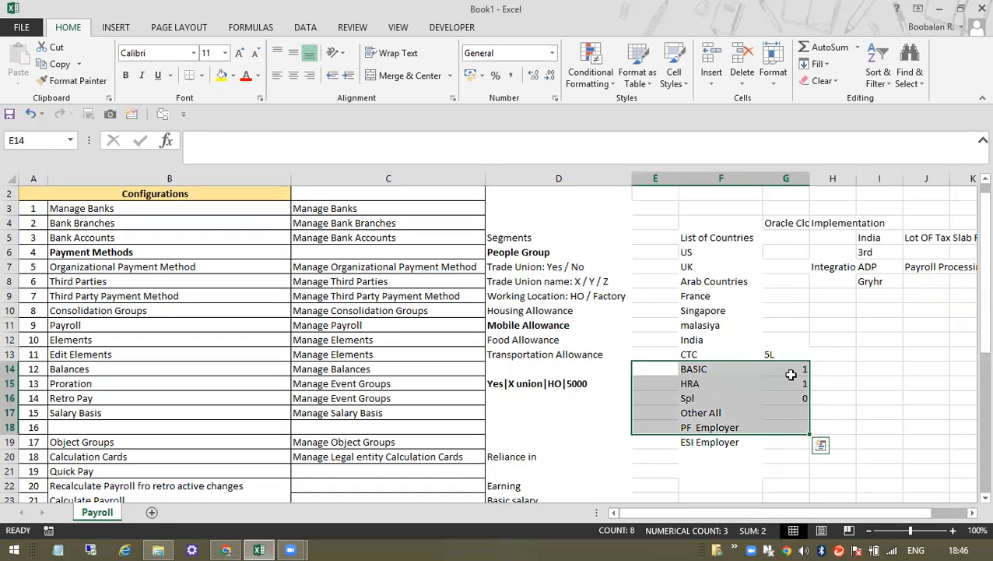
# Enter "Net" in cell L7, following the payroll processing note.
pyautogui.click(883, 267)
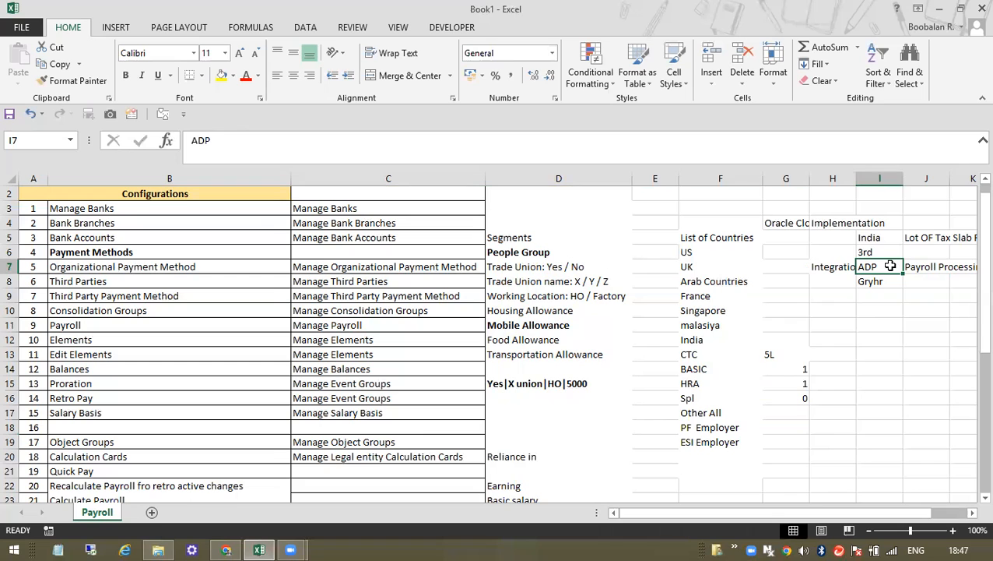
pyautogui.press('Right')
pyautogui.press('Right')
pyautogui.press('Right')
pyautogui.press('Right')
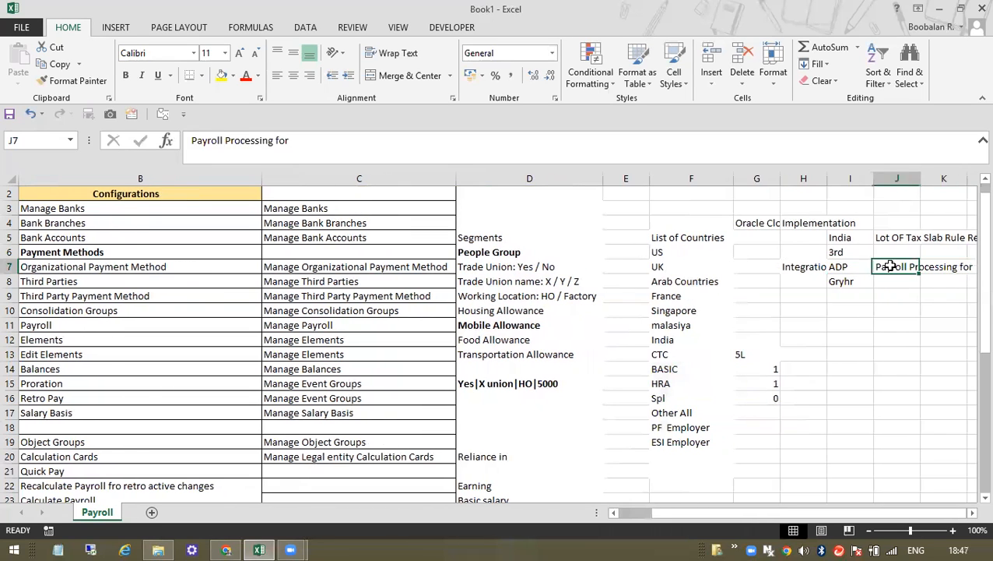
pyautogui.press('Left')
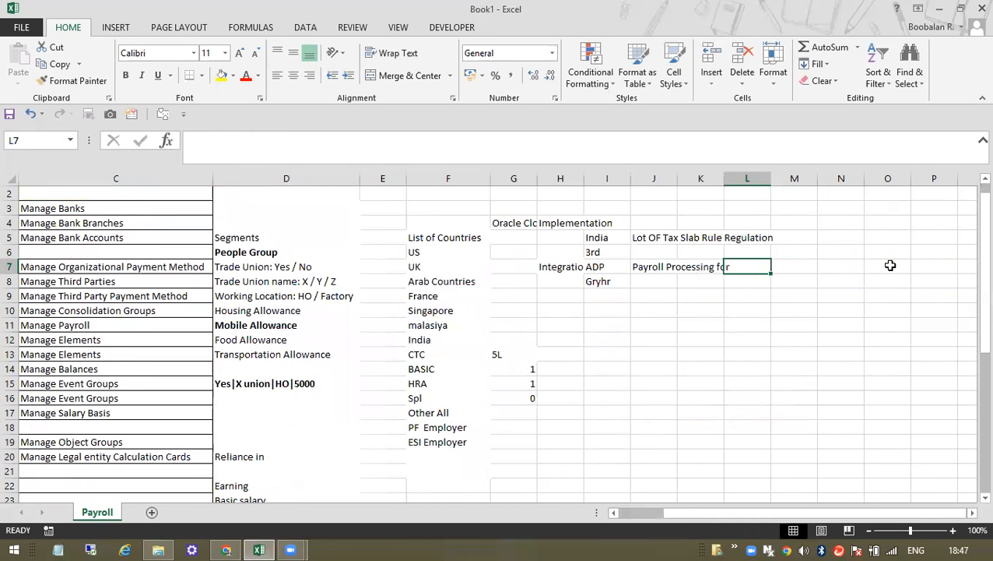
pyautogui.write('D')
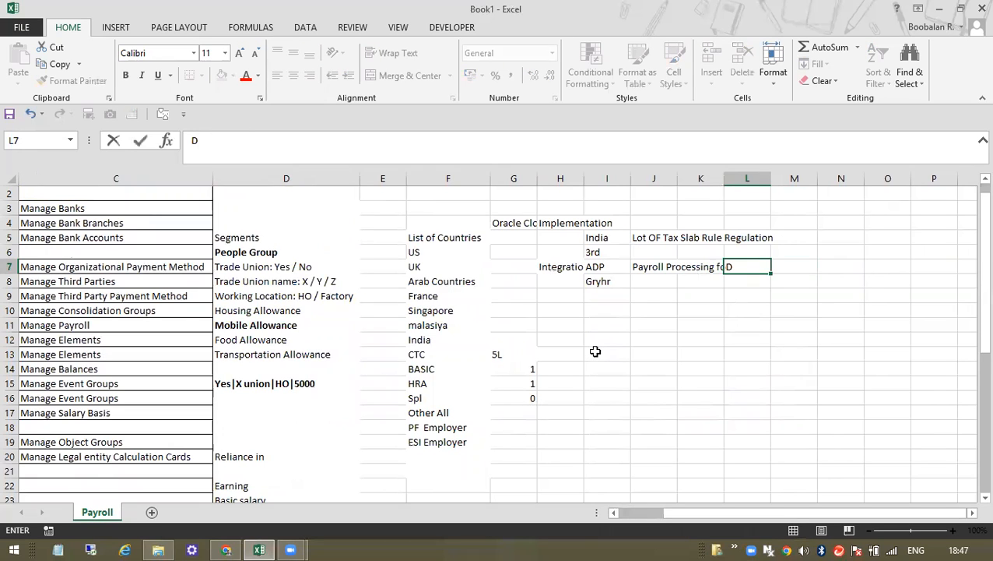
pyautogui.write('et')
pyautogui.press('Return')
# Enter "Arri" in cell M7 beside Net.
pyautogui.press('Up')
pyautogui.press('Right')
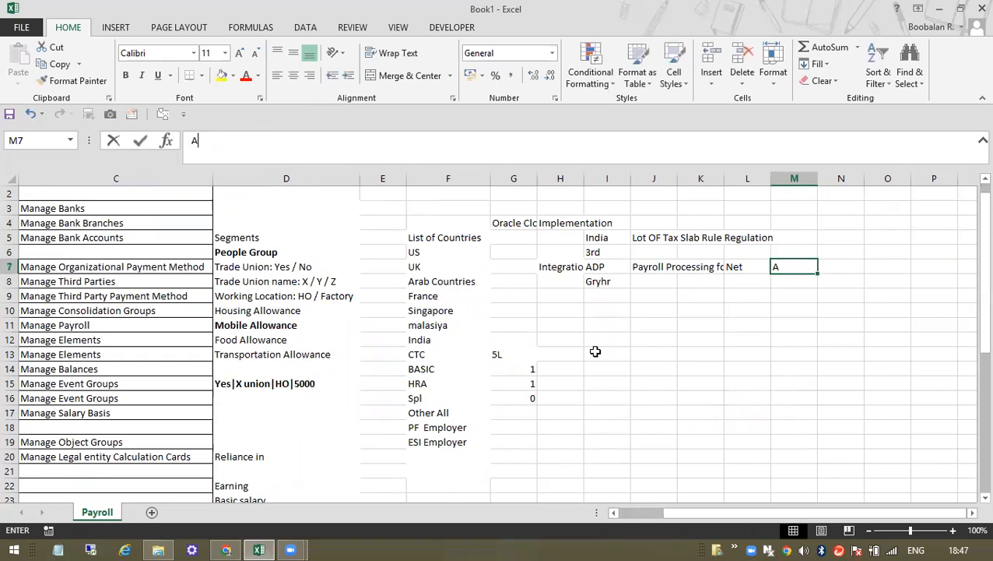
pyautogui.write('Ar')
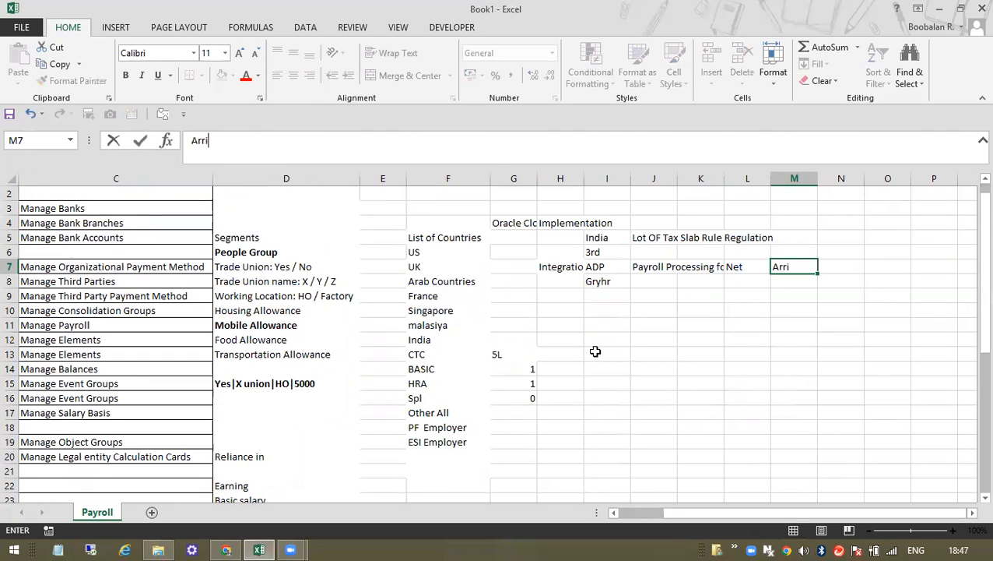
pyautogui.write('ri')
pyautogui.press('Return')
# Enter "Salary Payout" in cell L8, below the Net note.
pyautogui.press('Left')
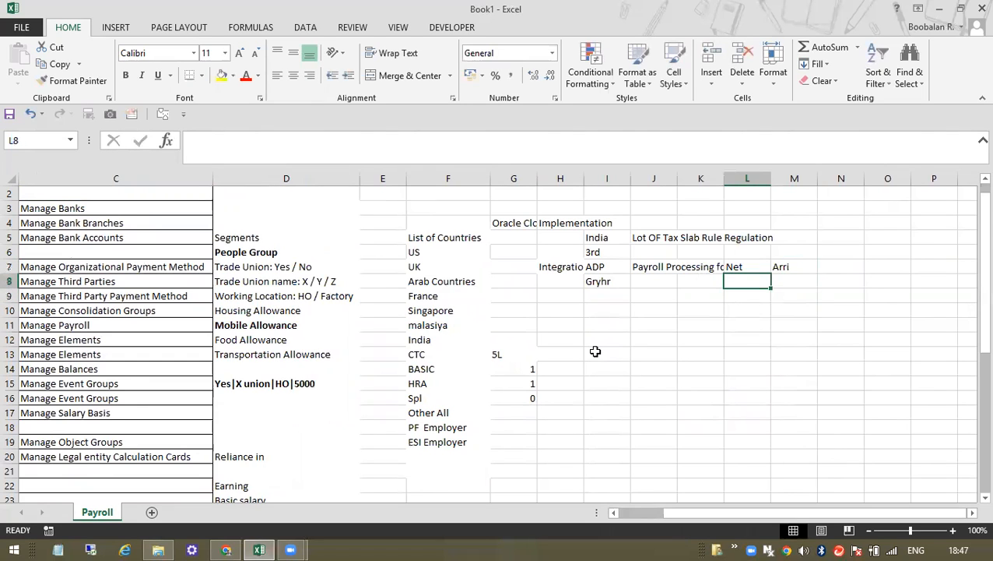
pyautogui.write('Salary Payout')
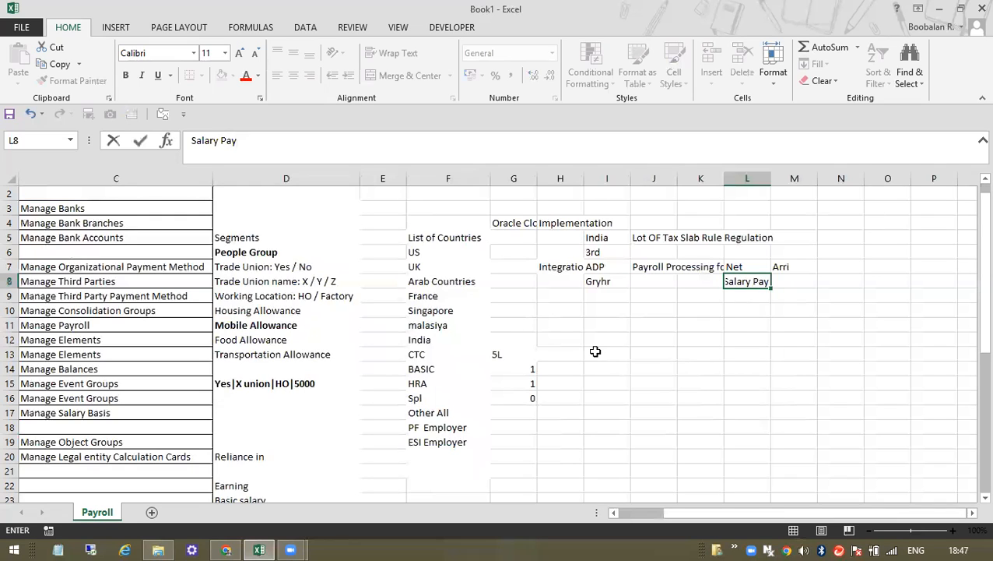
pyautogui.press('Return')
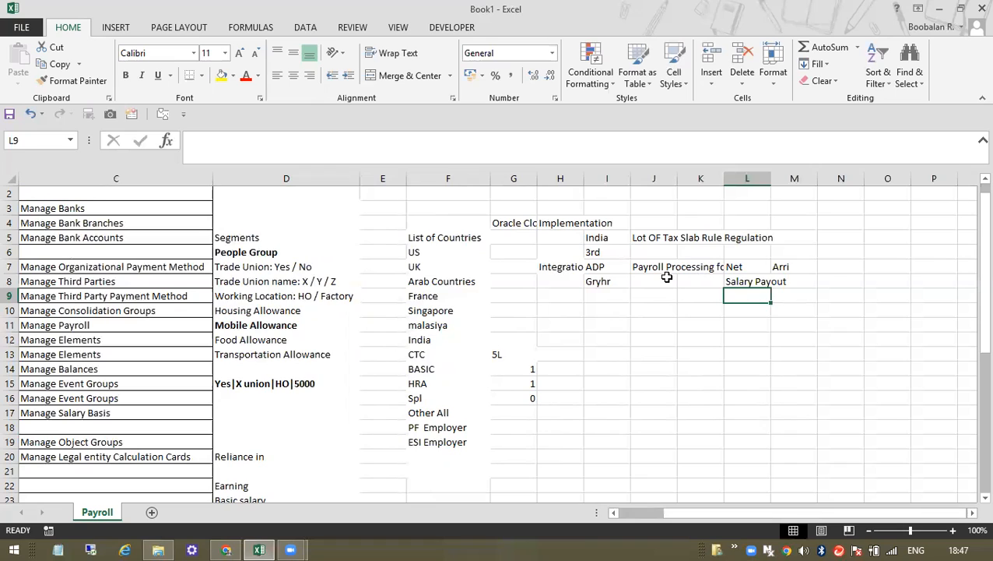
# Examine the ADP integration notes, India's tax slab note and the list of countries with its CTC components.
pyautogui.moveTo(594, 265); pyautogui.dragTo(759, 282)
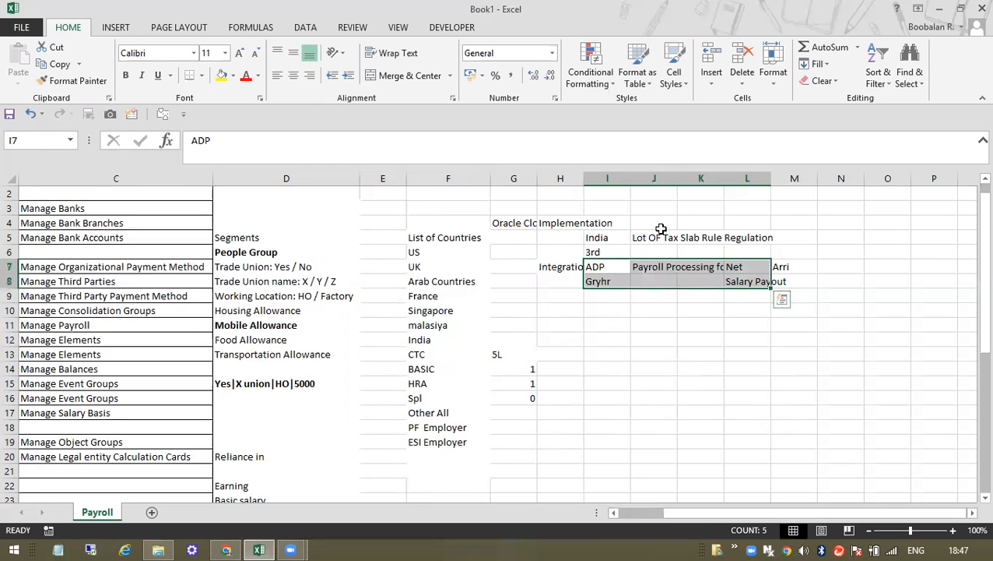
pyautogui.click(654, 239)
pyautogui.click(665, 224)
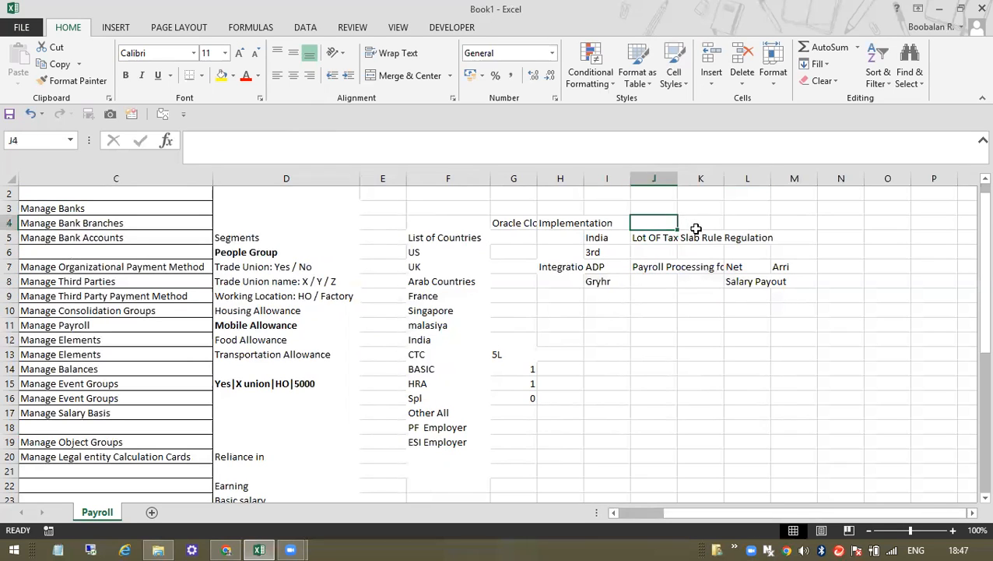
pyautogui.click(683, 245)
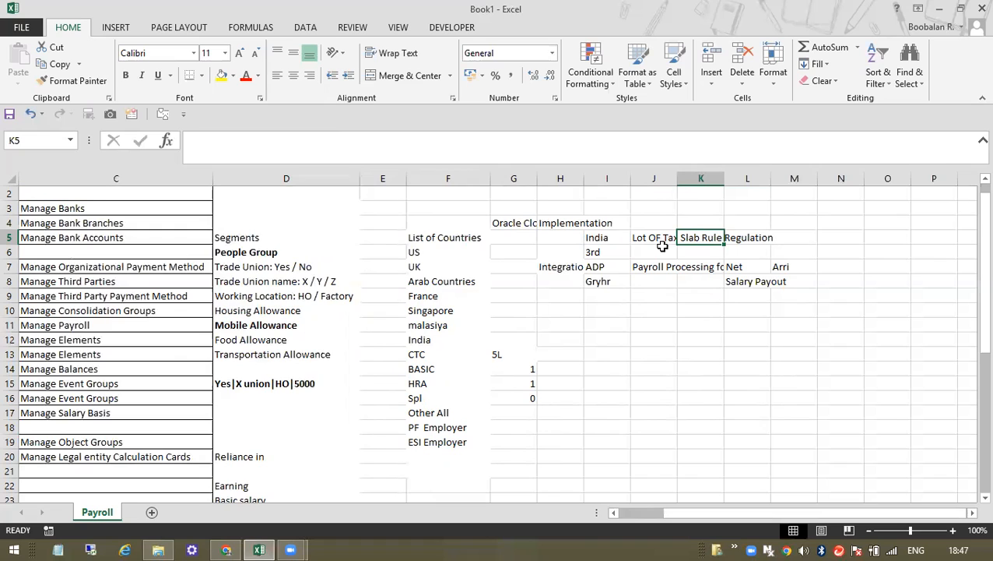
pyautogui.moveTo(417, 257); pyautogui.dragTo(434, 451)
pyautogui.click(428, 310)
pyautogui.moveTo(413, 237); pyautogui.dragTo(440, 443)
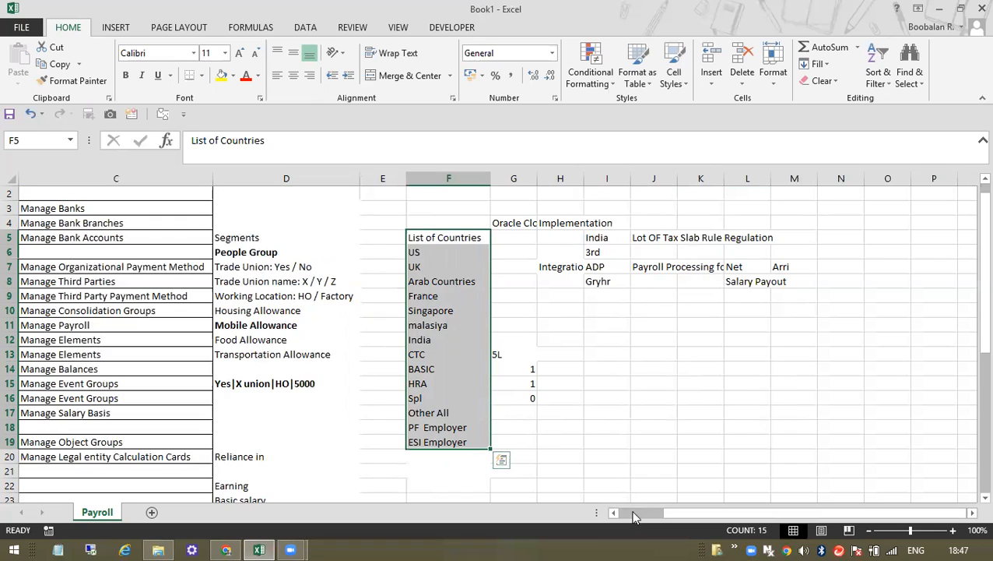
pyautogui.click(662, 238)
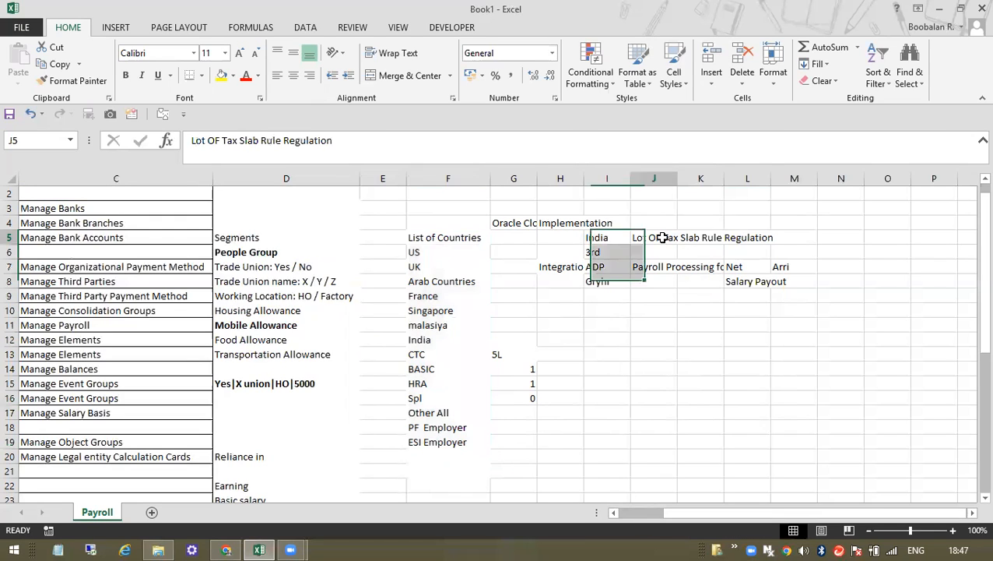
# Examine the Configurations list from Manage Banks onward alongside the US, UK, Arab Countries, Singapore, malasiya and India entries.
pyautogui.moveTo(668, 512); pyautogui.dragTo(662, 515)
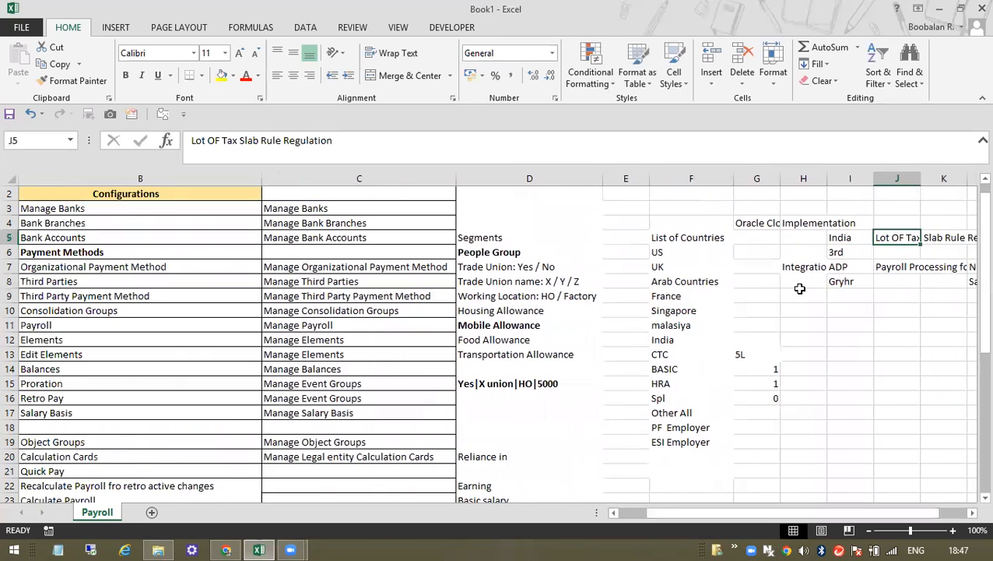
pyautogui.click(851, 281)
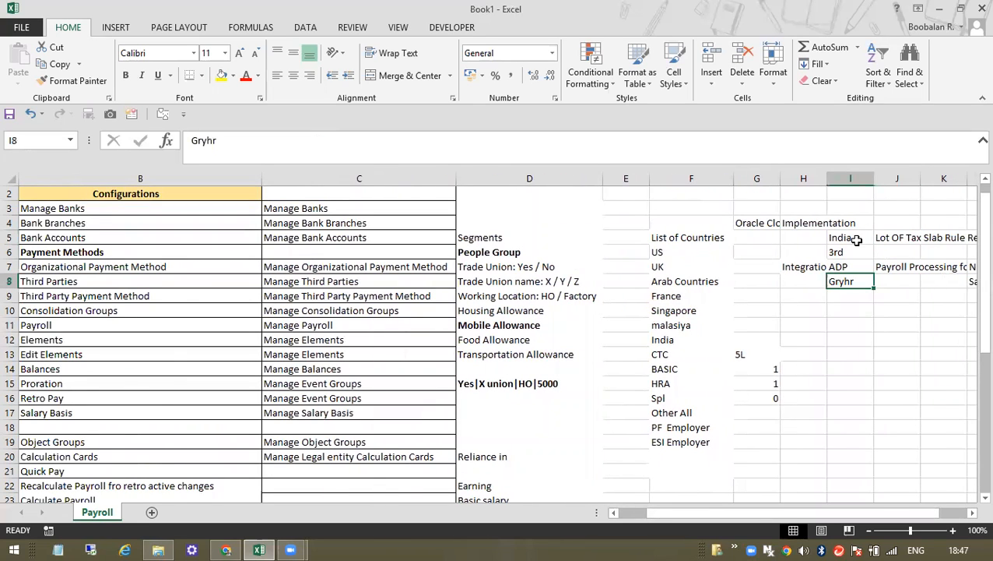
pyautogui.click(54, 209)
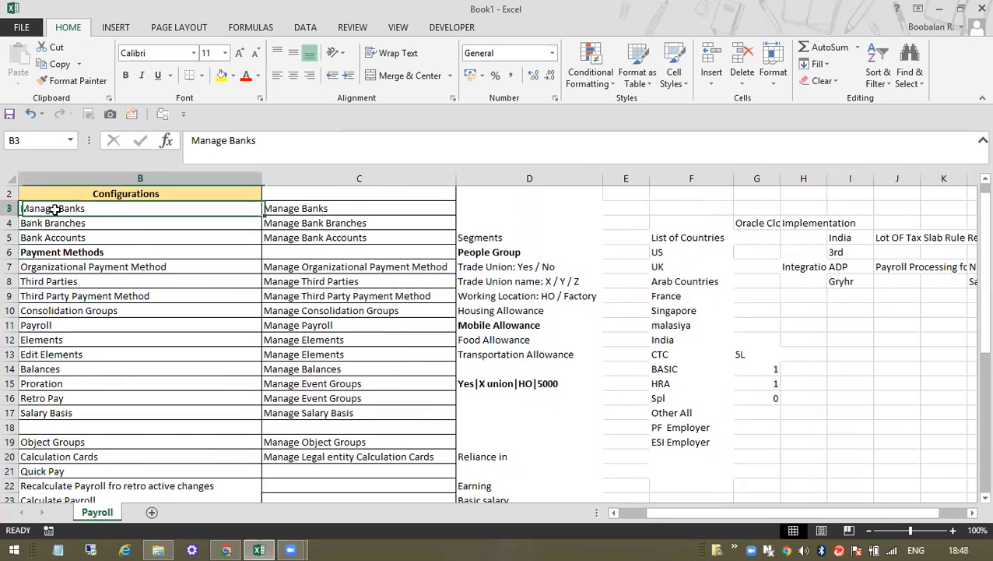
pyautogui.click(624, 513)
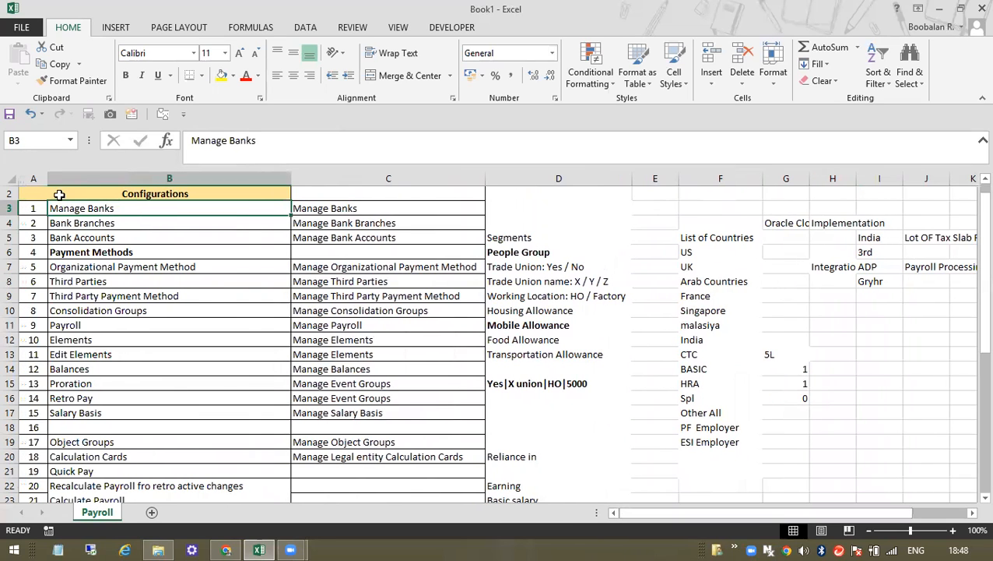
pyautogui.click(210, 194)
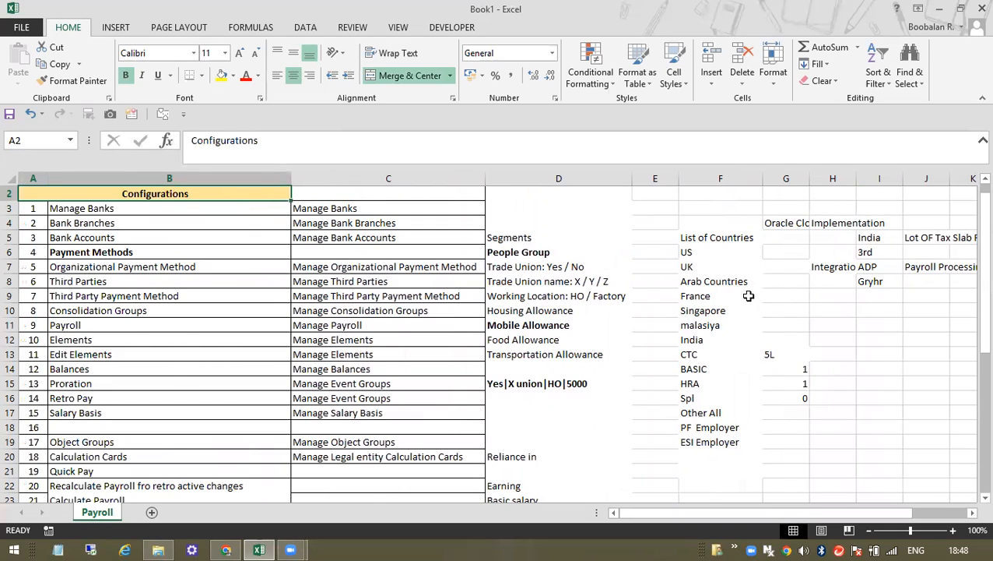
pyautogui.click(697, 253)
pyautogui.click(697, 267)
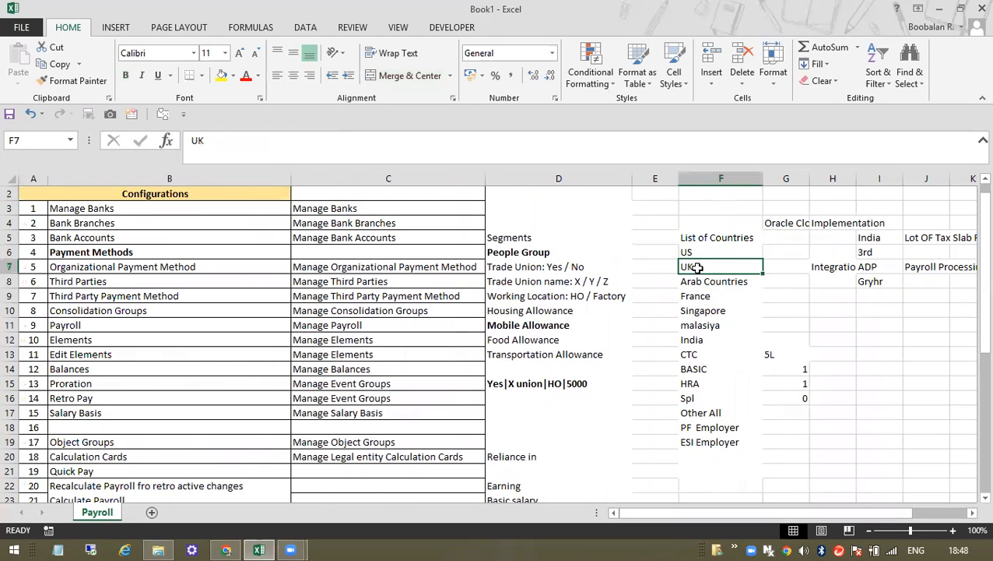
pyautogui.click(710, 281)
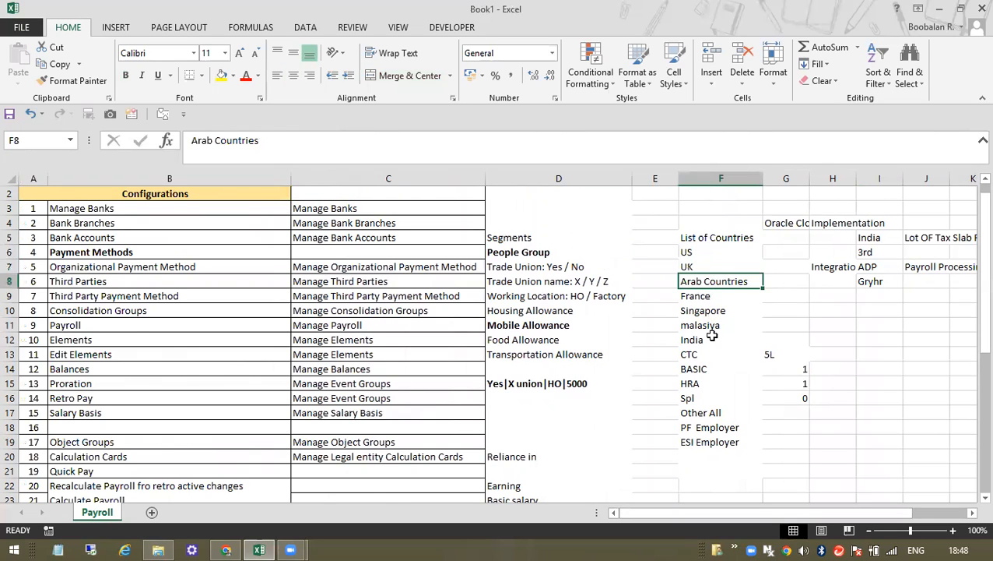
pyautogui.click(716, 327)
pyautogui.click(721, 312)
pyautogui.click(710, 341)
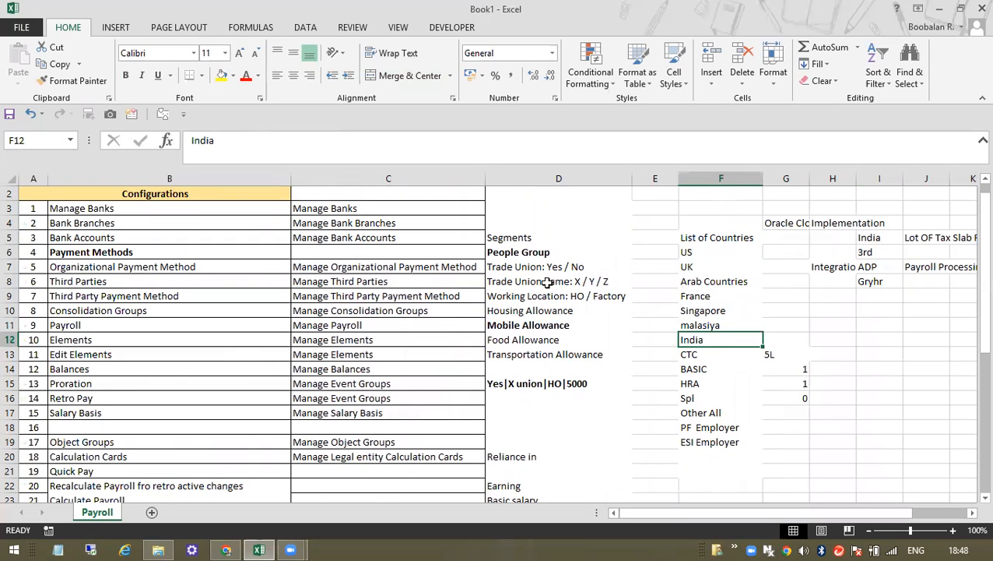
pyautogui.click(352, 207)
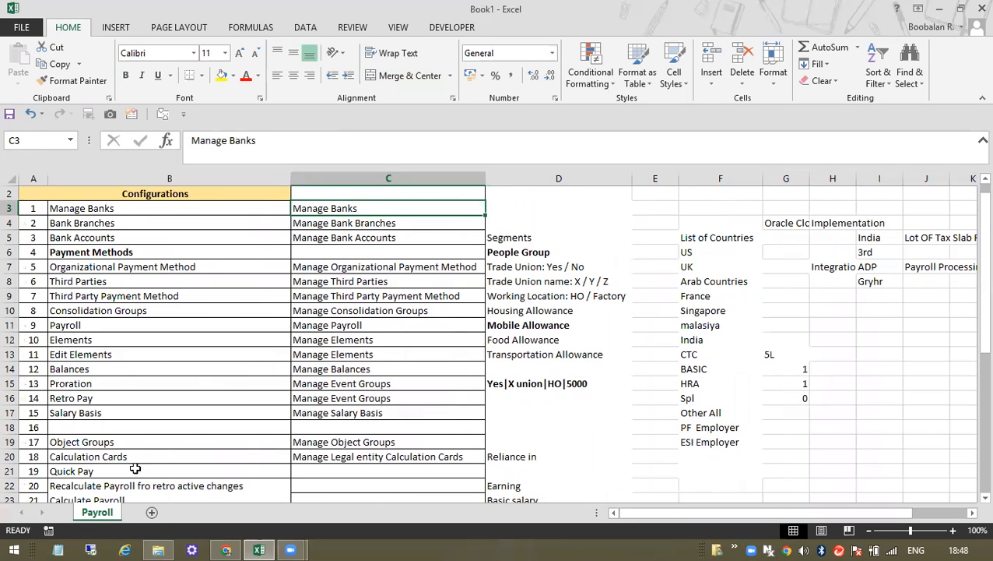
# Switch to Notepad and write the note "BANK Salary will" in the untitled document.
pyautogui.click(58, 550)
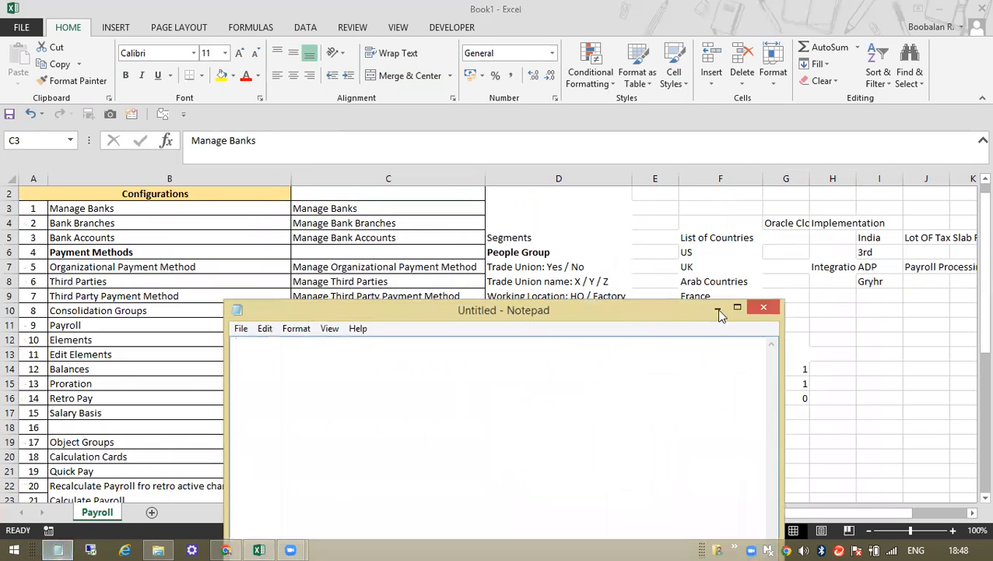
pyautogui.write('BANK Salary')
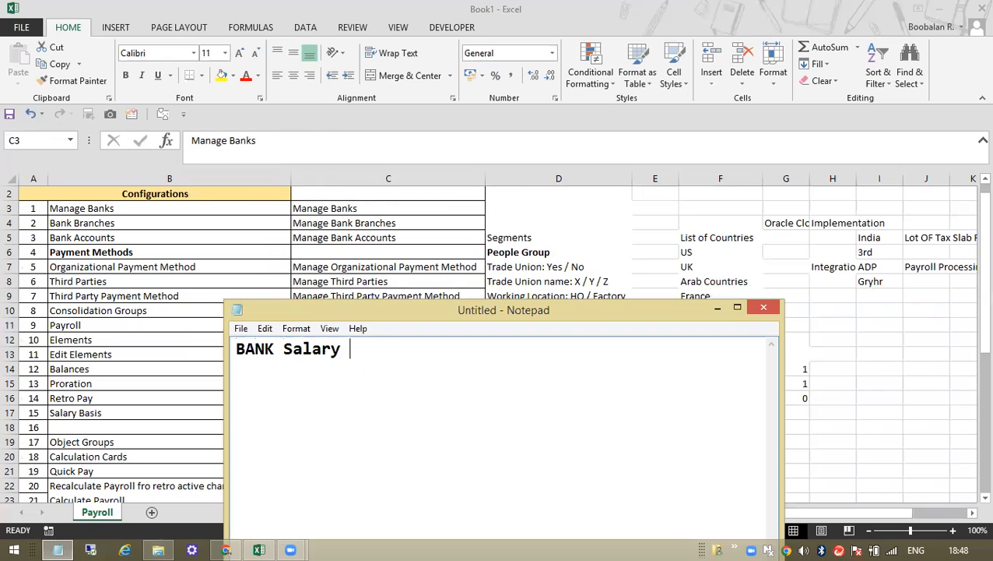
pyautogui.write(' will')
# Switch back to the Excel workbook and insert a blank column directly after the Task Name column C.
pyautogui.click(362, 209)
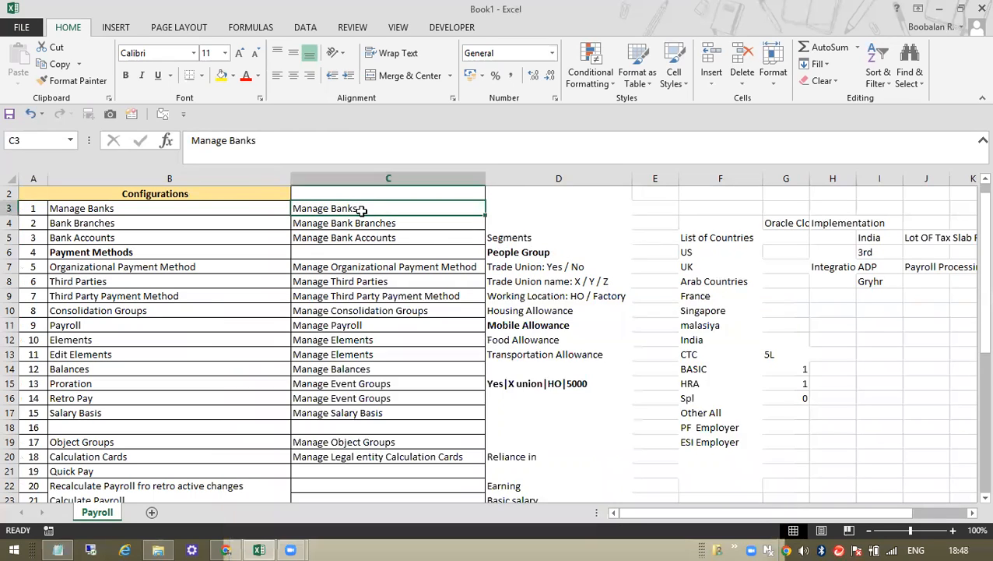
pyautogui.click(493, 213)
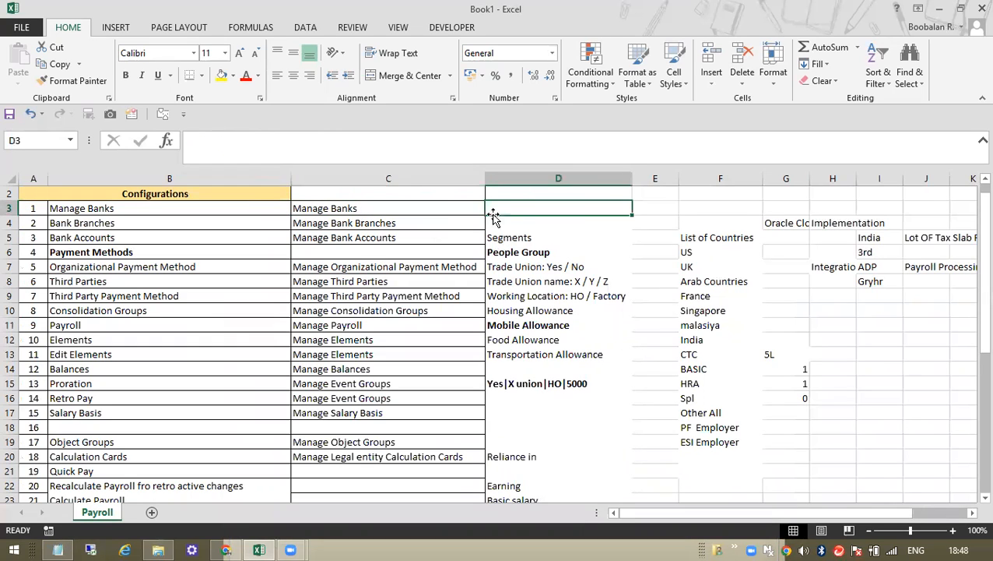
pyautogui.click(453, 210)
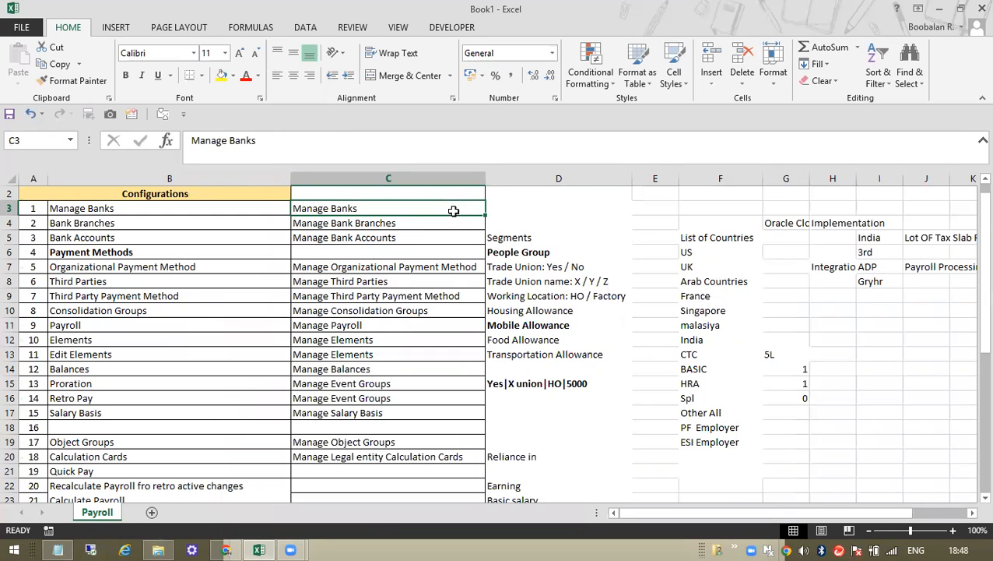
pyautogui.click(512, 207)
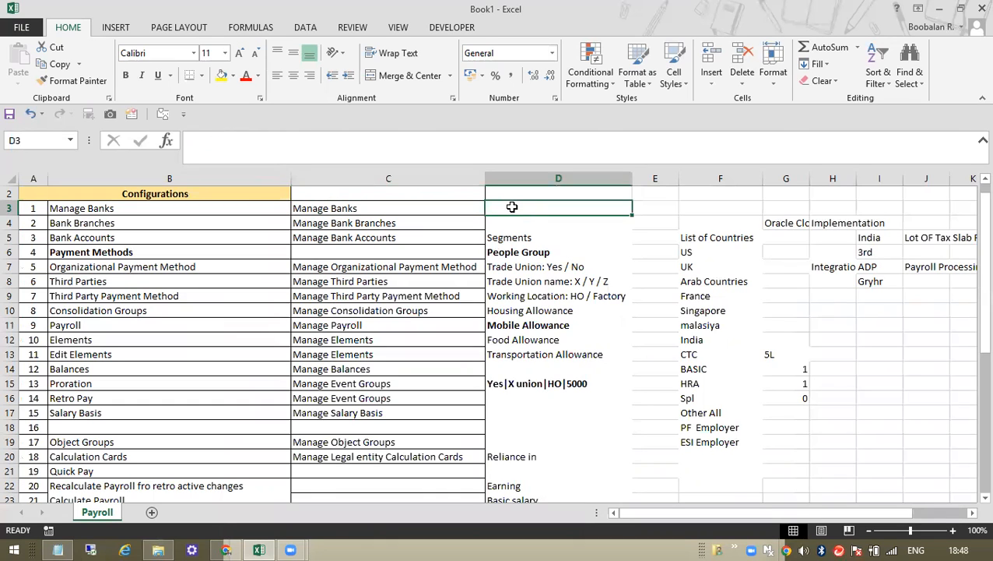
pyautogui.write('C')
pyautogui.press('Escape')
pyautogui.click(525, 183)
pyautogui.hotkey('ctrl', 'shift', '+')
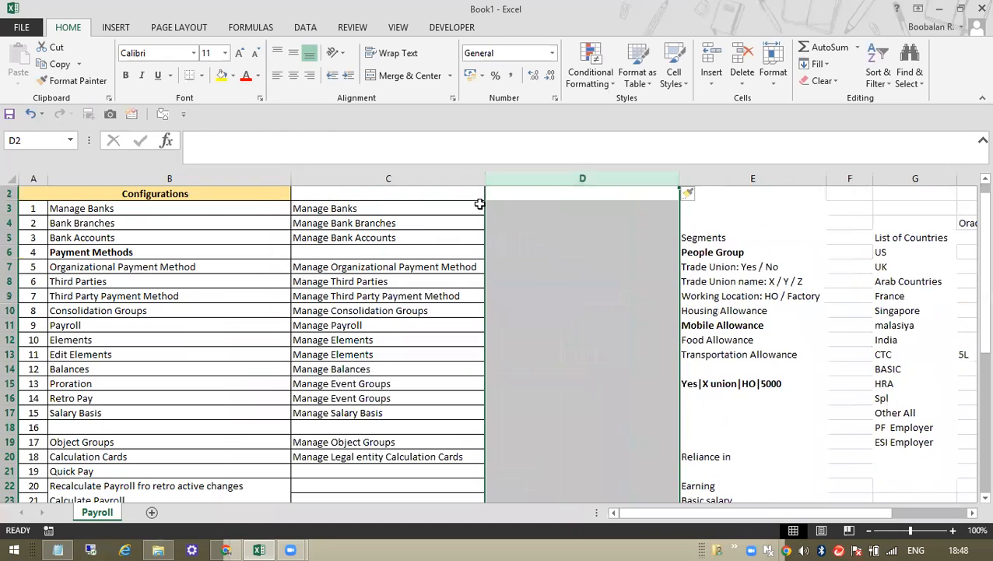
# Enter "Corp Acc" in cell D3, beside the Manage Banks task.
pyautogui.click(508, 222)
pyautogui.click(516, 209)
pyautogui.write('Corp Acc')
pyautogui.press('Return')
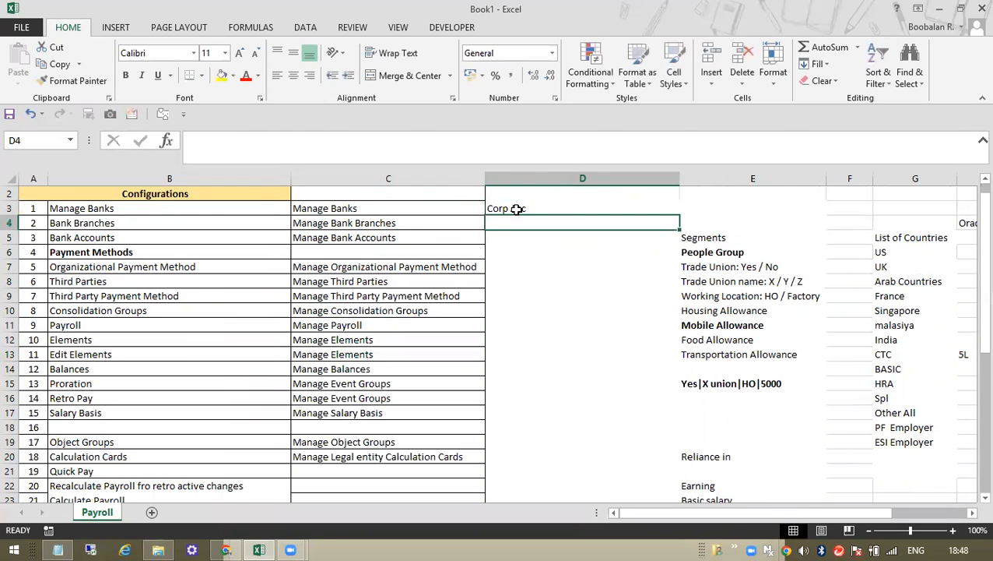
# Extend the note in cell D3 to read "Corp Acc Salary ABC Legal Entiry /Legal Employer".
pyautogui.click(559, 195)
pyautogui.click(556, 207)
pyautogui.click(344, 140)
pyautogui.write('Salary ABC')
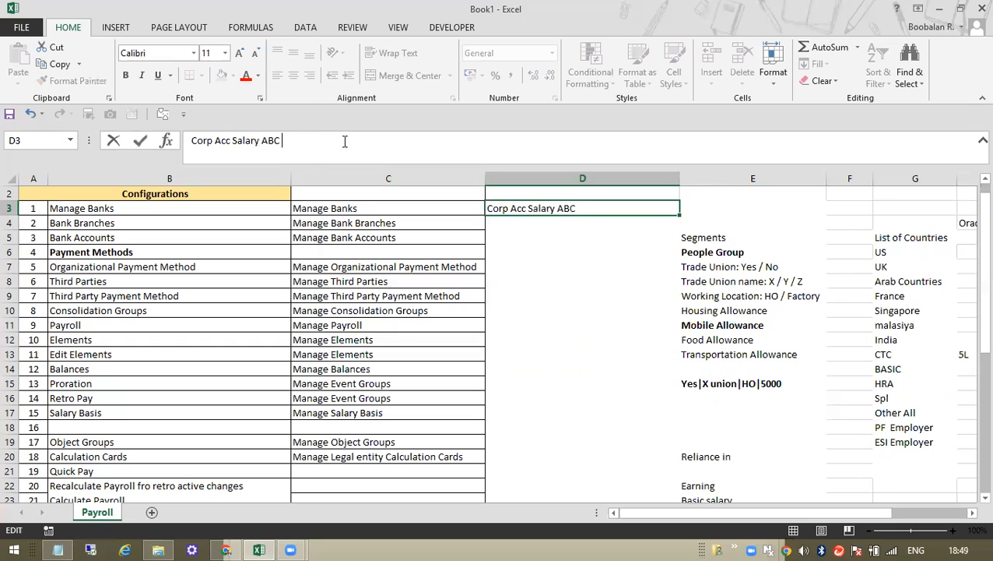
pyautogui.write('Legal Entiry')
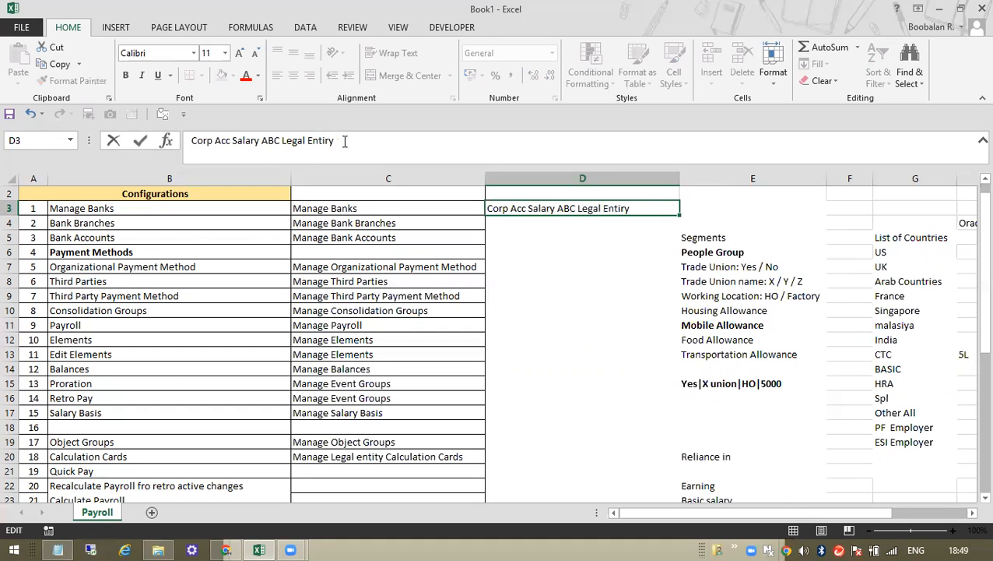
pyautogui.write(' /Legal Employer')
pyautogui.press('Return')
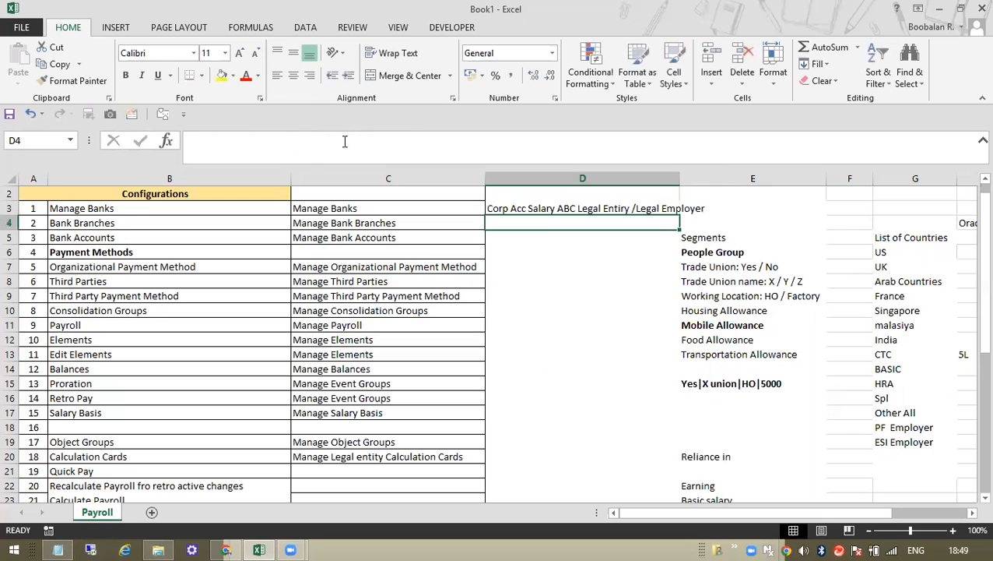
# Examine the bank, branch and account tasks with the corporate account note, and look through the remaining configuration items.
pyautogui.click(407, 210)
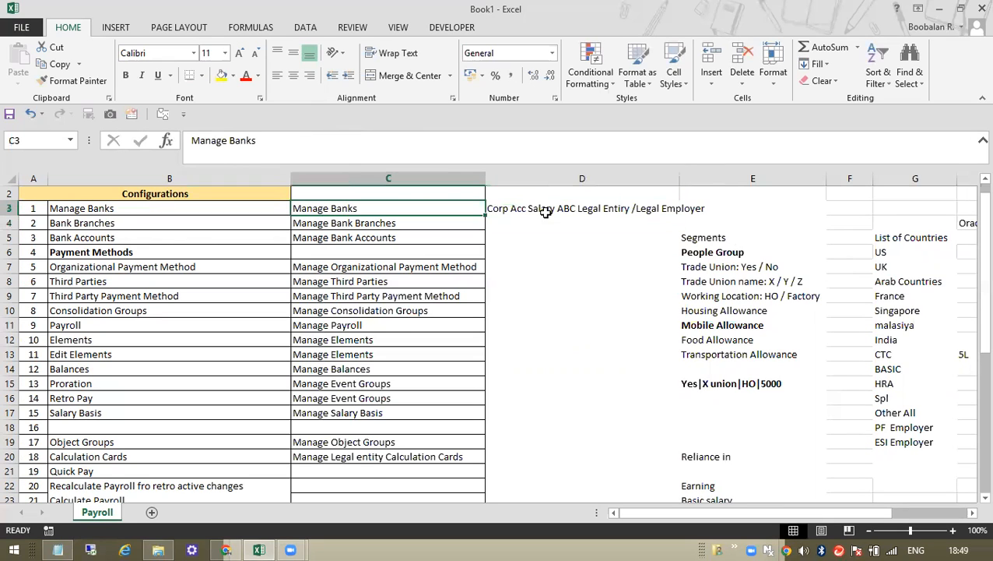
pyautogui.click(546, 211)
pyautogui.click(398, 210)
pyautogui.moveTo(398, 208); pyautogui.dragTo(394, 236)
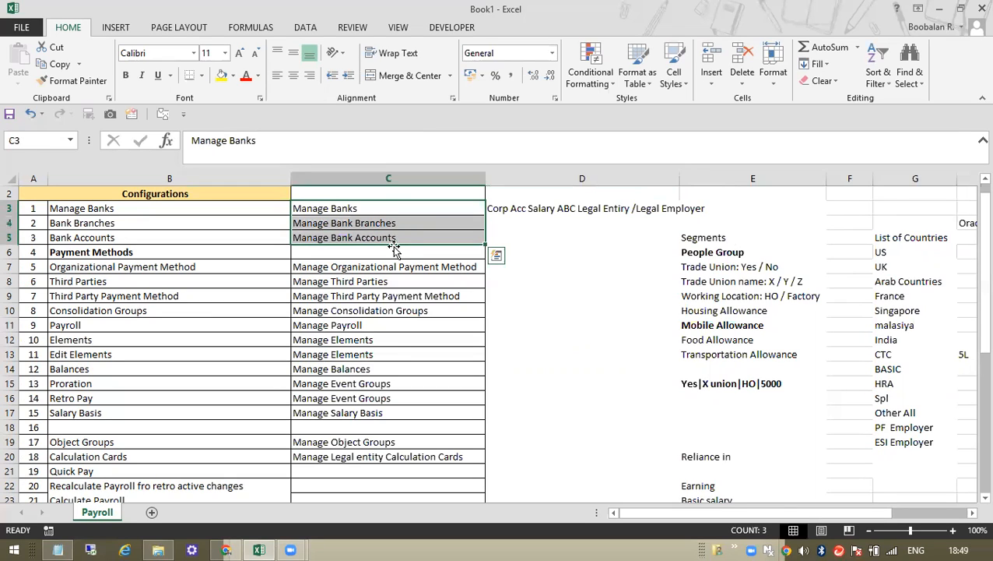
pyautogui.click(513, 223)
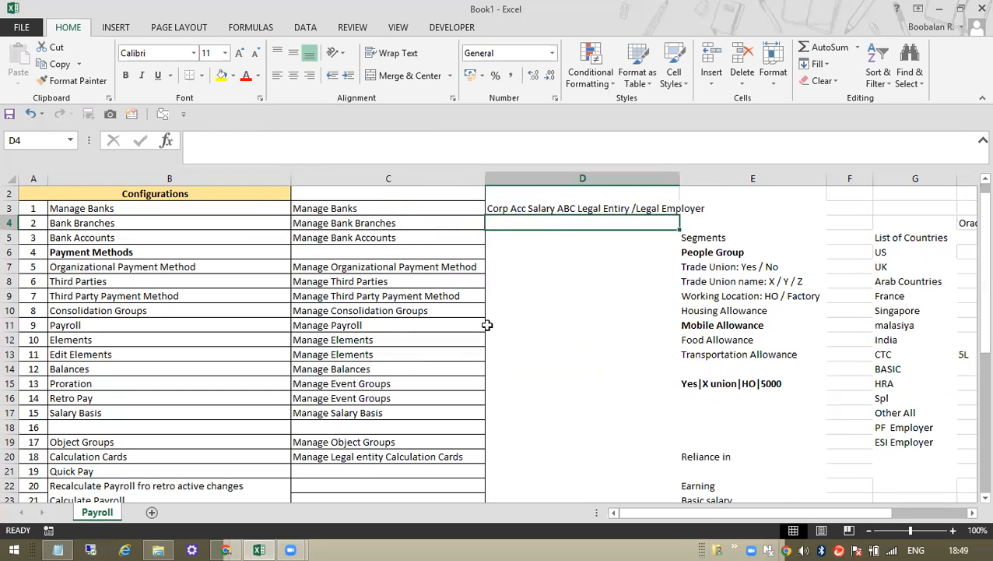
pyautogui.scroll(-8, 201, 382)
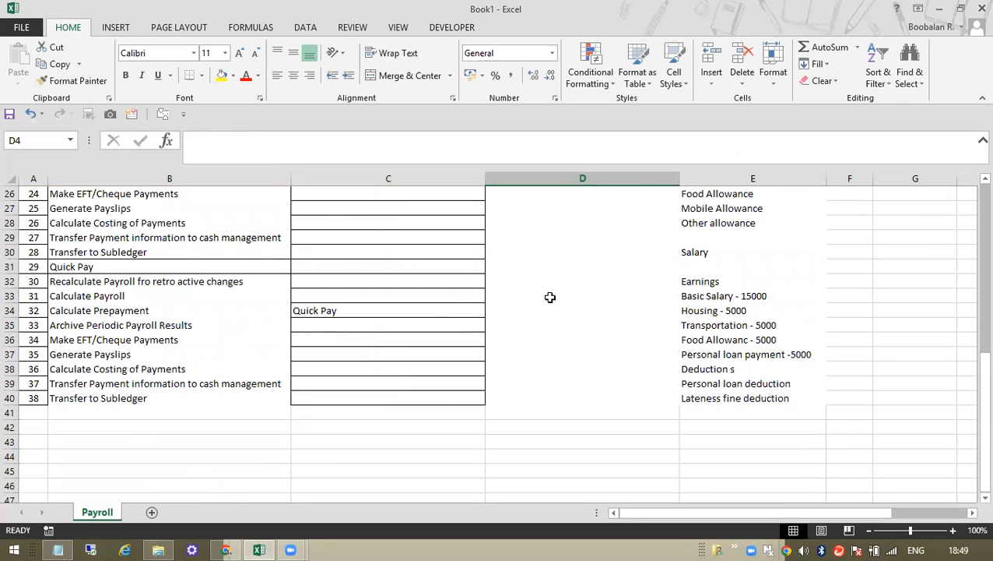
pyautogui.scroll(8, 552, 350)
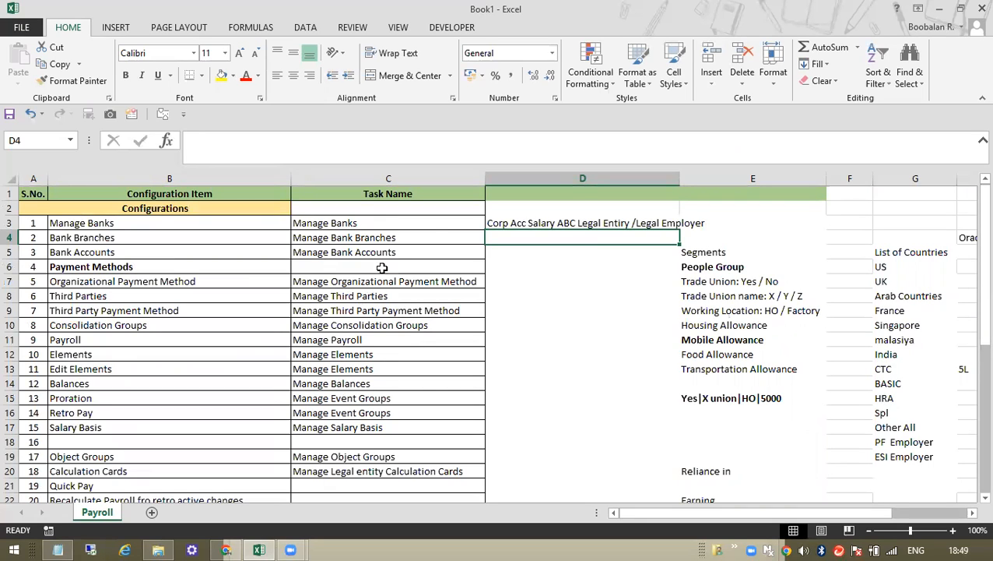
pyautogui.click(432, 226)
pyautogui.click(432, 234)
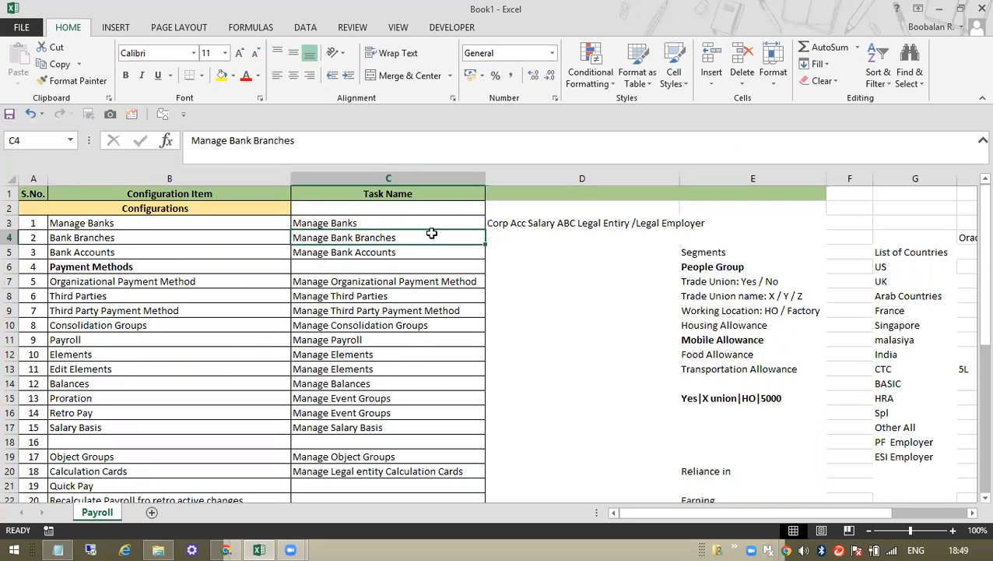
pyautogui.click(507, 222)
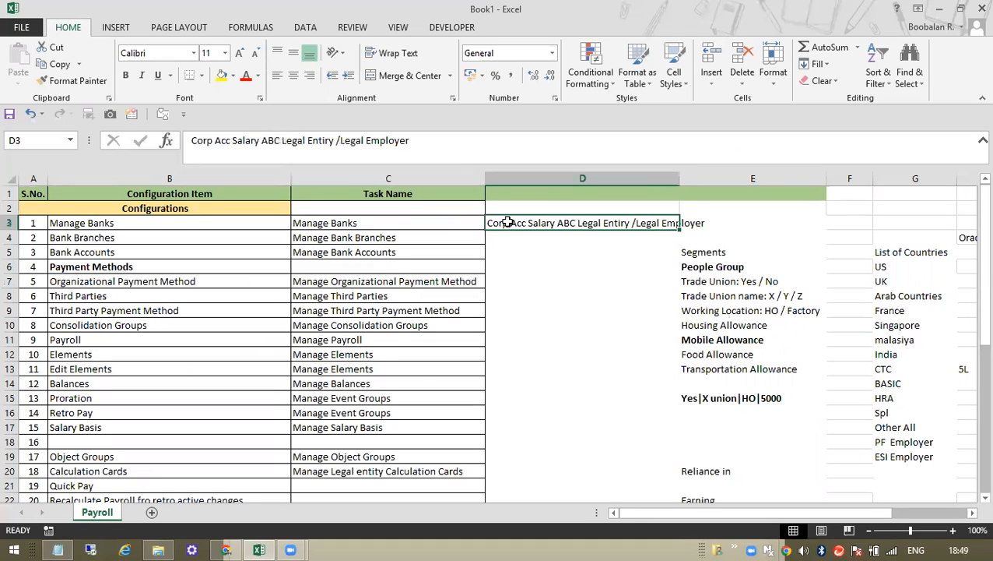
# Examine the bank, branch and account task names, the Payment Methods heading and the organizational payment method item with its task.
pyautogui.click(415, 248)
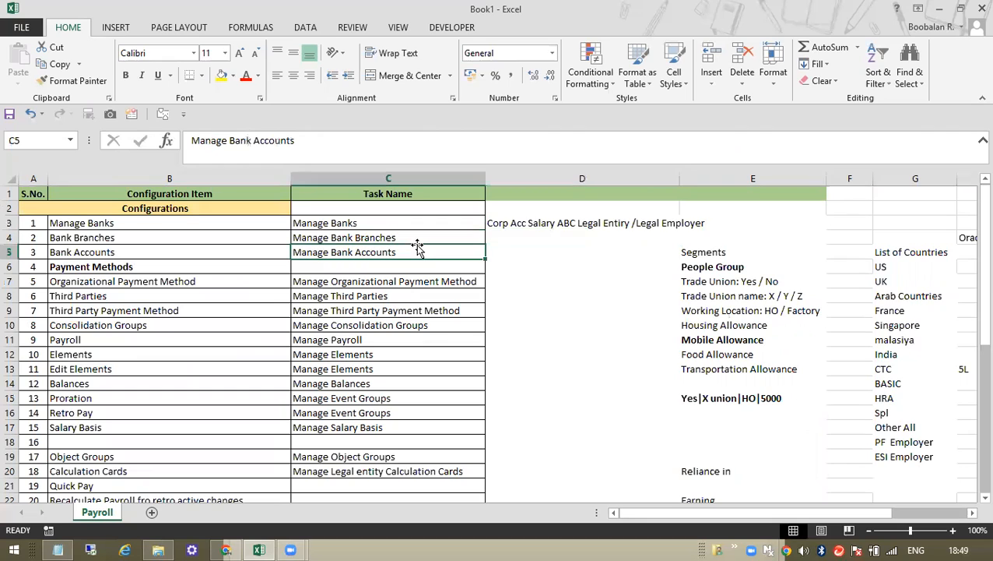
pyautogui.click(362, 223)
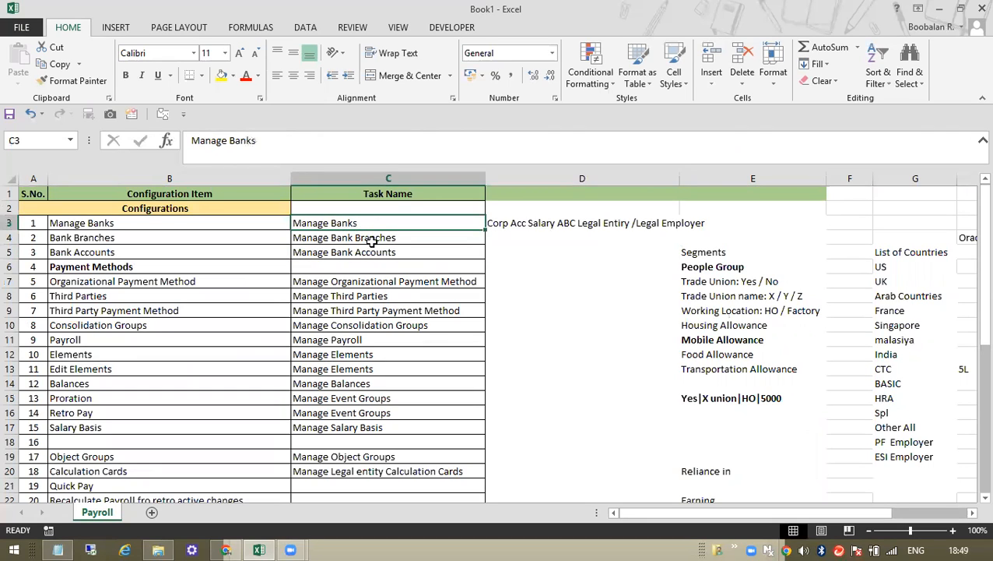
pyautogui.click(371, 240)
pyautogui.click(364, 253)
pyautogui.moveTo(360, 223); pyautogui.dragTo(362, 251)
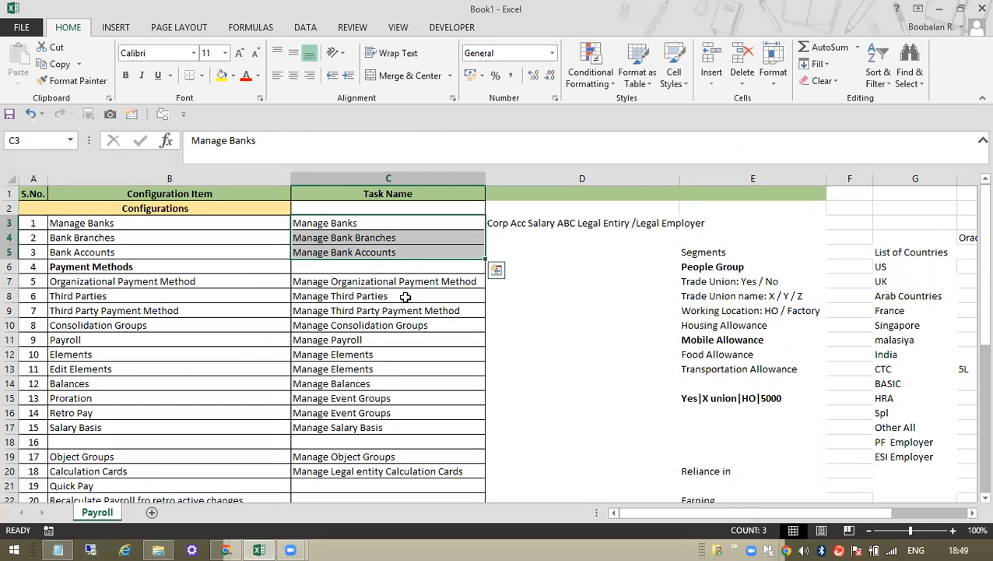
pyautogui.click(130, 279)
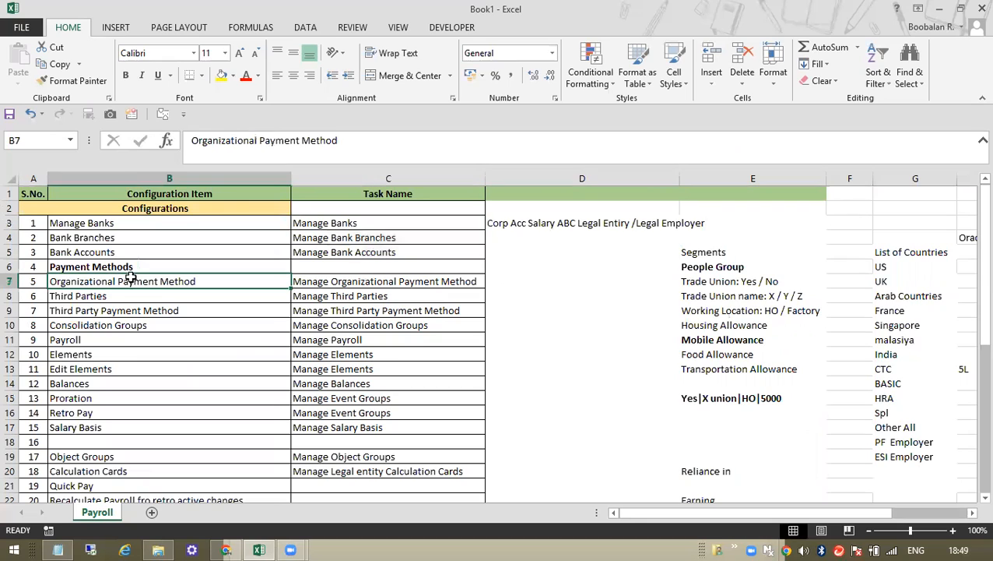
pyautogui.click(218, 267)
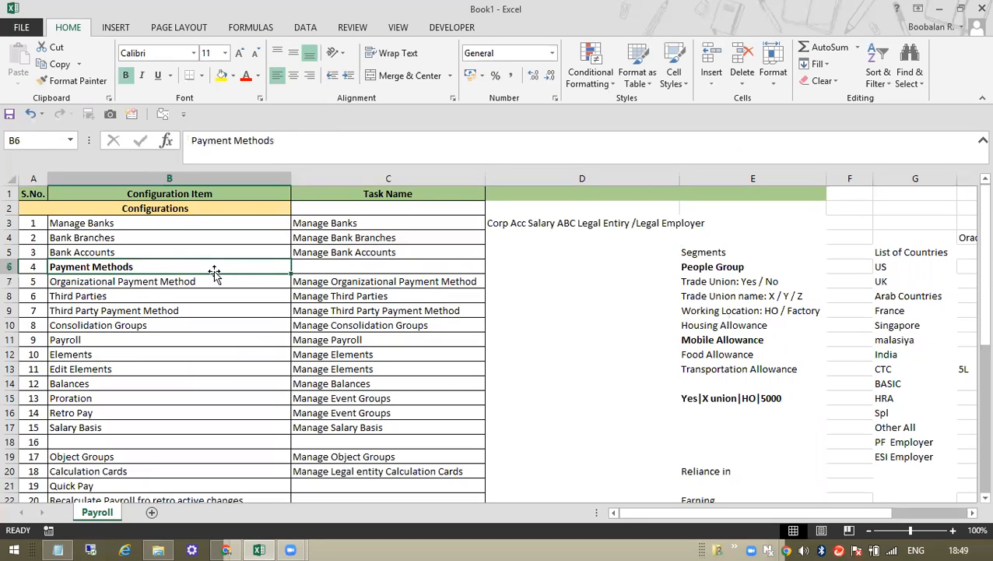
pyautogui.click(348, 267)
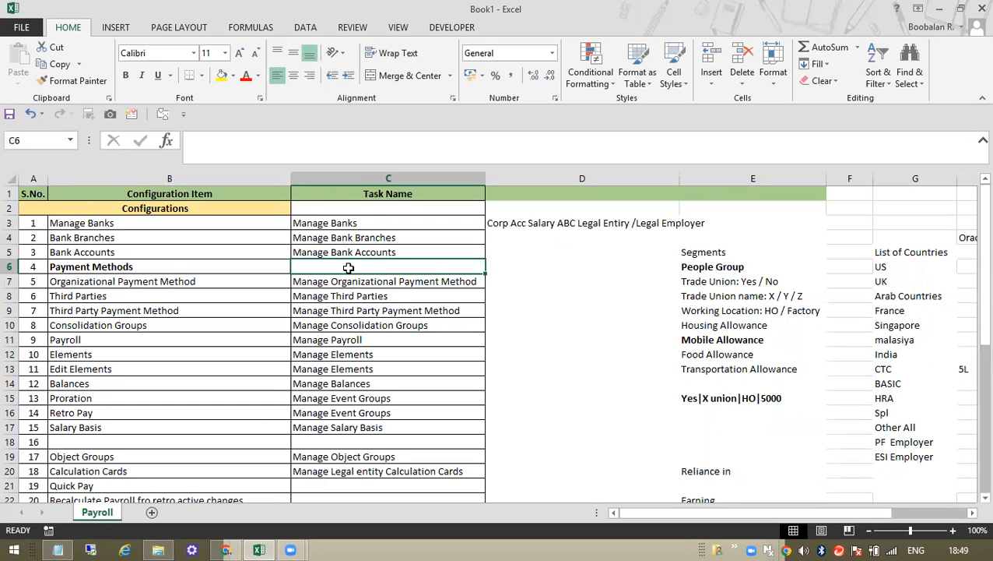
pyautogui.click(306, 159)
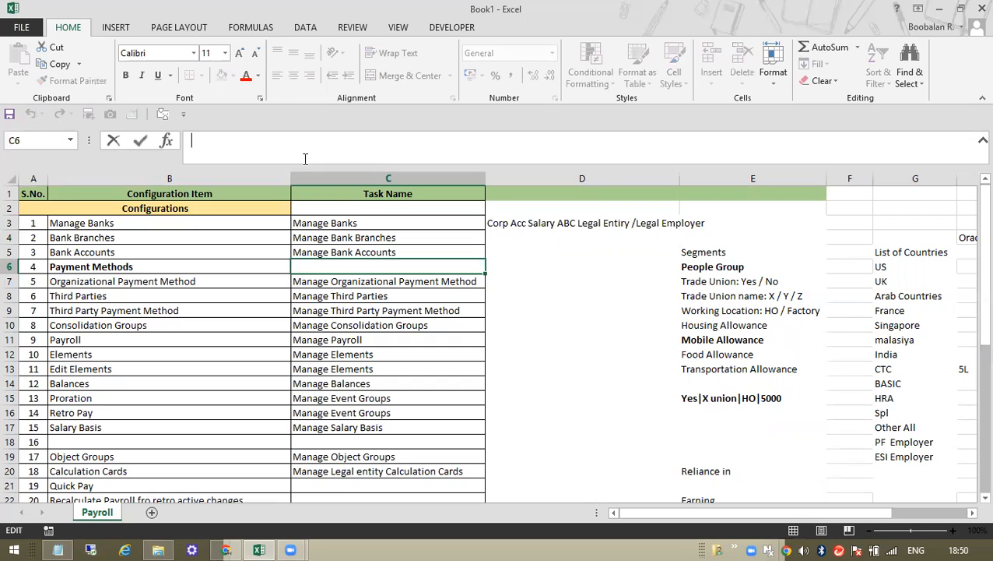
pyautogui.press('Escape')
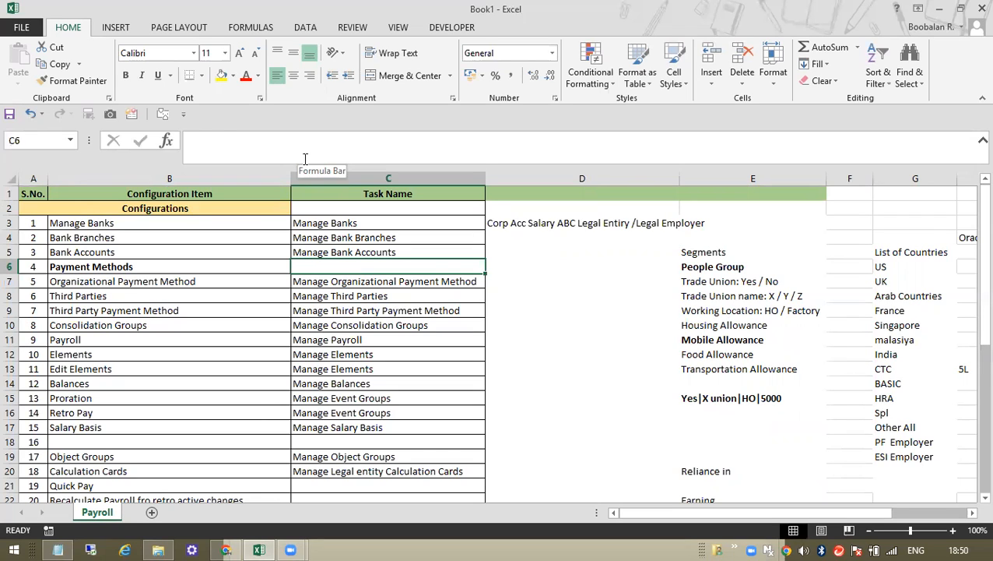
pyautogui.click(151, 279)
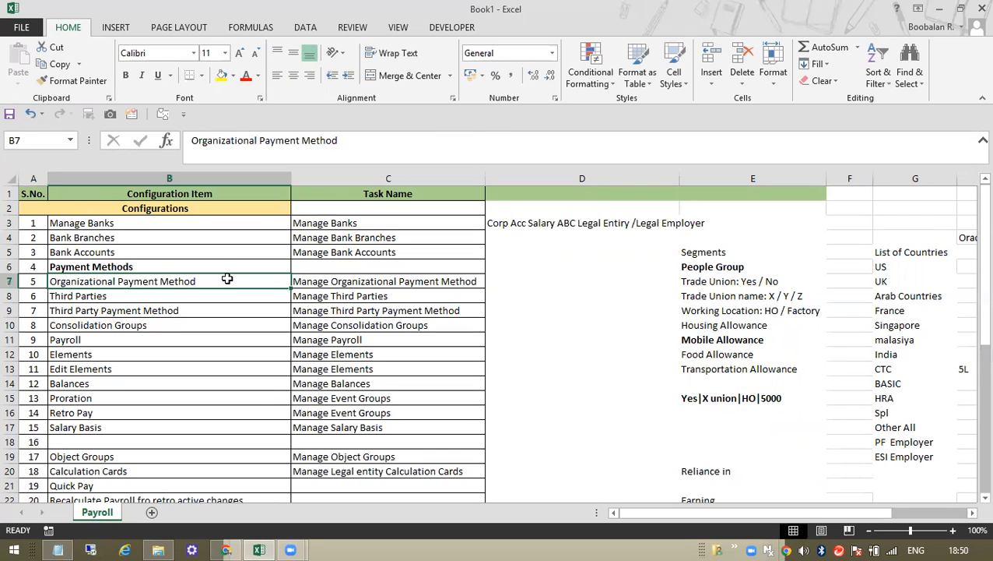
pyautogui.click(334, 280)
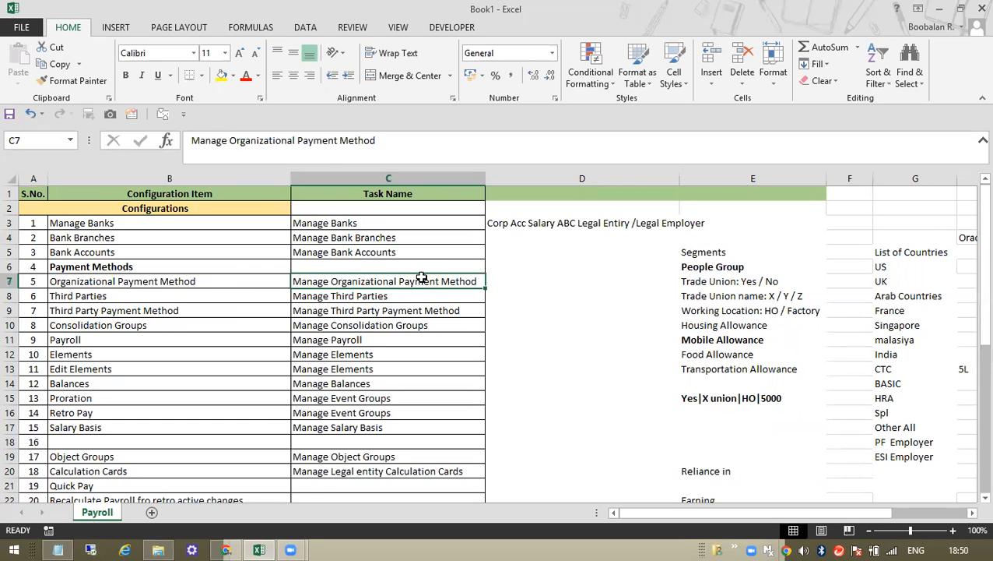
pyautogui.click(495, 281)
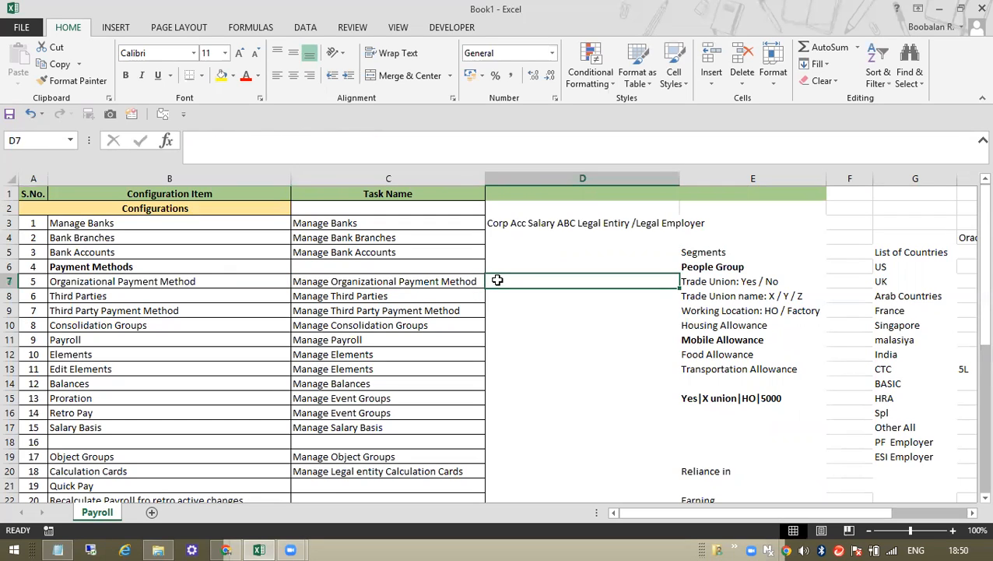
pyautogui.write('O')
pyautogui.press('BackSpace')
pyautogui.write('Perm')
pyautogui.write('an')
pyautogui.write('tl')
pyautogui.write('y')
pyautogui.press('Return')
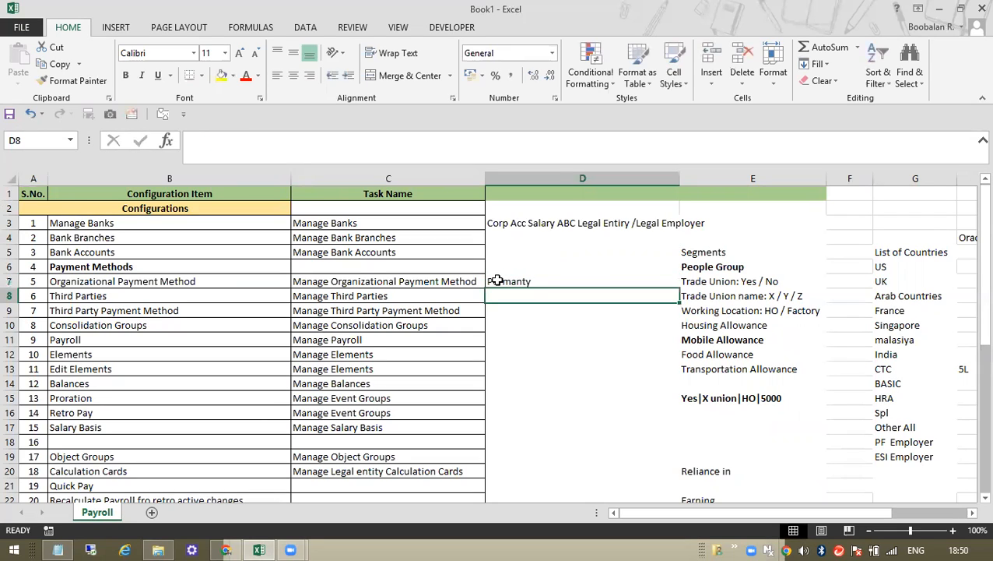
# Enter "Per Employee Direct" in cell D7, beside the Manage Organizational Payment Method task.
pyautogui.click(497, 280)
pyautogui.write('Per')
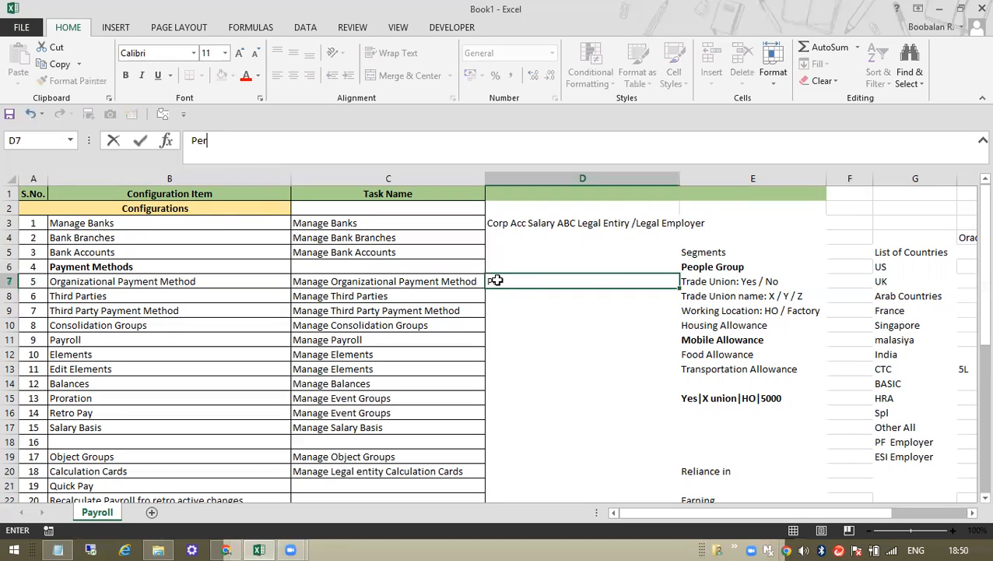
pyautogui.write(' Employee Direct')
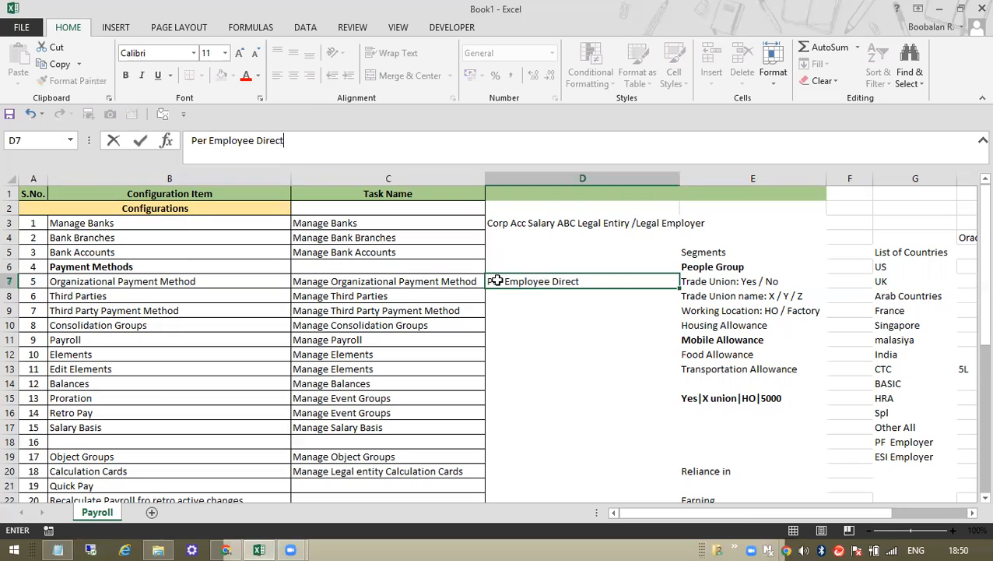
pyautogui.press('Return')
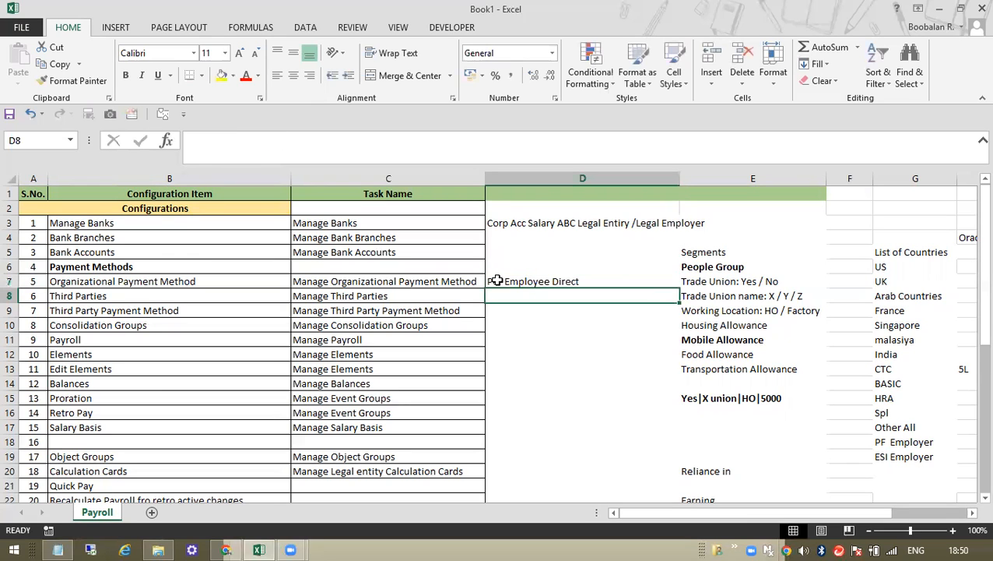
# Enter "Contract Third" in cell D8, beside the Manage Third Parties task.
pyautogui.write('C')
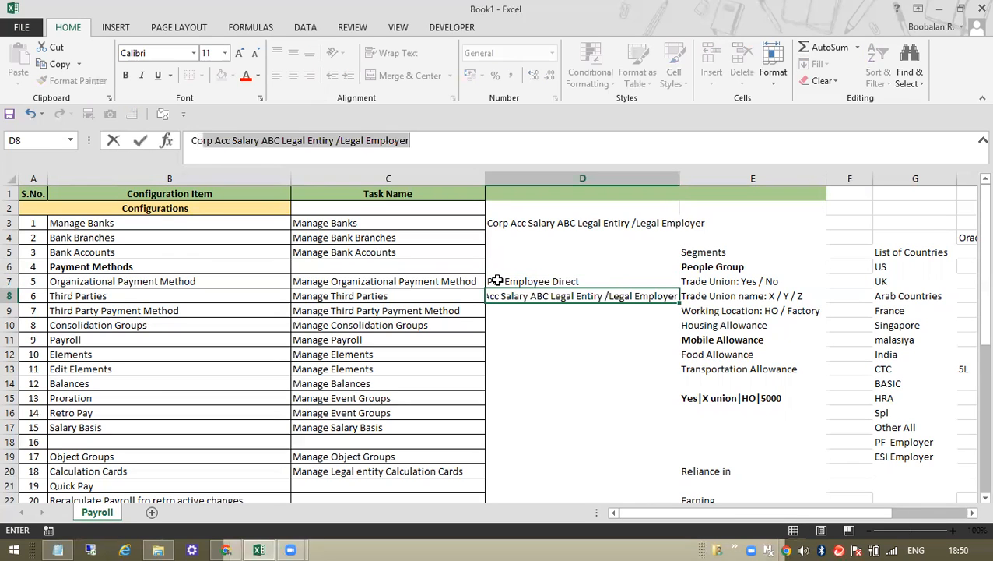
pyautogui.write('ontract ')
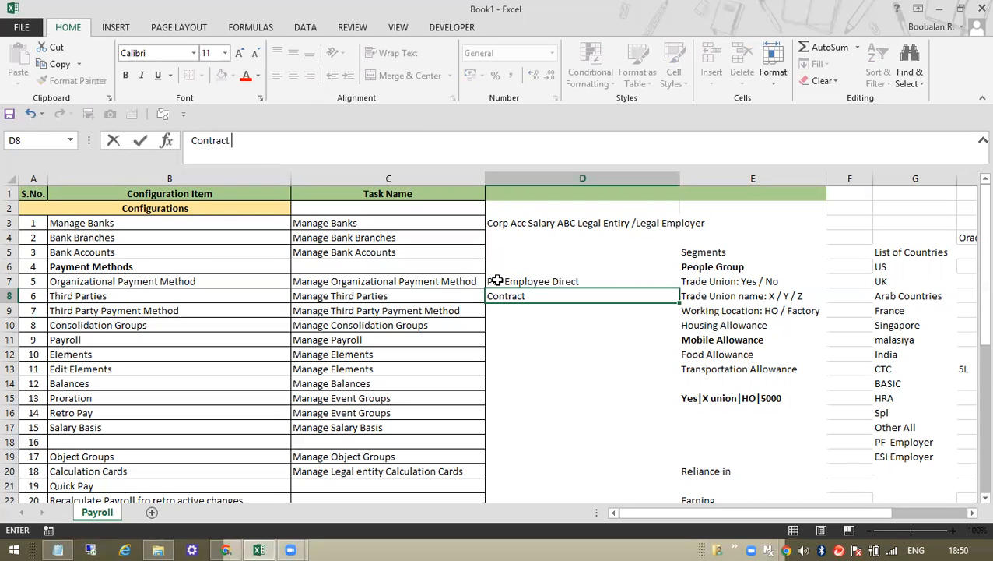
pyautogui.write('Third')
pyautogui.press('Return')
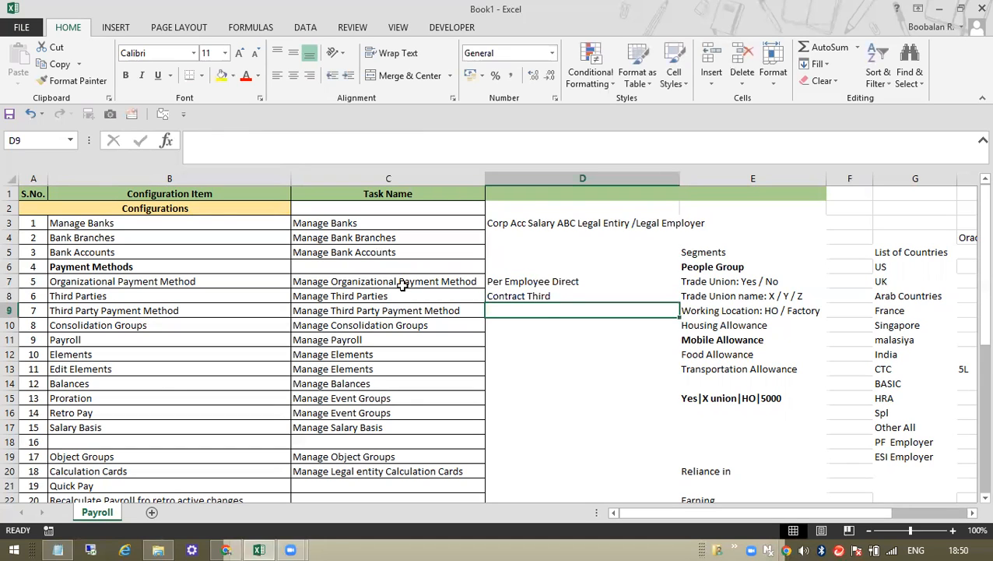
pyautogui.click(405, 281)
pyautogui.click(527, 280)
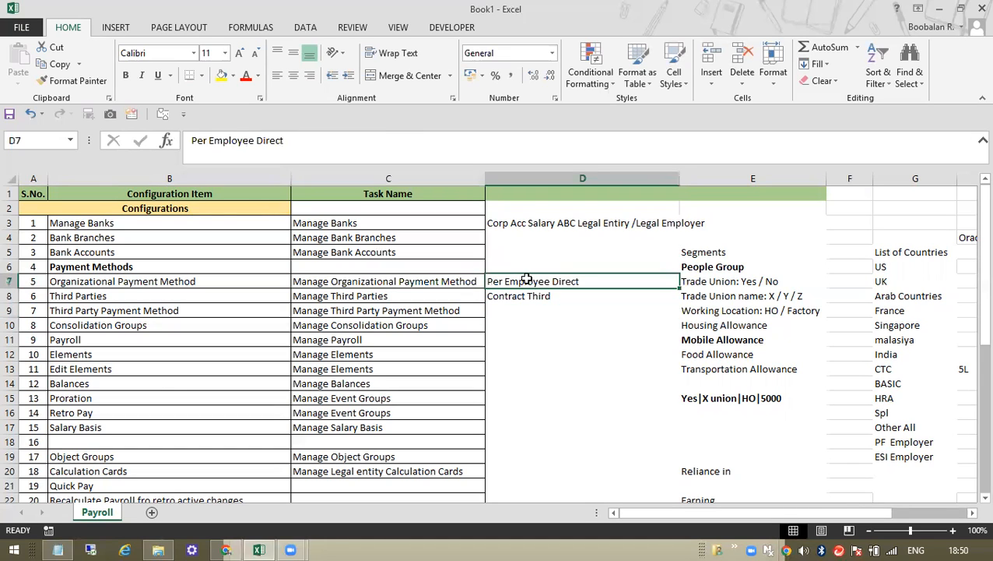
pyautogui.click(401, 281)
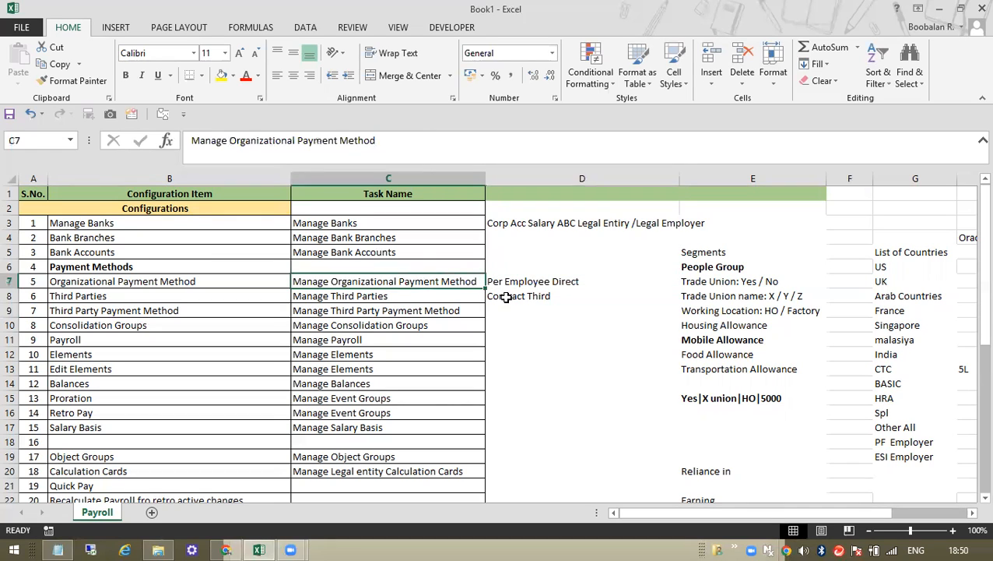
pyautogui.click(506, 297)
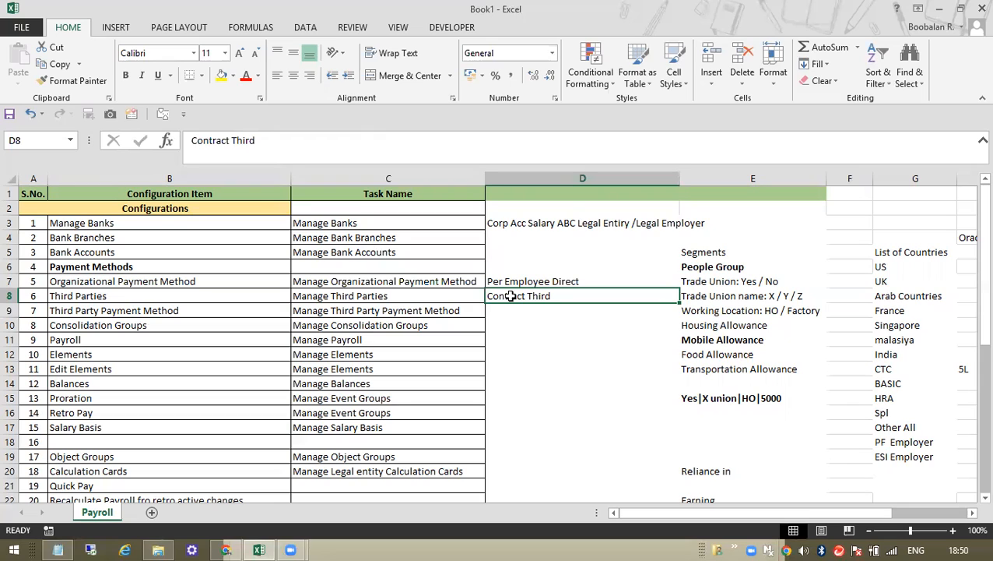
# Enter "Deployed in that your employee that offroll" in cell D9, beside the Manage Third Party Payment Method task.
pyautogui.click(514, 323)
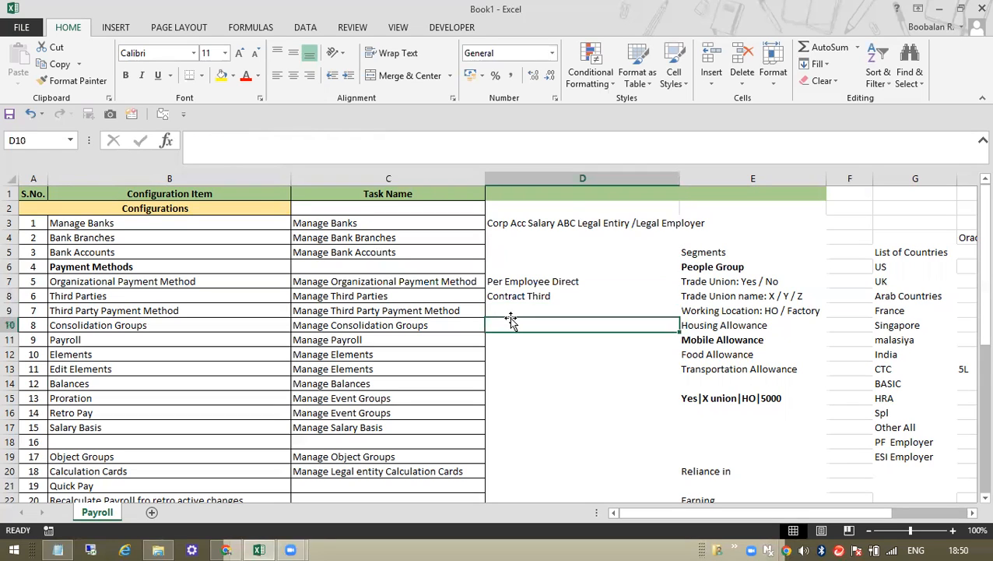
pyautogui.click(513, 314)
pyautogui.write('Opff H')
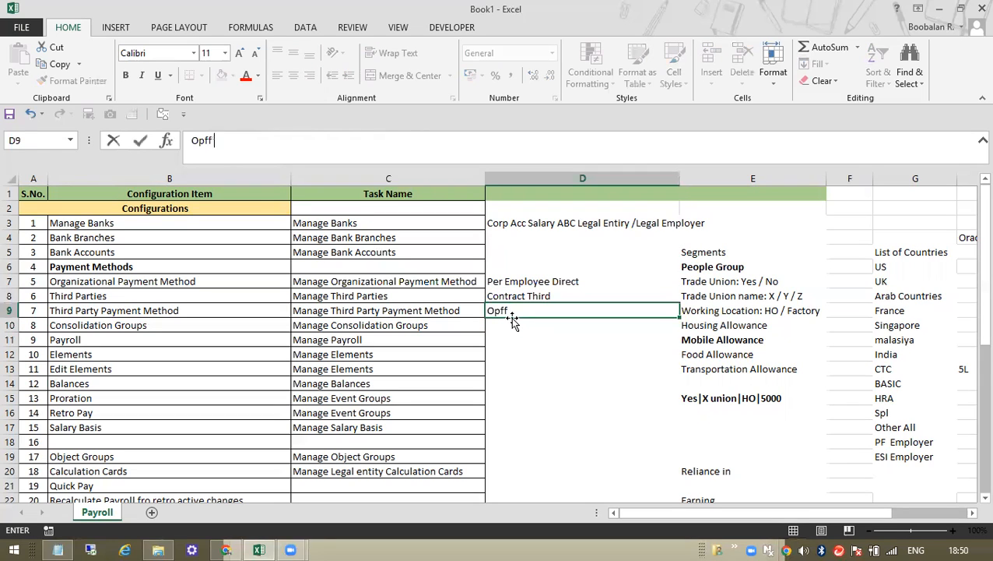
pyautogui.press('BackSpace')
pyautogui.press('BackSpace')
pyautogui.press('BackSpace')
pyautogui.press('BackSpace')
pyautogui.press('BackSpace')
pyautogui.write('ff Hire')
pyautogui.press('BackSpace')
pyautogui.press('BackSpace')
pyautogui.press('BackSpace')
pyautogui.press('BackSpace')
pyautogui.press('BackSpace')
pyautogui.press('BackSpace')
pyautogui.press('BackSpace')
pyautogui.press('BackSpace')
pyautogui.write('Deployed in that')
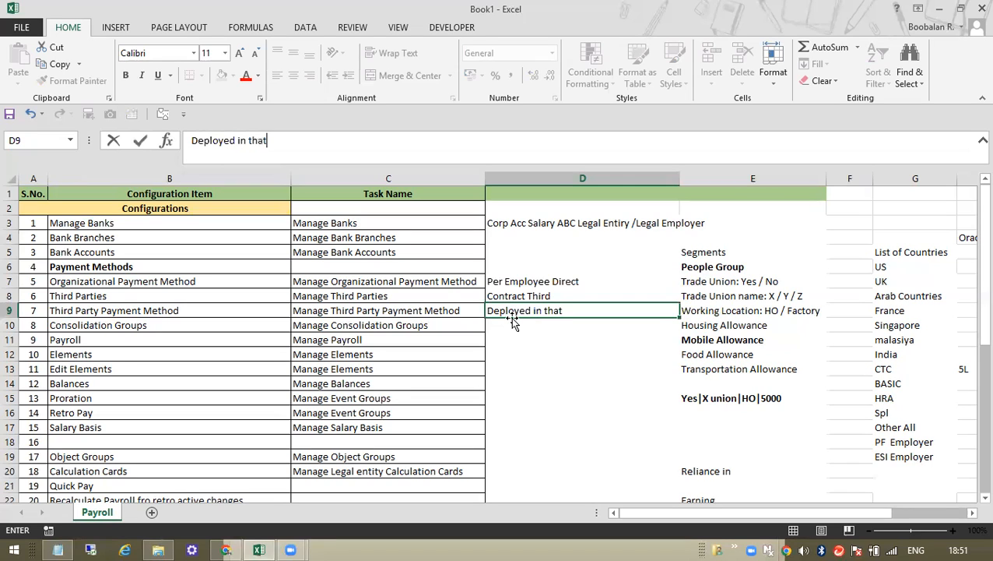
pyautogui.write(' t')
pyautogui.press('BackSpace')
pyautogui.write('your emplo')
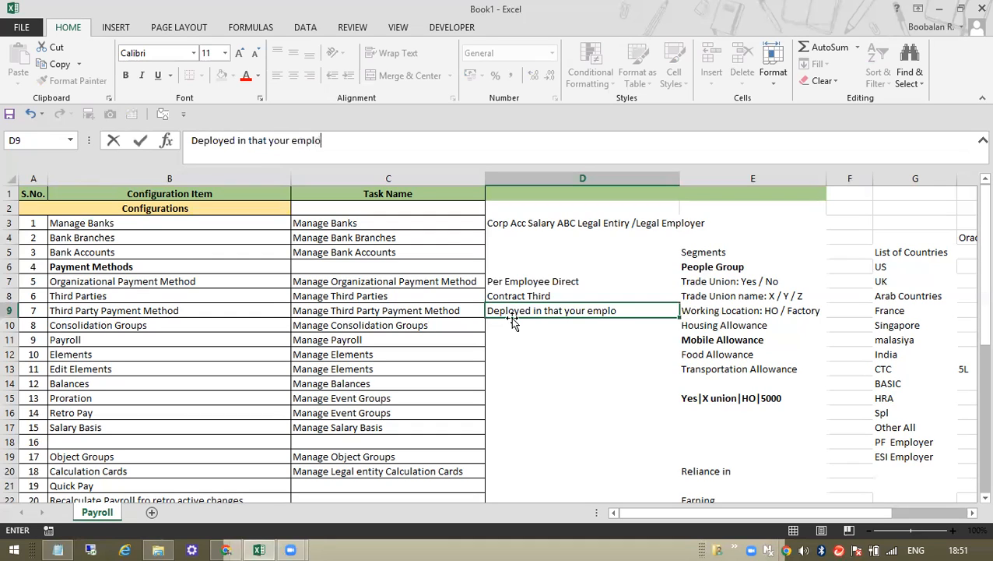
pyautogui.write('yee that offroll')
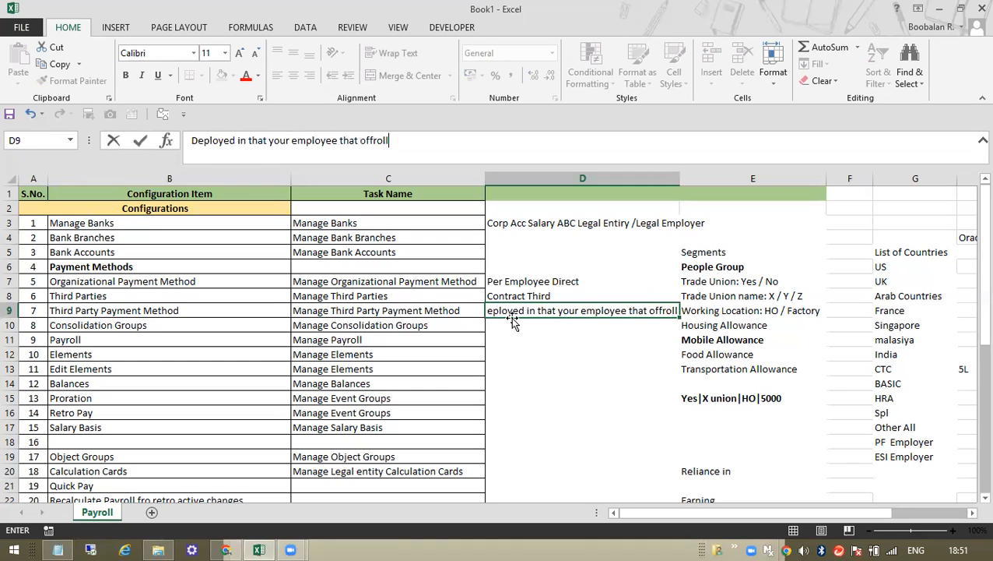
pyautogui.press('Return')
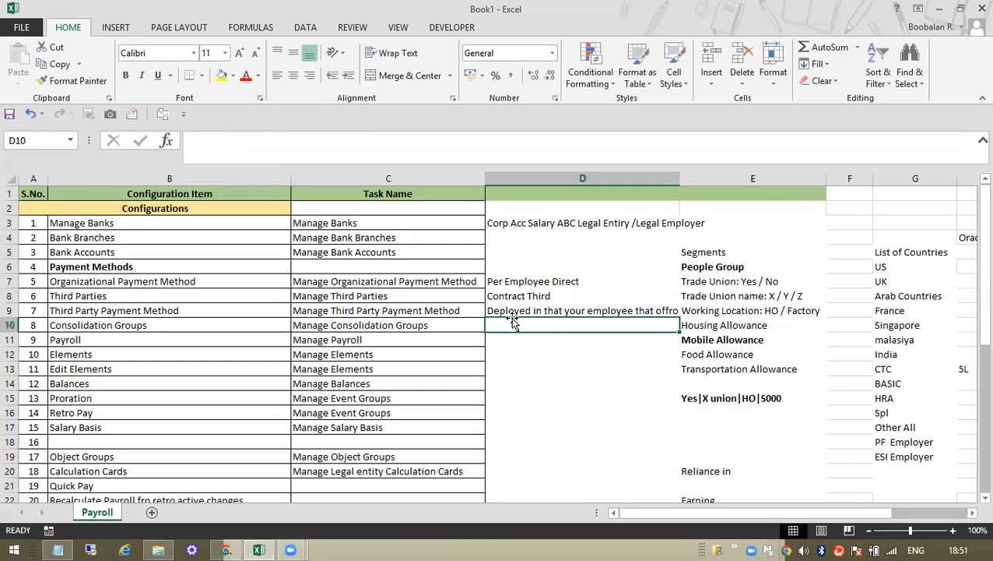
# Enter "ID Card" in cell D10, directly below the note on deployed off-roll employees.
pyautogui.click(506, 310)
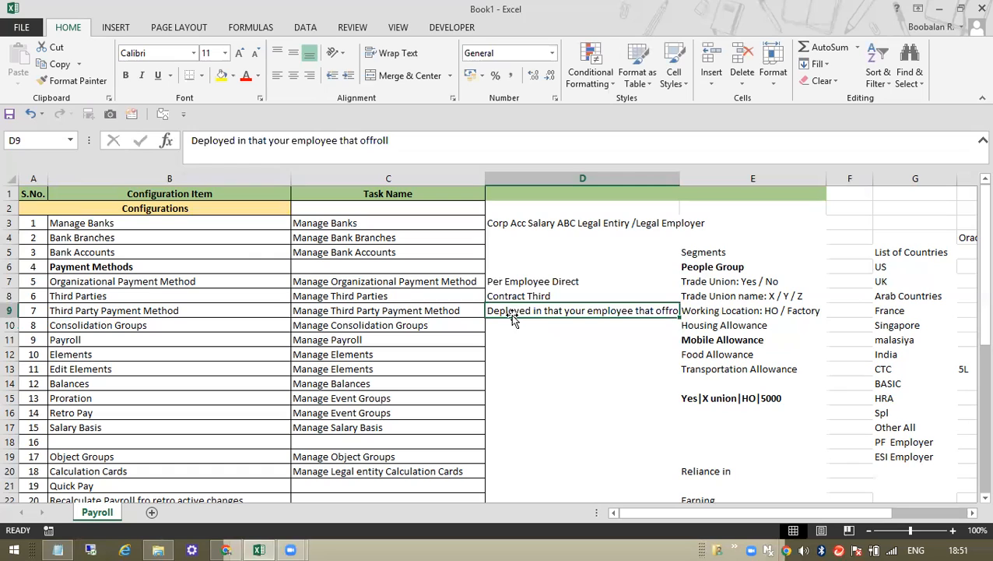
pyautogui.click(507, 321)
pyautogui.write('ID Card')
pyautogui.press('Return')
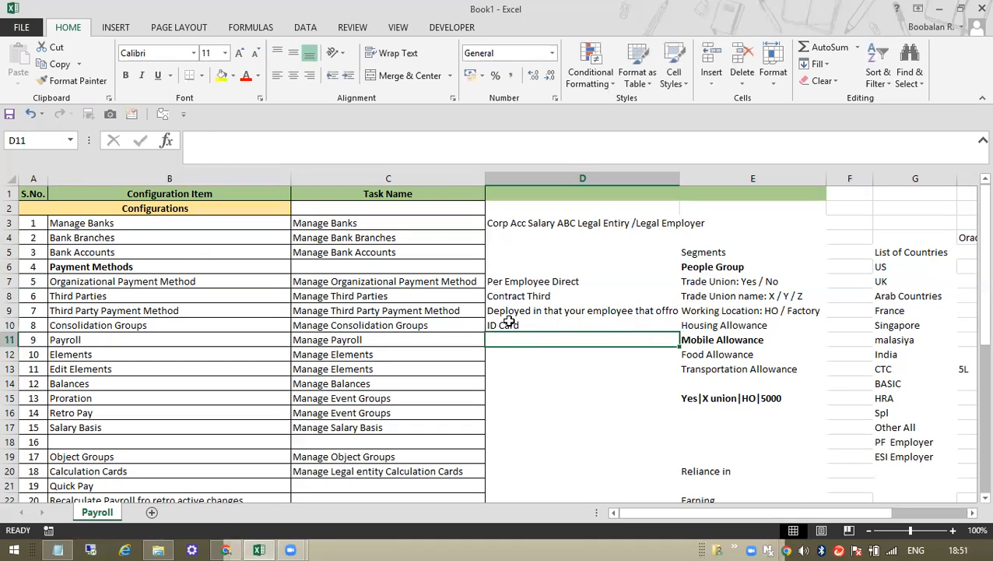
# Examine the organizational payment method and third-party tasks together with their notes on direct and off-roll employees.
pyautogui.click(516, 310)
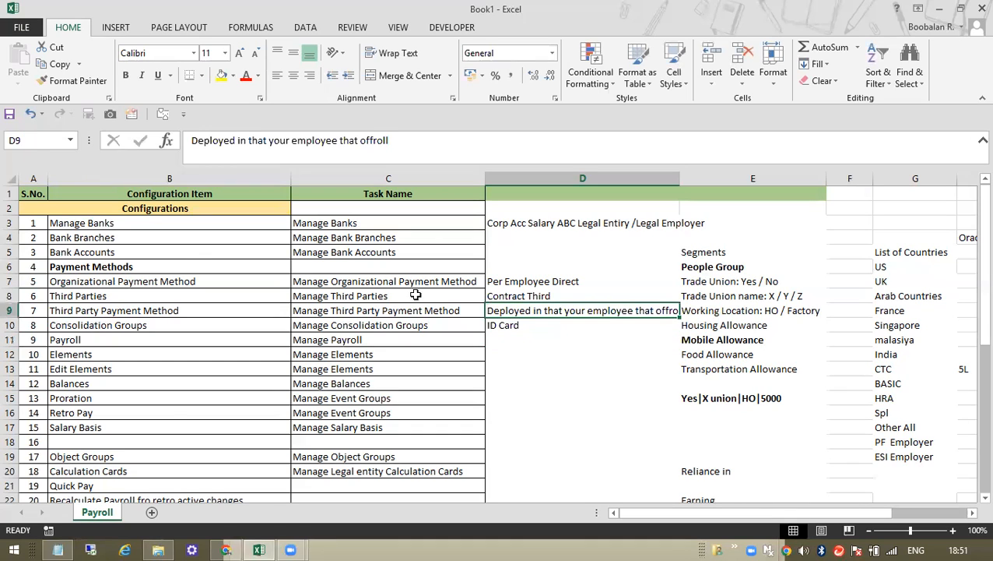
pyautogui.click(379, 281)
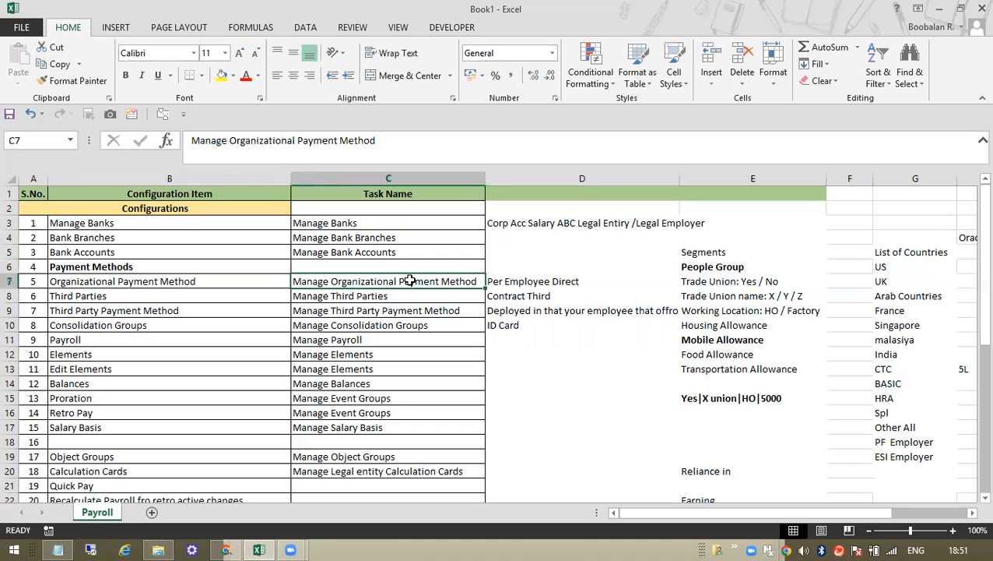
pyautogui.click(548, 281)
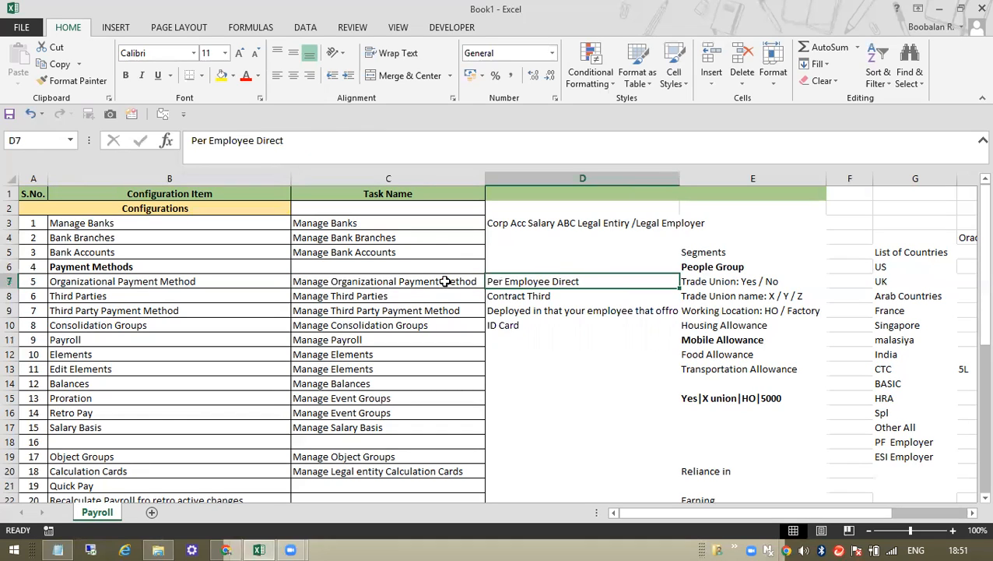
pyautogui.click(444, 283)
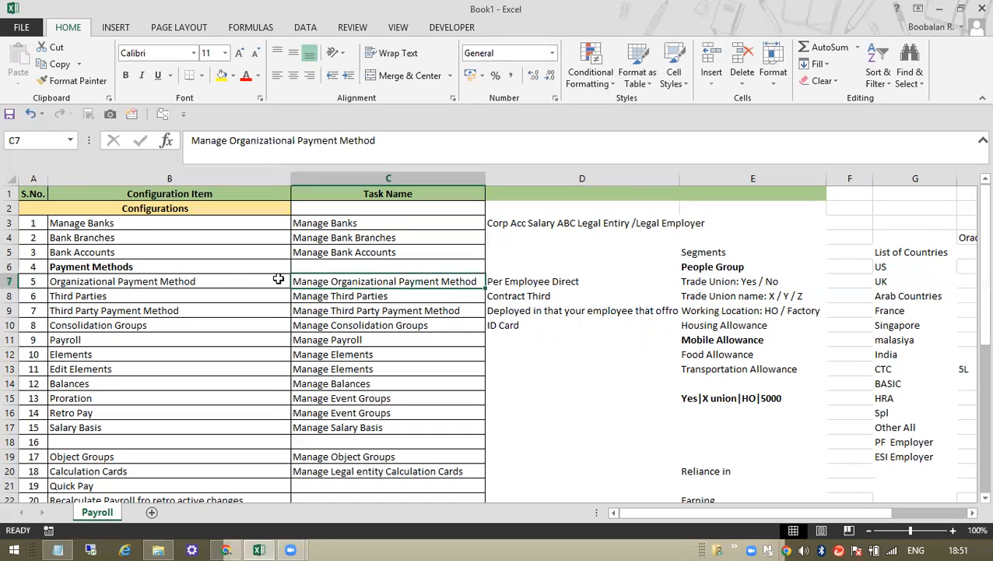
pyautogui.click(398, 296)
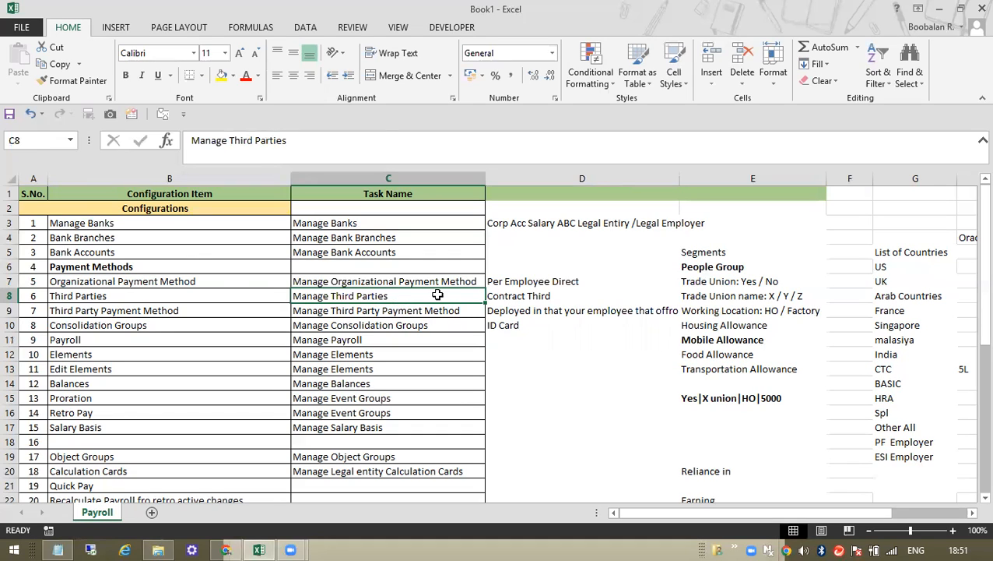
pyautogui.moveTo(437, 297); pyautogui.dragTo(432, 309)
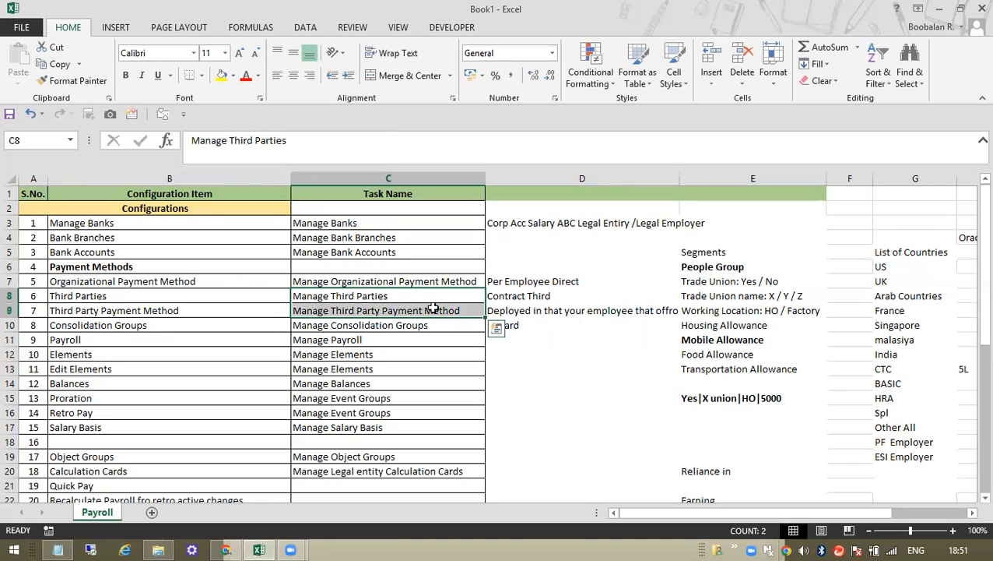
# Clear the notes in cells D7 to D10, beside the payment method, third-party and consolidation group tasks.
pyautogui.click(387, 281)
pyautogui.moveTo(387, 283); pyautogui.dragTo(377, 311)
pyautogui.click(371, 237)
pyautogui.click(368, 251)
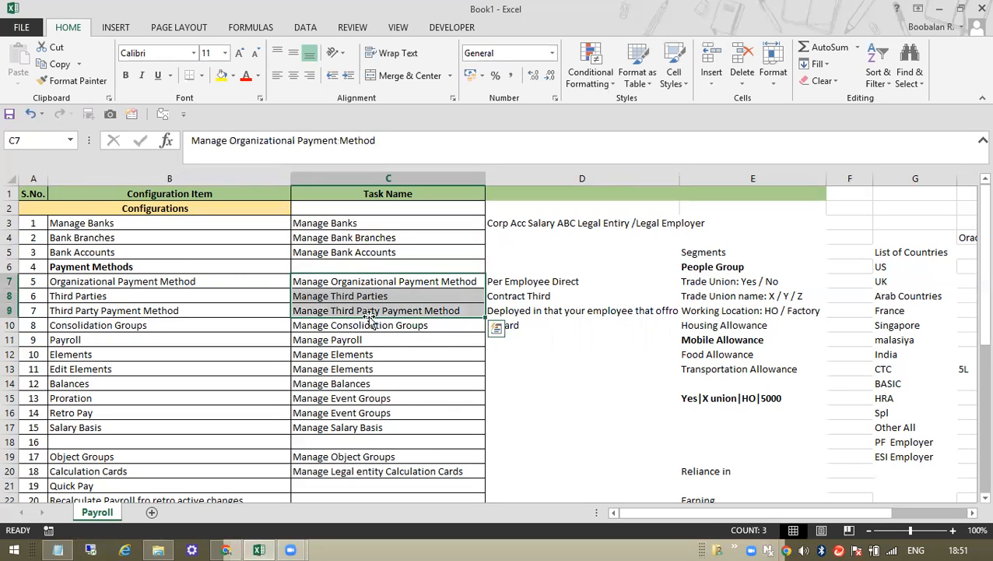
pyautogui.click(369, 326)
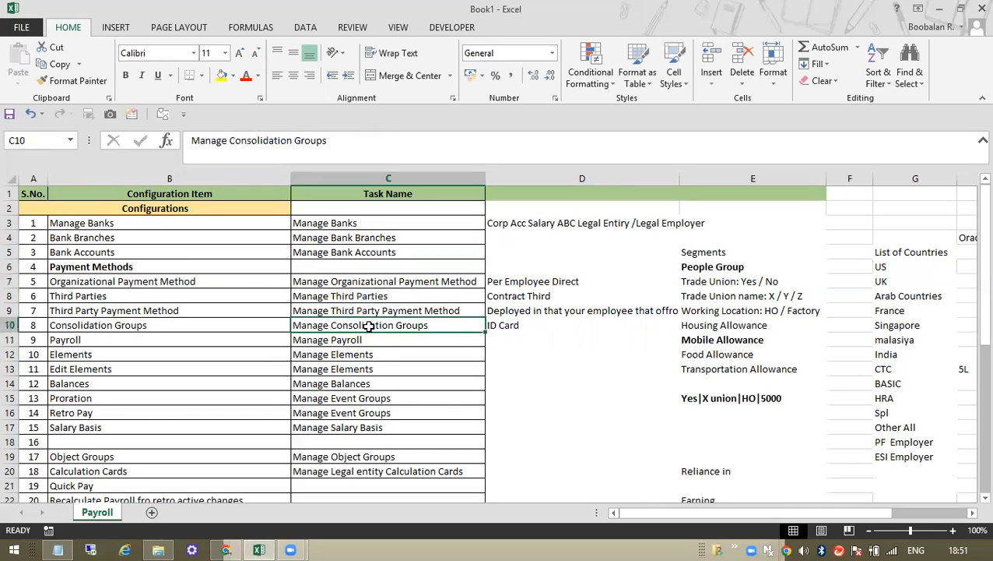
pyautogui.moveTo(517, 282); pyautogui.dragTo(510, 325)
pyautogui.press('Delete')
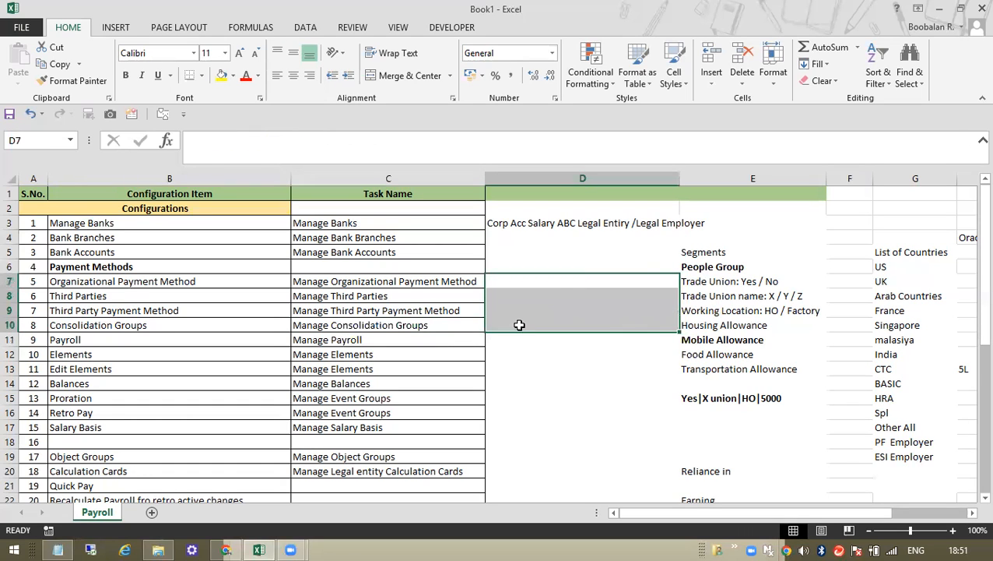
# Enter "Payroll _ Weekly / Bi _weekly / Semi Monthly / Monthly" in cell D10, beside the Manage Consolidation Groups task.
pyautogui.click(519, 325)
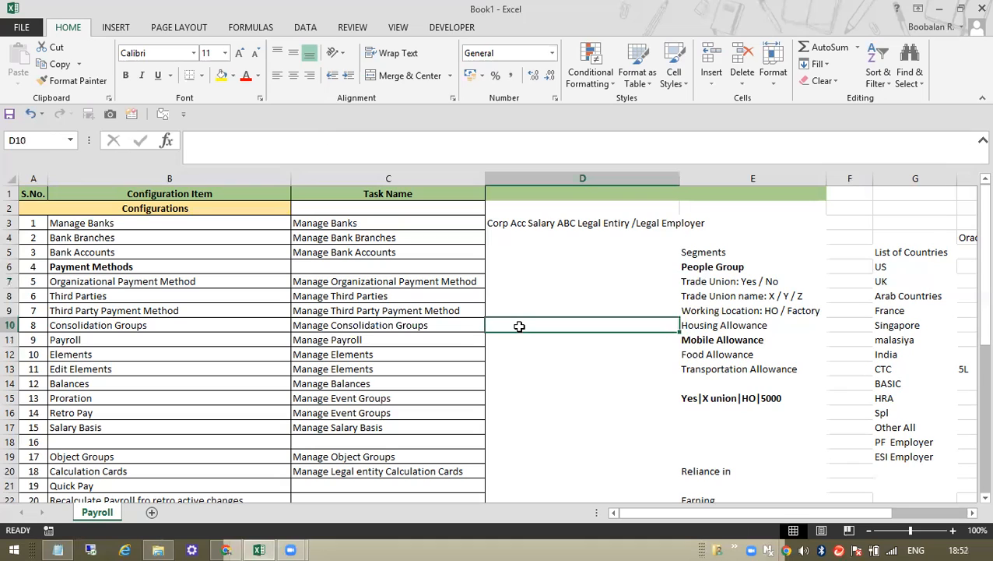
pyautogui.write('Payroll')
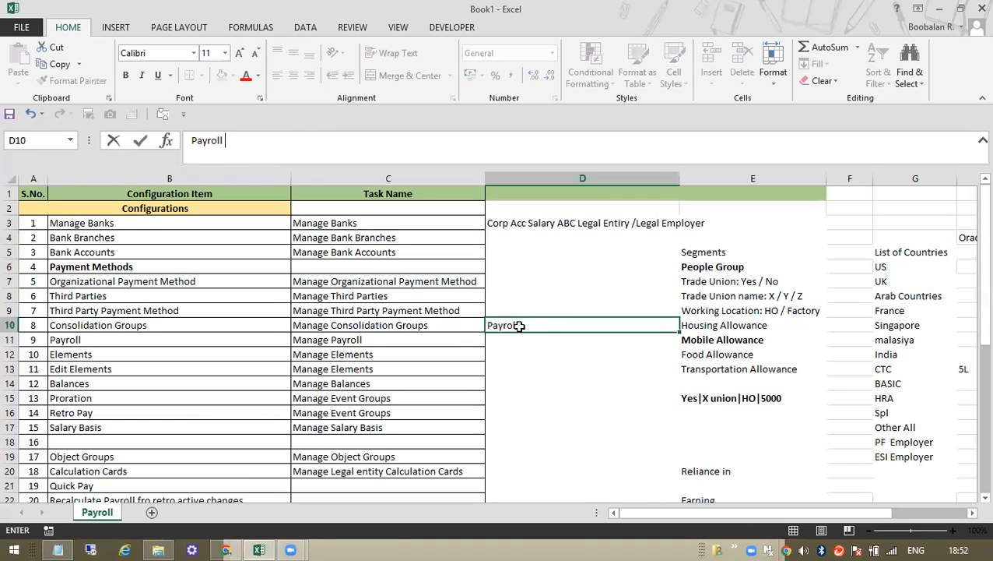
pyautogui.write(' _ Weekly')
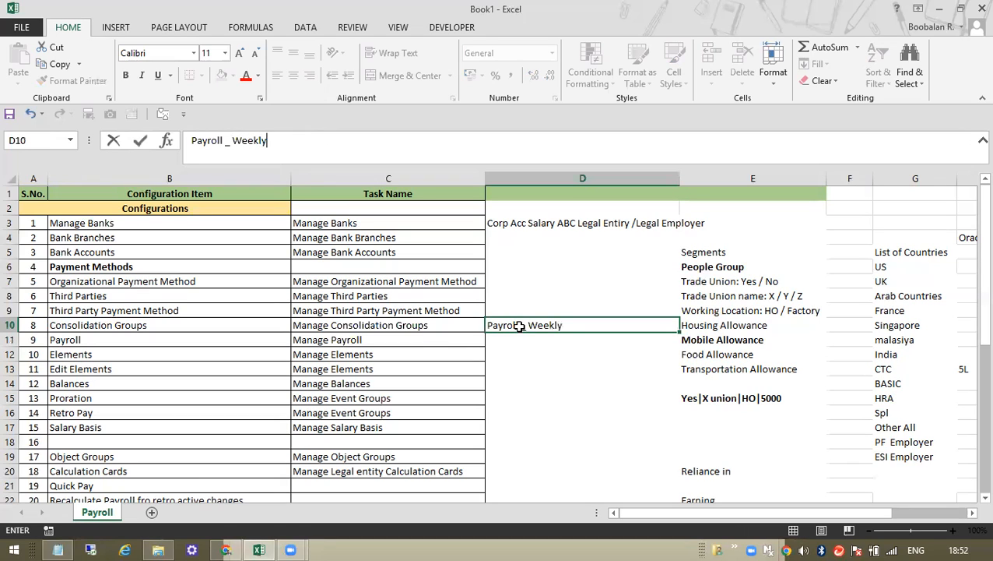
pyautogui.write(' / Bi _w')
pyautogui.write('ee')
pyautogui.write('kly')
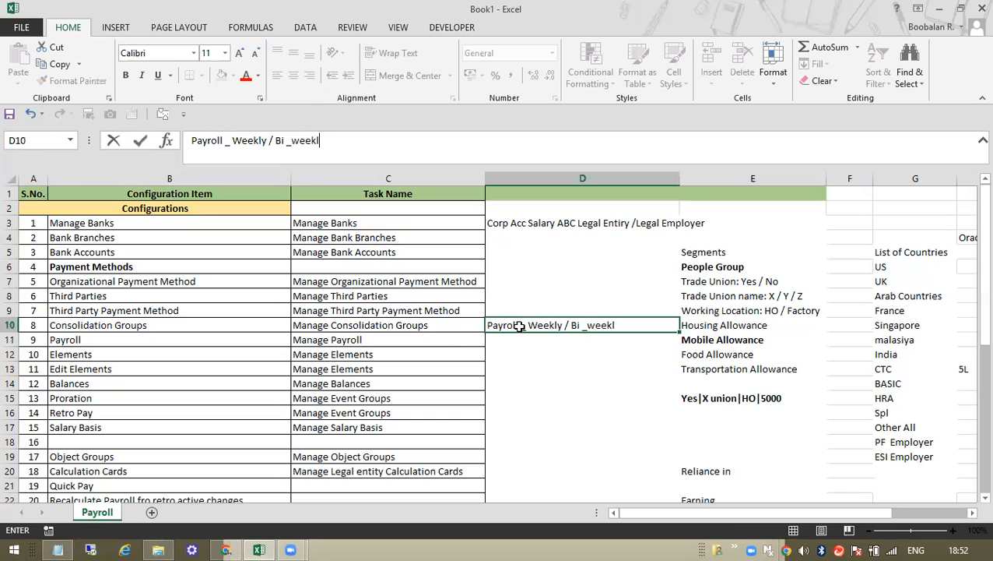
pyautogui.write(' /')
pyautogui.write('Semi Monthl')
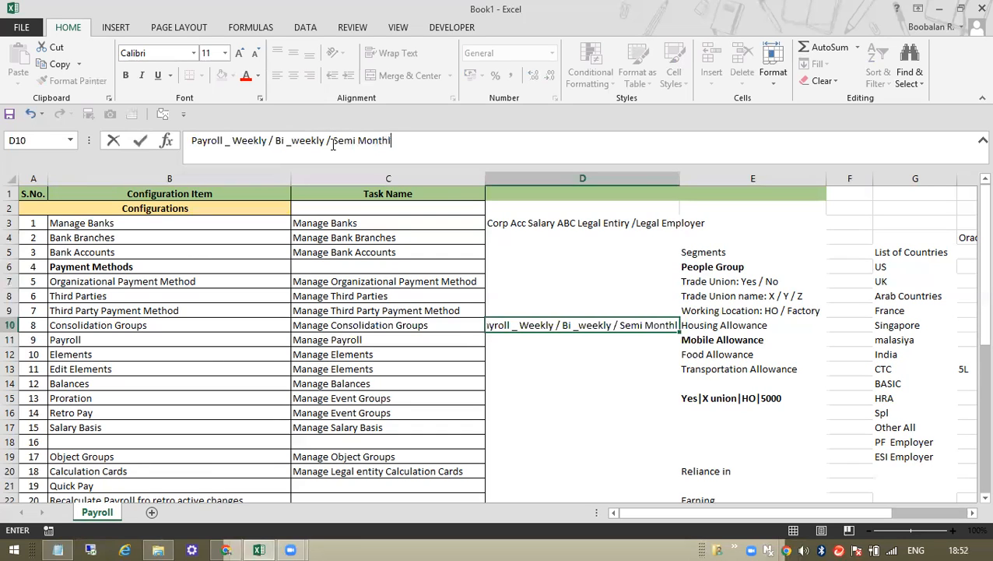
pyautogui.write('y / ')
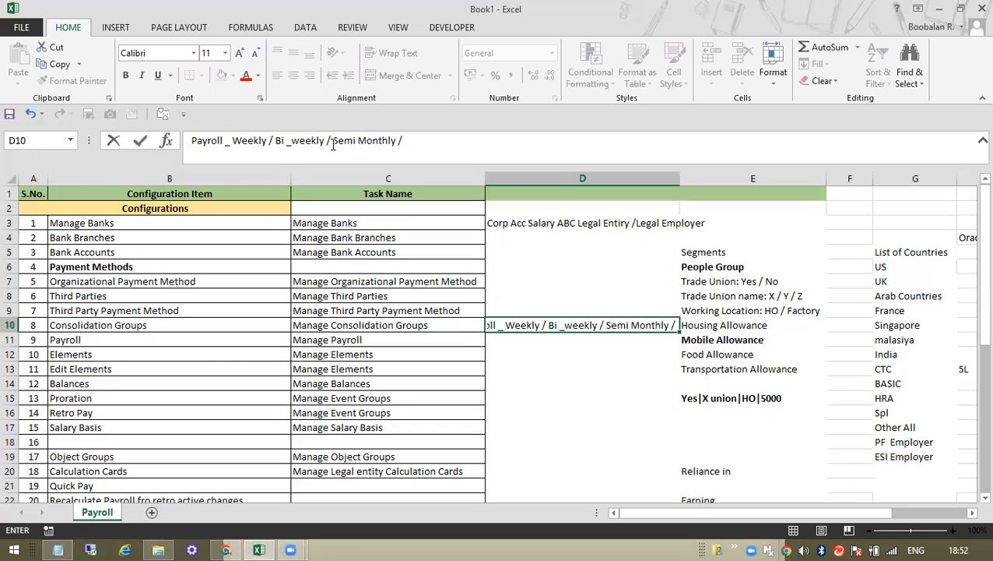
pyautogui.write('Month')
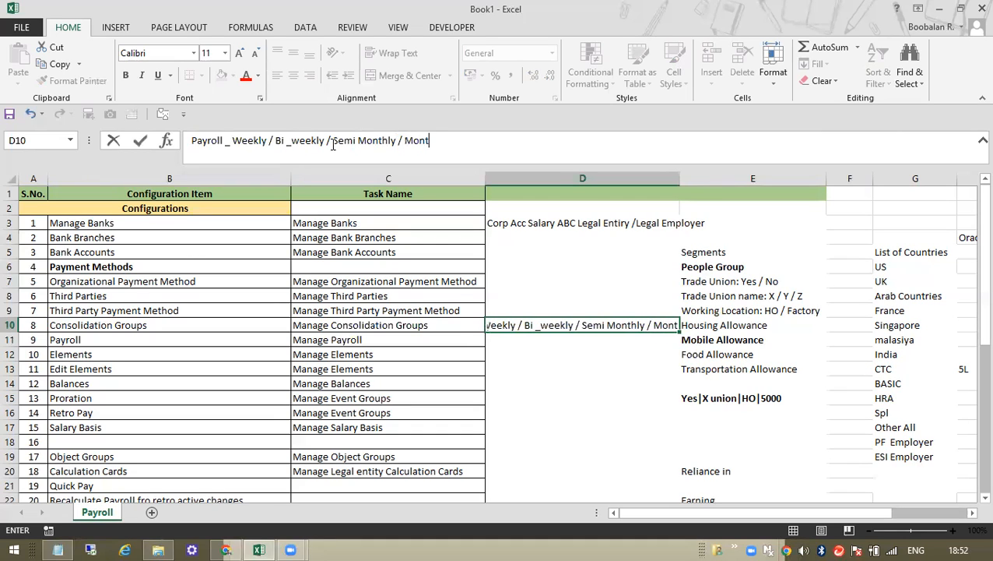
pyautogui.write('ly')
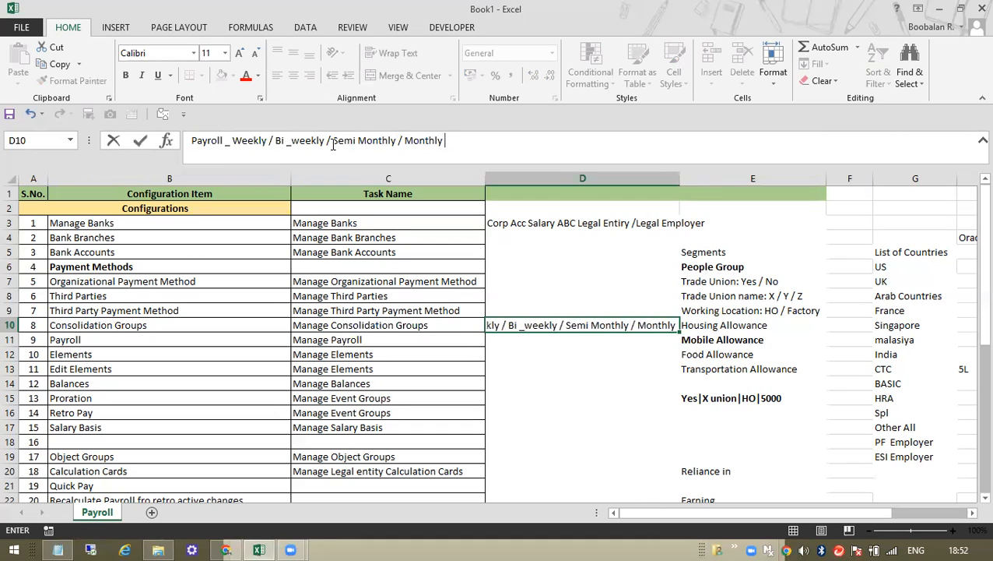
pyautogui.press('F2')
pyautogui.hotkey('ctrl', 'shift', 'Left')
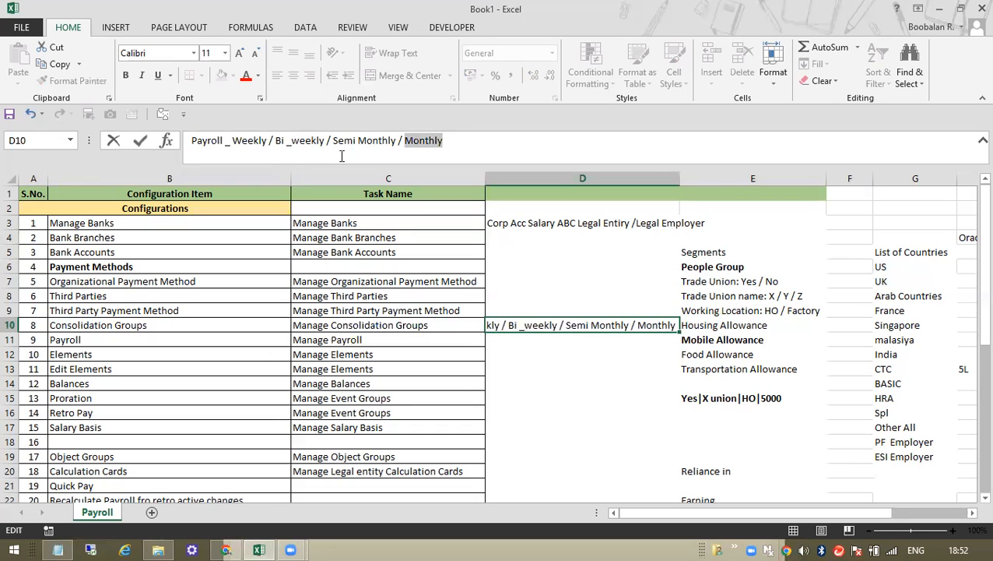
pyautogui.click(401, 325)
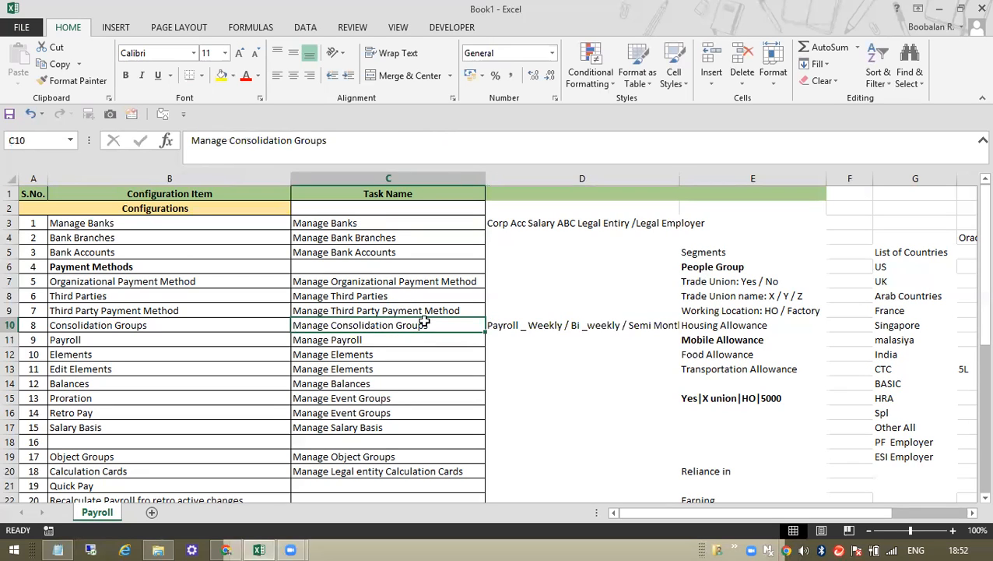
pyautogui.click(516, 329)
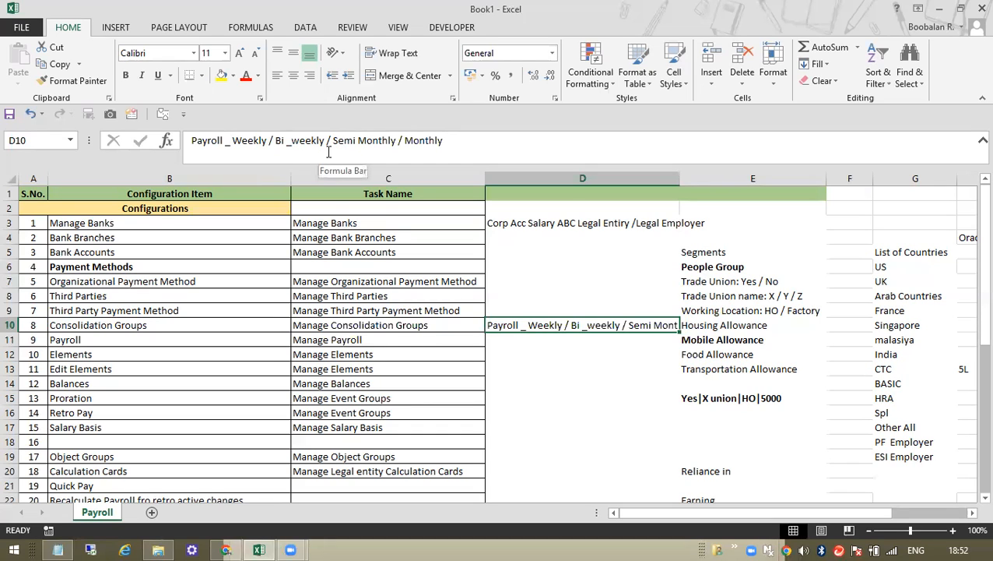
pyautogui.click(438, 322)
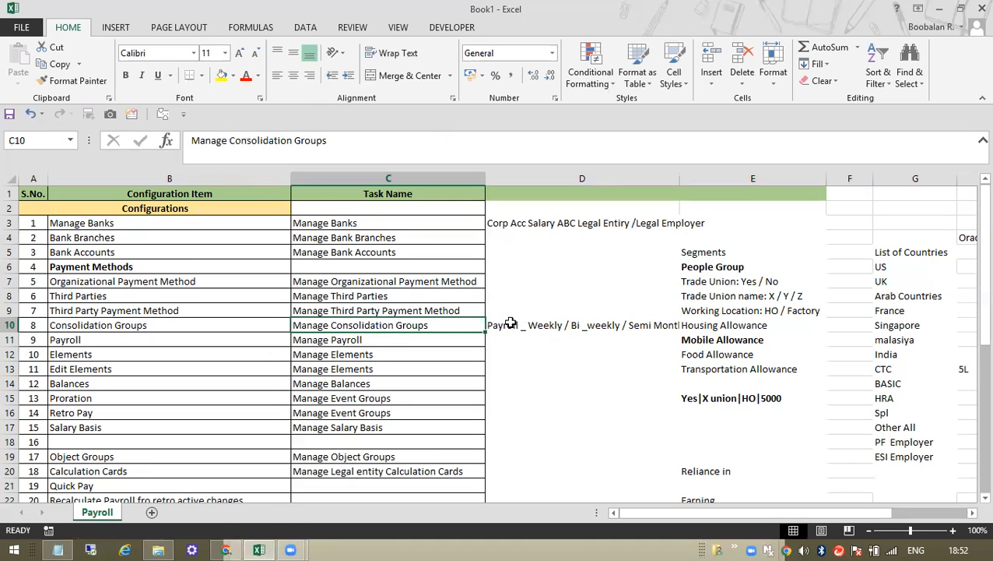
pyautogui.click(537, 328)
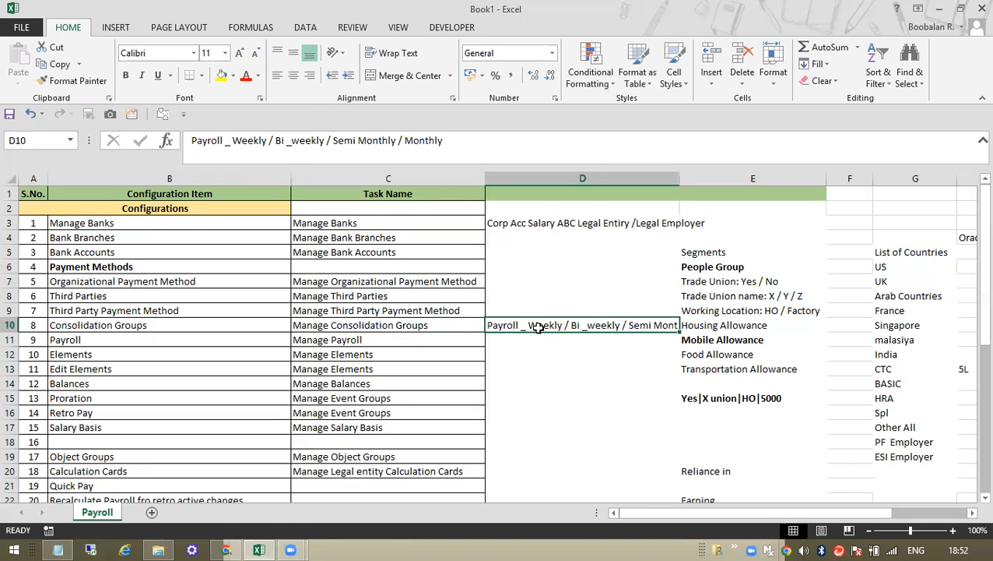
# Enter 100, 25, "Month" and 25 down cells D12 to D15 as a sample list of payroll headcounts.
pyautogui.click(538, 352)
pyautogui.write('100')
pyautogui.press('Return')
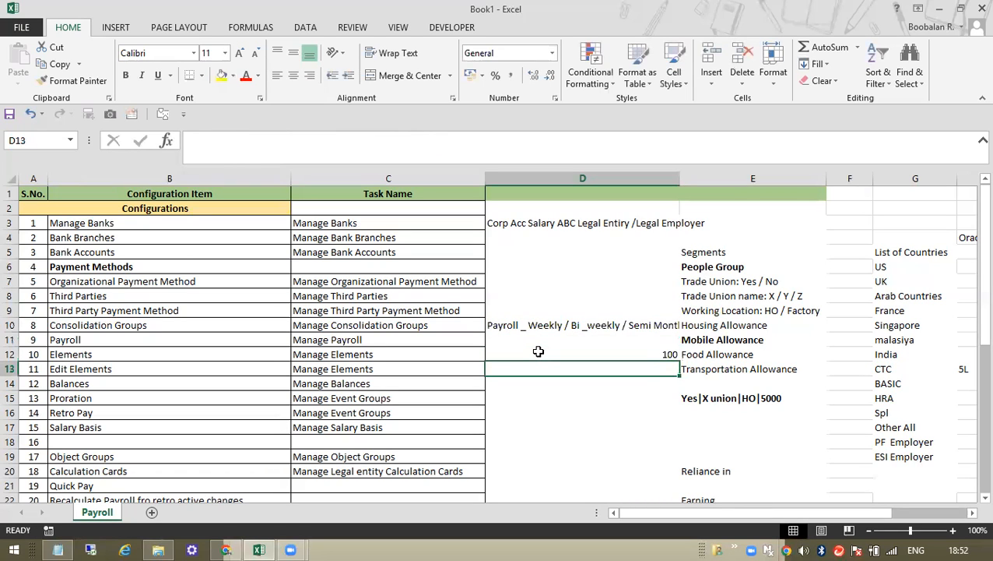
pyautogui.write('25')
pyautogui.press('Return')
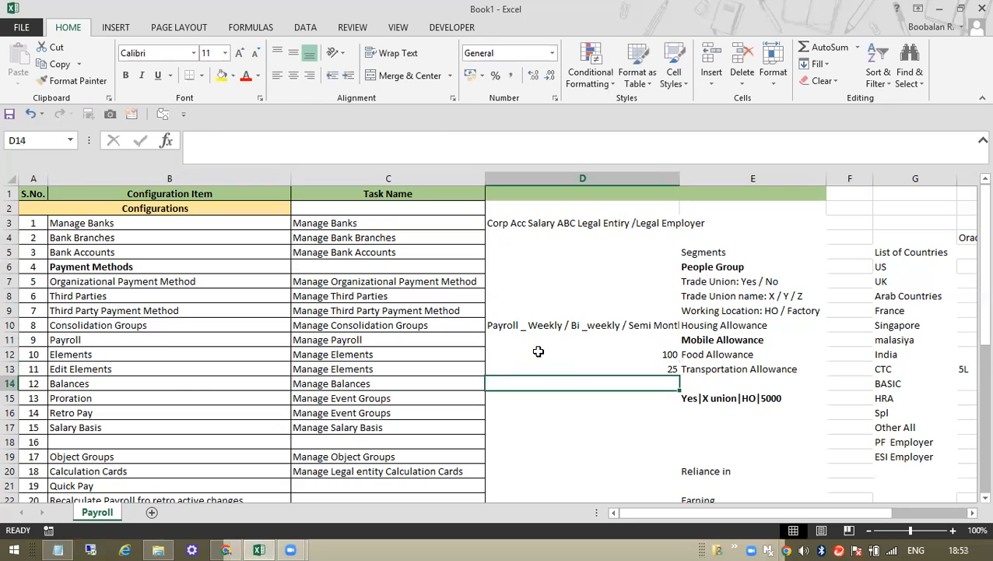
pyautogui.write('Month')
pyautogui.press('Return')
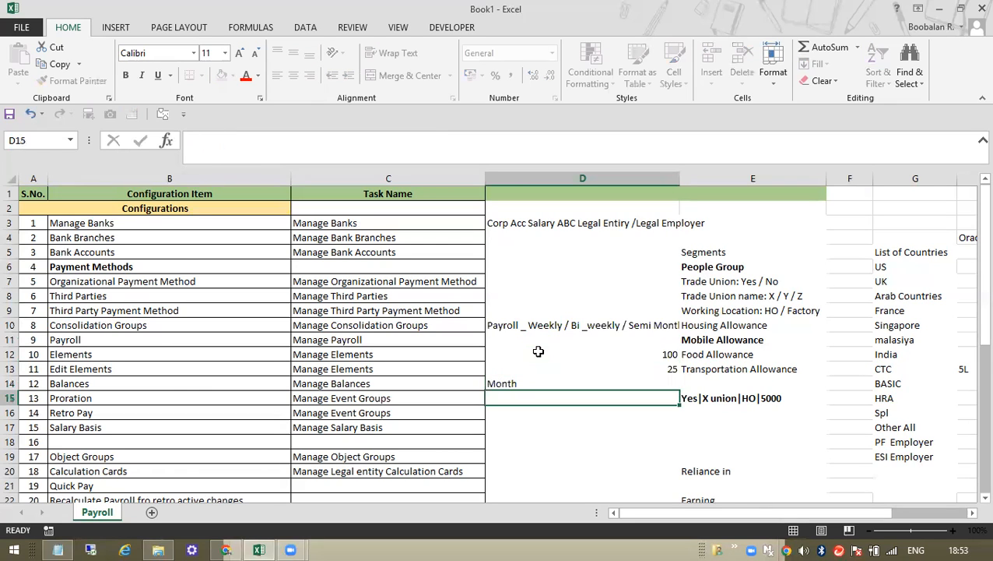
pyautogui.write('25')
pyautogui.press('Return')
# Extend the sample list with "Semi" in cell D16 and 25 in cell D17.
pyautogui.write('Sem')
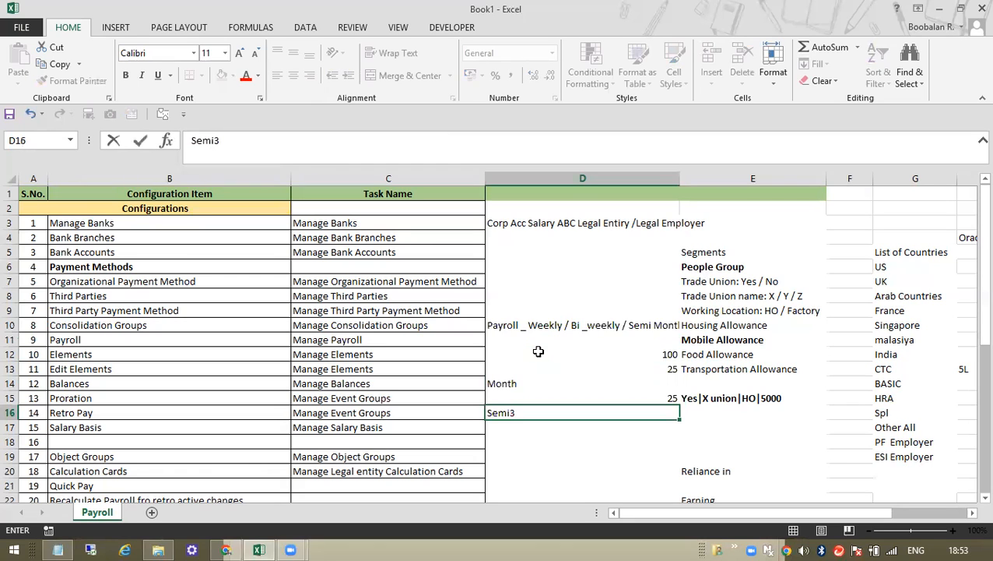
pyautogui.write('i')
pyautogui.press('Return')
pyautogui.write('5')
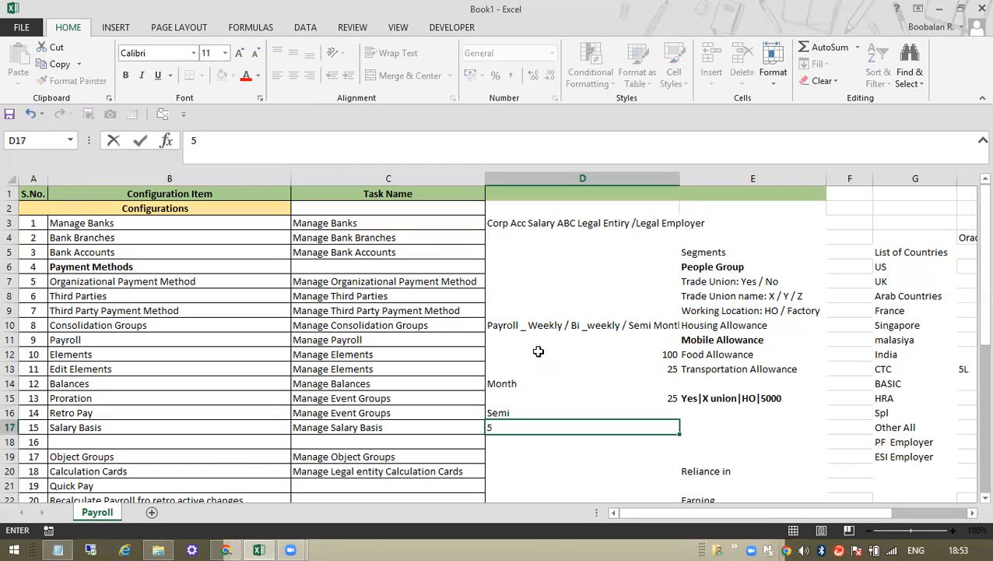
pyautogui.write('25')
pyautogui.press('Return')
# Continue the sample list with "Week" in D18, 25 in D19 and "Sem motnhly" in D20.
pyautogui.write('Week')
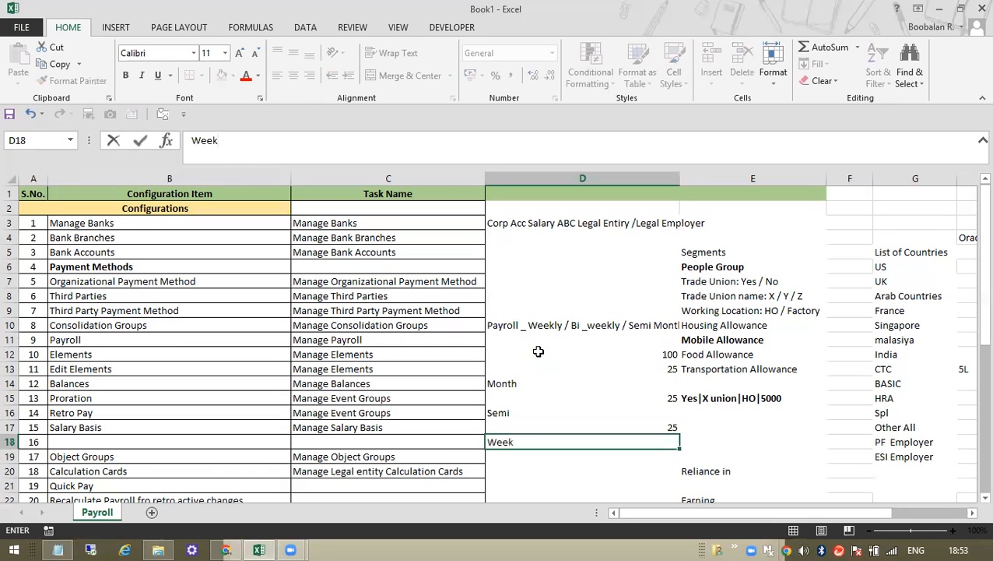
pyautogui.press('Return')
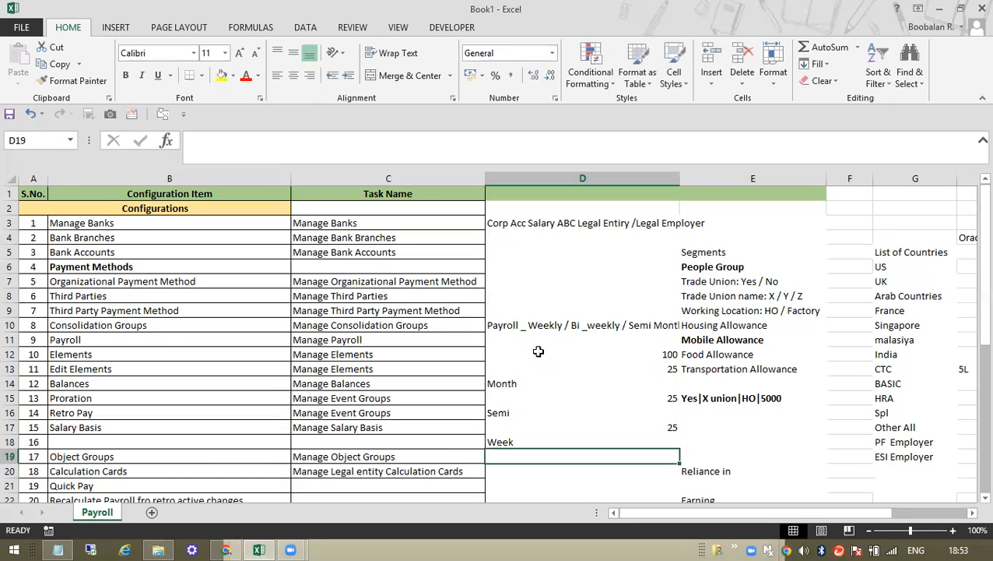
pyautogui.write('25')
pyautogui.press('Return')
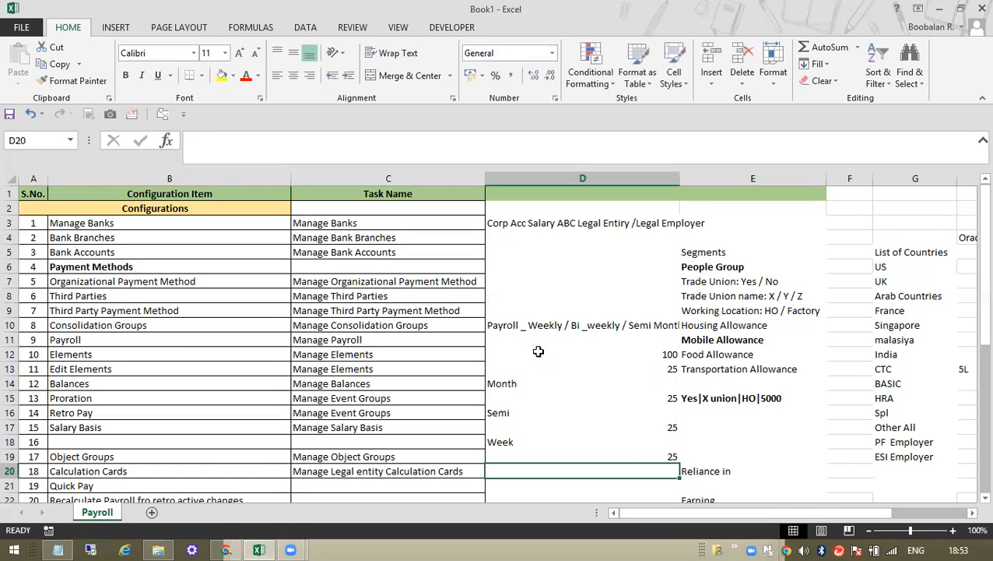
pyautogui.write('Semi')
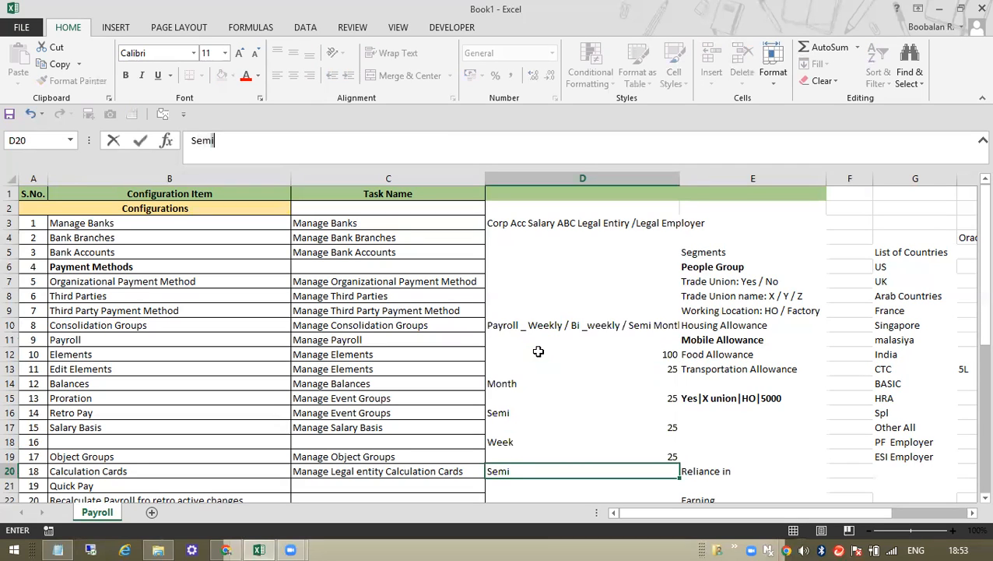
pyautogui.press('BackSpace')
pyautogui.write('motnhly')
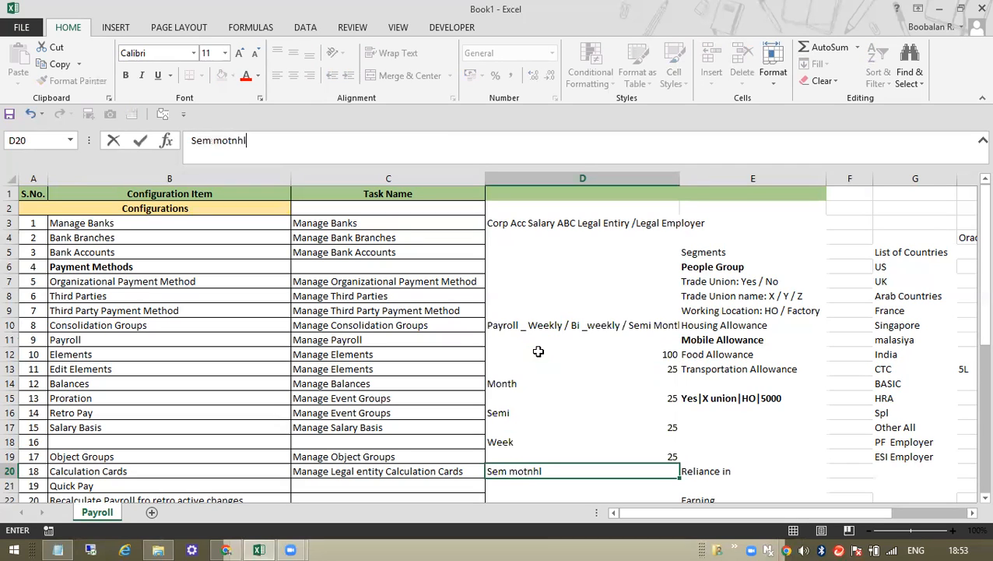
pyautogui.press('Return')
# Clear the sample list of numbers and payroll frequencies from cells D12 to D20.
pyautogui.moveTo(538, 352); pyautogui.dragTo(539, 472)
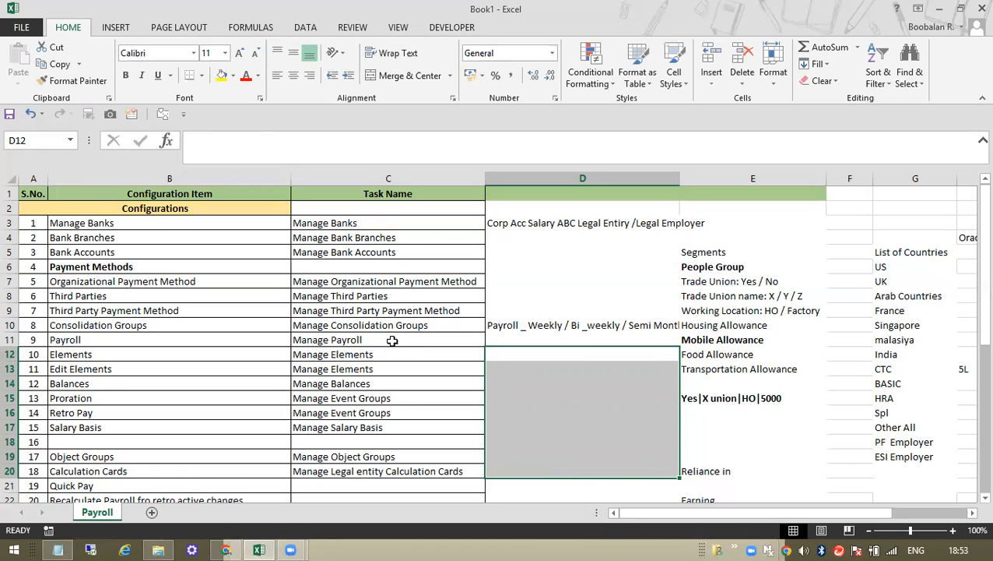
pyautogui.press('Delete')
pyautogui.click(400, 326)
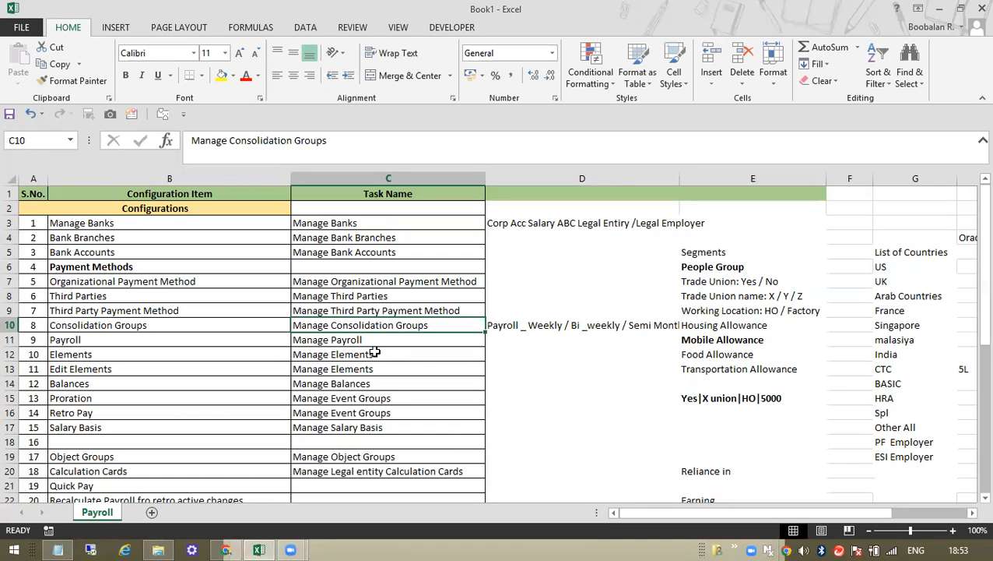
# Enter "HR Employee Mangement" in cell D11, beside the Manage Payroll task.
pyautogui.click(371, 341)
pyautogui.click(526, 334)
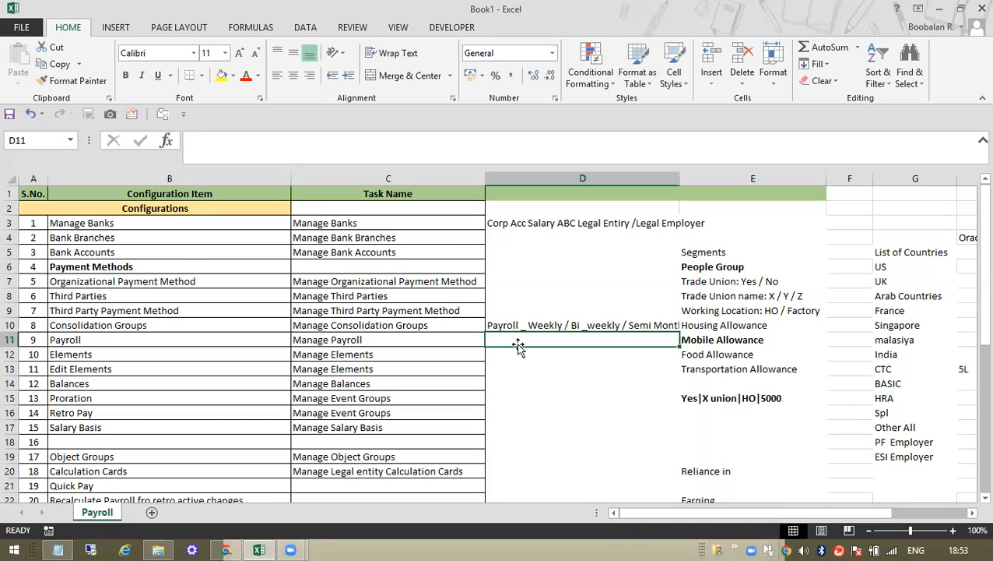
pyautogui.click(346, 339)
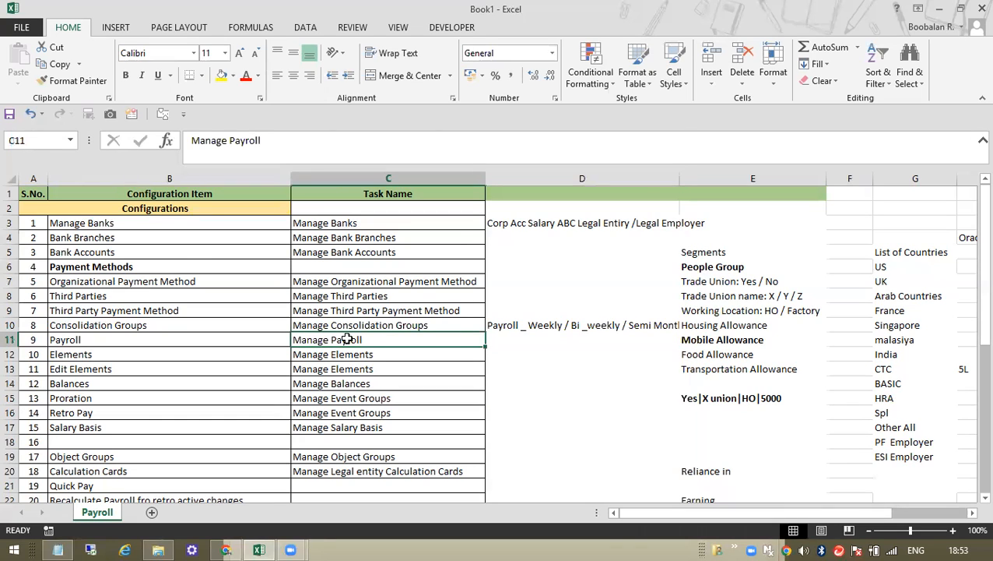
pyautogui.click(505, 345)
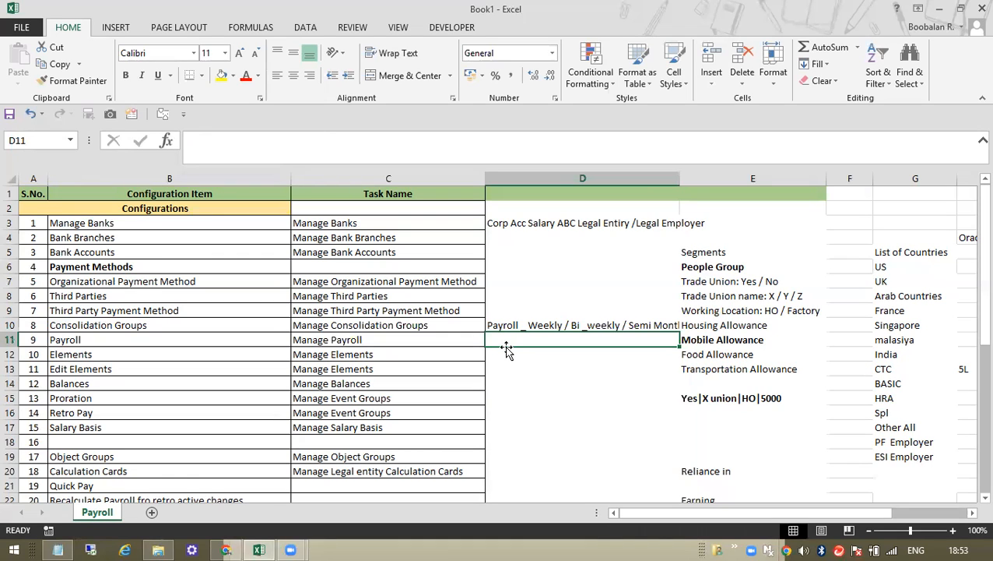
pyautogui.write('HR')
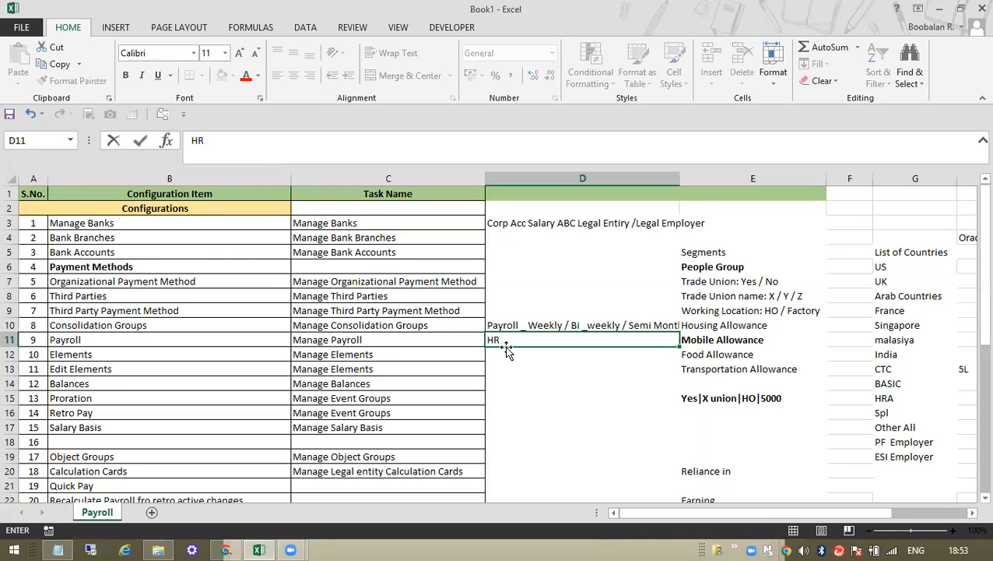
pyautogui.write(' Employee MA')
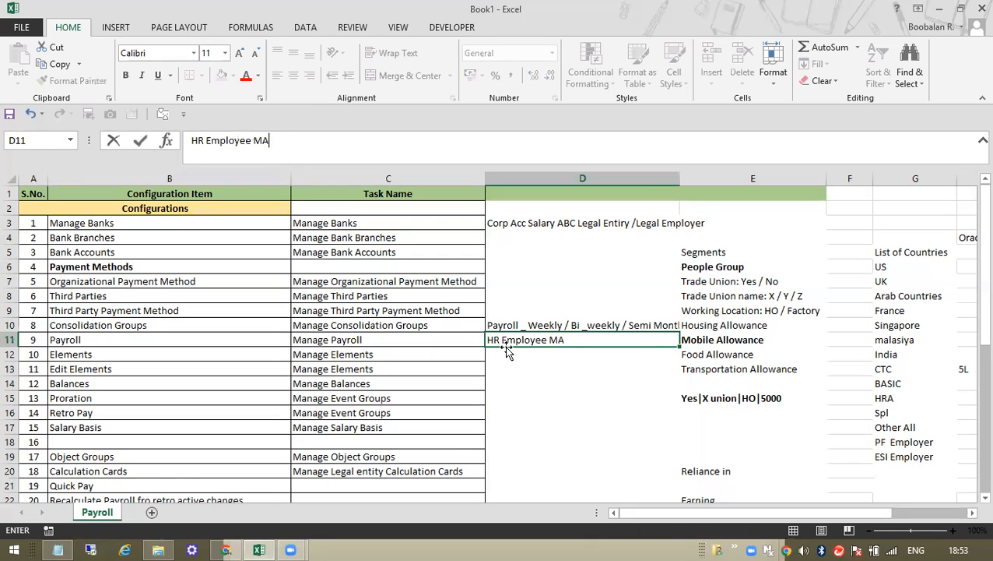
pyautogui.write('nag')
pyautogui.press('BackSpace')
pyautogui.press('BackSpace')
pyautogui.press('BackSpace')
pyautogui.press('BackSpace')
pyautogui.write('angement')
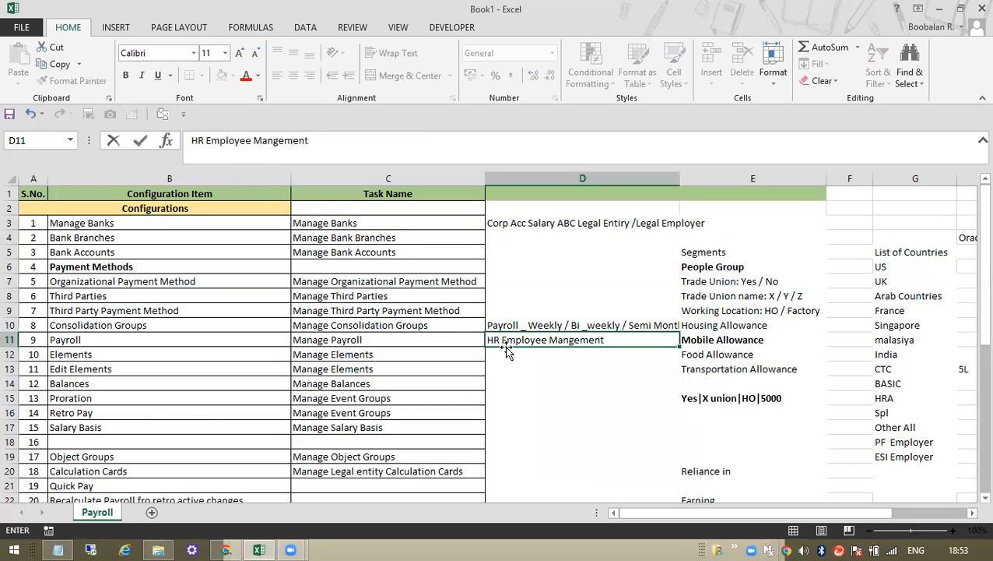
pyautogui.press('Return')
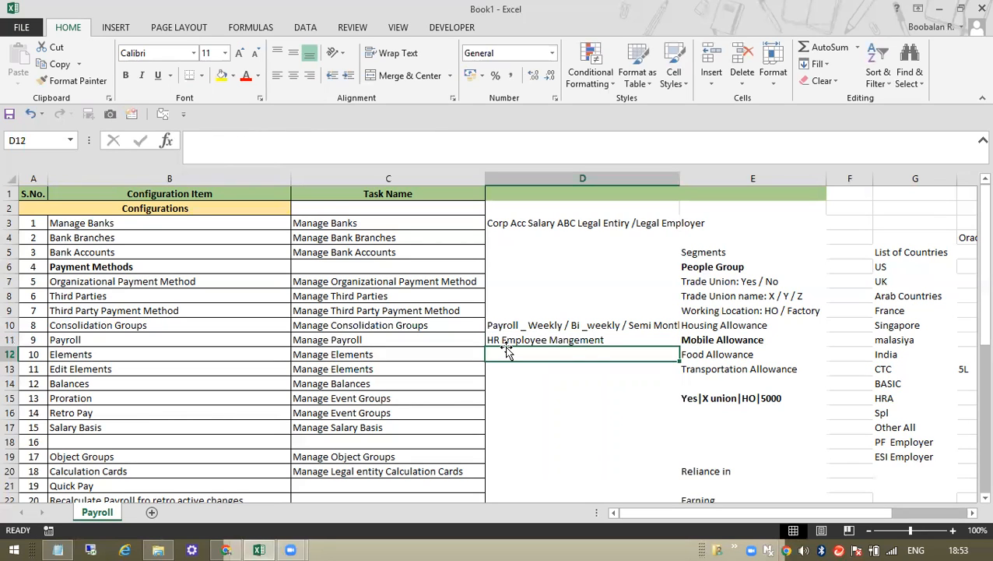
# Enter "Hire" in cell D12 and "Terminate" in cell D13, under the HR employee management note.
pyautogui.write('Hire')
pyautogui.press('Return')
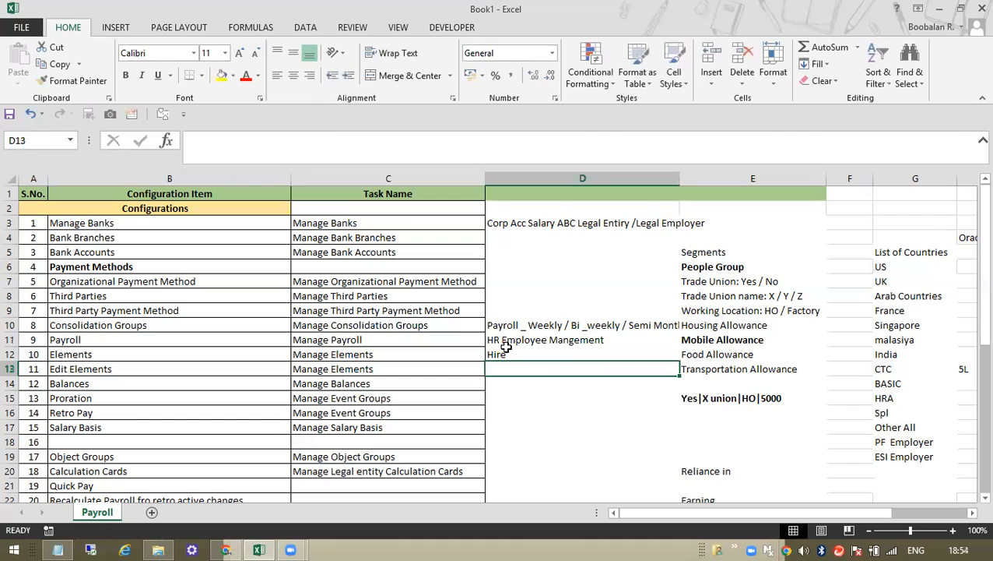
pyautogui.write('Termin')
pyautogui.write('atie')
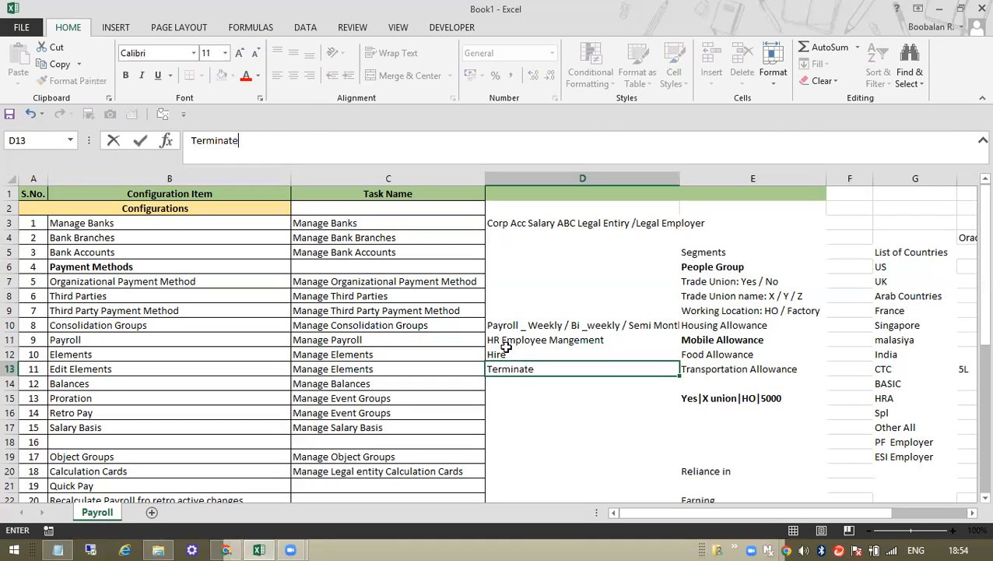
pyautogui.press('Return')
pyautogui.click(504, 344)
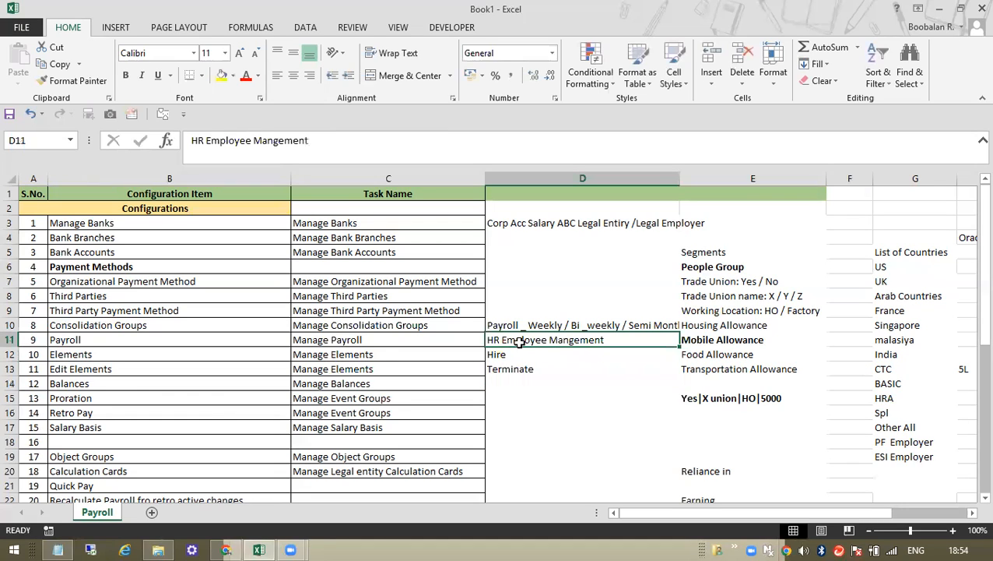
# Clear the HR employee management, hire and terminate notes from cells D11 to D13.
pyautogui.click(382, 347)
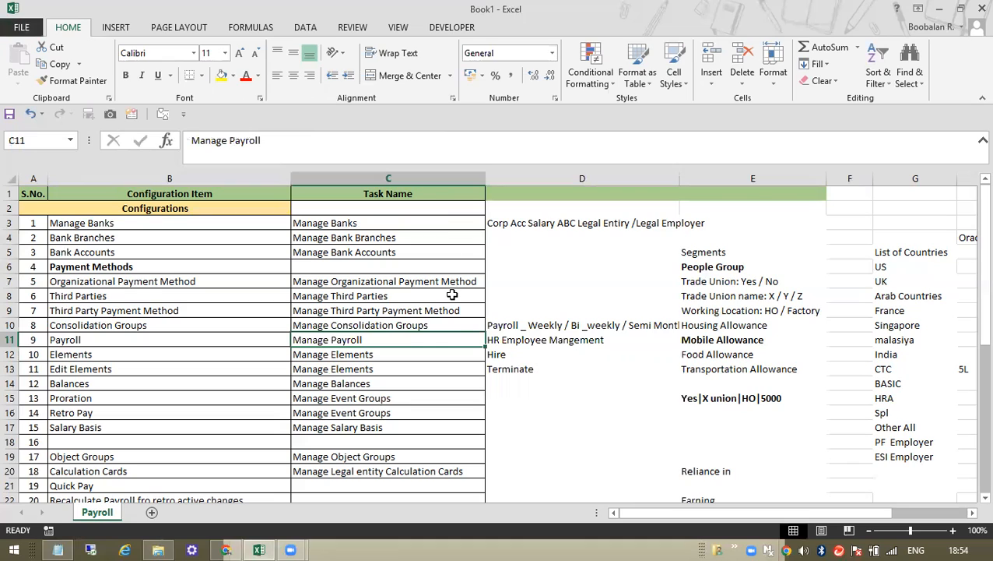
pyautogui.moveTo(531, 343); pyautogui.dragTo(531, 369)
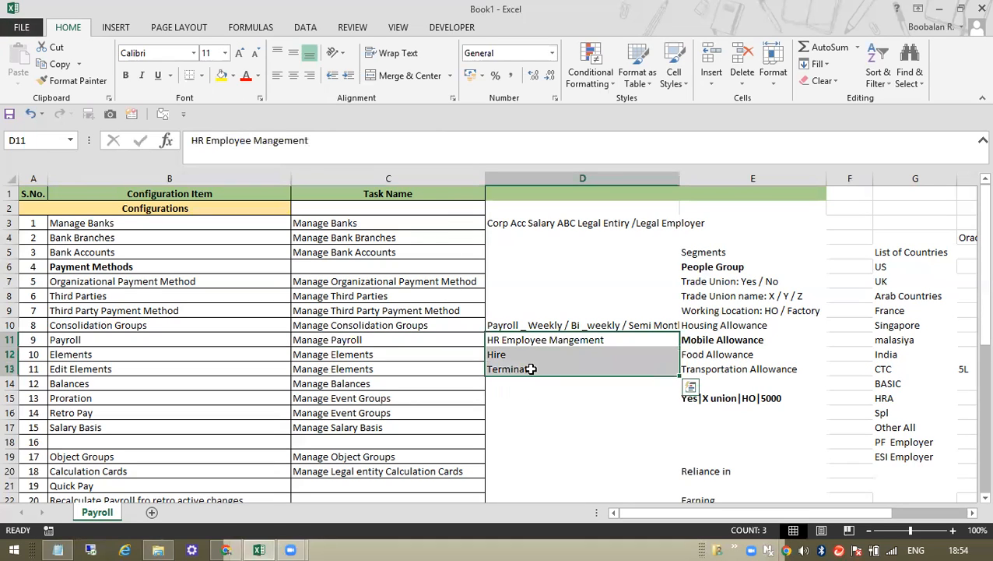
pyautogui.press('Delete')
# Enter "Cutt Off Date att" in cell D11, beside the Manage Payroll task.
pyautogui.click(528, 340)
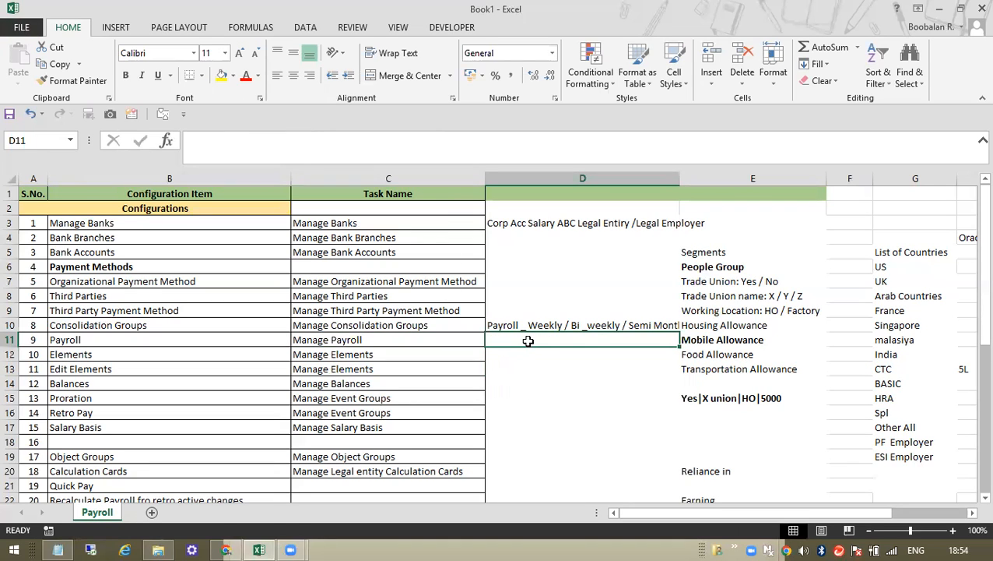
pyautogui.write('Cu')
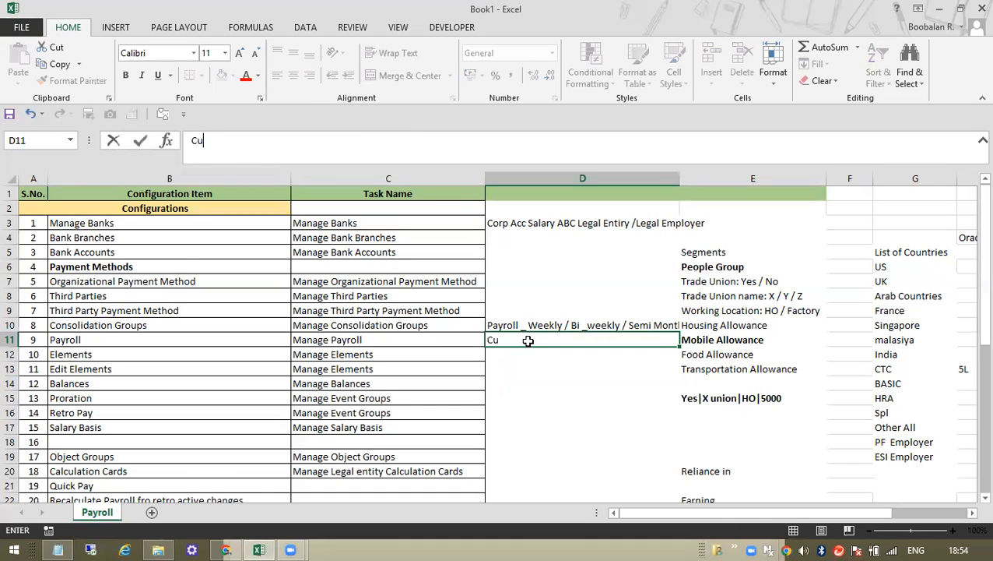
pyautogui.write('t to')
pyautogui.press('BackSpace')
pyautogui.press('BackSpace')
pyautogui.write('to')
pyautogui.press('BackSpace')
pyautogui.press('BackSpace')
pyautogui.write('t Off Date att')
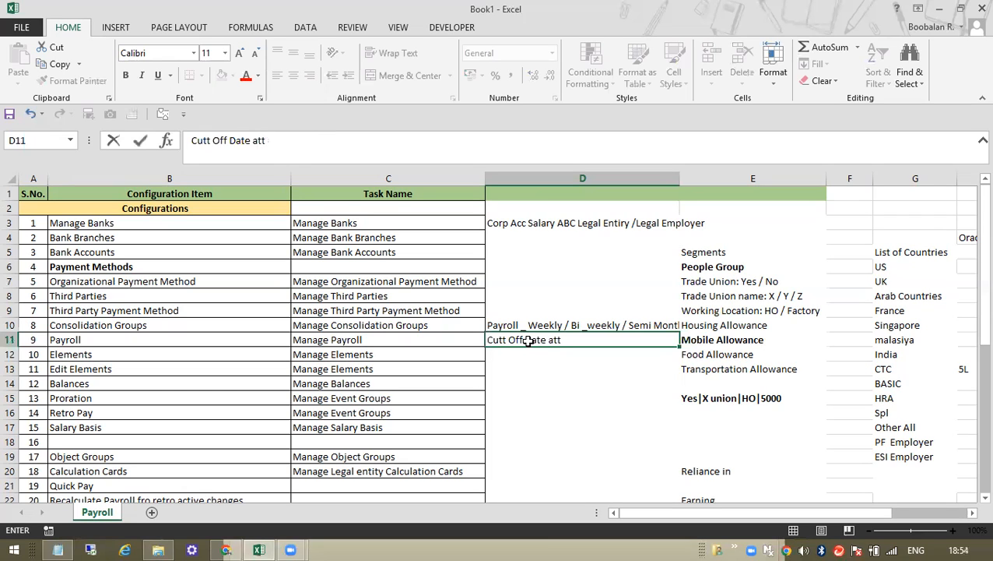
pyautogui.press('Return')
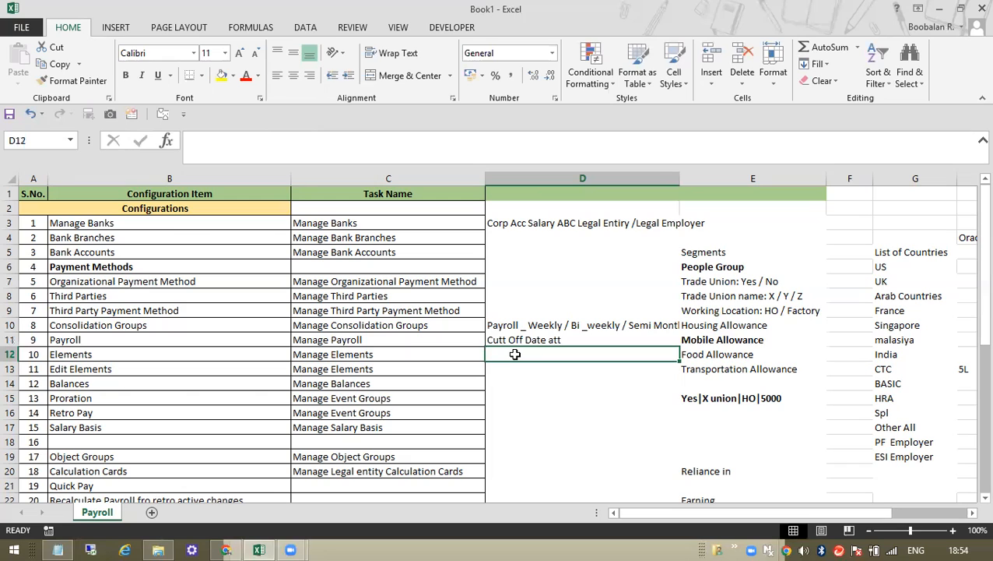
# Enter "X" in cell D12 and "23rd Lock" in cell D13, below the cut-off date note.
pyautogui.write('X')
pyautogui.press('Return')
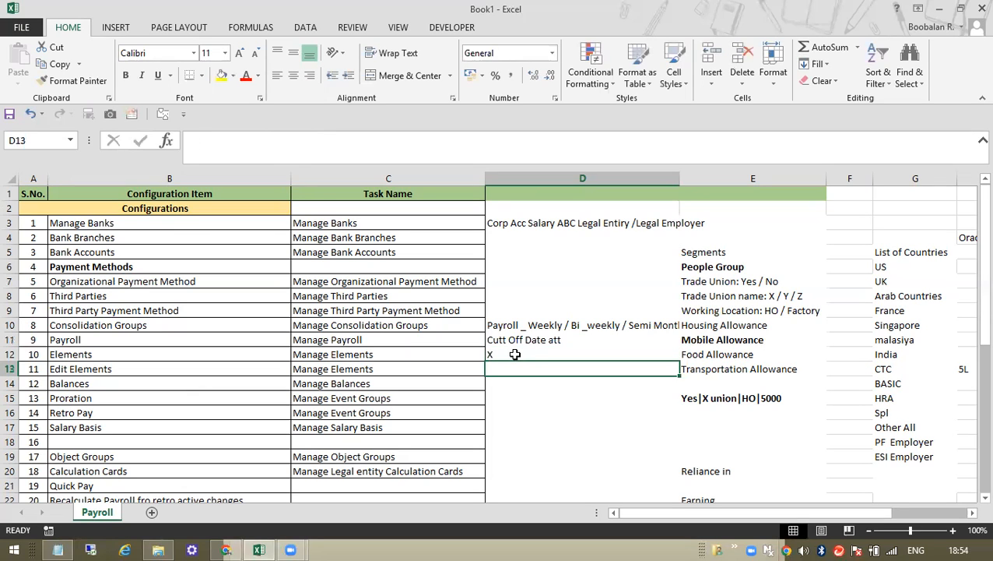
pyautogui.write('23')
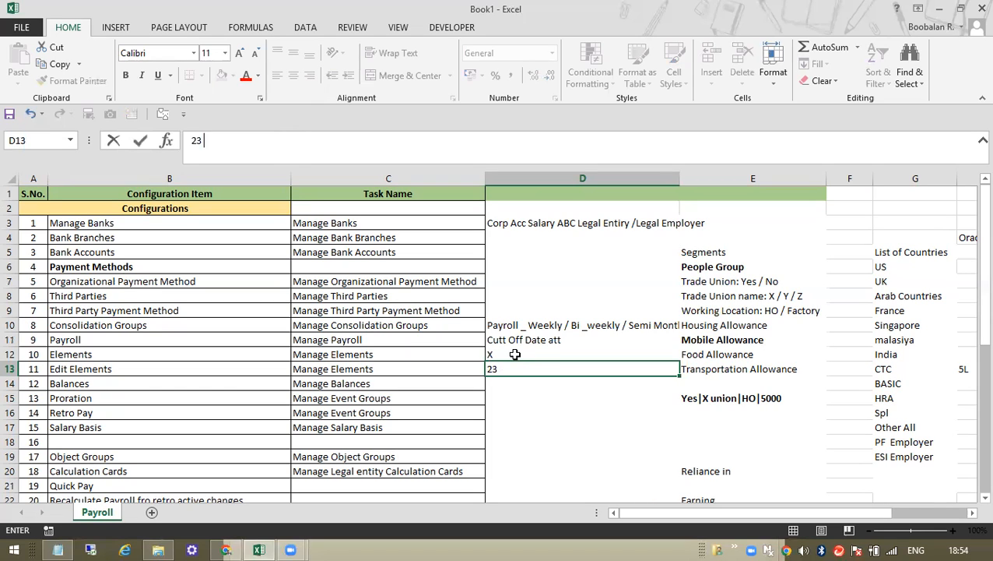
pyautogui.write('rd')
pyautogui.write(' Loca')
pyautogui.write('k')
pyautogui.press('Return')
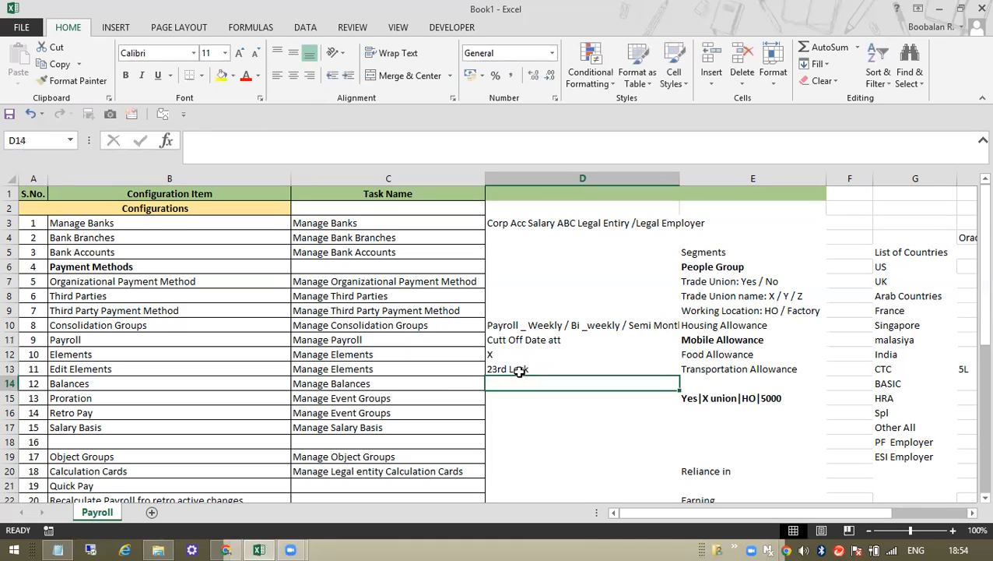
# Extend the lock note in cell D13 so that it reads "23rd Lock for 10 year".
pyautogui.click(519, 371)
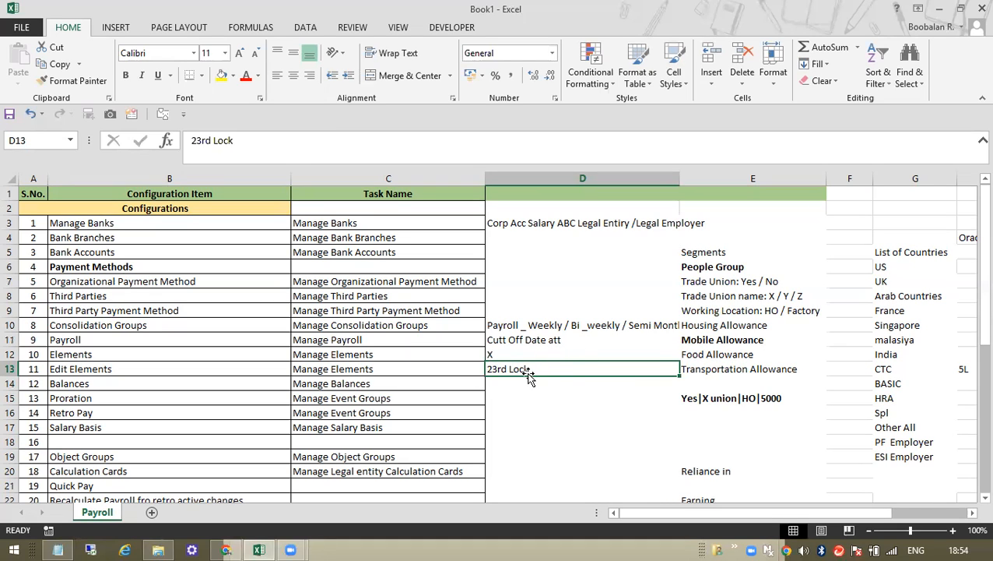
pyautogui.click(391, 343)
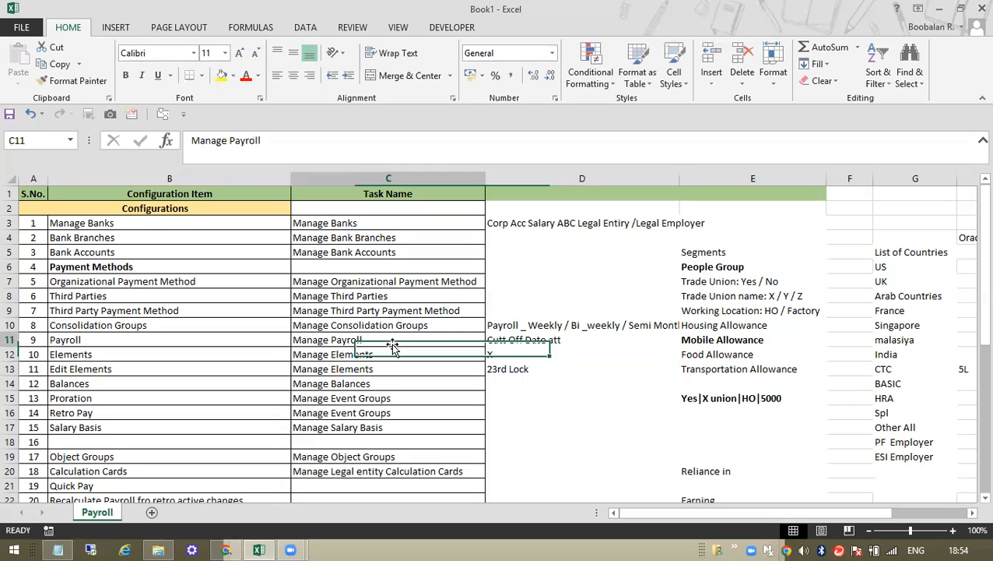
pyautogui.click(517, 364)
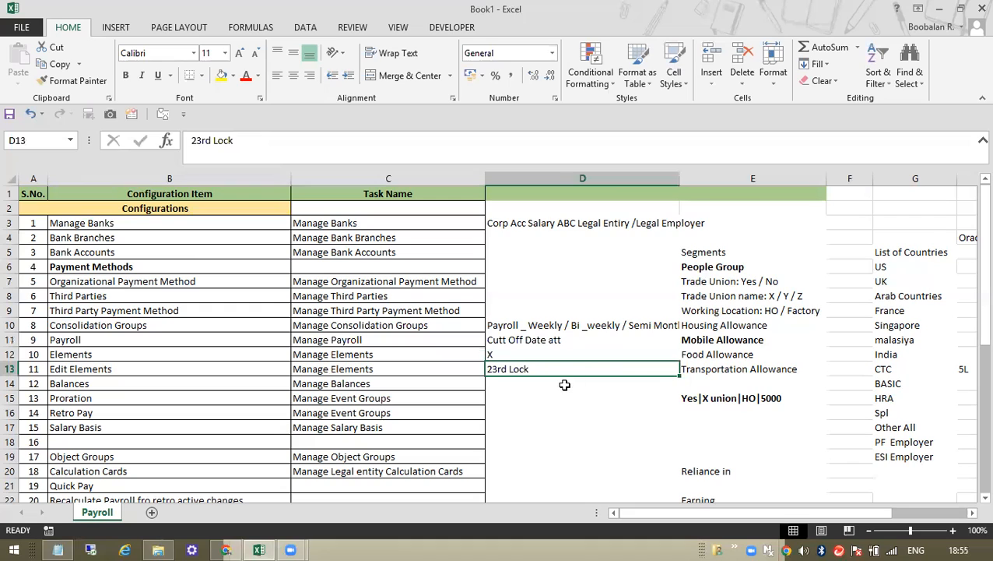
pyautogui.click(390, 139)
pyautogui.write('for')
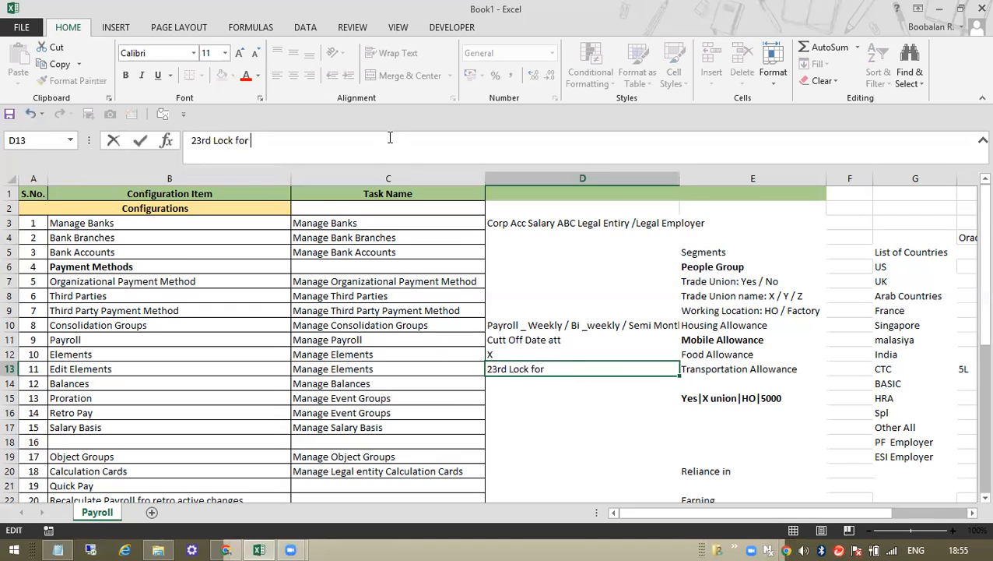
pyautogui.write(' 10 year')
pyautogui.press('Return')
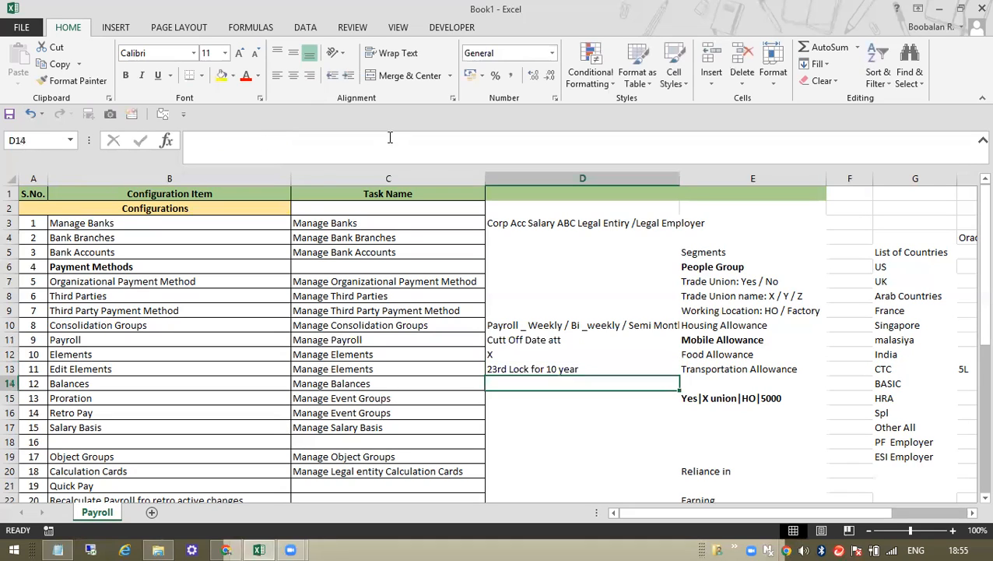
pyautogui.click(373, 352)
pyautogui.click(543, 357)
pyautogui.click(374, 340)
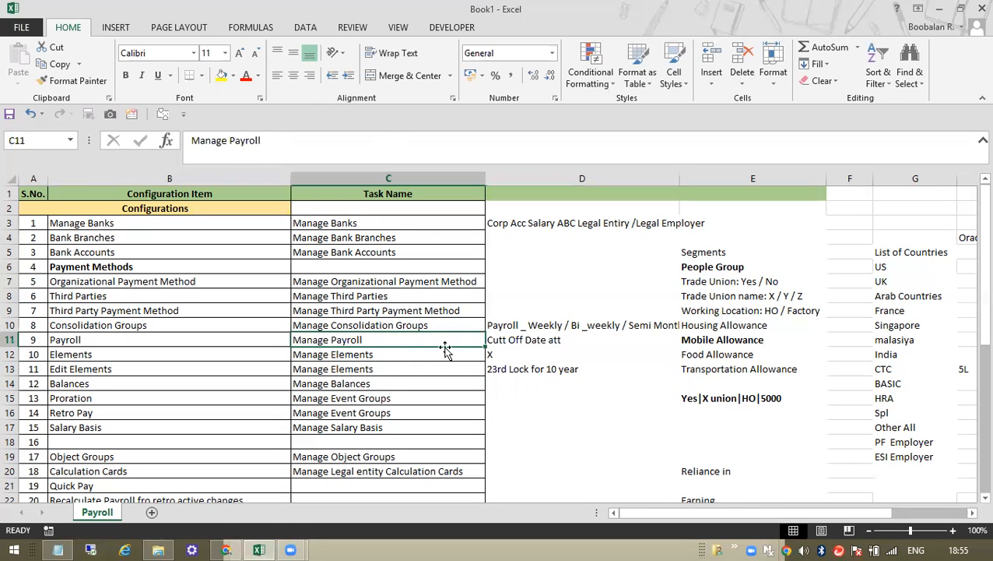
pyautogui.click(510, 366)
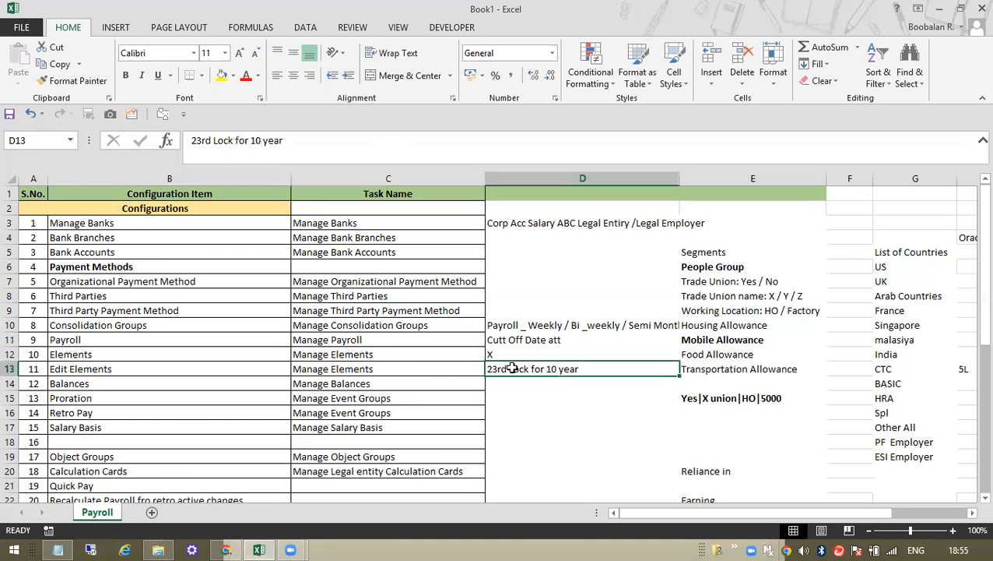
pyautogui.click(382, 352)
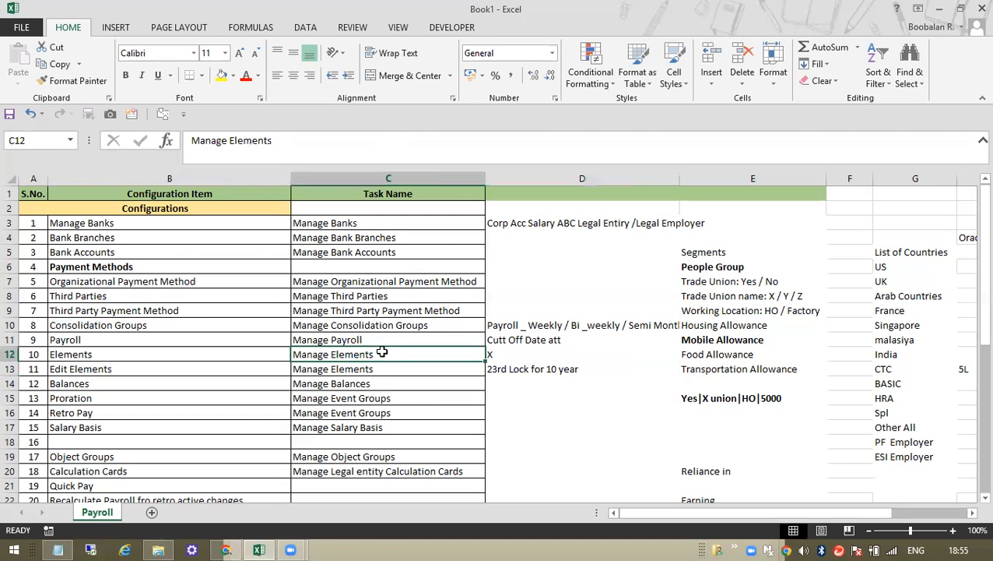
pyautogui.tripleClick(285, 140)
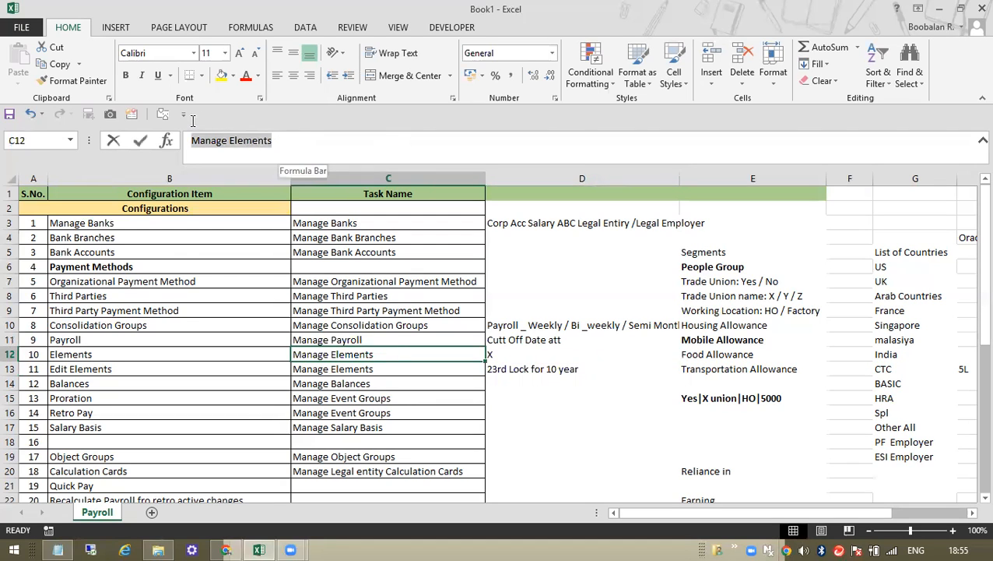
# Replace the lock note in cell D13 with "CTC Breakup".
pyautogui.click(546, 372)
pyautogui.write('Payroll')
pyautogui.press('BackSpace')
pyautogui.press('BackSpace')
pyautogui.press('BackSpace')
pyautogui.press('BackSpace')
pyautogui.press('BackSpace')
pyautogui.press('BackSpace')
pyautogui.press('BackSpace')
pyautogui.press('BackSpace')
pyautogui.write('CTC He')
pyautogui.press('BackSpace')
pyautogui.write('ead')
pyautogui.press('BackSpace')
pyautogui.press('BackSpace')
pyautogui.press('BackSpace')
pyautogui.press('BackSpace')
pyautogui.press('BackSpace')
pyautogui.write('Be')
pyautogui.press('BackSpace')
pyautogui.write('reakup')
pyautogui.press('Return')
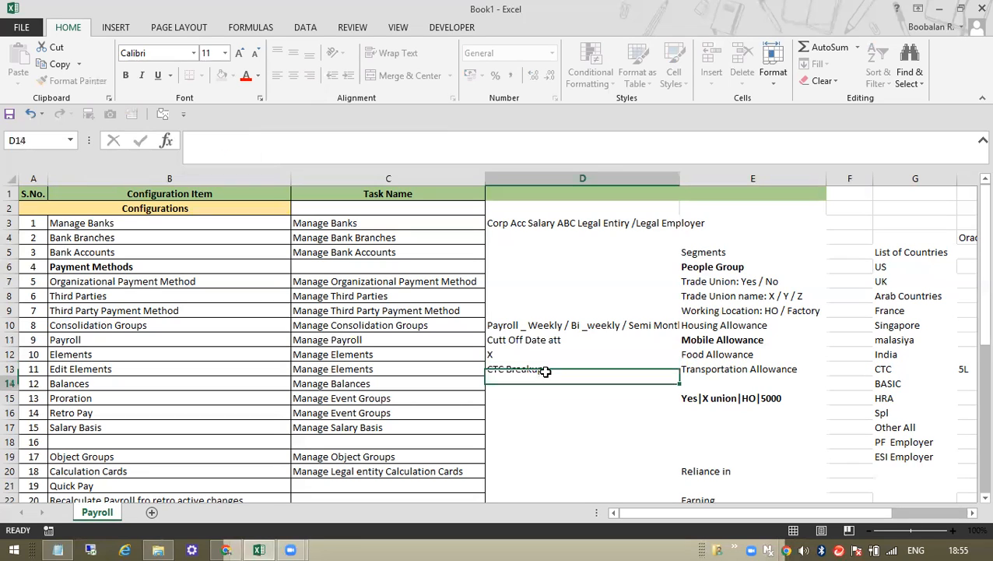
# List the pay components "Basic", "HRA", "SPl allowance", "PF" and "ESI" in cells D14 to D18 under the CTC breakup heading.
pyautogui.write('Basic')
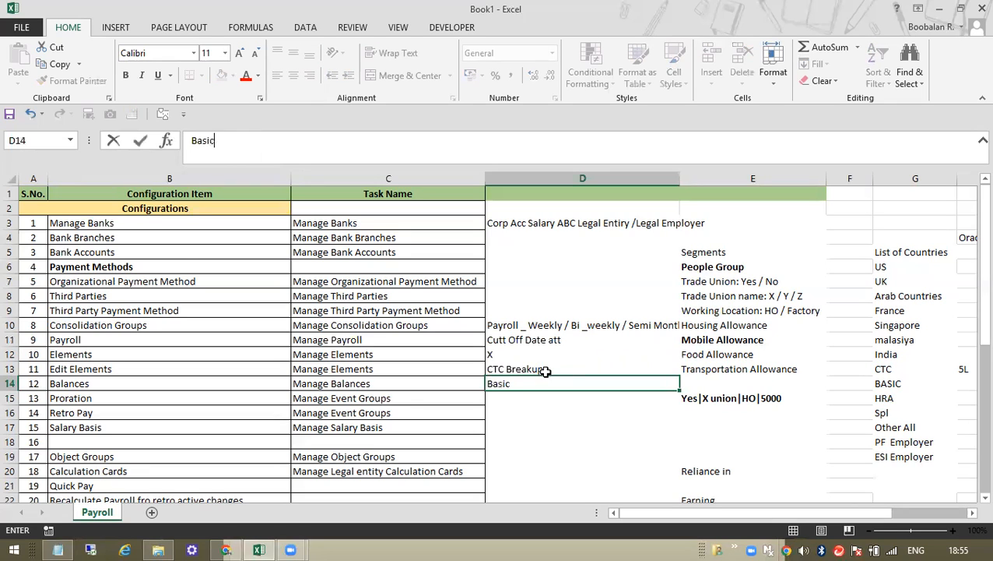
pyautogui.press('Return')
pyautogui.write('HRA')
pyautogui.press('Return')
pyautogui.write('SPl allowance')
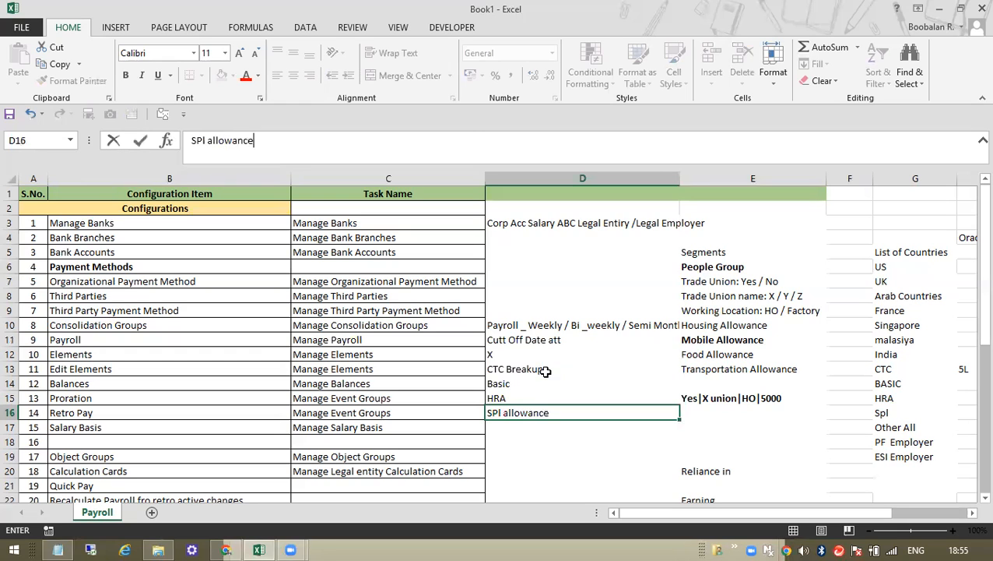
pyautogui.press('Return')
pyautogui.write('PF')
pyautogui.press('Return')
pyautogui.write('ESI')
pyautogui.press('Return')
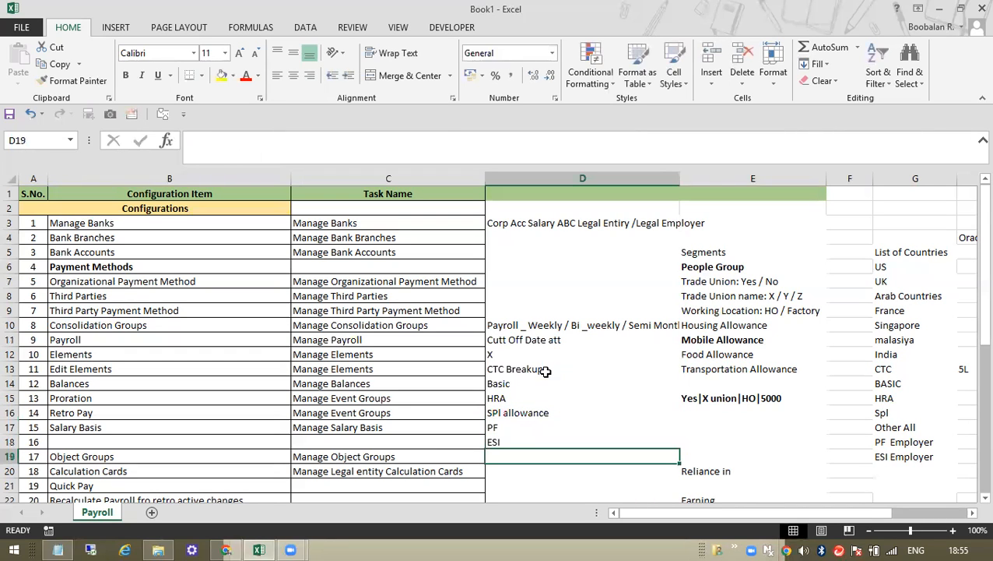
pyautogui.click(398, 357)
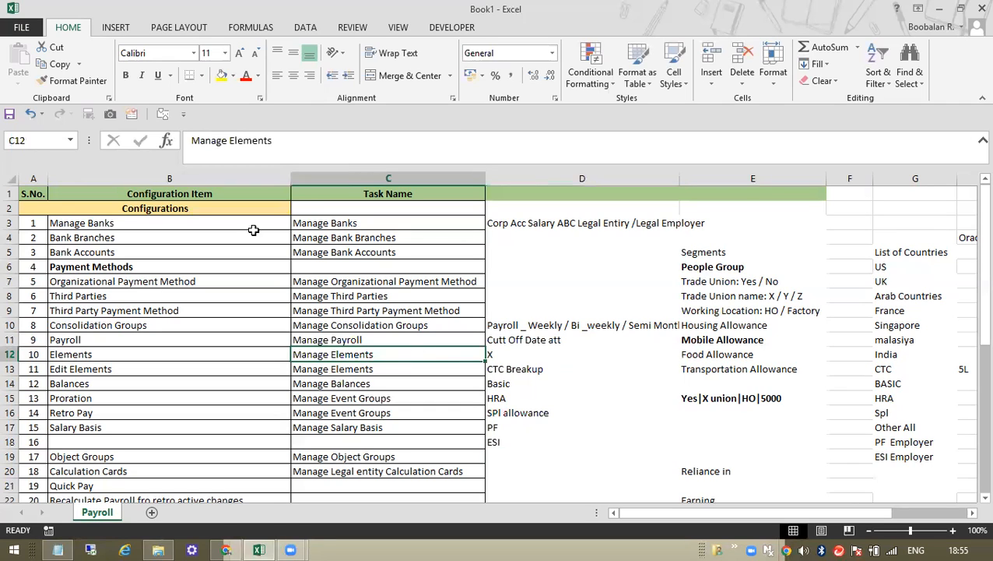
pyautogui.moveTo(510, 381); pyautogui.dragTo(512, 458)
pyautogui.click(524, 380)
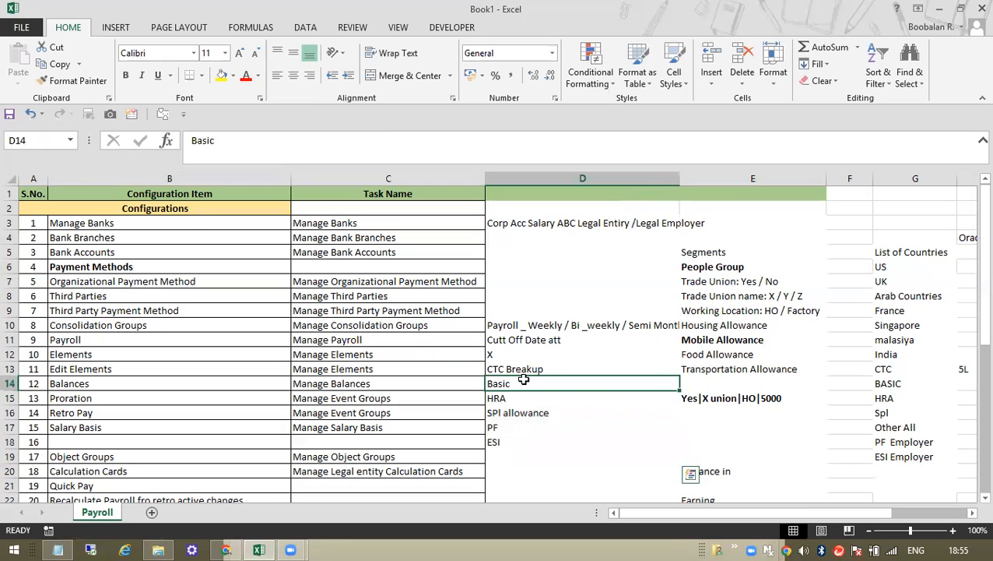
pyautogui.moveTo(523, 369); pyautogui.dragTo(514, 442)
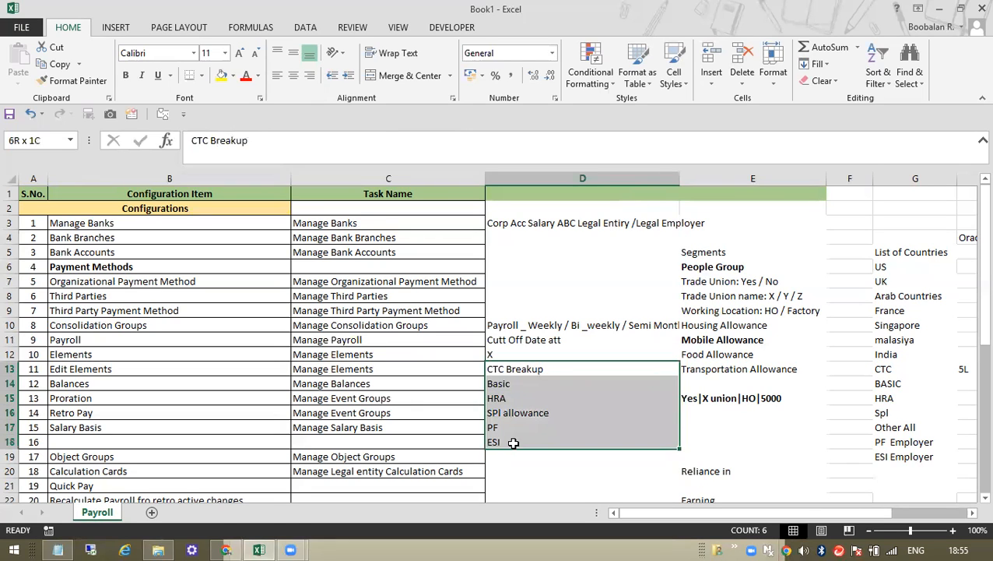
pyautogui.click(357, 354)
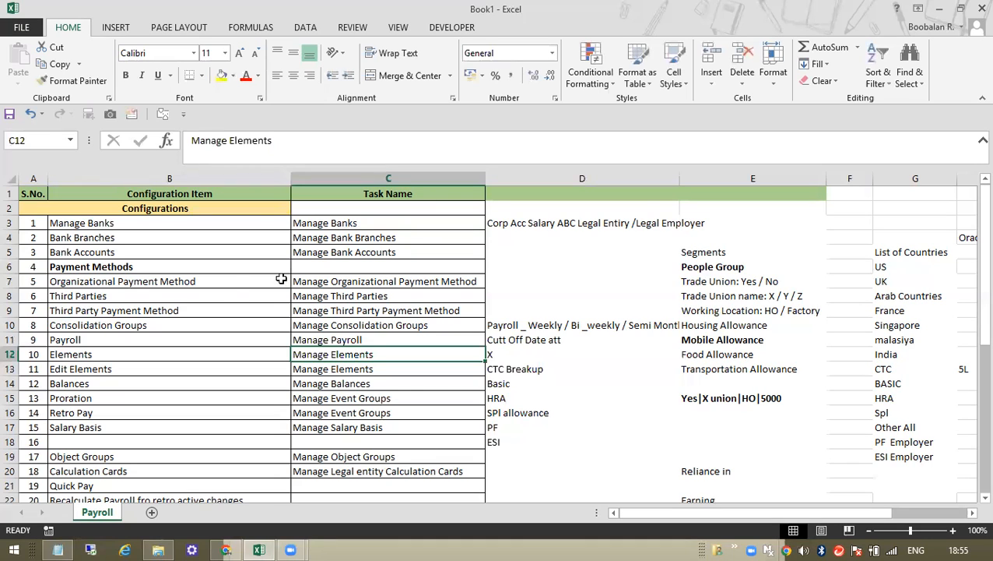
pyautogui.moveTo(510, 369); pyautogui.dragTo(530, 440)
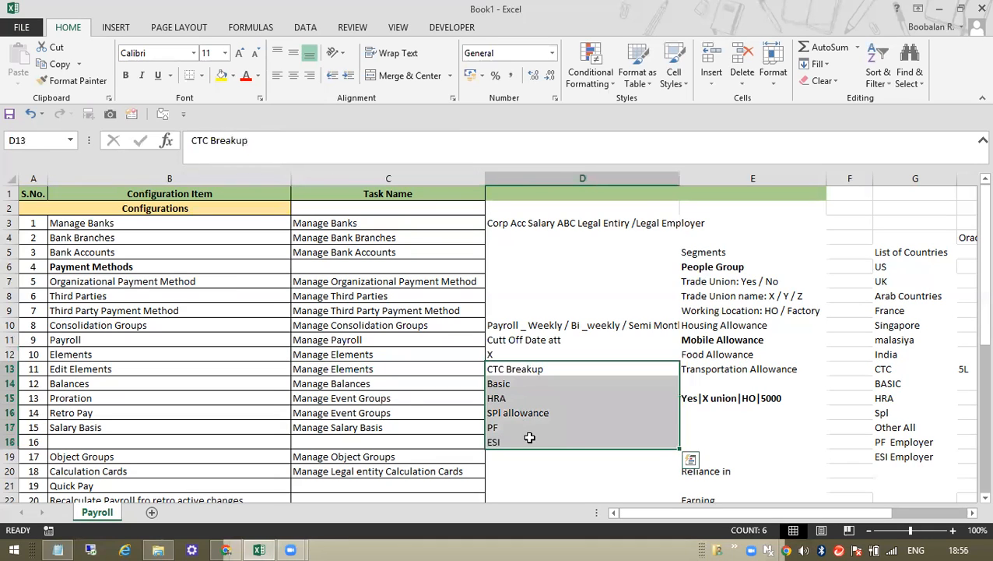
pyautogui.click(390, 355)
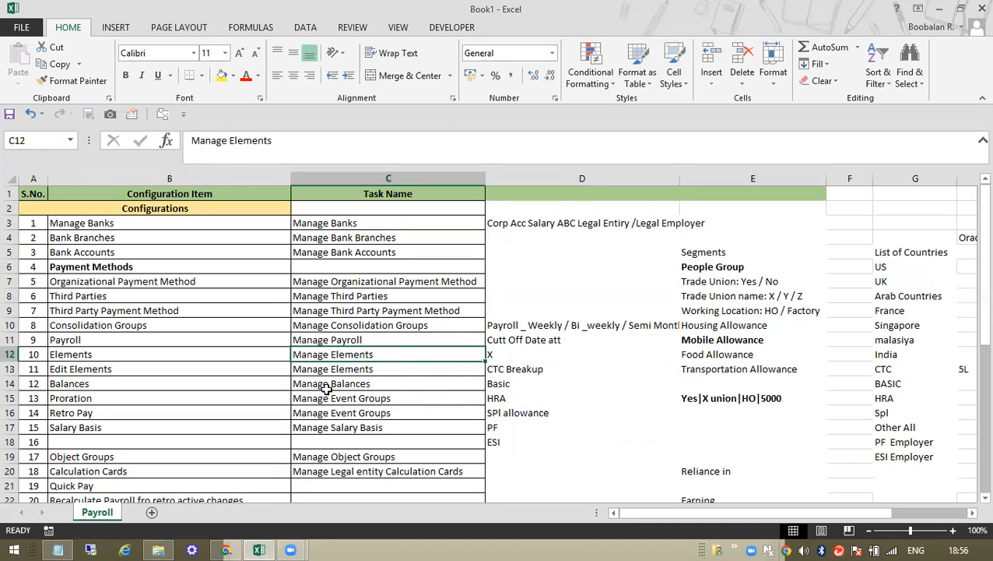
pyautogui.moveTo(502, 374); pyautogui.dragTo(509, 440)
# Clear all the notes in cells D7 to D18, beside the payment method to salary basis tasks.
pyautogui.moveTo(539, 284); pyautogui.dragTo(539, 441)
pyautogui.press('BackSpace')
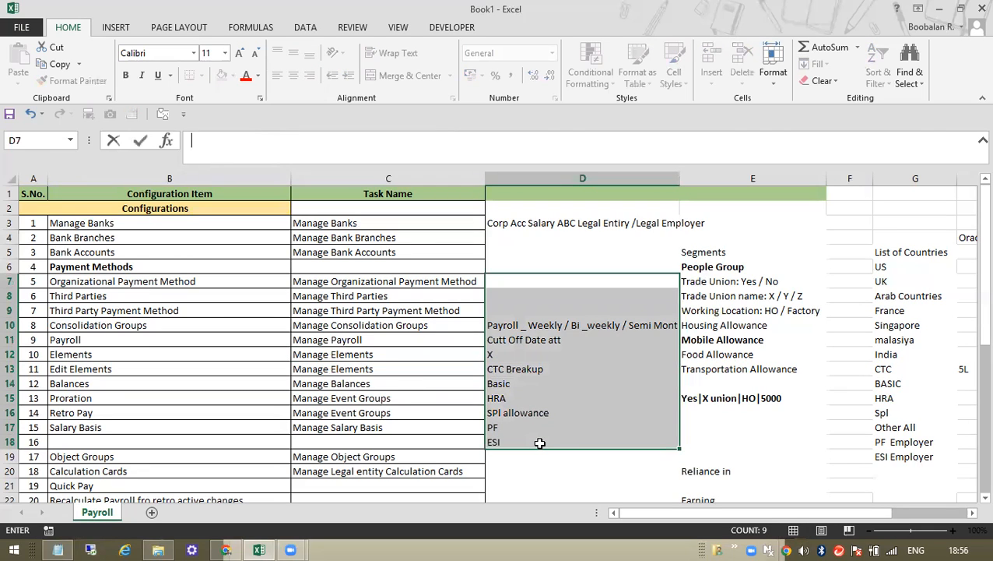
pyautogui.press('Escape')
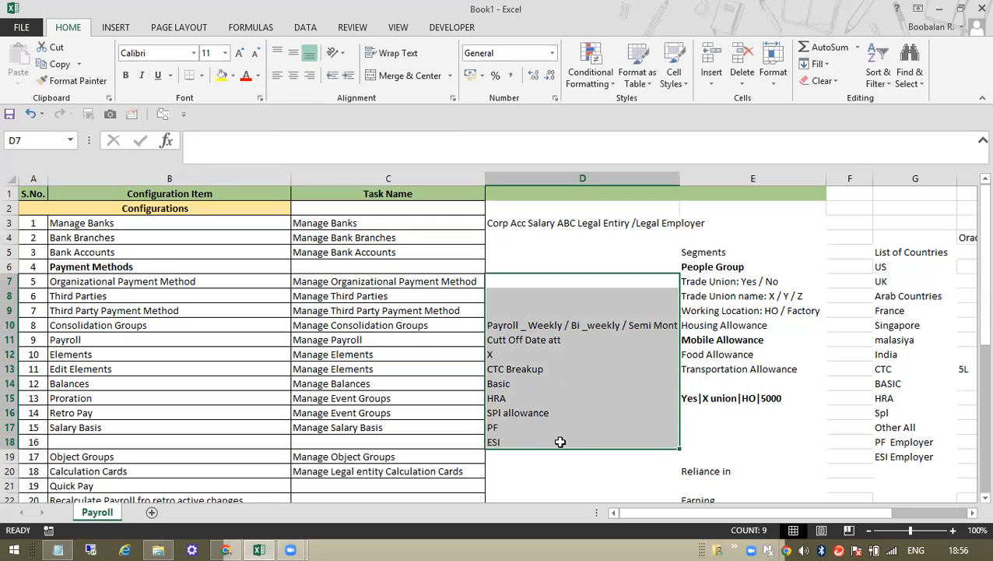
pyautogui.press('Delete')
# Enter "CTC" in cell D8, beside the Manage Third Parties task.
pyautogui.click(527, 293)
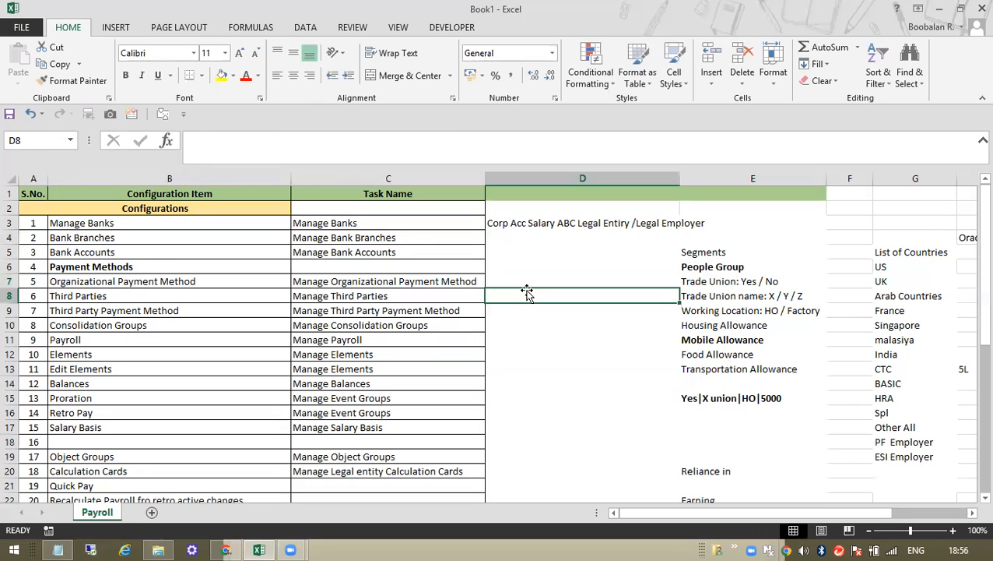
pyautogui.write('CTC')
pyautogui.press('Return')
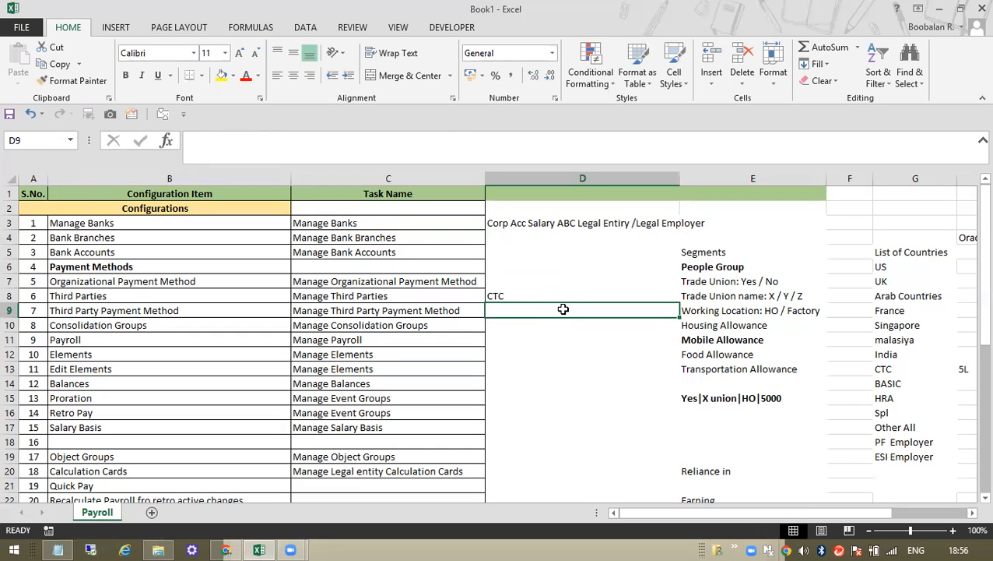
# Enter "Salary Basic" in cell D9 and "10L" in cell D10, below the CTC note.
pyautogui.write('Salary Basic')
pyautogui.press('Return')
pyautogui.write('10L')
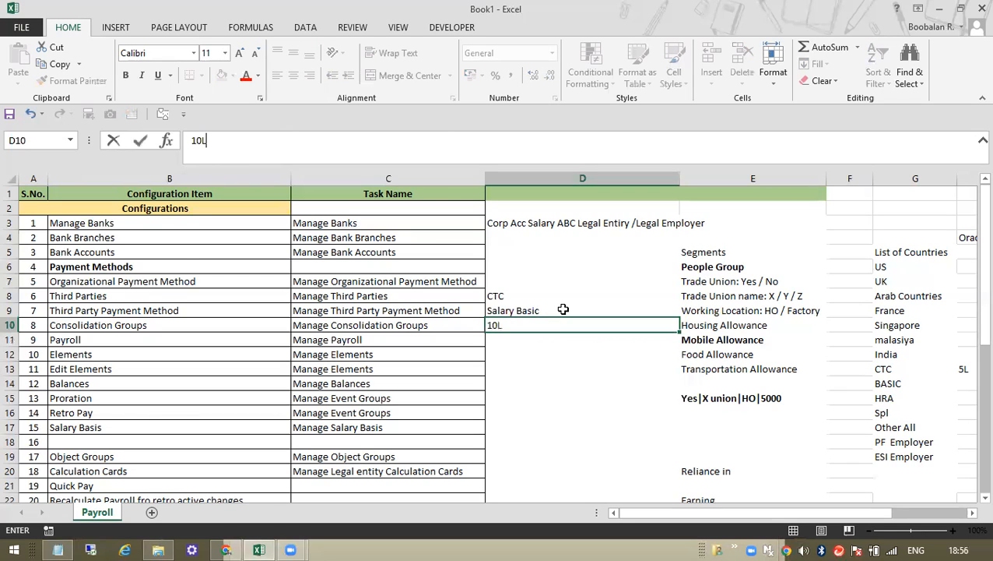
pyautogui.press('Return')
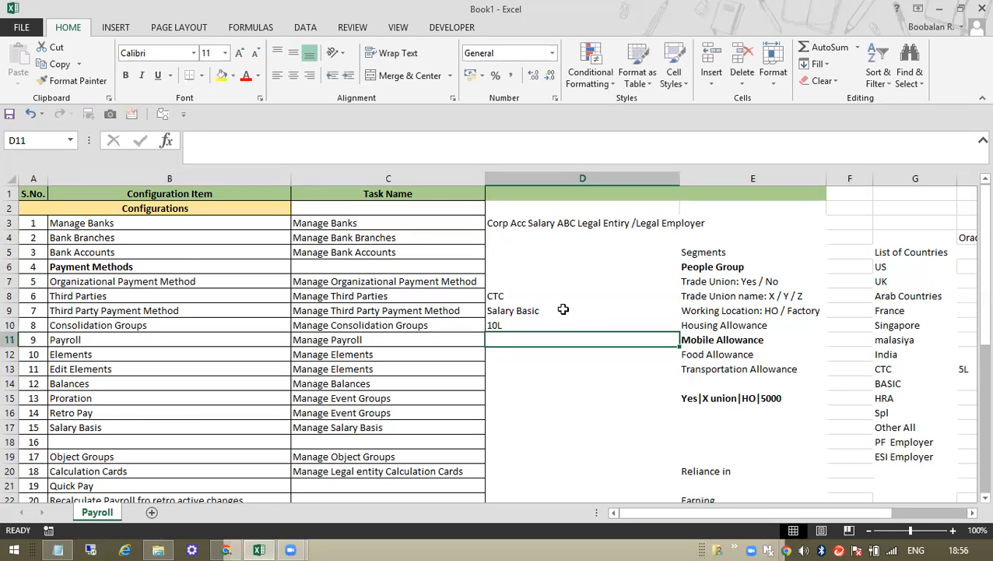
pyautogui.press('Up')
pyautogui.press('Down')
pyautogui.press('Up')
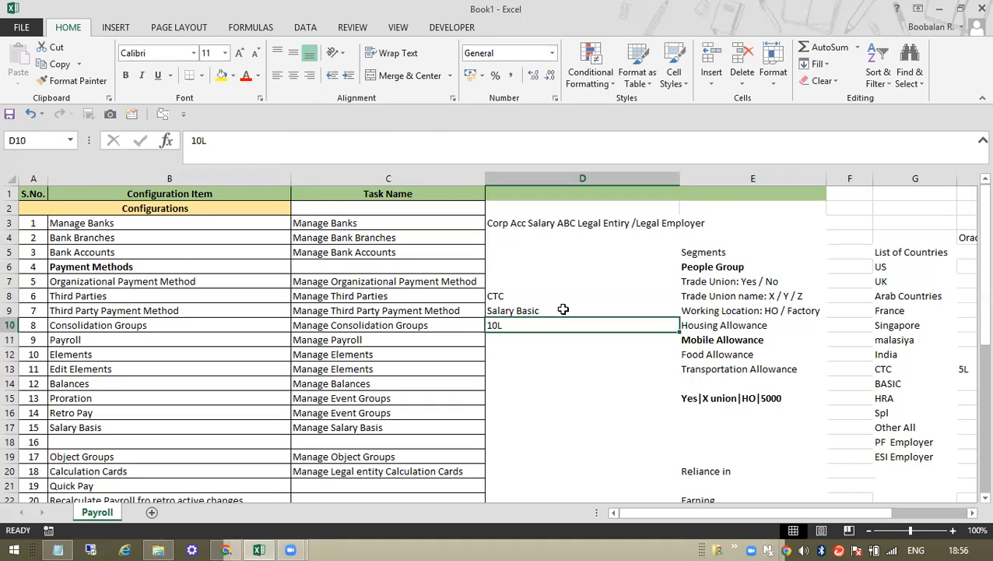
pyautogui.press('Down')
# List the pay components "Basic", "HRA", "SPl", "PF" and "ESI" in cells D11 to D15.
pyautogui.write('Ba')
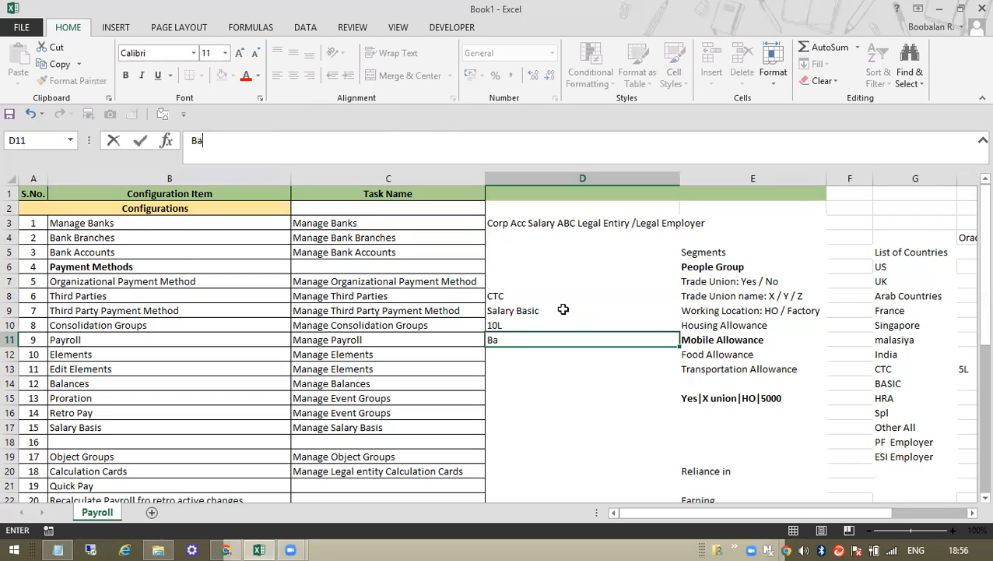
pyautogui.write('sic')
pyautogui.press('Return')
pyautogui.write('HRA')
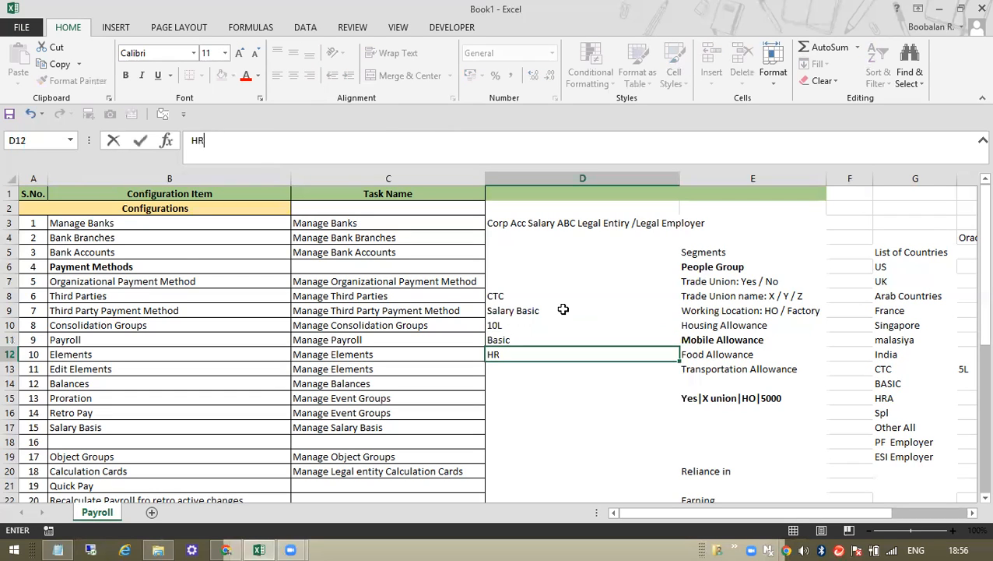
pyautogui.press('Return')
pyautogui.write('Spl')
pyautogui.press('Return')
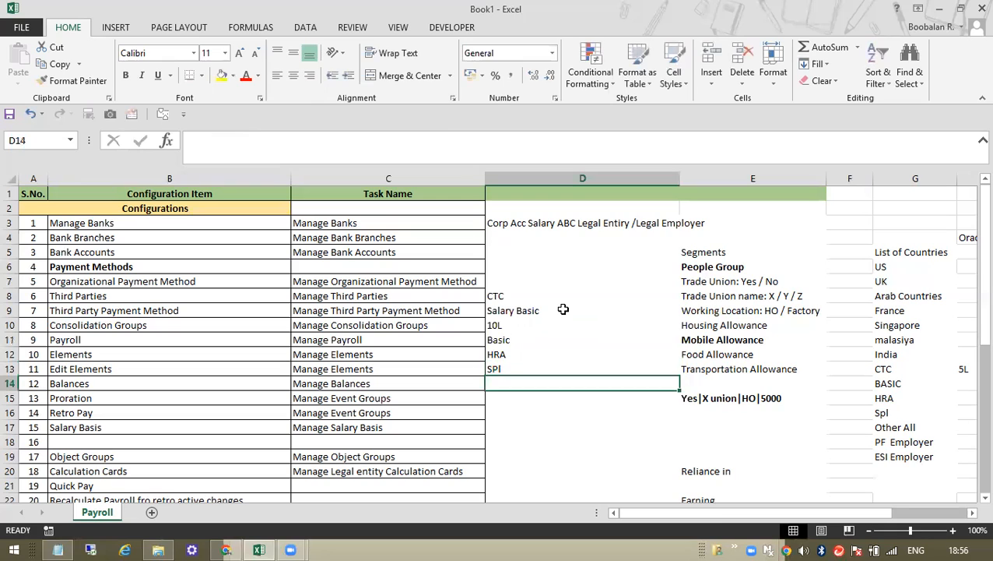
pyautogui.write('PF')
pyautogui.press('Return')
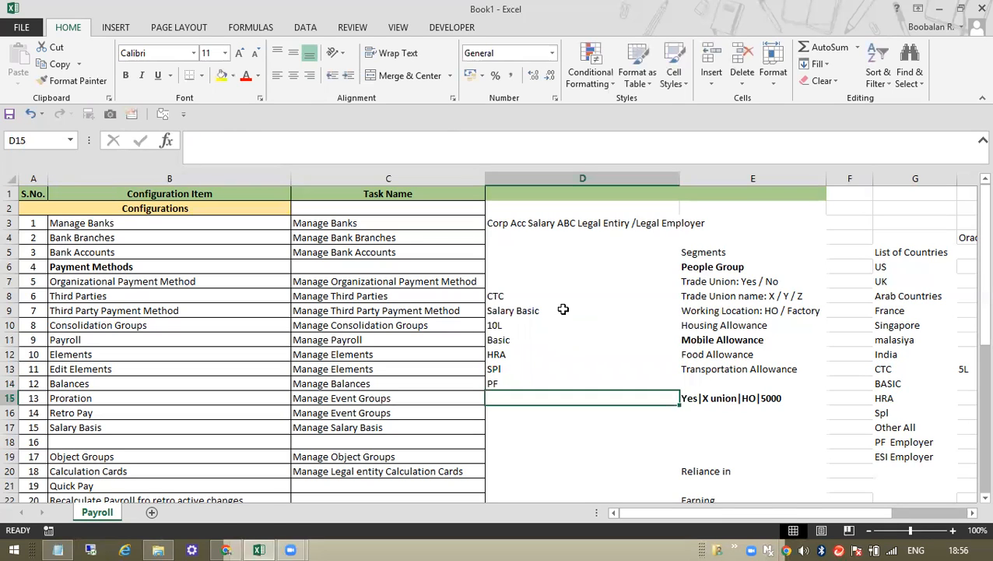
pyautogui.write('ESI')
pyautogui.press('Return')
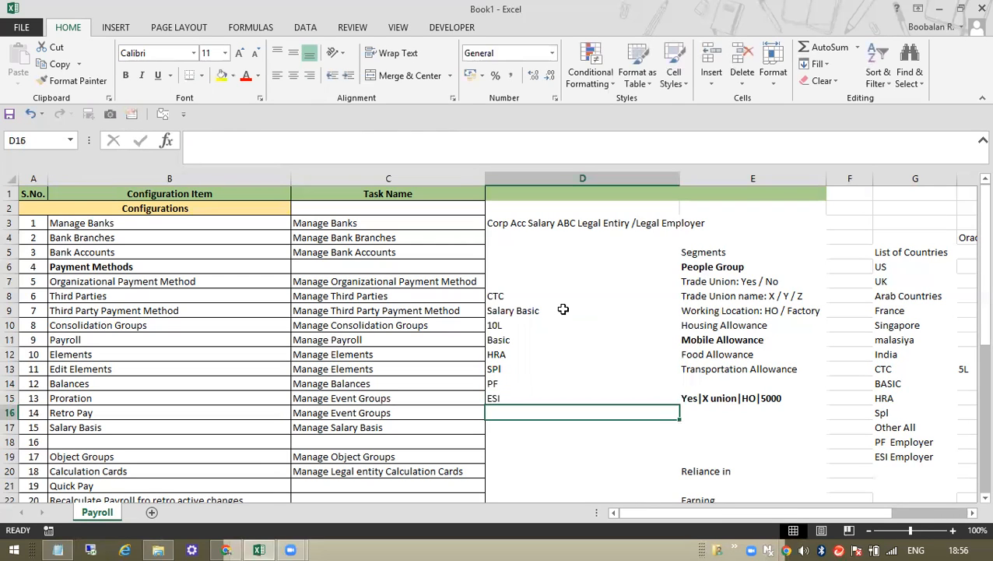
# Clear the CTC notes in cells D8 to D15, beside the third party to proration tasks.
pyautogui.moveTo(554, 295); pyautogui.dragTo(554, 398)
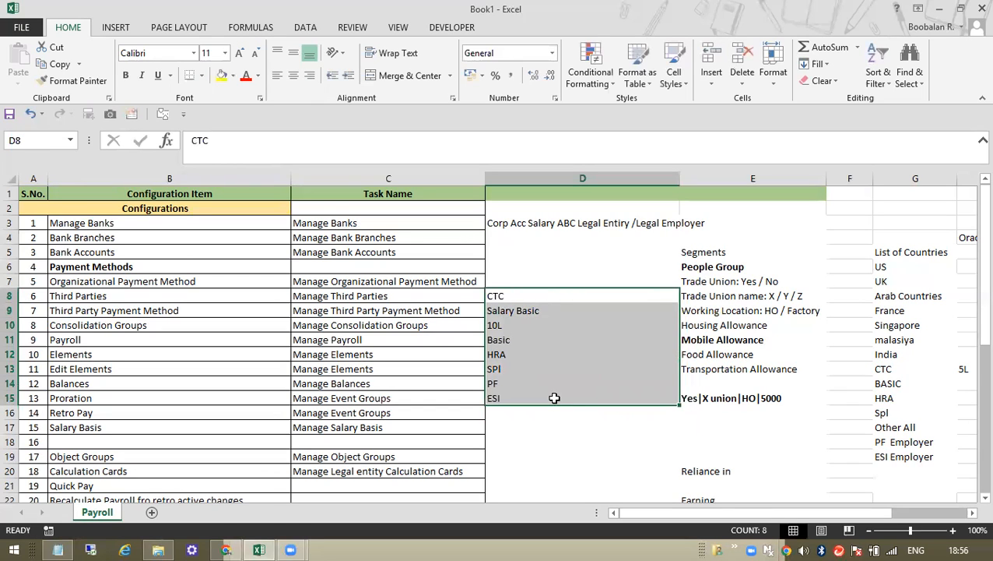
pyautogui.press('Delete')
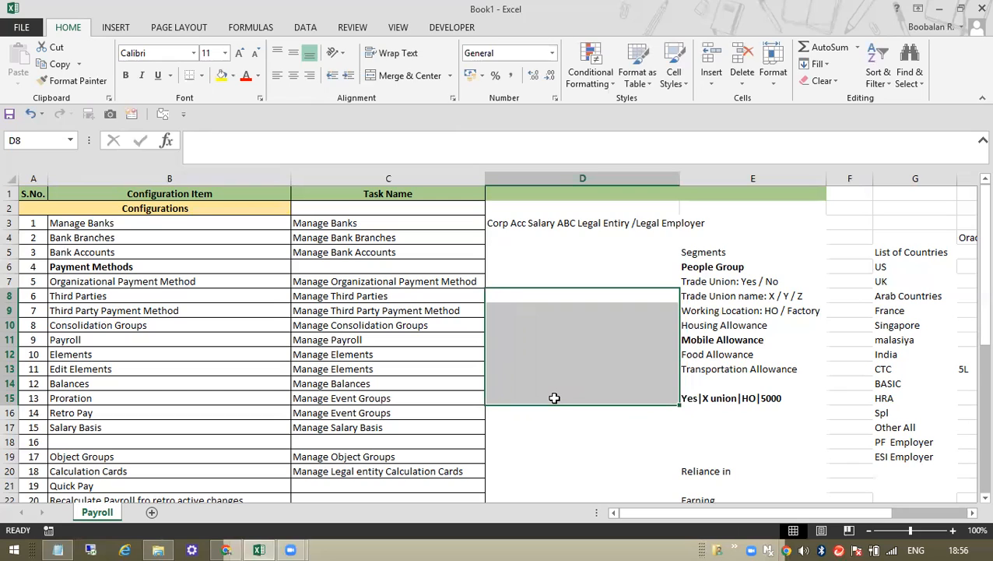
# Enter 20 in cell D8 beside the Manage Third Parties task, and erase it again.
pyautogui.write('20')
pyautogui.press('Return')
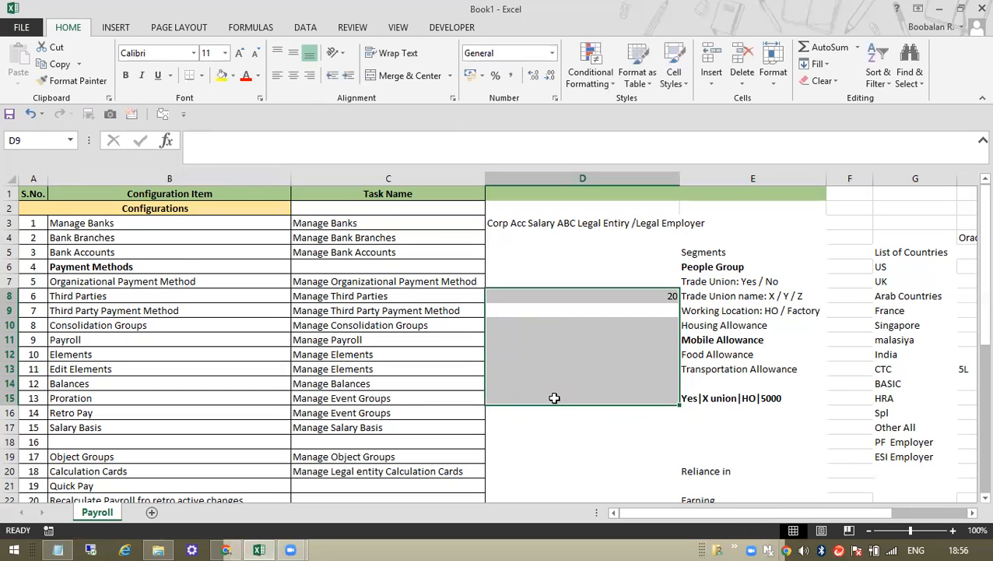
pyautogui.press('Up')
pyautogui.press('Down')
pyautogui.press('Up')
pyautogui.press('BackSpace')
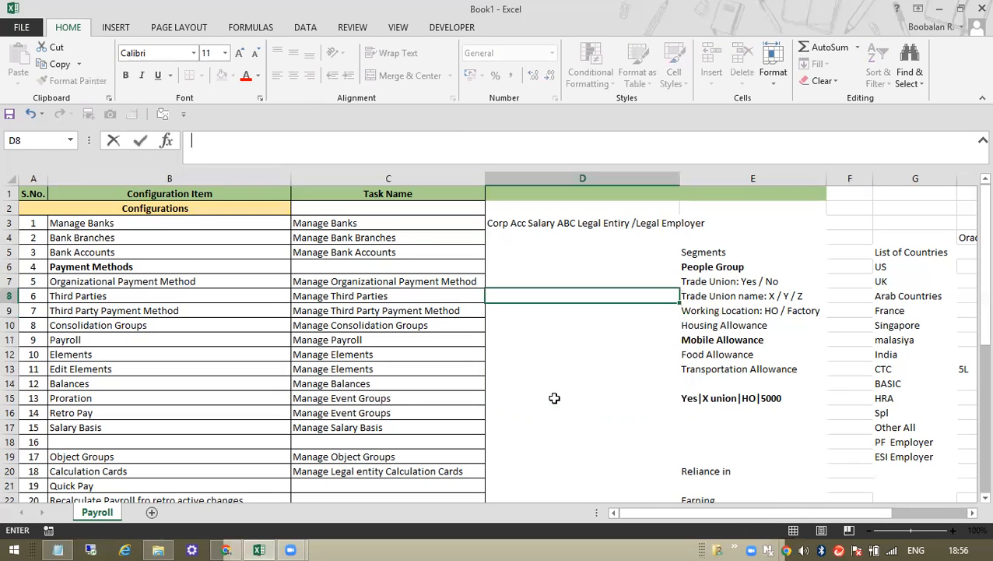
pyautogui.click(397, 354)
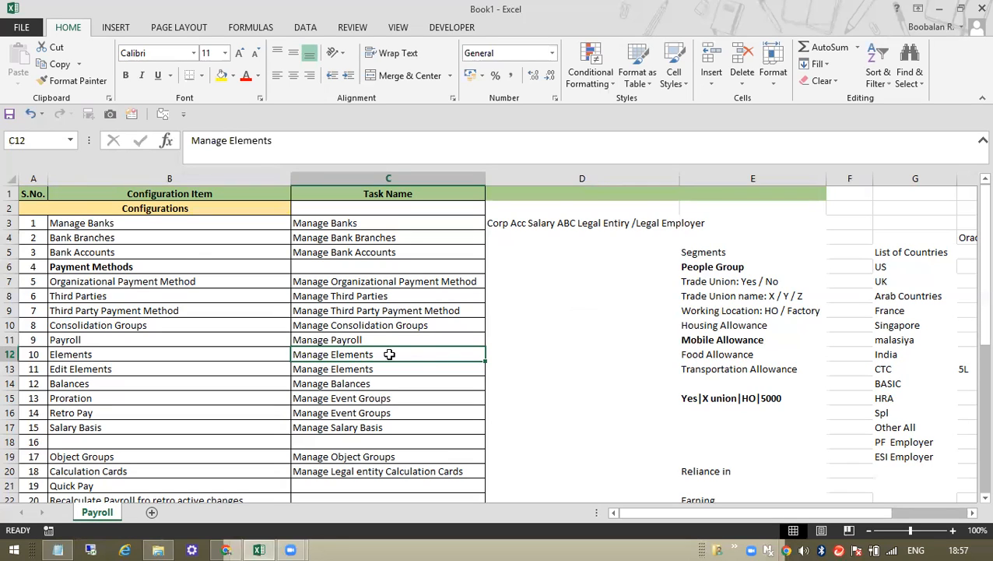
# Review the configuration tasks from Manage Elements through Manage Balances, Event Groups and Salary Basis to Manage Object Groups.
pyautogui.click(548, 354)
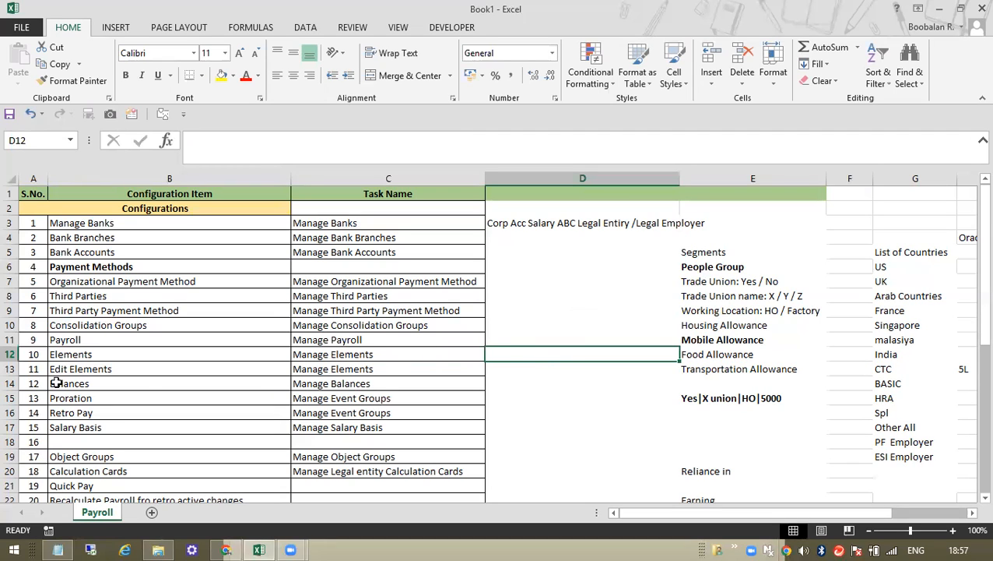
pyautogui.click(135, 364)
pyautogui.click(436, 367)
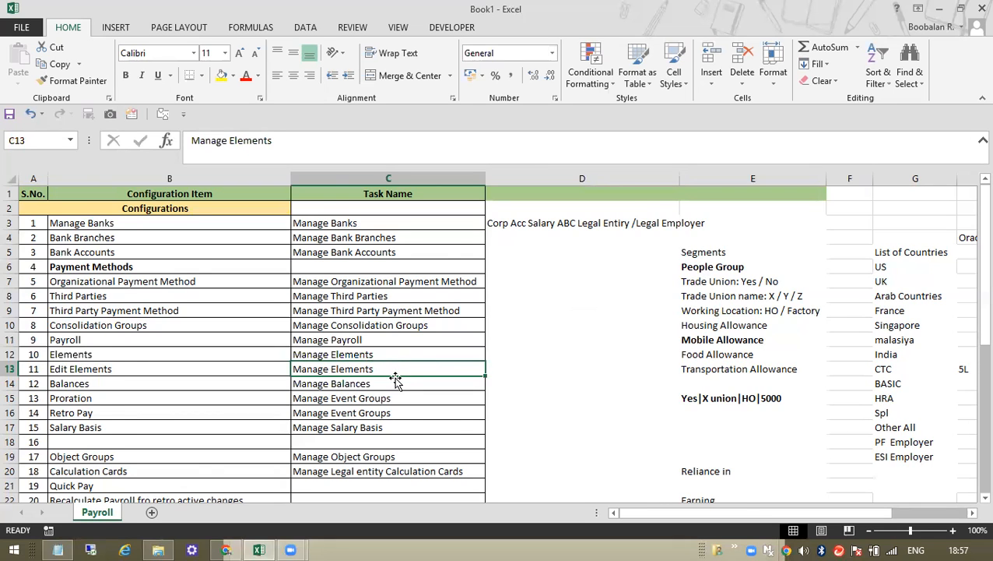
pyautogui.scroll(-1, 396, 379)
pyautogui.click(379, 340)
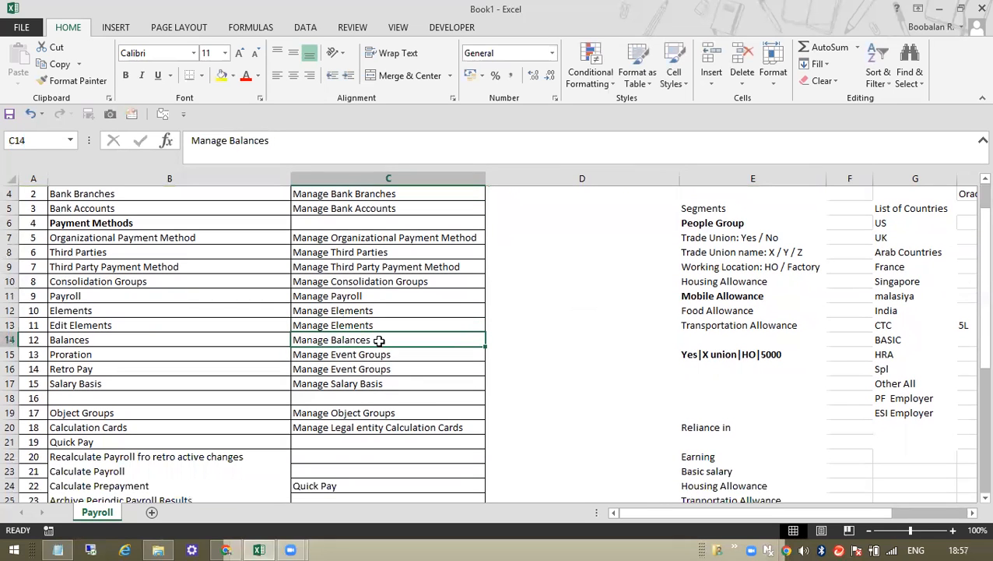
pyautogui.click(554, 335)
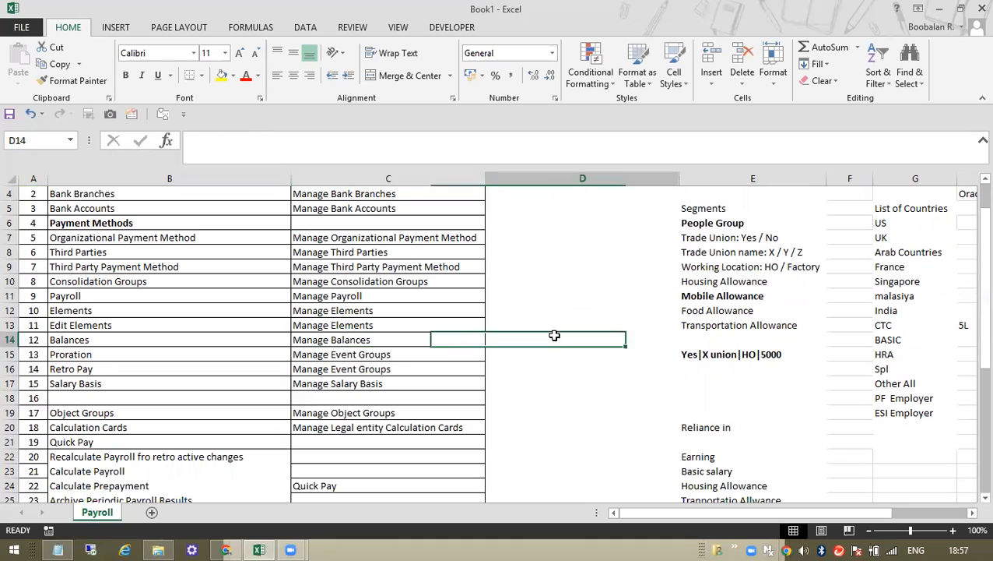
pyautogui.click(383, 343)
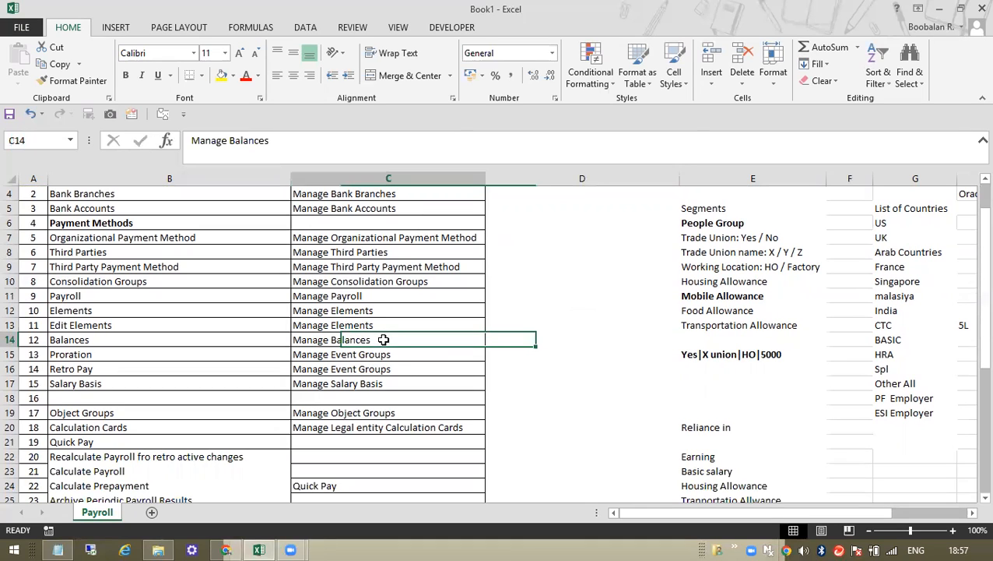
pyautogui.click(384, 355)
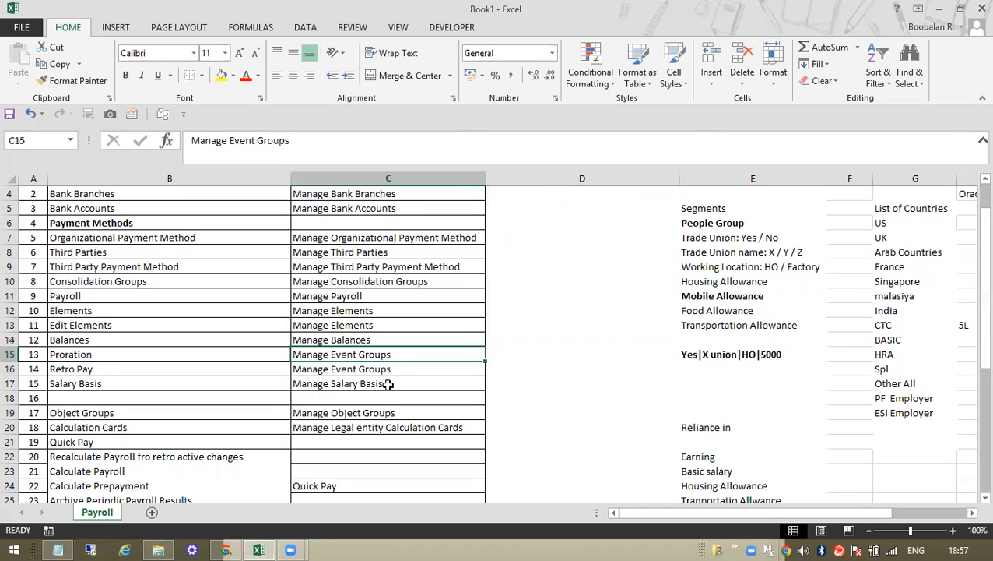
pyautogui.click(388, 385)
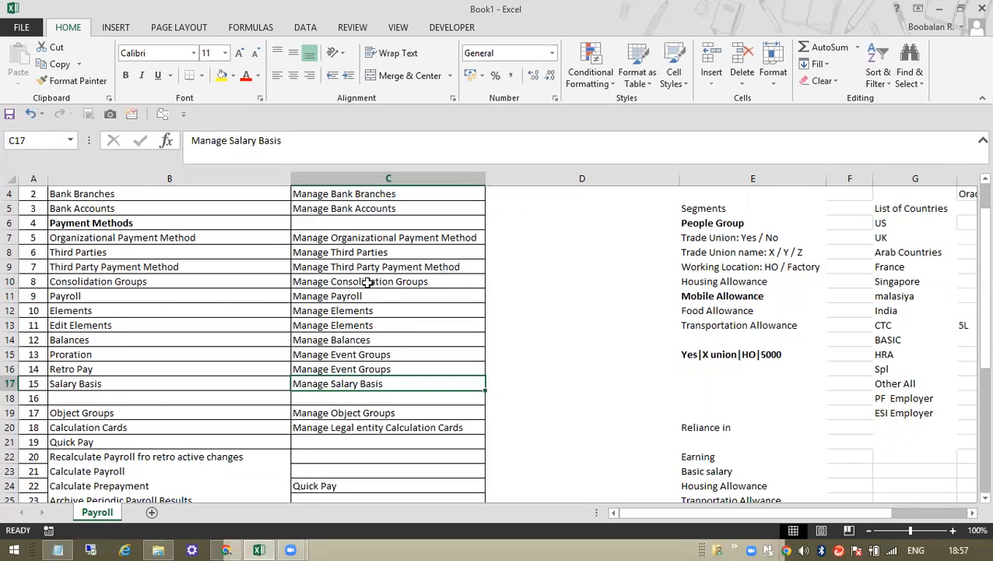
pyautogui.click(518, 393)
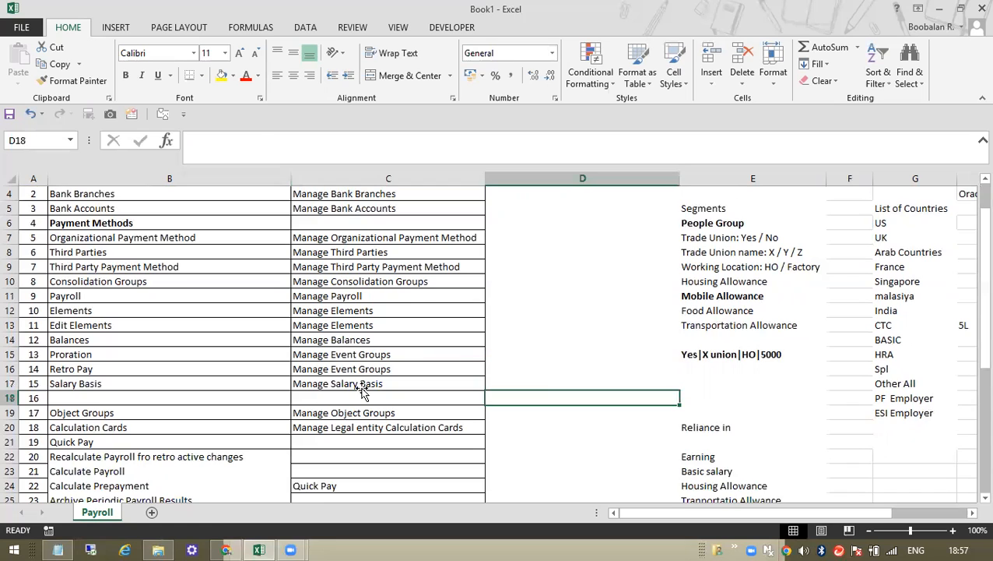
pyautogui.click(361, 383)
pyautogui.scroll(-2, 436, 436)
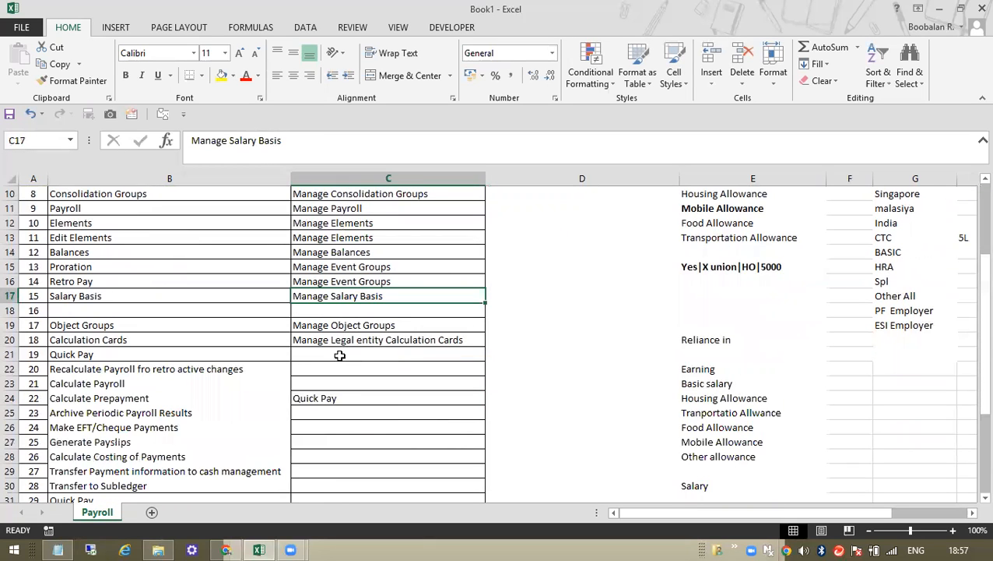
pyautogui.click(362, 338)
pyautogui.click(364, 327)
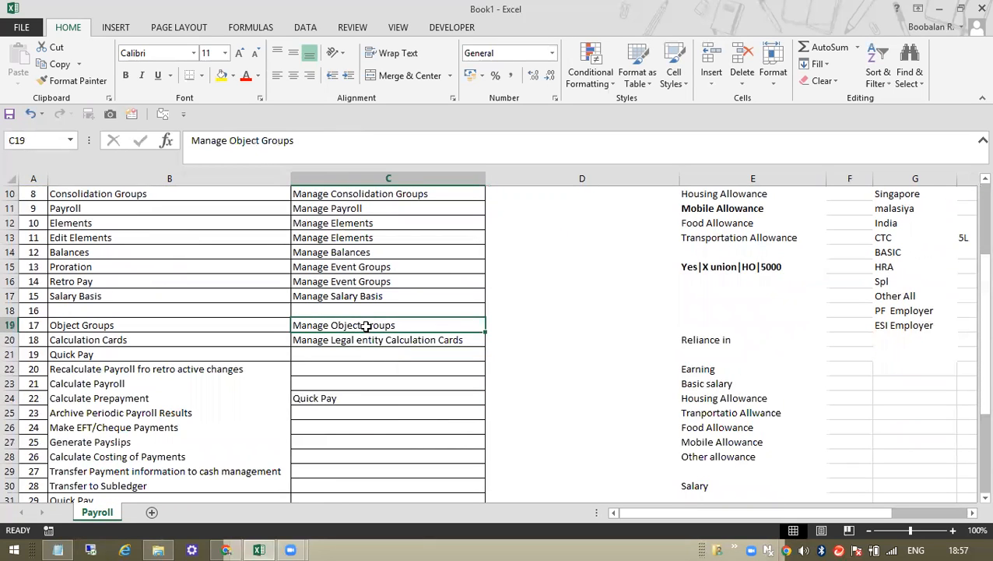
# Enter 50 in cell D19 beside the Manage Object Groups task and 1000 in cell D18 above it.
pyautogui.click(518, 327)
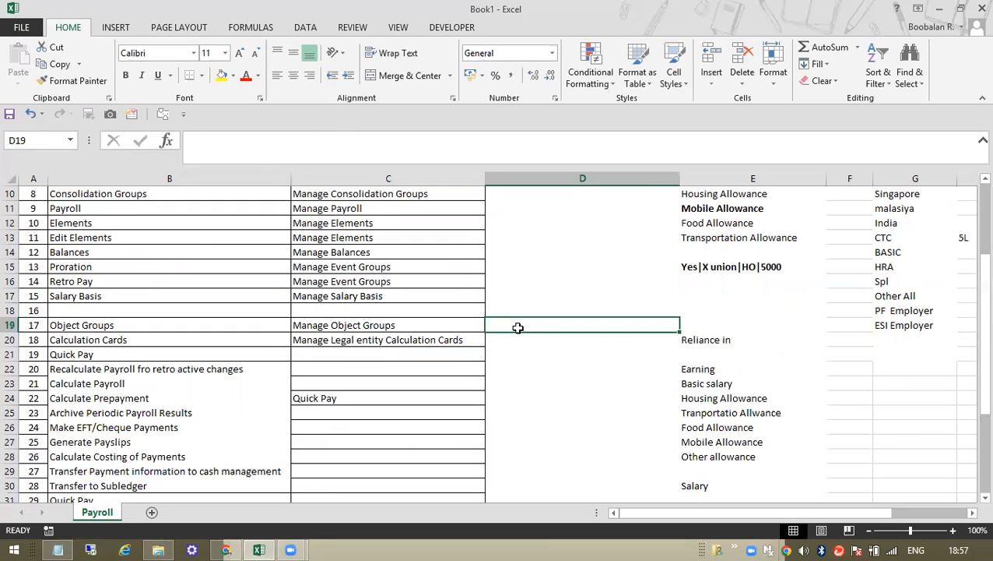
pyautogui.write('50')
pyautogui.press('Return')
pyautogui.press('Right')
pyautogui.press('Right')
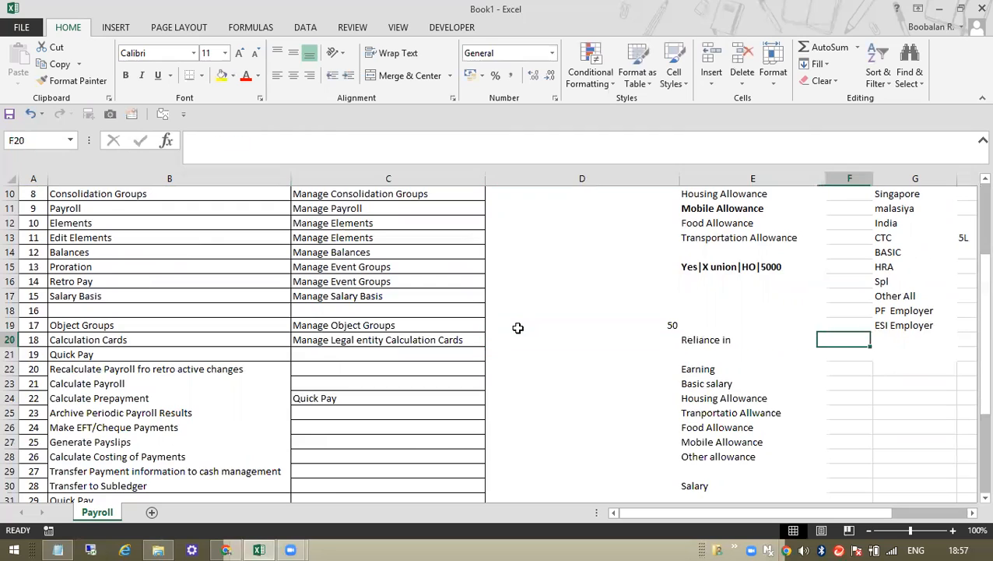
pyautogui.press('Up')
pyautogui.press('Left')
pyautogui.press('Left')
pyautogui.press('Up')
pyautogui.write('1000')
pyautogui.press('Return')
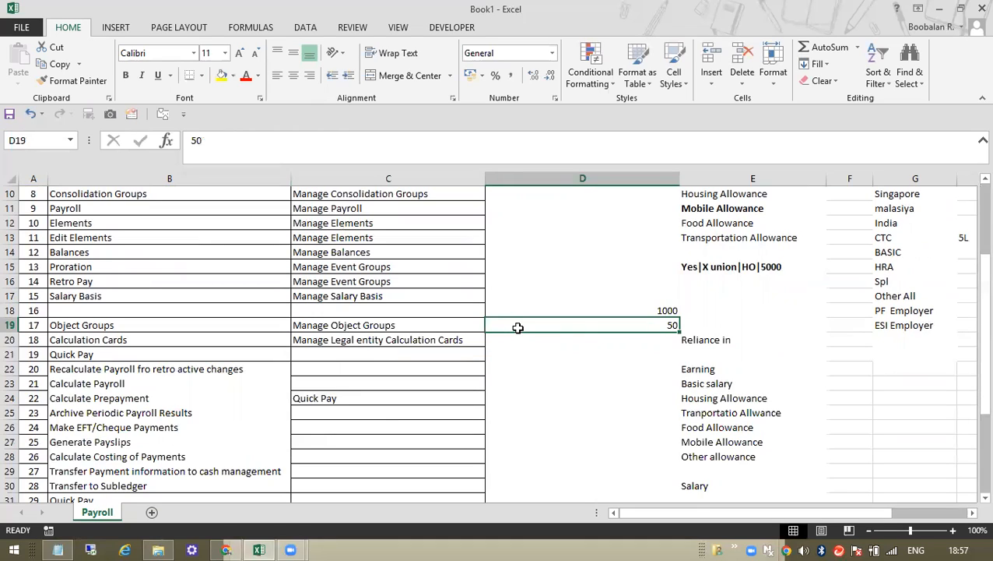
pyautogui.press('Left')
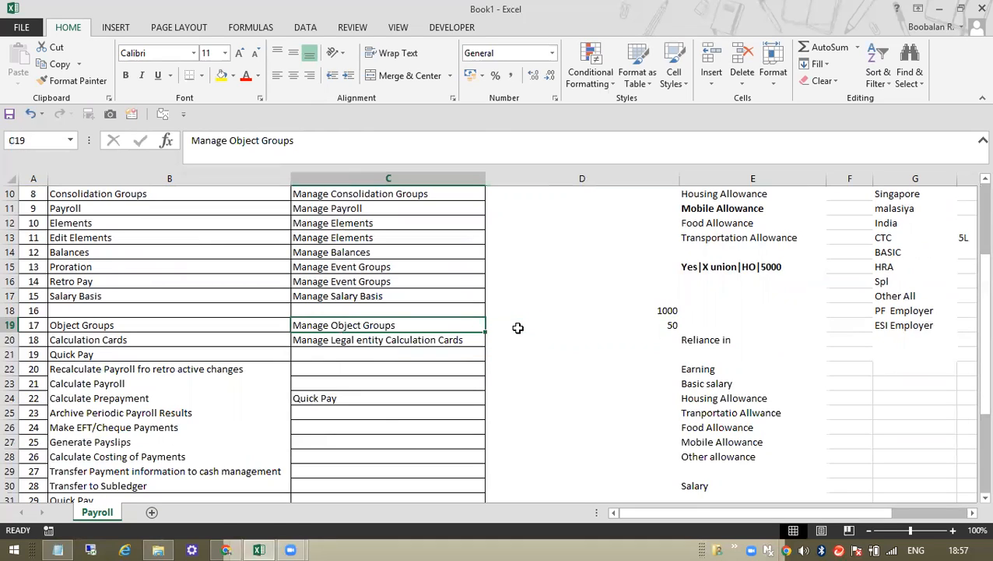
pyautogui.press('Right')
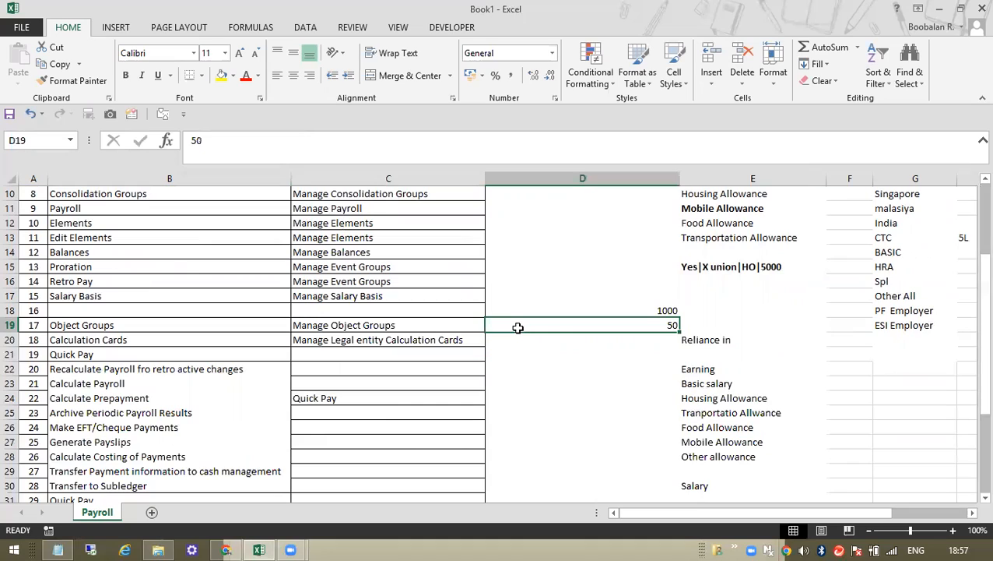
pyautogui.press('Left')
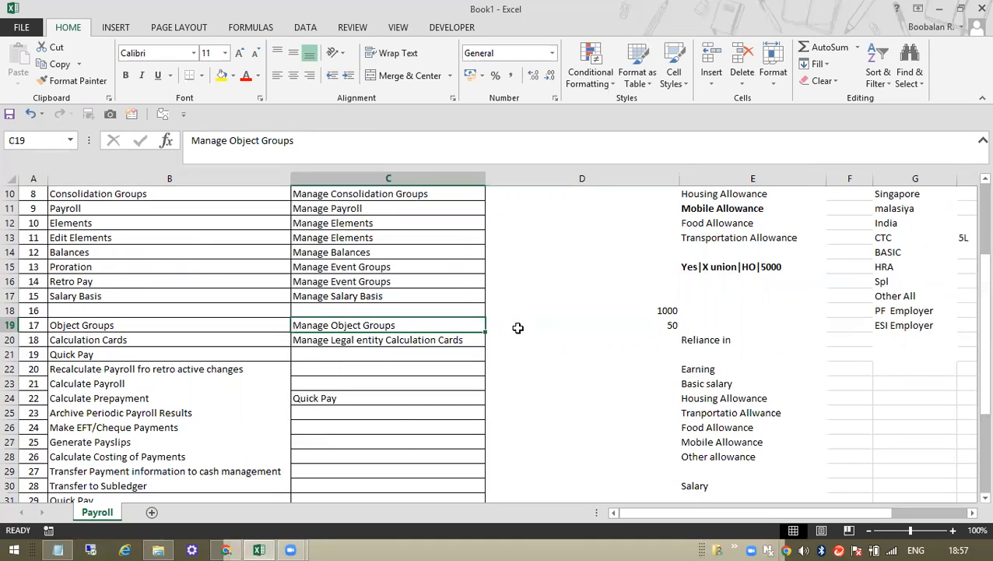
# Clear the two example numbers in cells D18 and D19.
pyautogui.press('Right')
pyautogui.press('Up')
pyautogui.hotkey('shift', 'Down')
pyautogui.press('Delete')
# Enter "INCOME Tax" in cell D20, beside the Manage Legal entity Calculation Cards task.
pyautogui.press('Left')
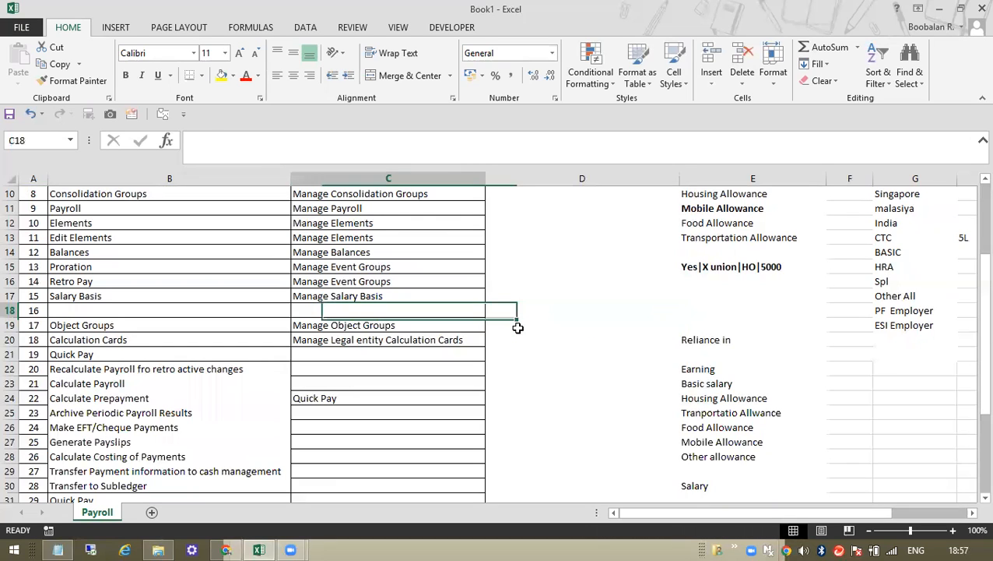
pyautogui.press('Down')
pyautogui.press('Down')
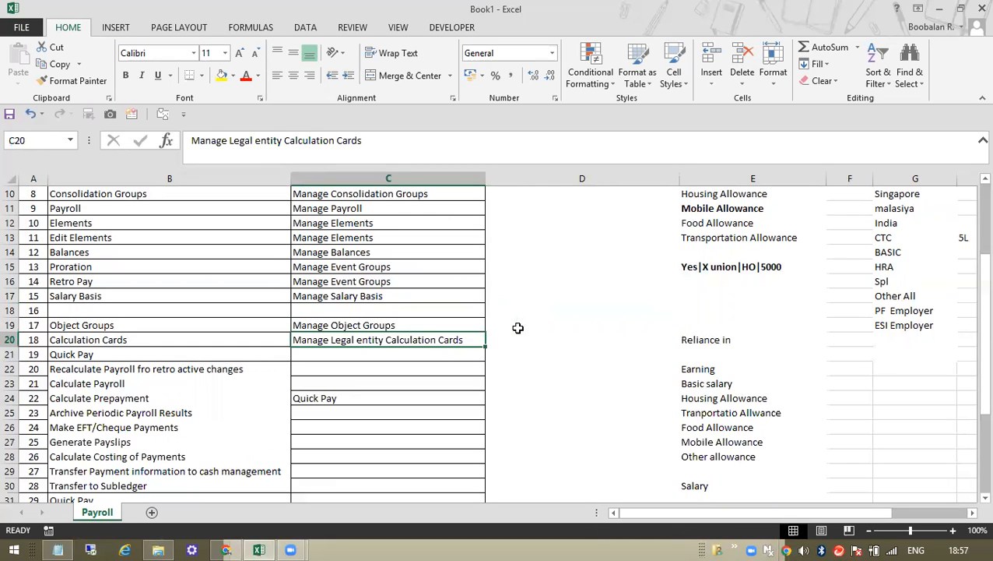
pyautogui.press('Right')
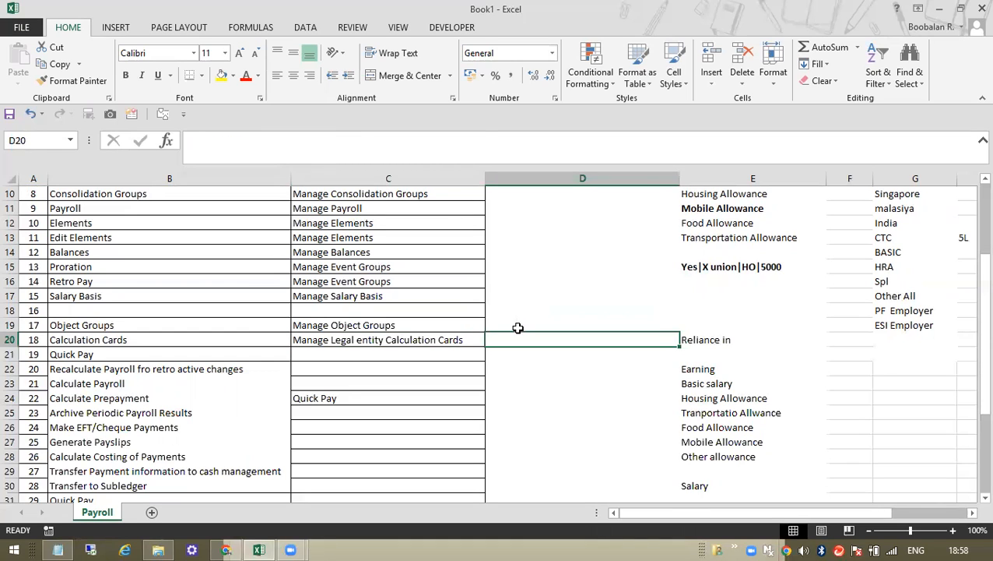
pyautogui.write('I')
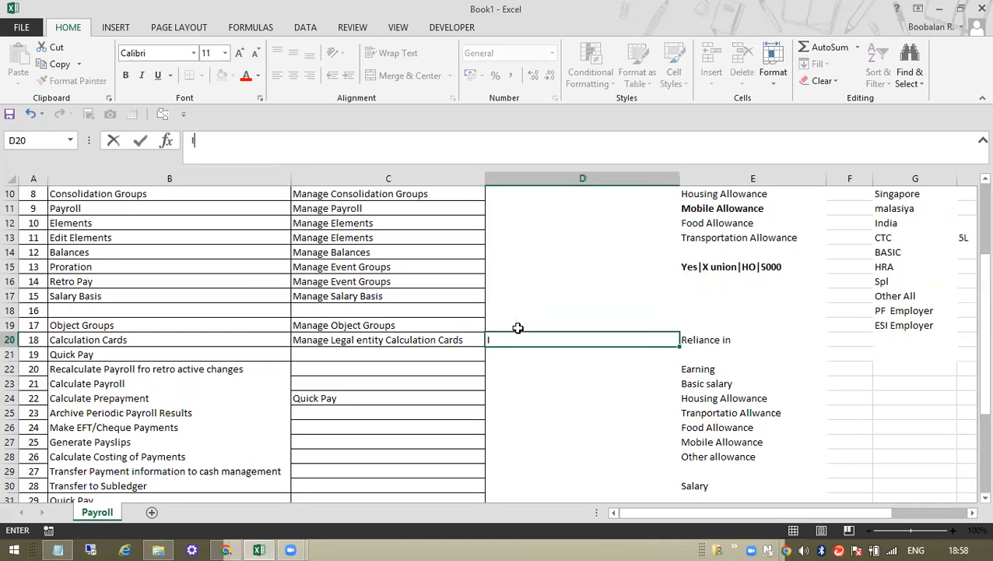
pyautogui.write('NCOME Tax')
pyautogui.press('Return')
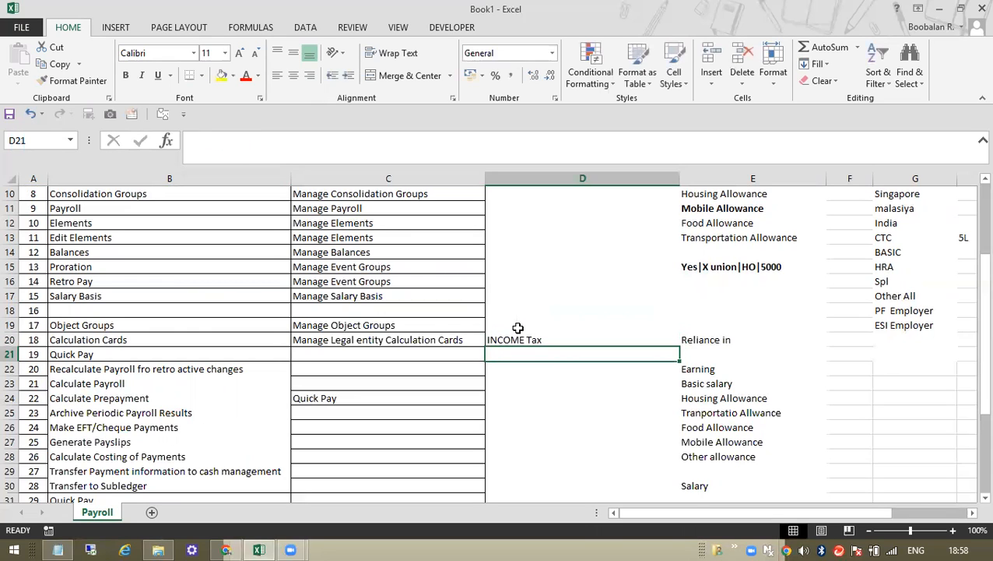
# Enter "Gosi Pay" in cell D21 and start a note in cell D22 with "Fede".
pyautogui.write('Gosi Pay')
pyautogui.press('Return')
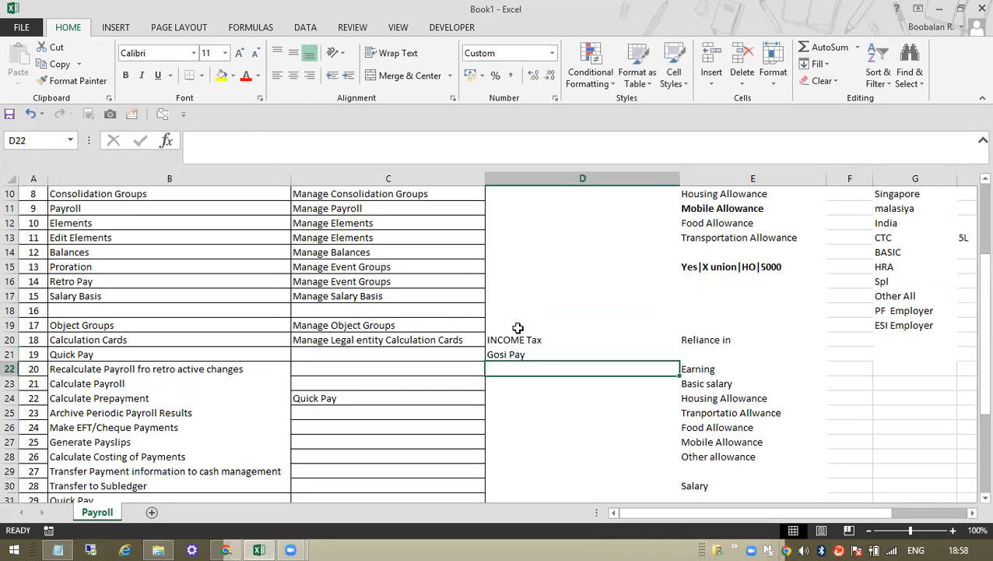
pyautogui.write('Fedetr')
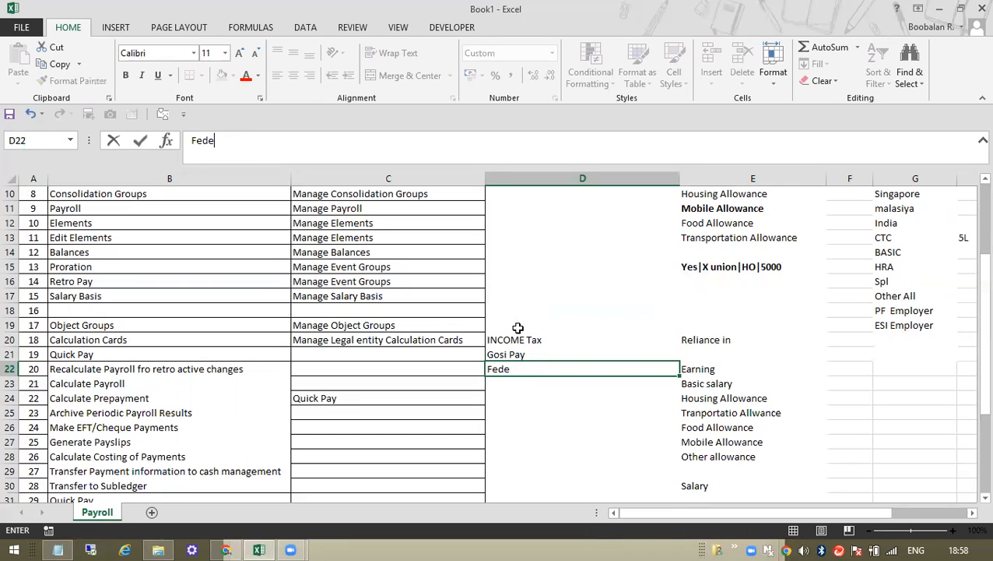
# Complete the entry Federal Tax in cell D22 and enter State Tax in cell D23.
pyautogui.write('Tax')
pyautogui.press('Return')
pyautogui.write('State Tax')
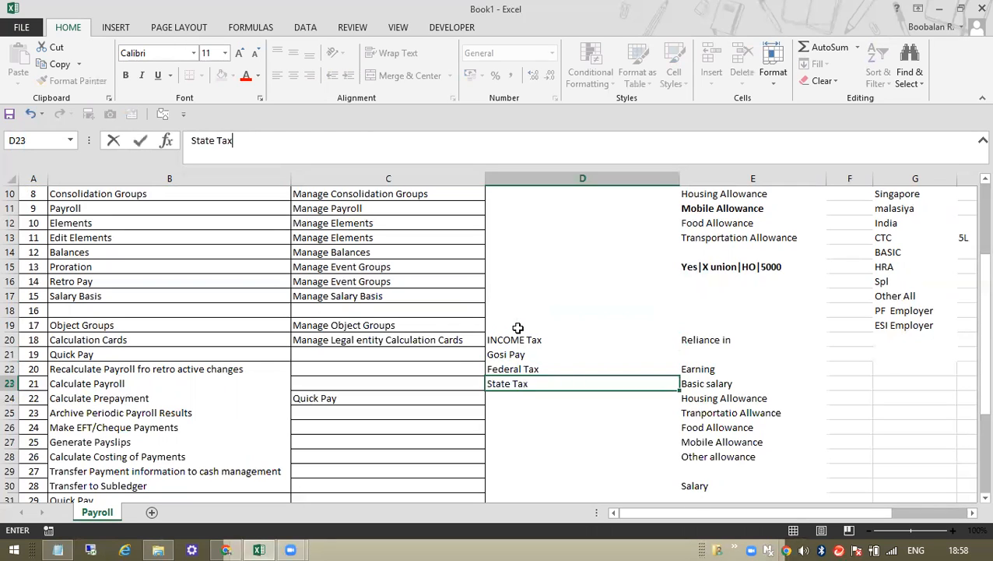
pyautogui.press('Return')
# Compare the legal entity calculation cards task with the tax entries beside it, and review the payroll process rows from recalculation to Quick Pay.
pyautogui.moveTo(505, 363); pyautogui.dragTo(509, 365)
pyautogui.click(510, 341)
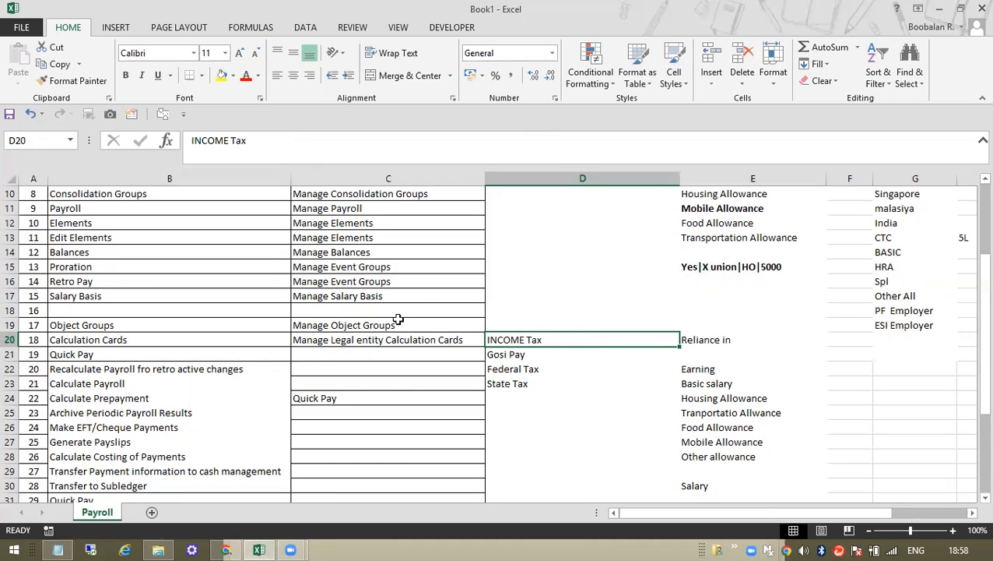
pyautogui.click(423, 340)
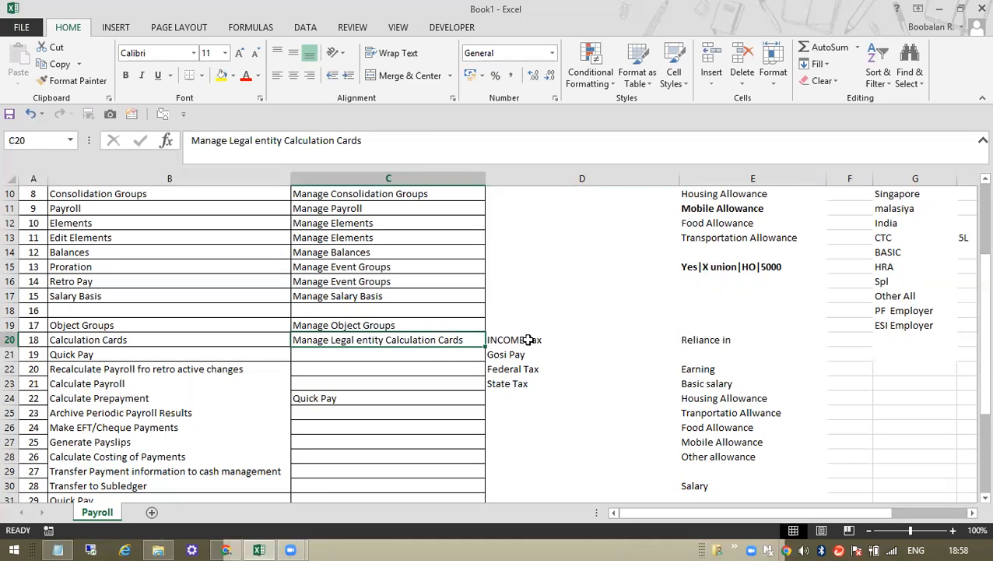
pyautogui.click(499, 345)
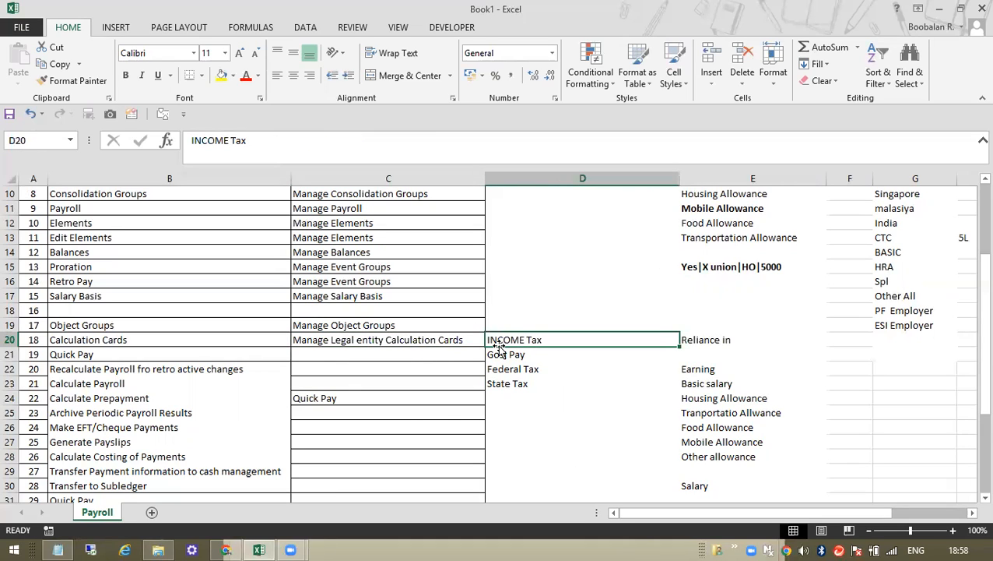
pyautogui.click(400, 339)
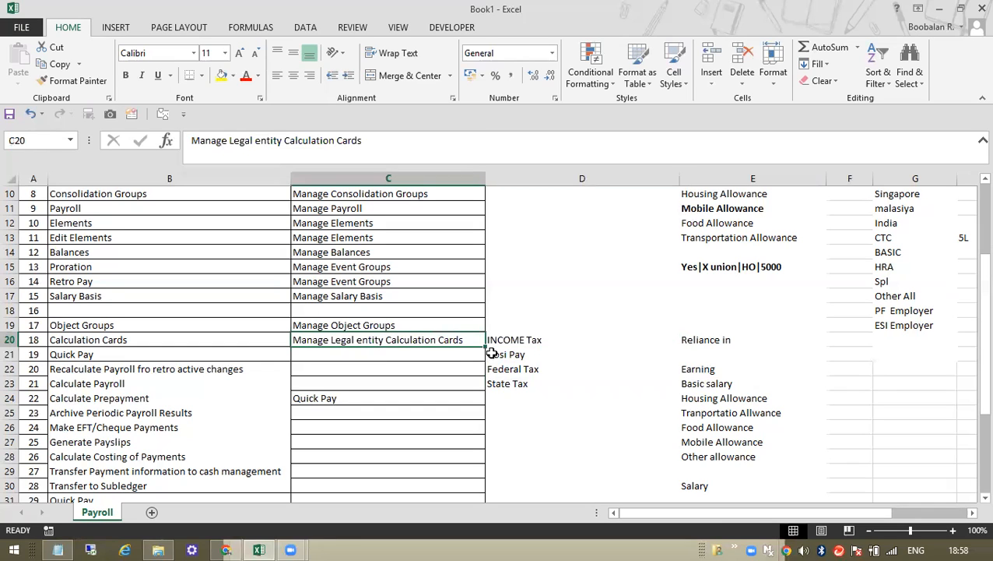
pyautogui.click(539, 352)
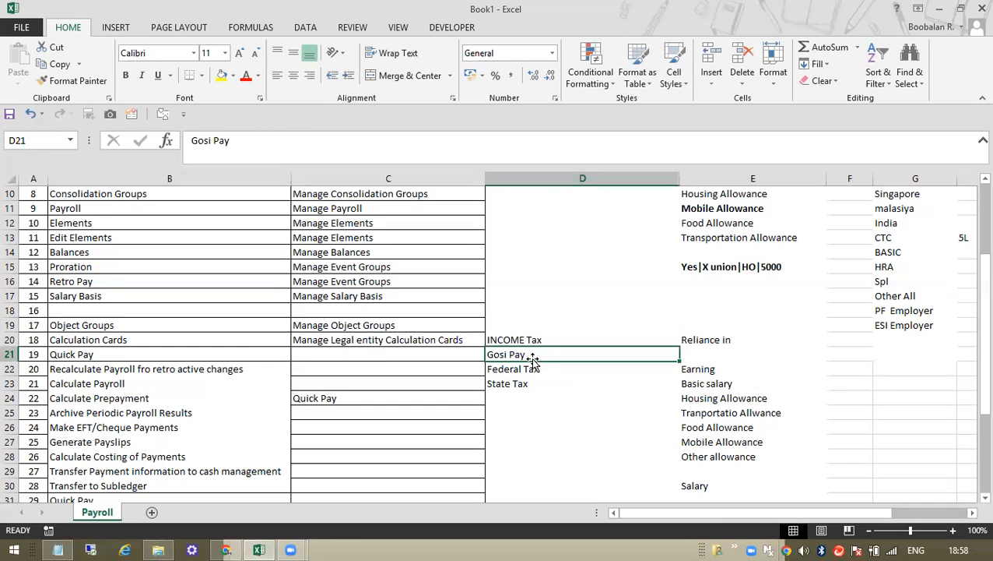
pyautogui.click(421, 341)
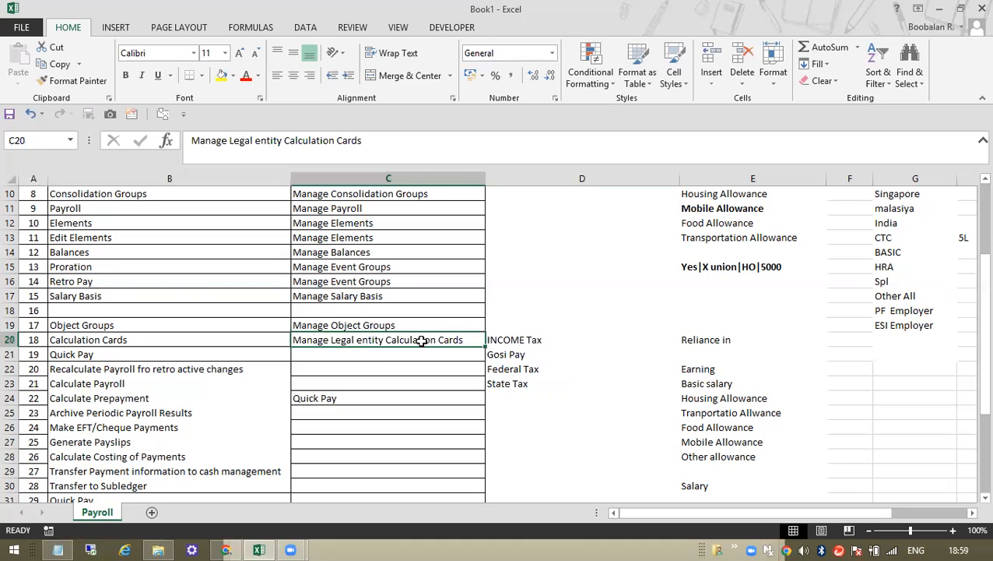
pyautogui.click(510, 371)
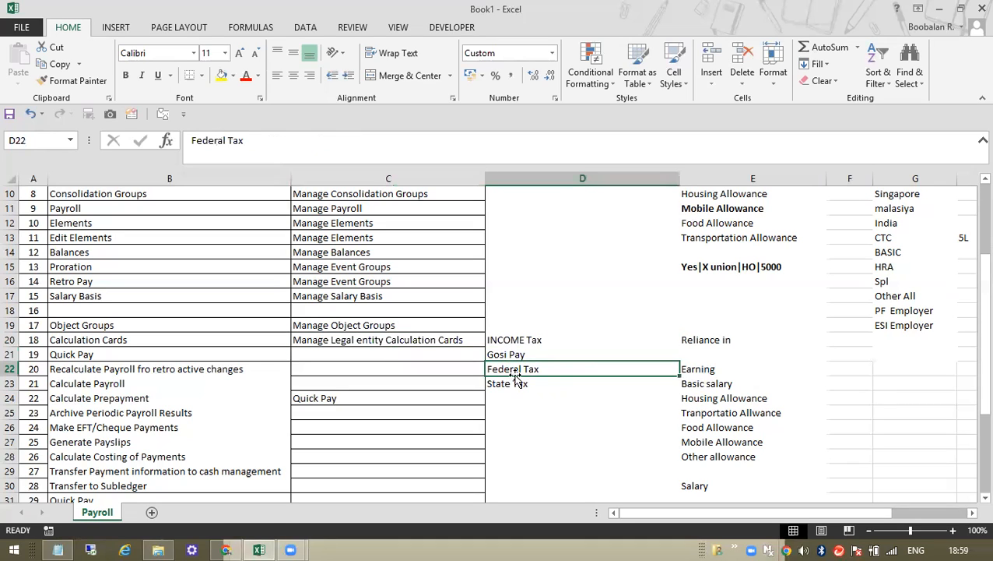
pyautogui.click(407, 341)
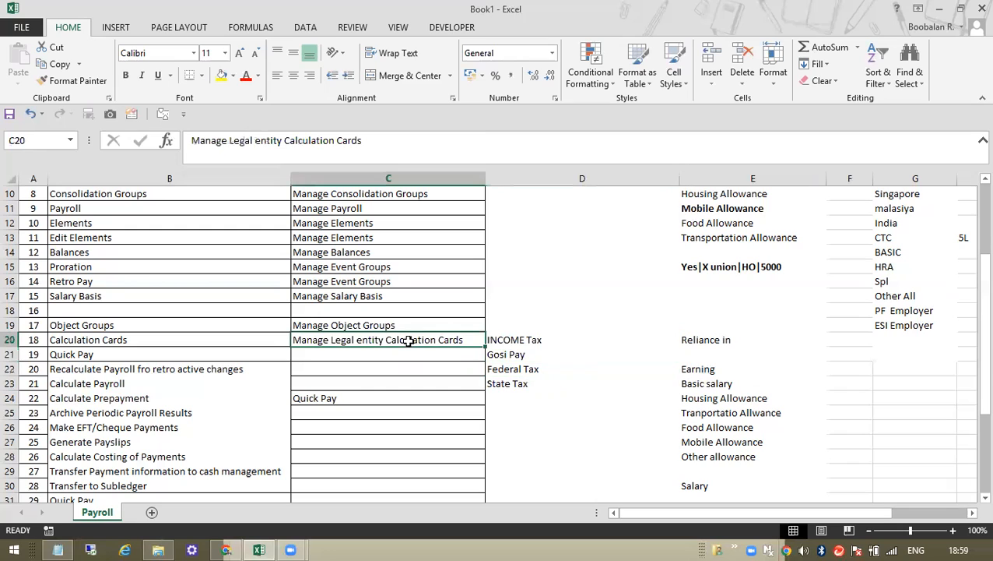
pyautogui.click(502, 383)
pyautogui.click(456, 341)
pyautogui.click(129, 341)
pyautogui.click(327, 340)
pyautogui.scroll(-1, 517, 345)
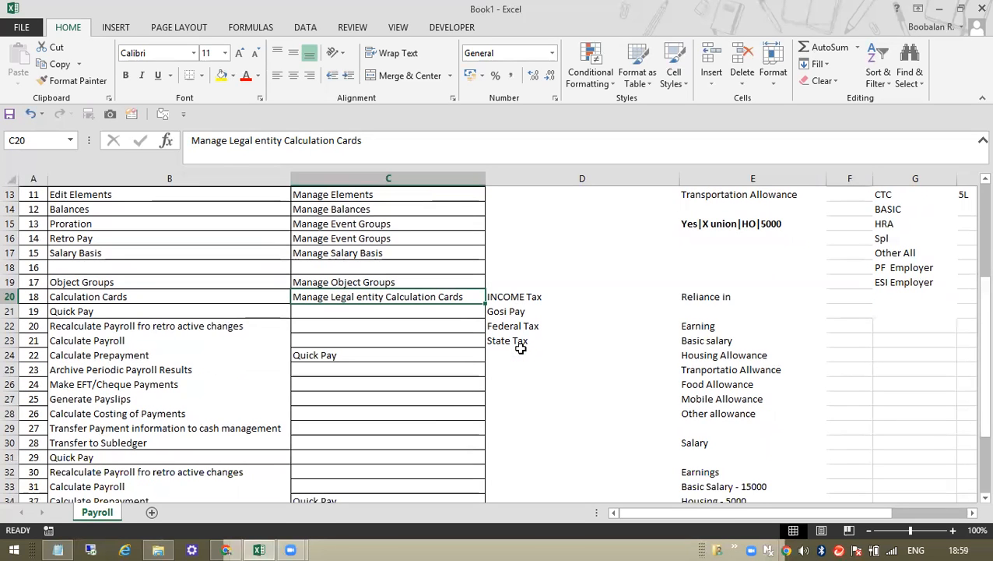
pyautogui.moveTo(167, 324); pyautogui.dragTo(164, 438)
pyautogui.moveTo(163, 454); pyautogui.dragTo(159, 456)
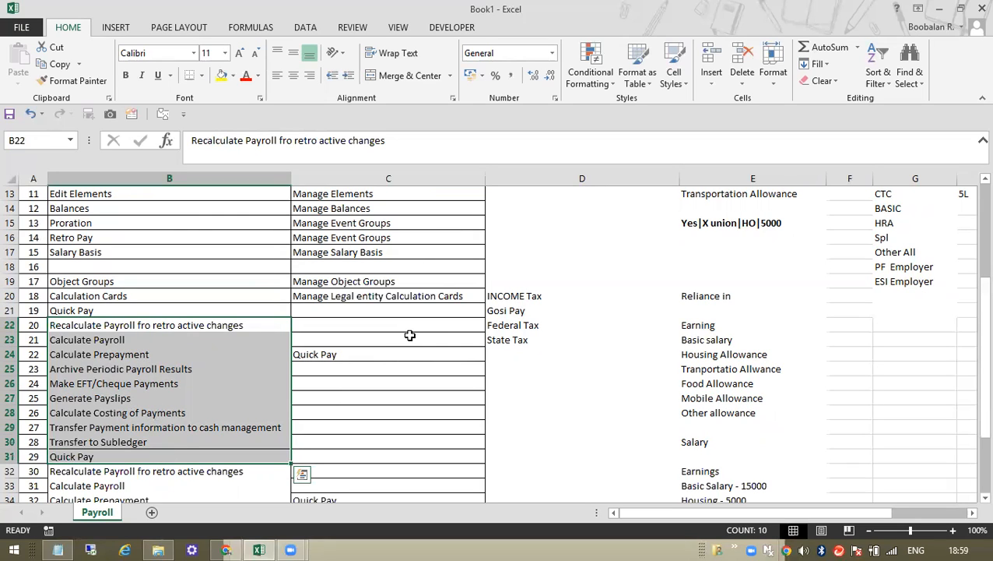
pyautogui.click(172, 325)
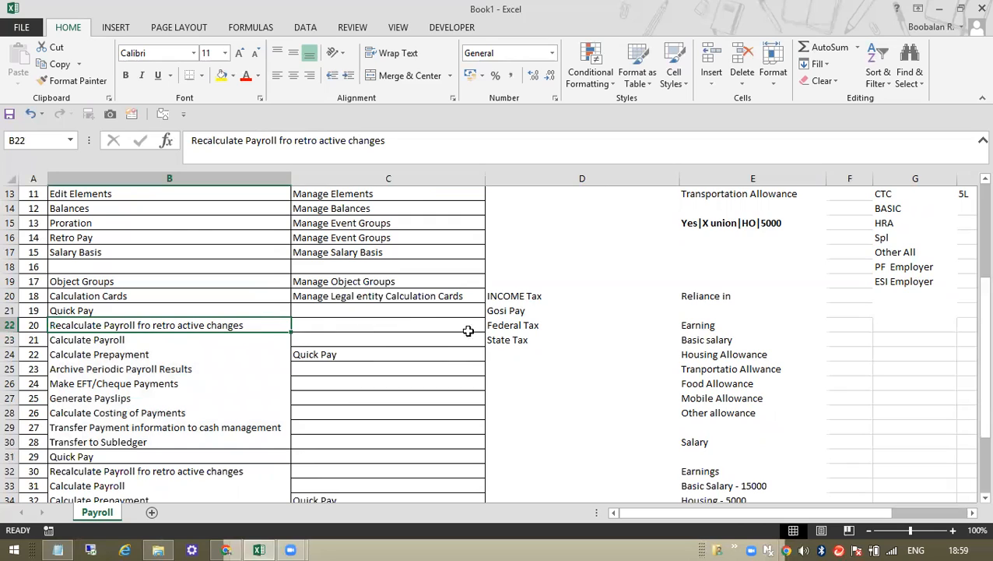
# Clear the tax entries from cells D20 to D23 and enter Retro in cell D19.
pyautogui.moveTo(525, 298); pyautogui.dragTo(518, 355)
pyautogui.press('Delete')
pyautogui.press('Up')
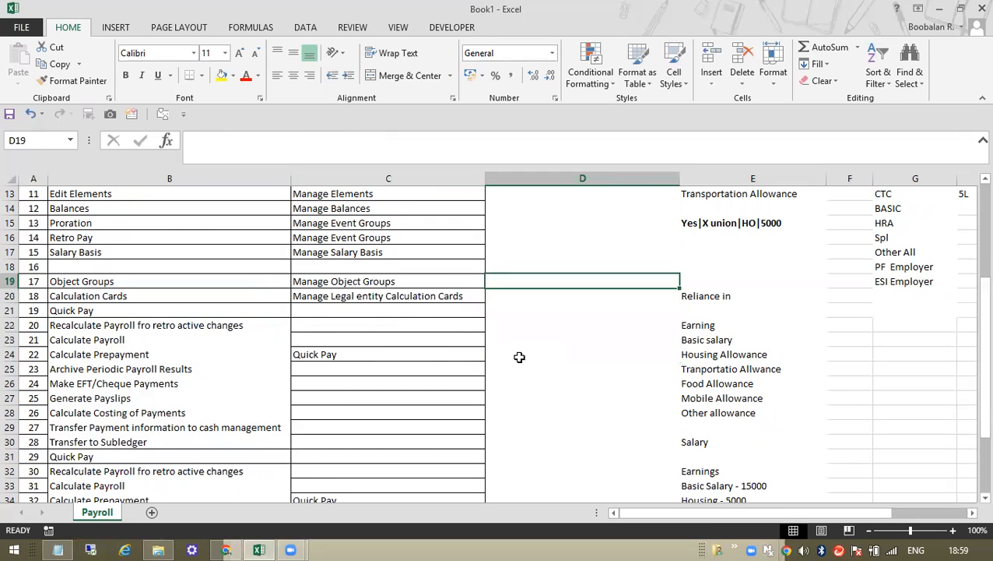
pyautogui.write('Retro')
pyautogui.press('Return')
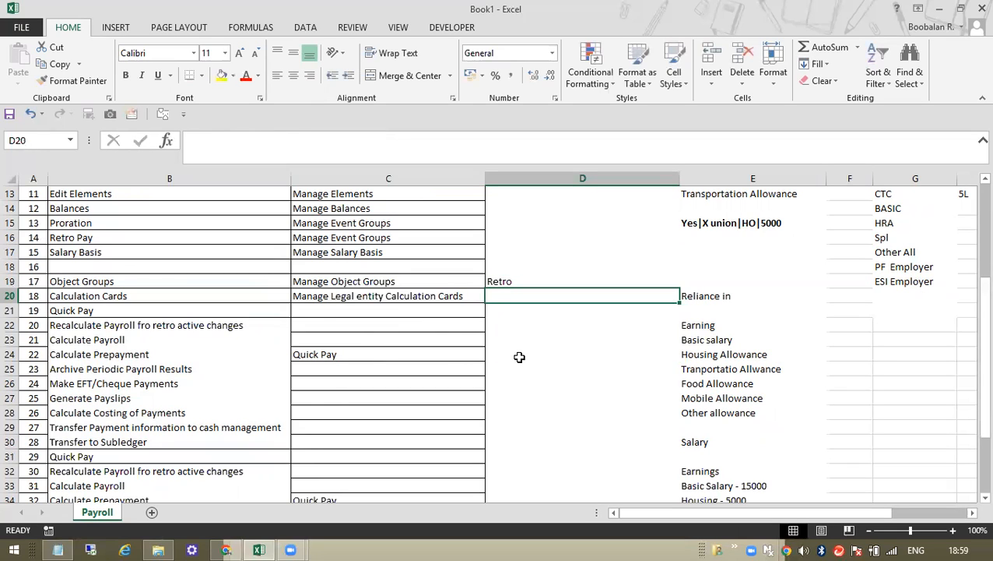
# Enter Back date Salary Increments in cell D20, below the Retro heading.
pyautogui.write('Ba')
pyautogui.write('ck date Salary')
pyautogui.write(' Incrm')
pyautogui.write('ments')
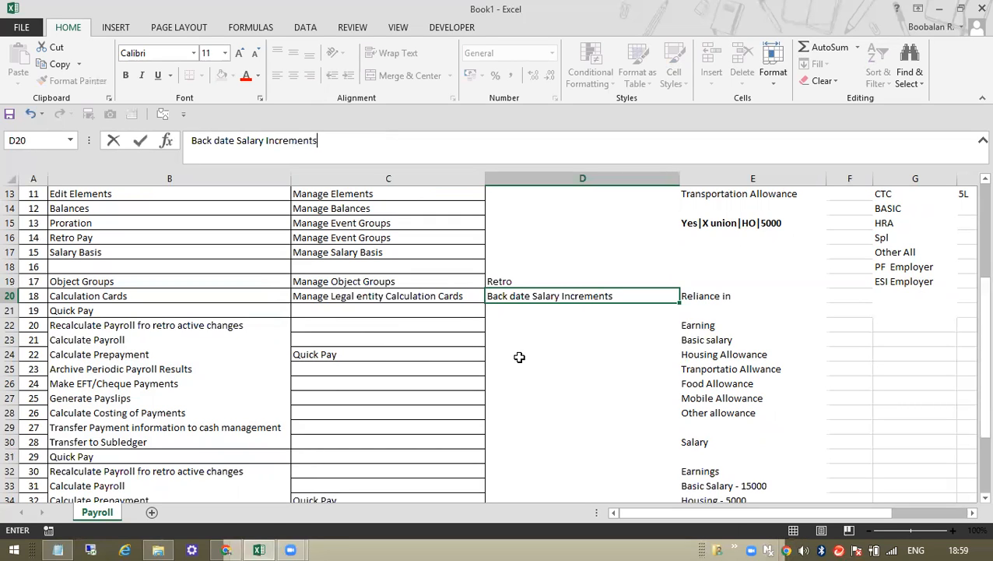
pyautogui.press('Return')
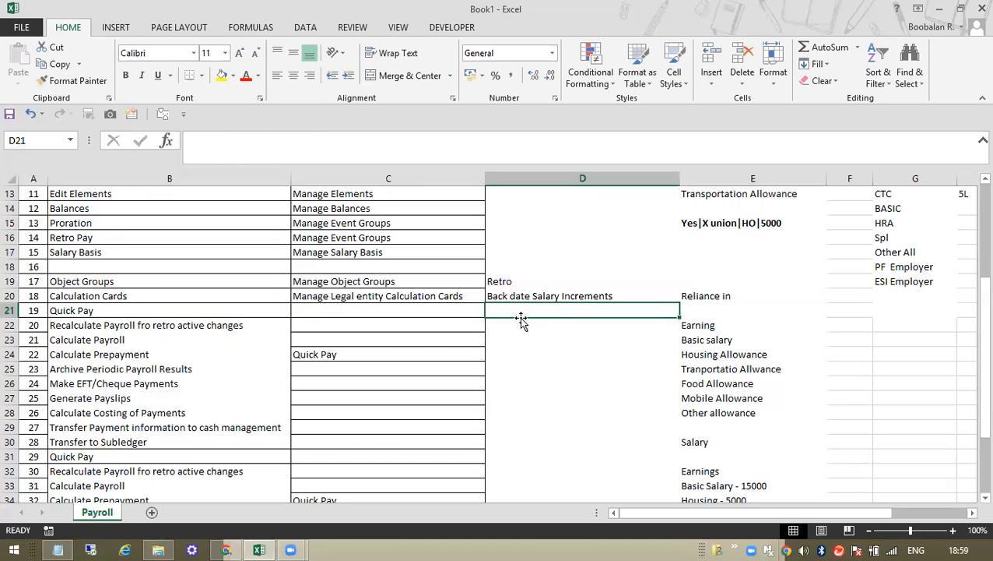
# Enter 2021 in cell D21 and Arrear in cell D22 below the salary increments note.
pyautogui.write('20')
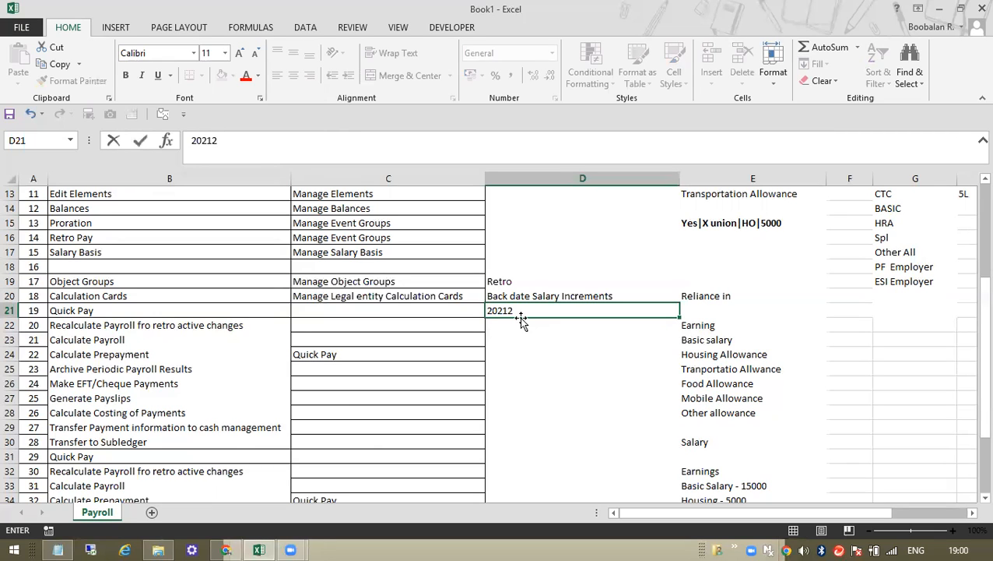
pyautogui.write('21')
pyautogui.press('Return')
pyautogui.write('Arrear')
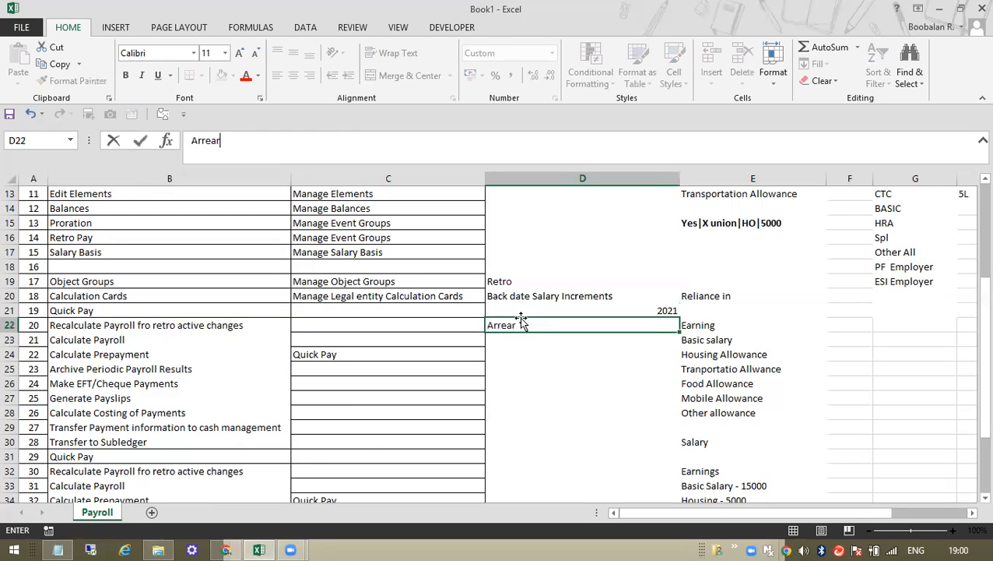
pyautogui.press('Return')
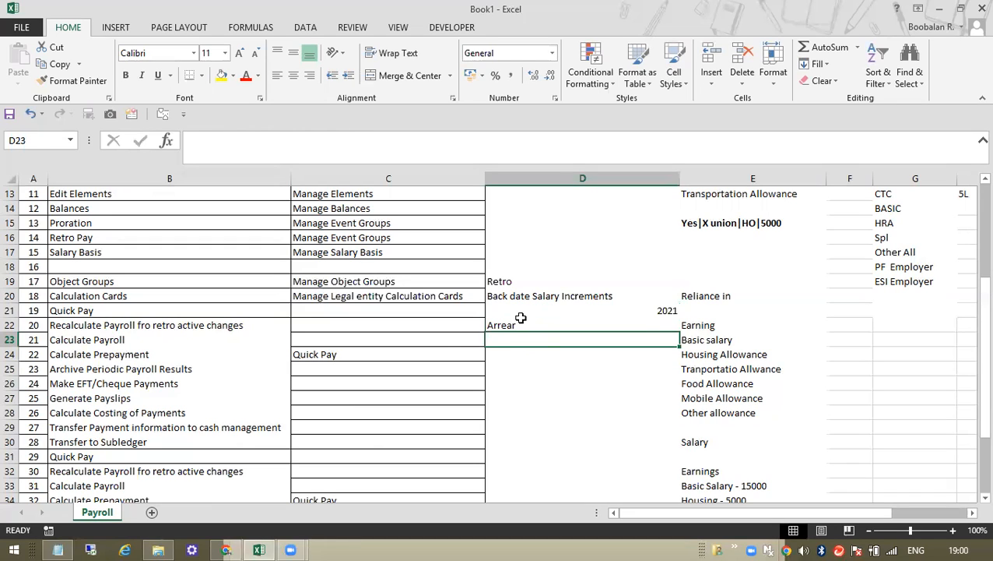
# Enter 2022 in cell D23, directly below the Arrear entry.
pyautogui.click(522, 320)
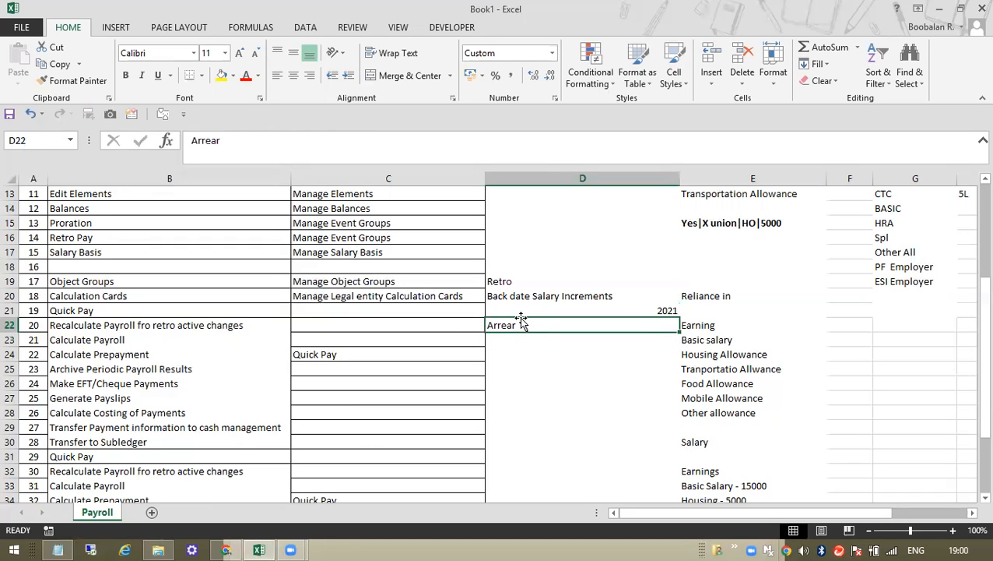
pyautogui.click(289, 133)
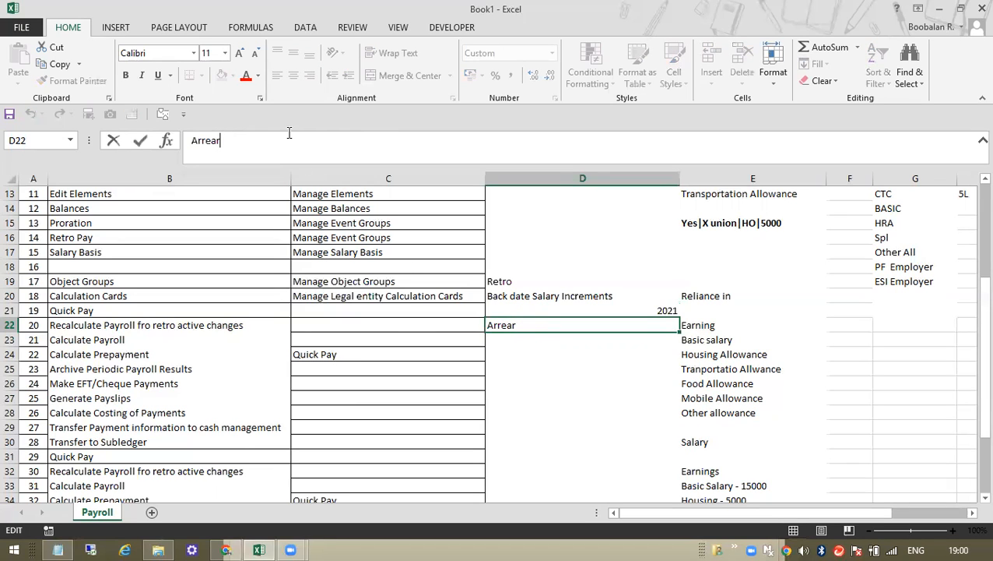
pyautogui.press('Return')
pyautogui.write('20')
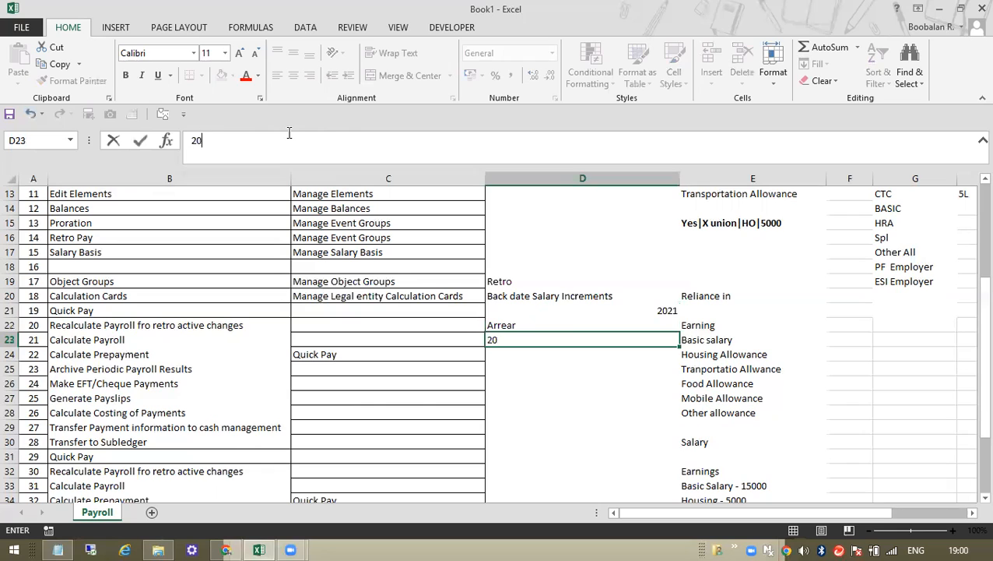
pyautogui.press('Return')
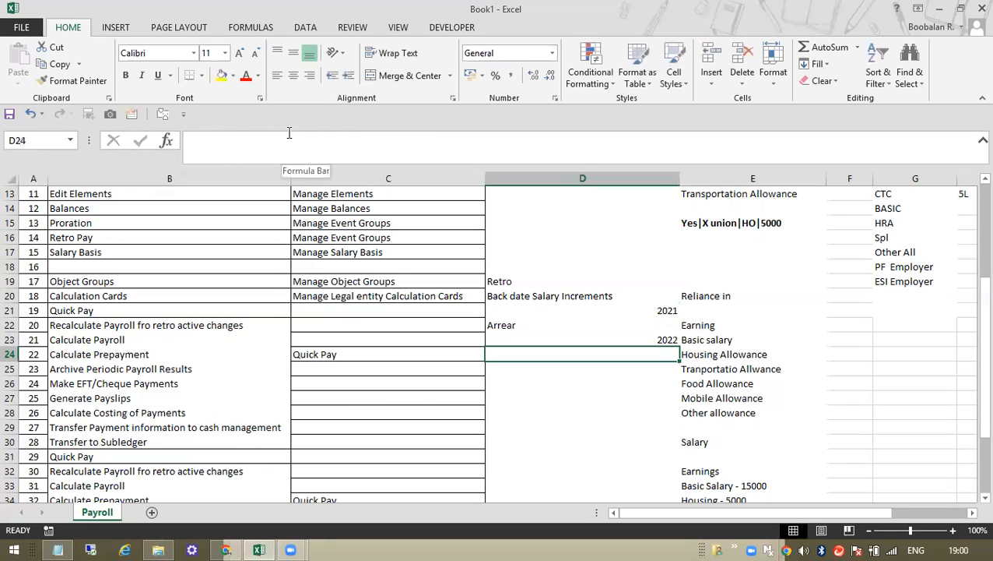
# Enter Effective 2021 Dec in cell D24 as the last line of the retro notes.
pyautogui.click(289, 133)
pyautogui.press('BackSpace')
pyautogui.press('BackSpace')
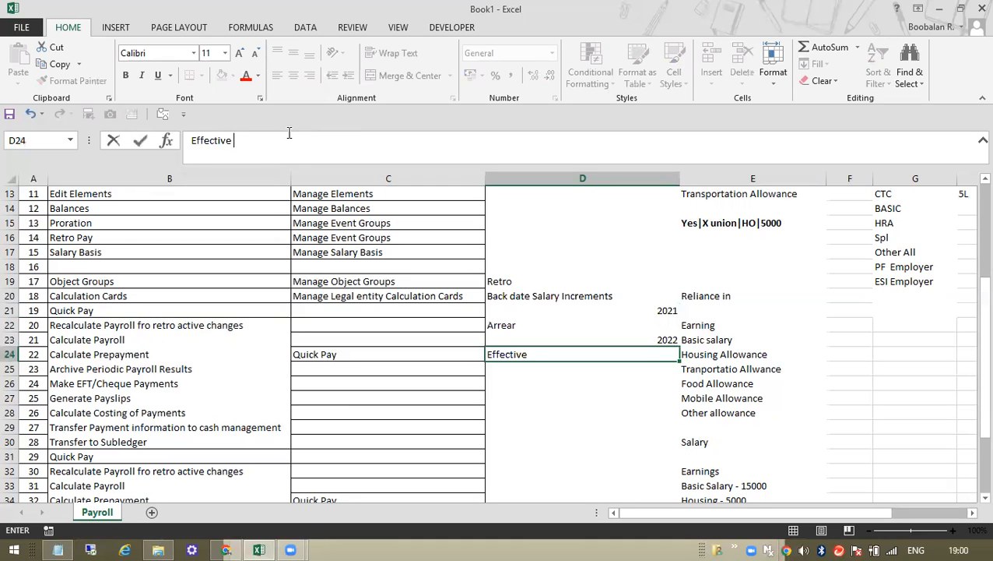
pyautogui.write('ective 2021 Dec')
pyautogui.press('Return')
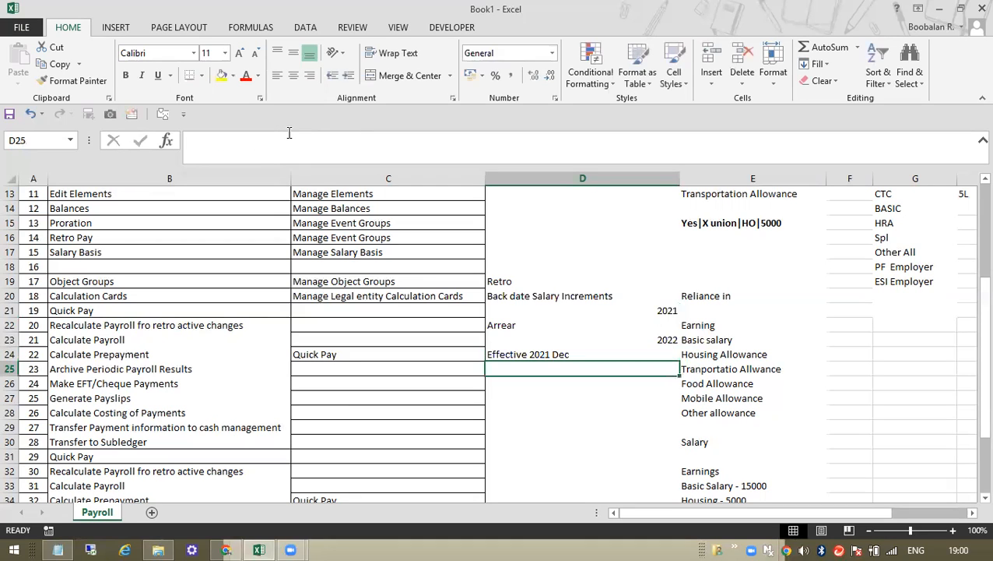
# Change the year in cell D23 to Jan 2022.
pyautogui.click(537, 340)
pyautogui.click(187, 140)
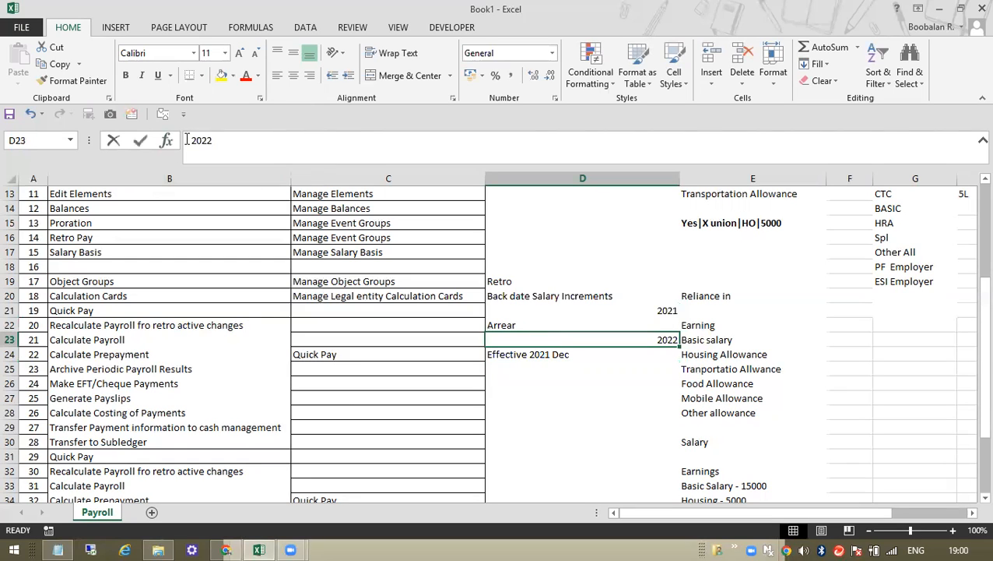
pyautogui.write('Jan')
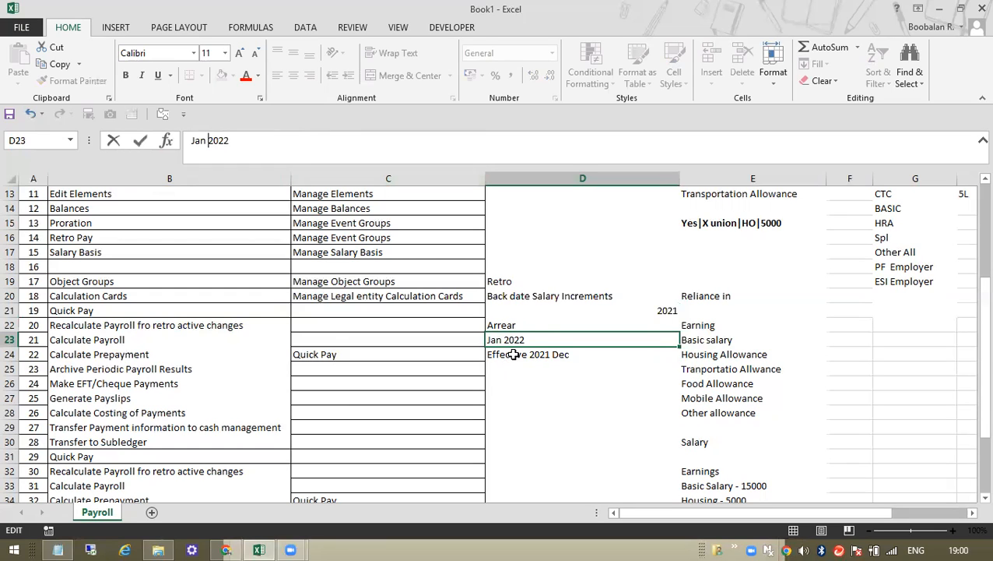
pyautogui.click(514, 355)
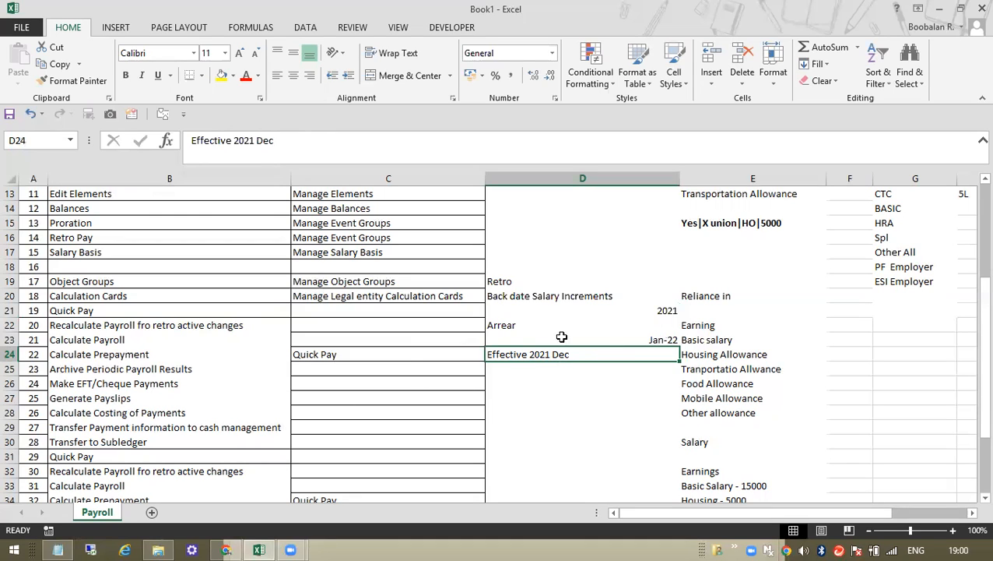
# Review the arrear date notes alongside the retroactive payroll recalculation and Quick Pay rows.
pyautogui.click(656, 338)
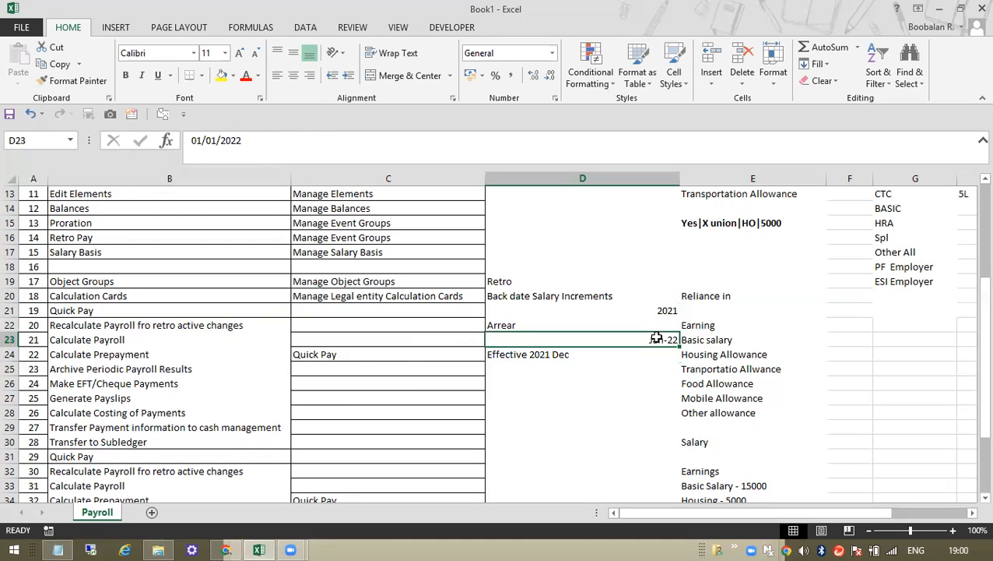
pyautogui.click(556, 324)
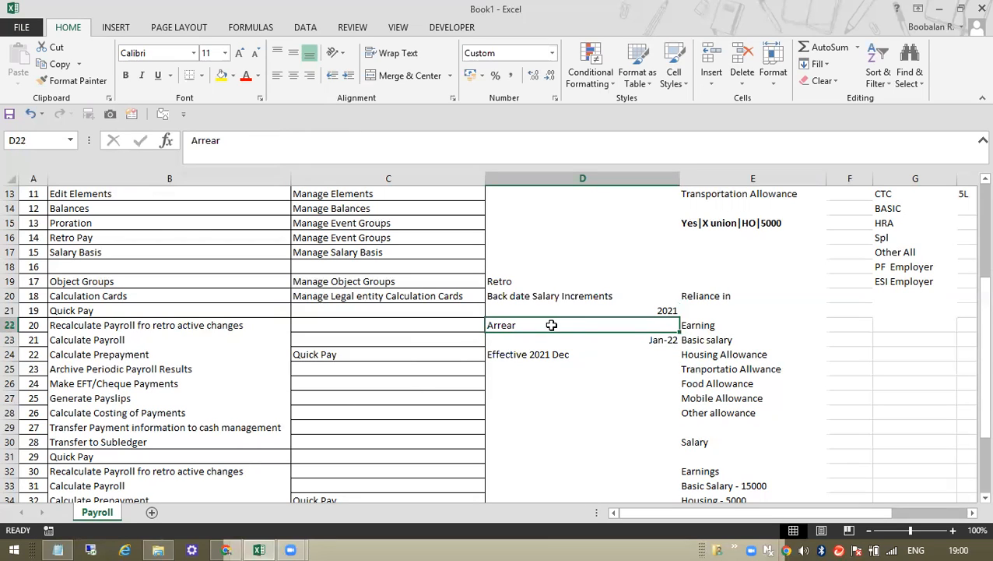
pyautogui.click(107, 325)
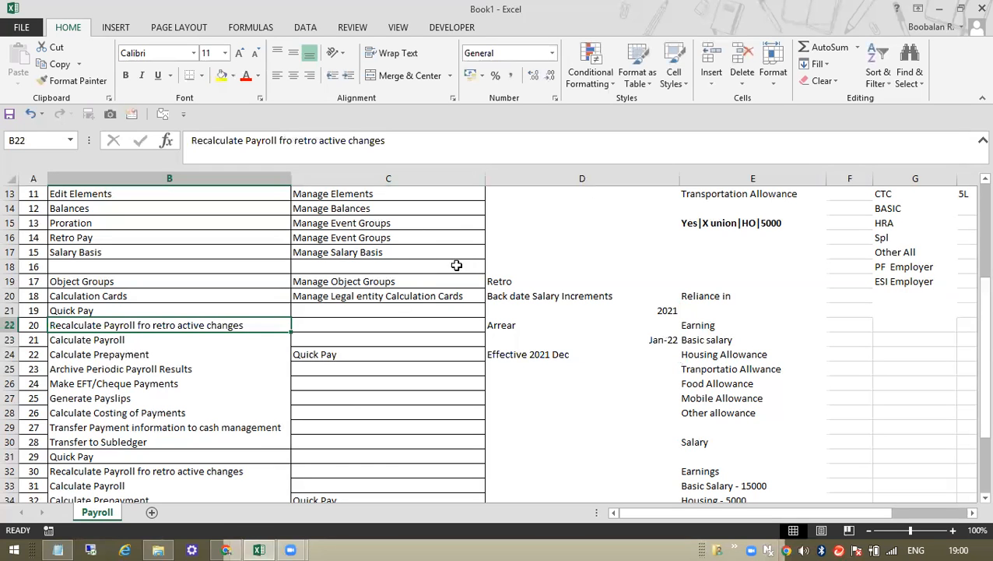
pyautogui.scroll(2, 395, 311)
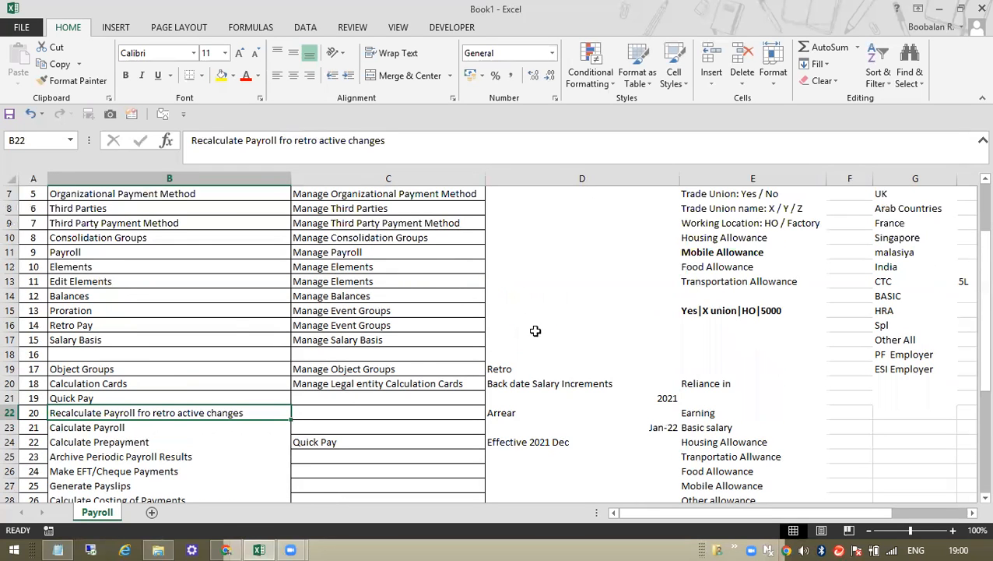
pyautogui.scroll(-2, 535, 331)
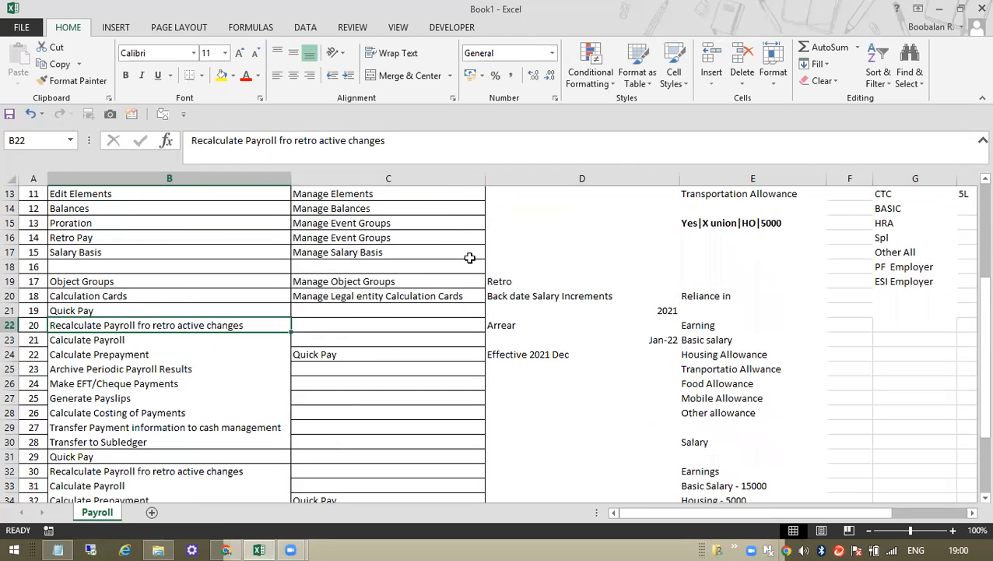
pyautogui.click(77, 312)
pyautogui.click(123, 327)
pyautogui.click(97, 310)
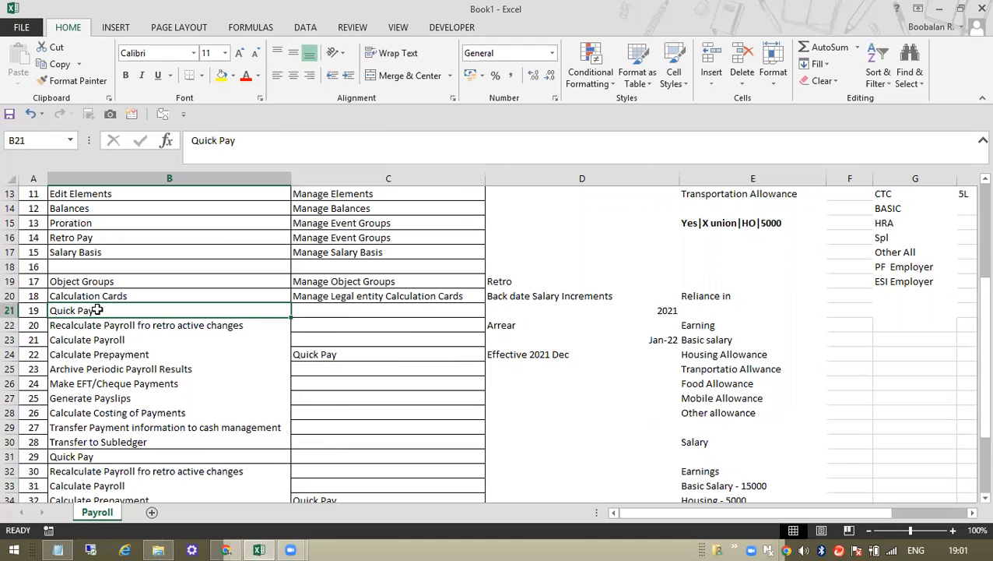
pyautogui.click(359, 310)
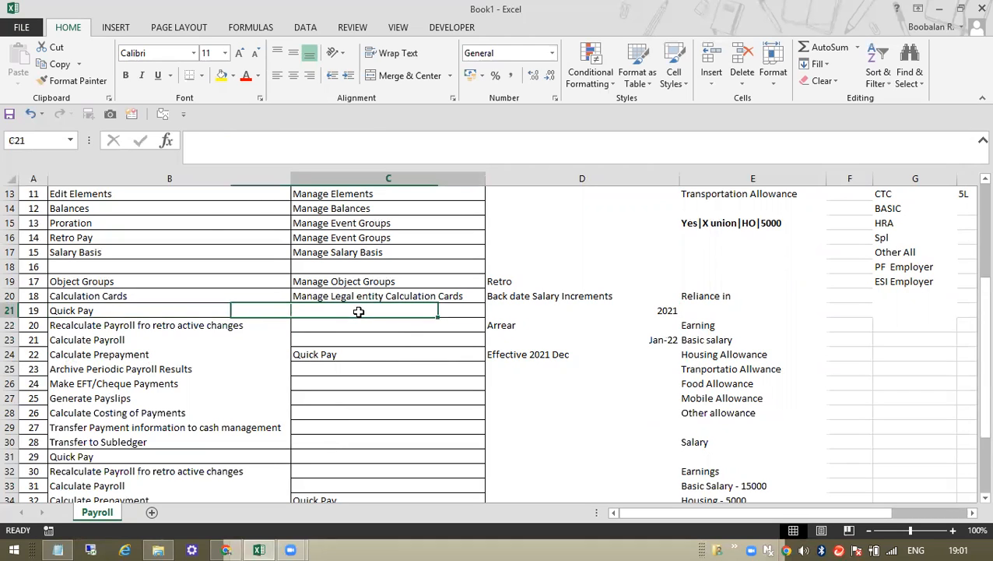
# Enter the note One Employee beside Quick Pay in cell C21, and clear the cell again.
pyautogui.write('One Employee')
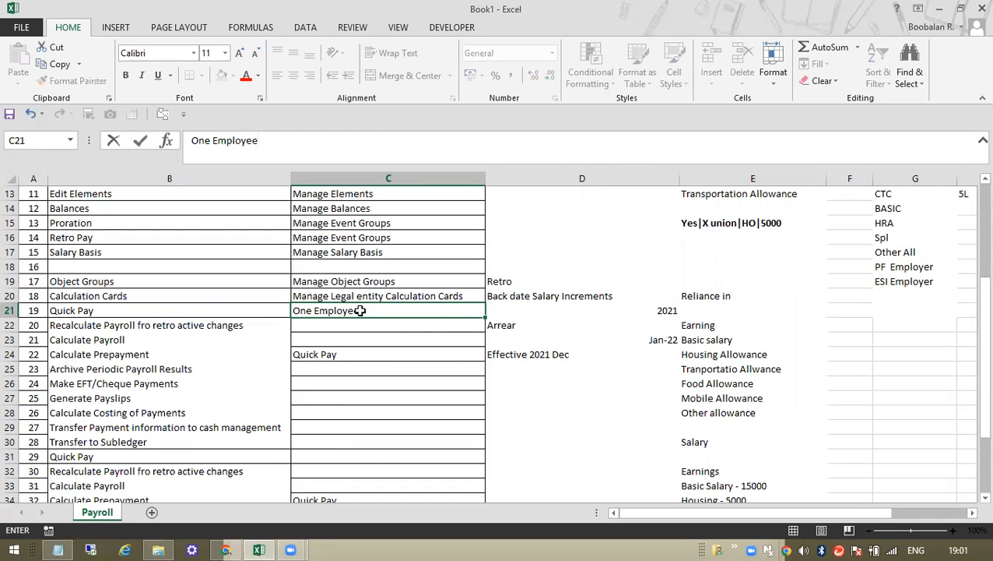
pyautogui.press('Return')
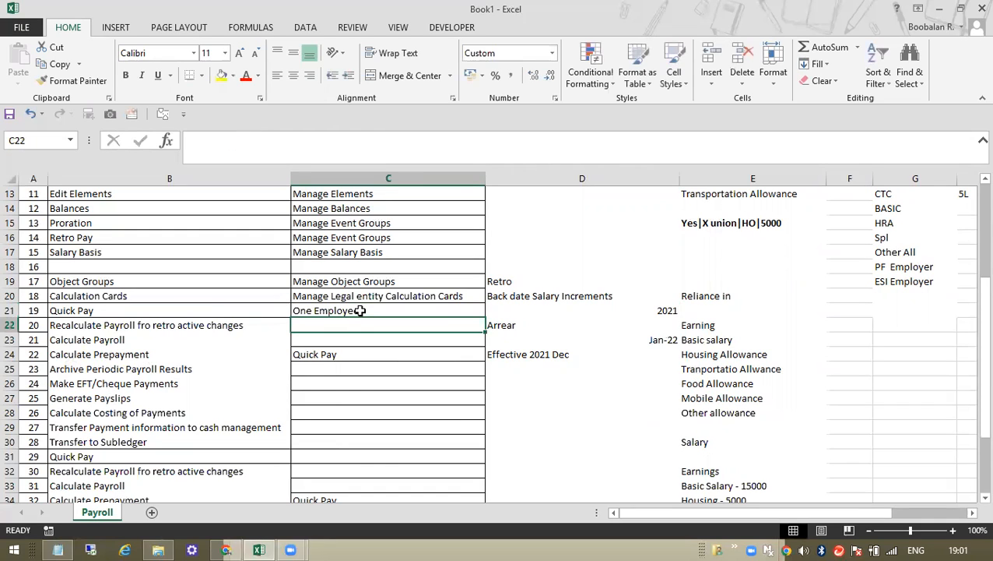
pyautogui.click(366, 312)
pyautogui.press('Delete')
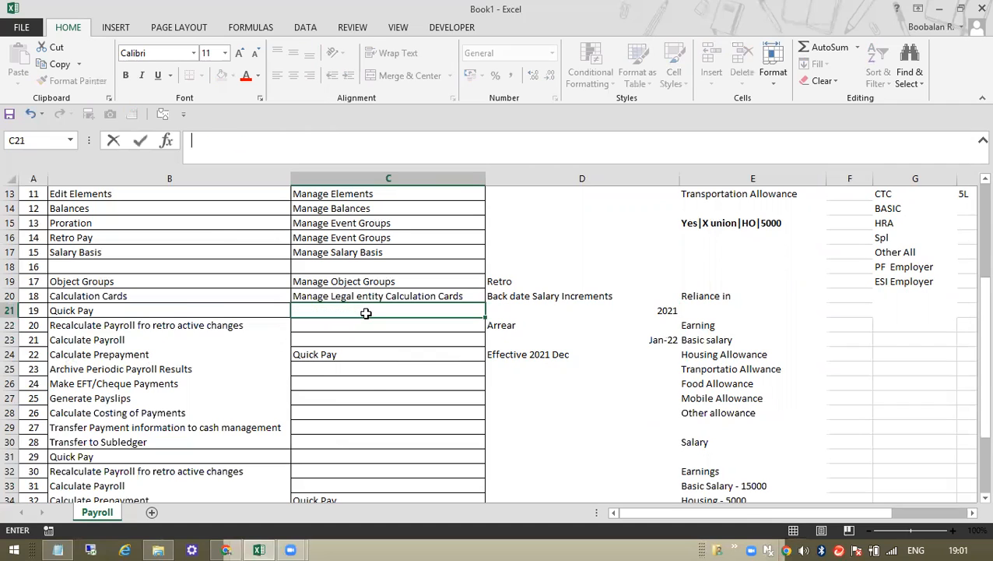
# Review the payroll processing tasks from Recalculate Payroll through Transfer to Subledger in rows 22 to 30.
pyautogui.click(97, 323)
pyautogui.click(99, 341)
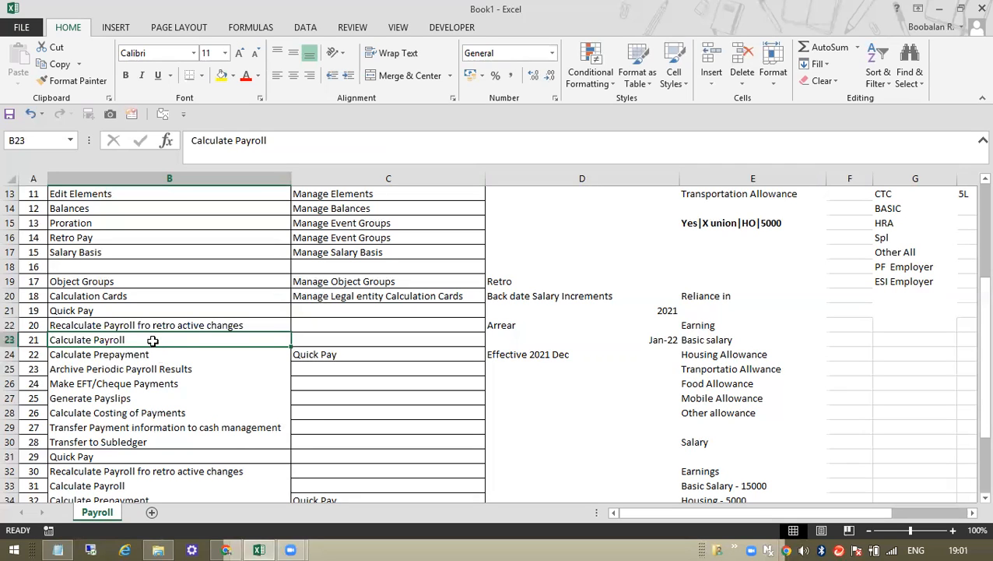
pyautogui.moveTo(155, 325); pyautogui.dragTo(146, 441)
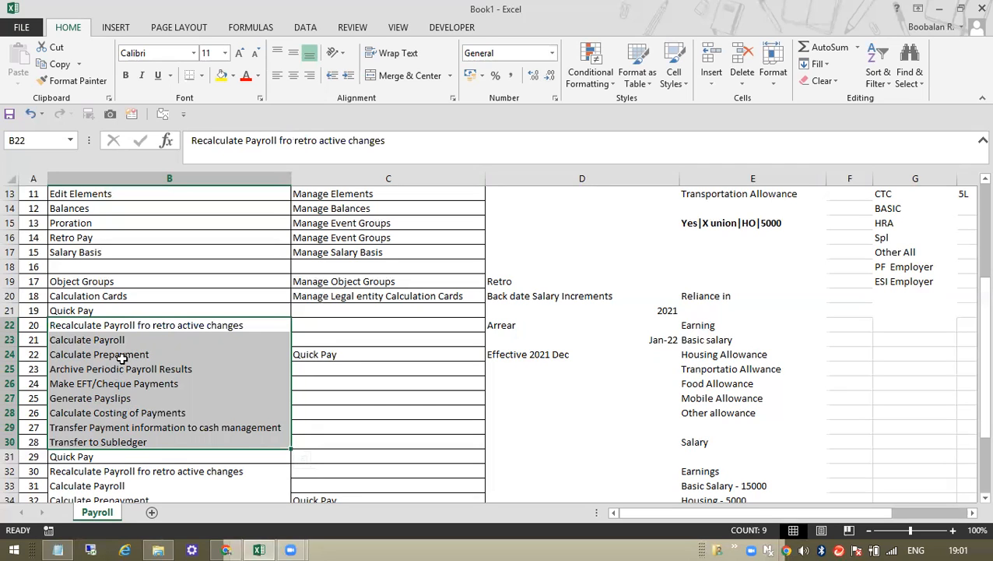
pyautogui.click(115, 330)
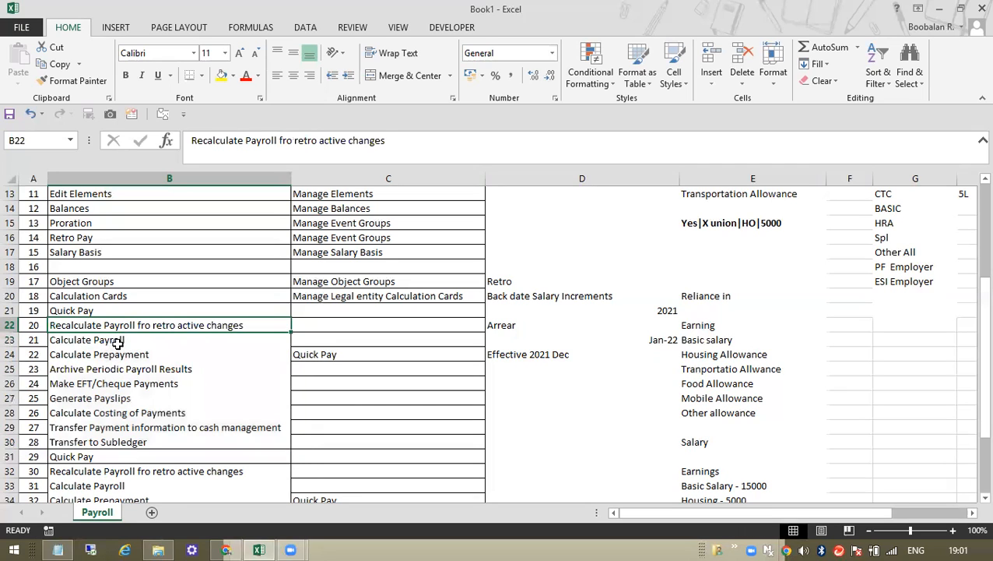
pyautogui.click(118, 341)
pyautogui.click(119, 354)
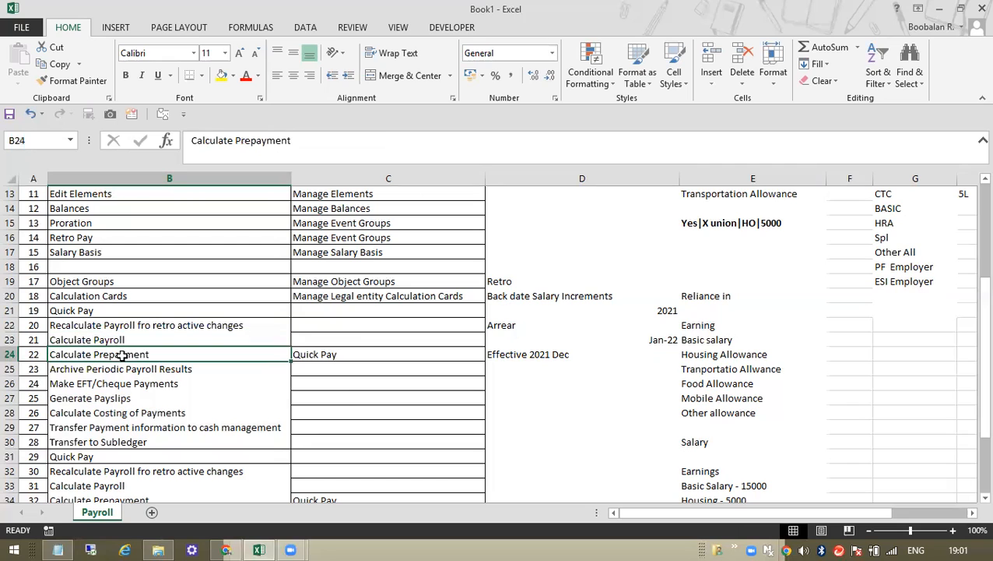
pyautogui.click(123, 370)
pyautogui.click(122, 383)
pyautogui.moveTo(37, 342); pyautogui.dragTo(41, 441)
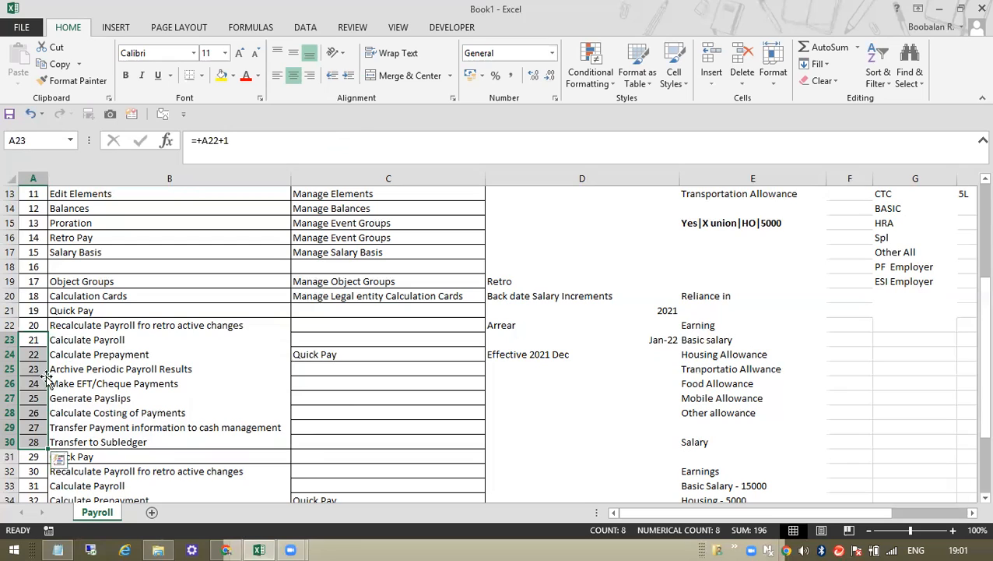
pyautogui.click(9, 369)
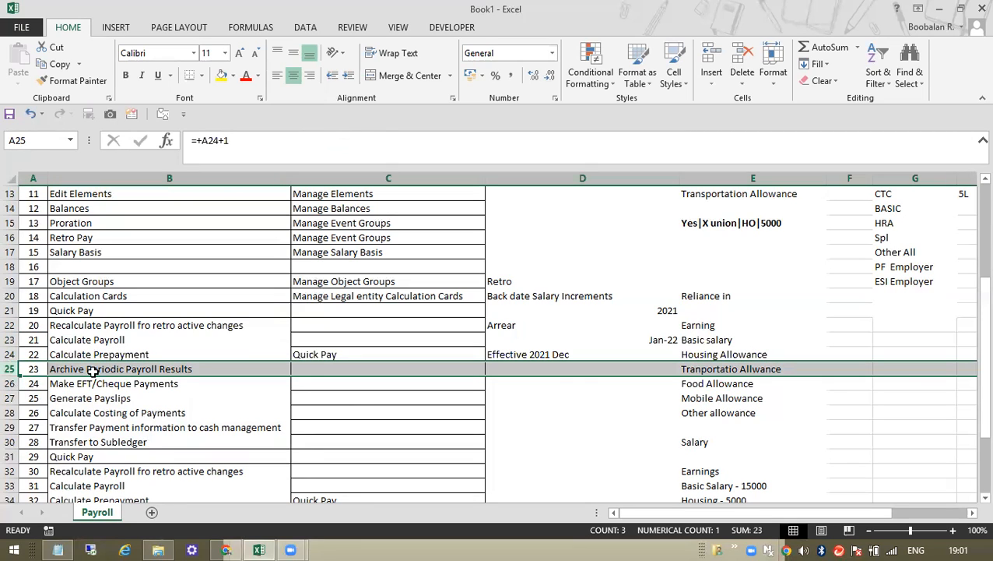
# Examine the second block of processing tasks in rows 31 to 40, from Quick Pay through Generate Payslips to Transfer to Subledger.
pyautogui.click(81, 456)
pyautogui.scroll(-2, 178, 418)
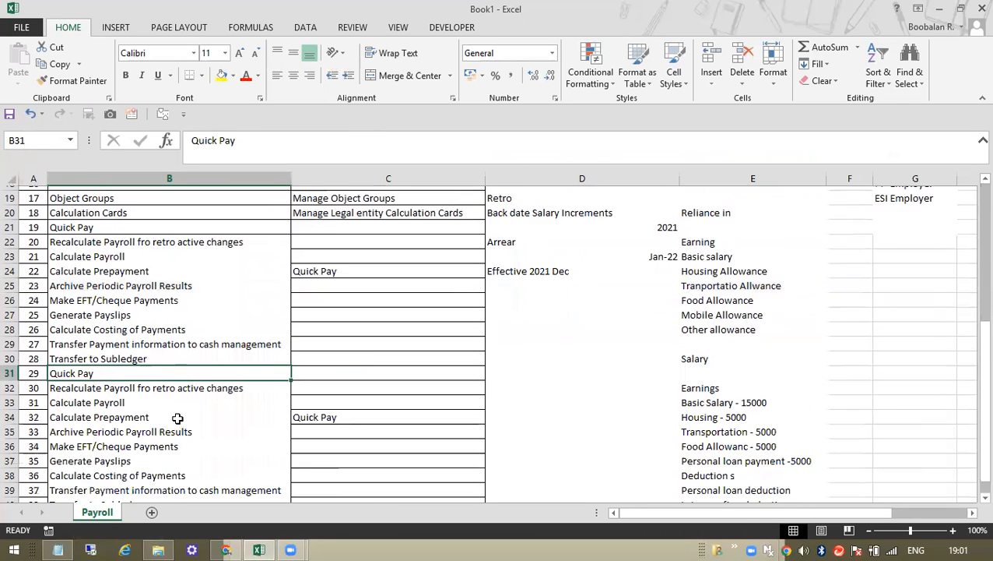
pyautogui.scroll(-1, 178, 418)
pyautogui.scroll(2, 222, 405)
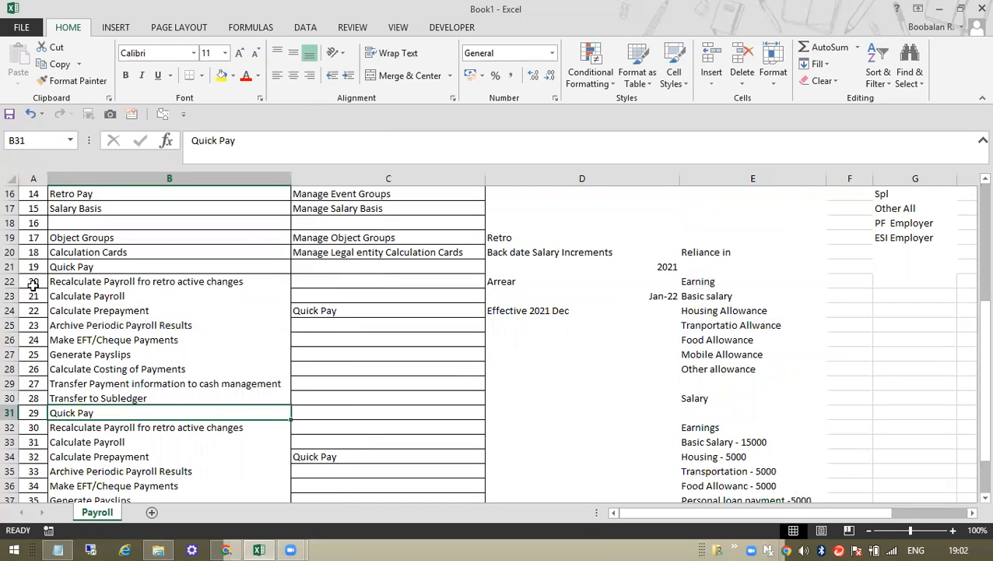
pyautogui.moveTo(34, 296); pyautogui.dragTo(32, 477)
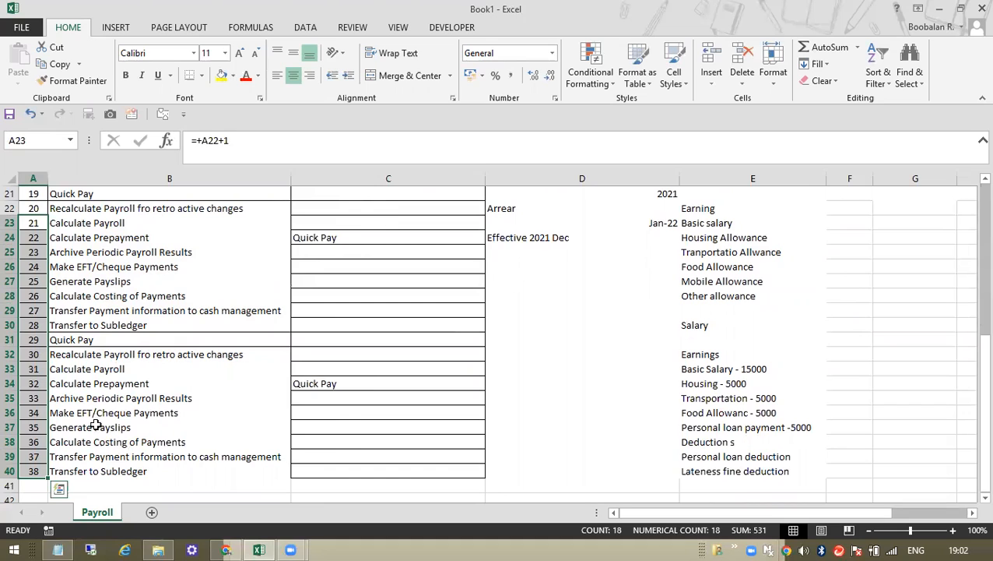
pyautogui.moveTo(75, 372); pyautogui.dragTo(100, 398)
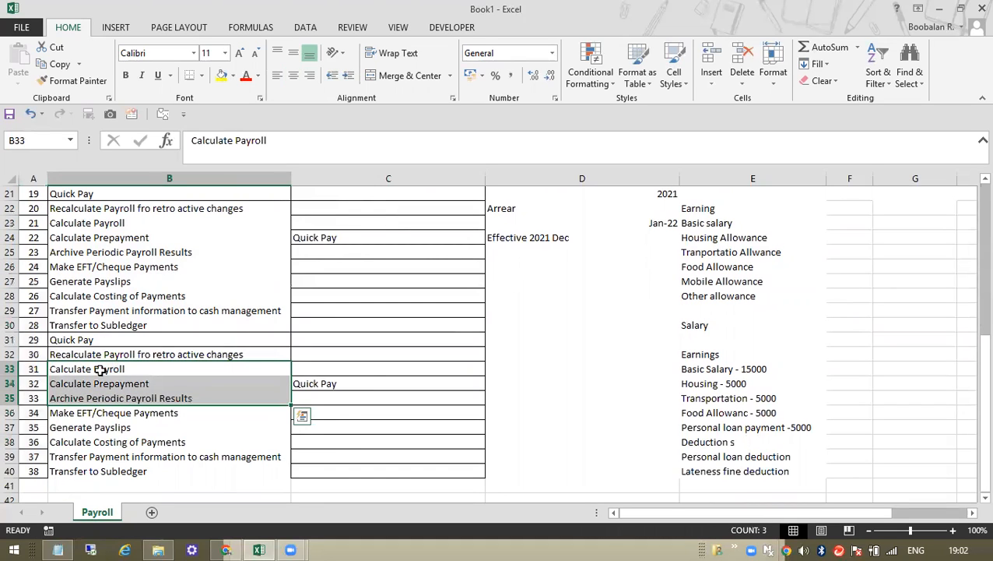
pyautogui.click(45, 367)
pyautogui.moveTo(43, 355); pyautogui.dragTo(126, 471)
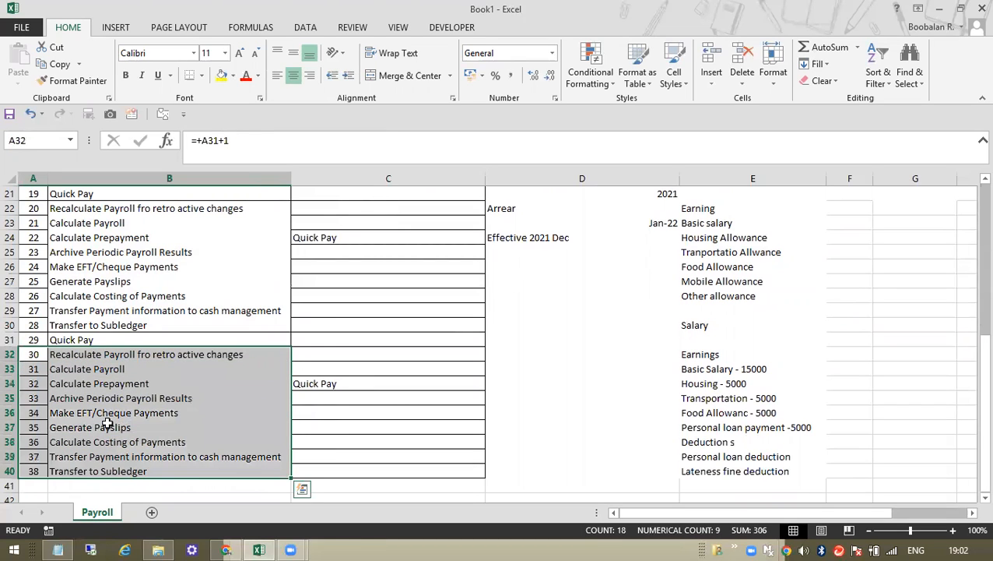
pyautogui.click(108, 424)
pyautogui.click(22, 426)
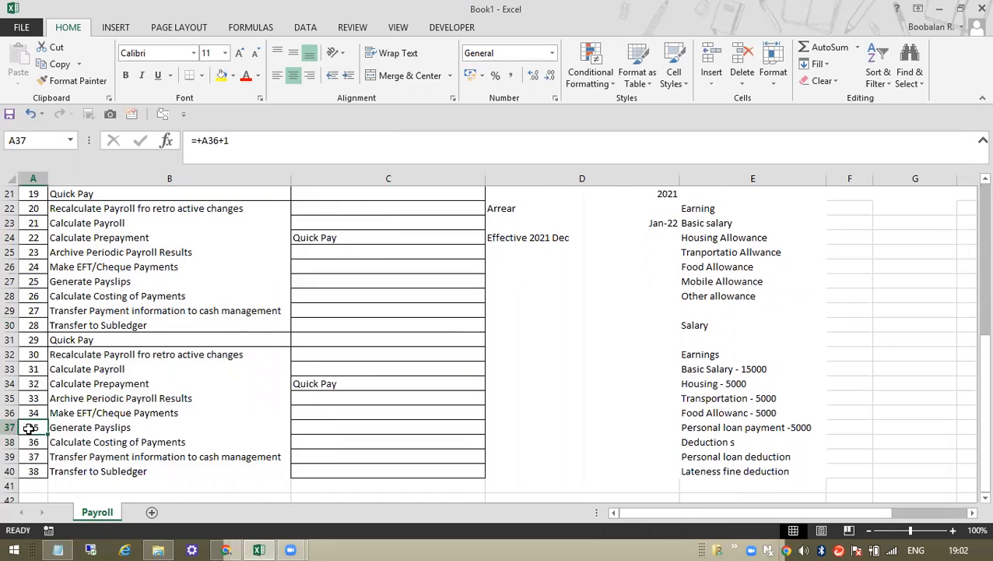
pyautogui.click(78, 427)
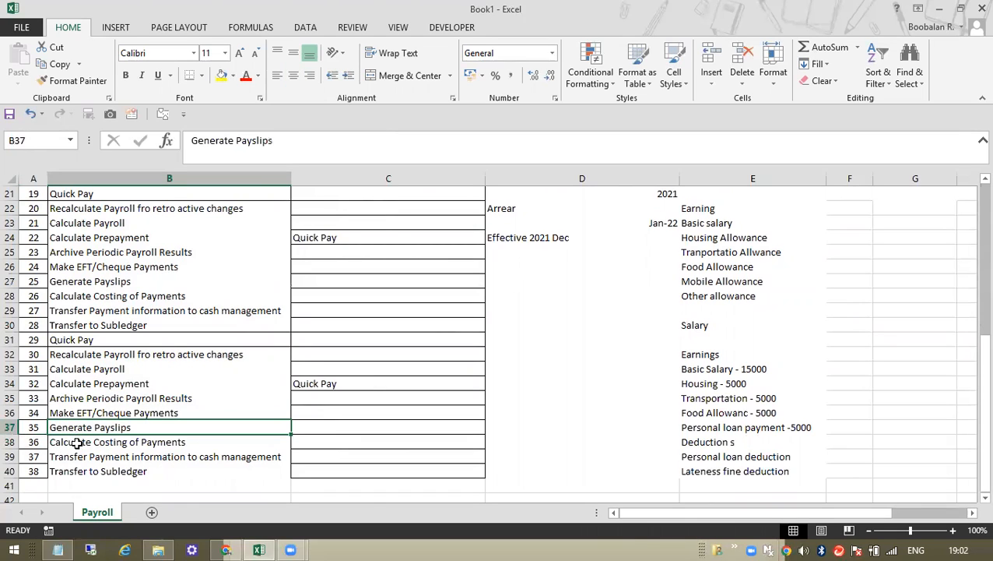
pyautogui.click(33, 427)
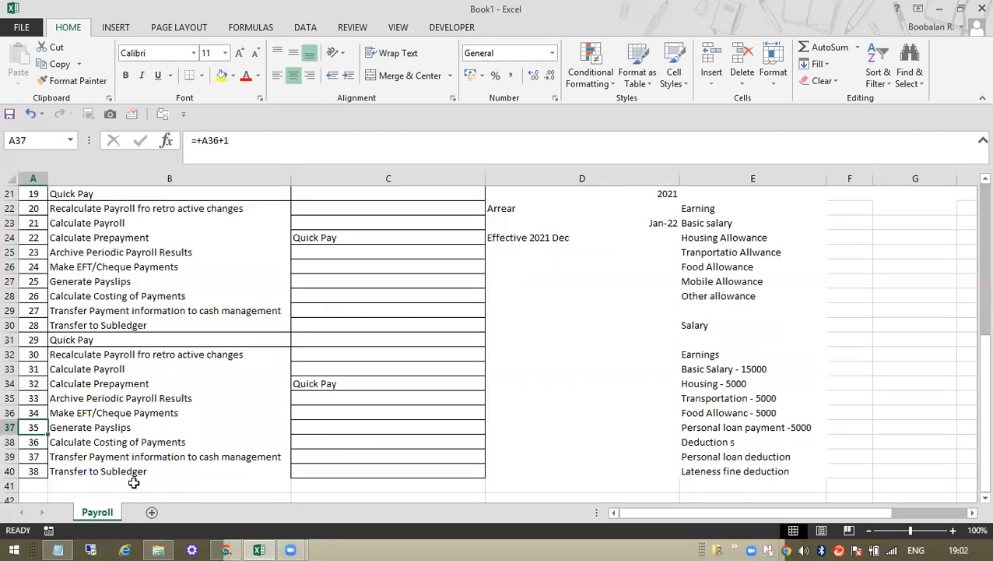
pyautogui.click(109, 474)
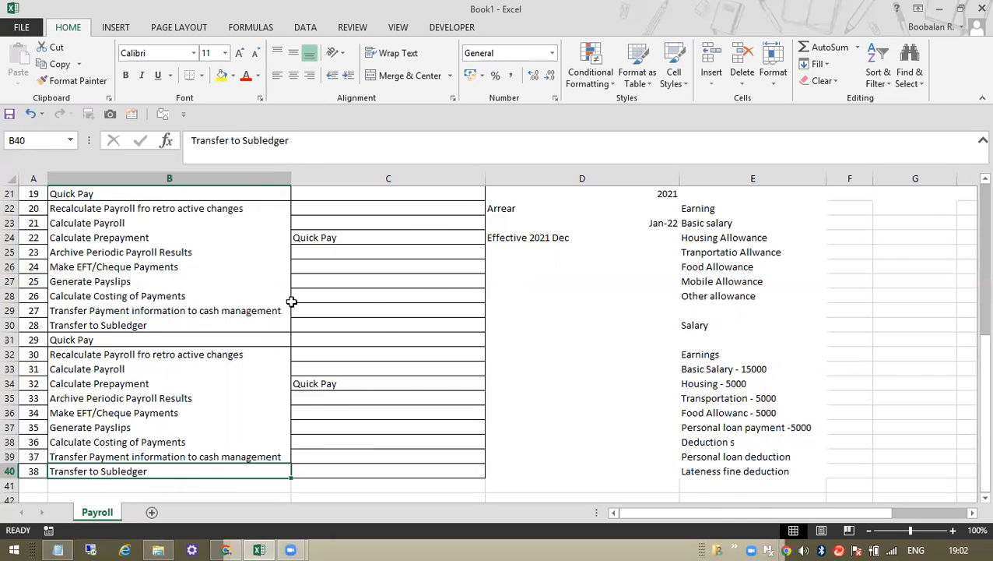
# Compare the bank-related configuration items with their task names at the start of the list, ending on the Manage Banks task in C3.
pyautogui.scroll(5, 136, 312)
pyautogui.scroll(2, 382, 372)
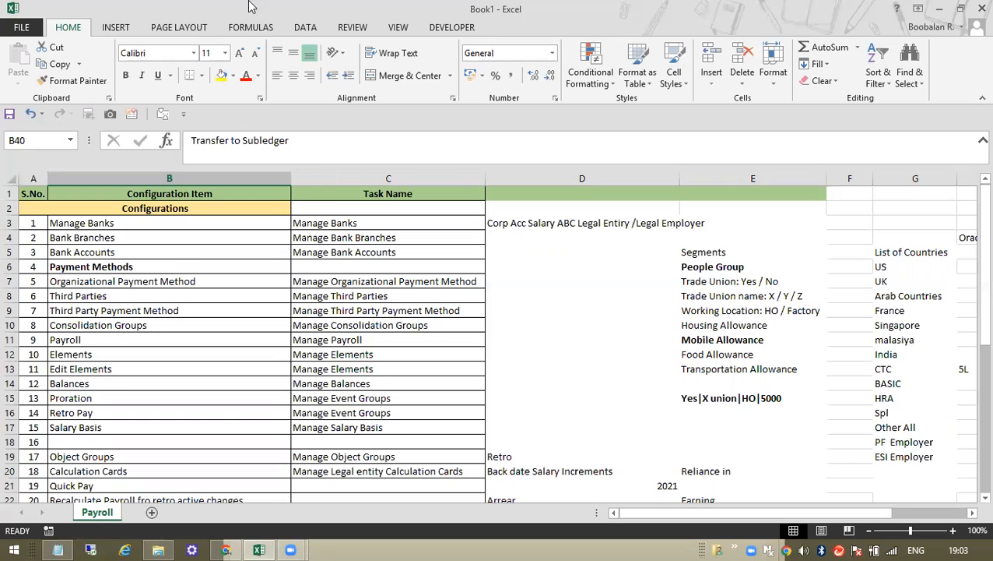
pyautogui.click(332, 233)
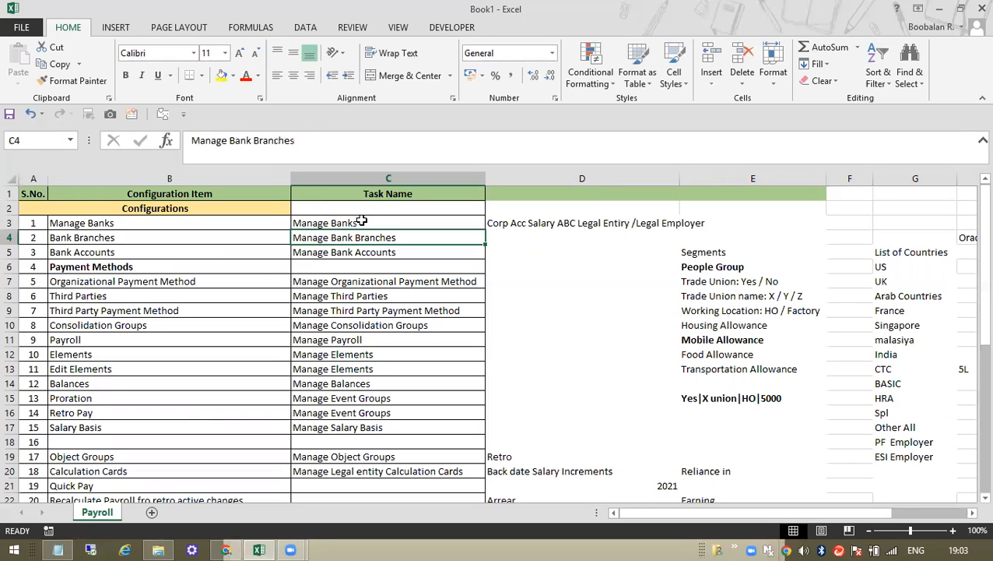
pyautogui.click(343, 223)
pyautogui.click(151, 222)
pyautogui.press('Right')
pyautogui.press('Right')
pyautogui.press('Left')
pyautogui.press('Left')
pyautogui.press('Left')
pyautogui.press('Right')
pyautogui.press('Right')
pyautogui.press('Down')
pyautogui.press('Down')
pyautogui.press('Down')
pyautogui.press('Down')
pyautogui.press('Up')
pyautogui.press('Up')
pyautogui.press('Up')
pyautogui.press('Up')
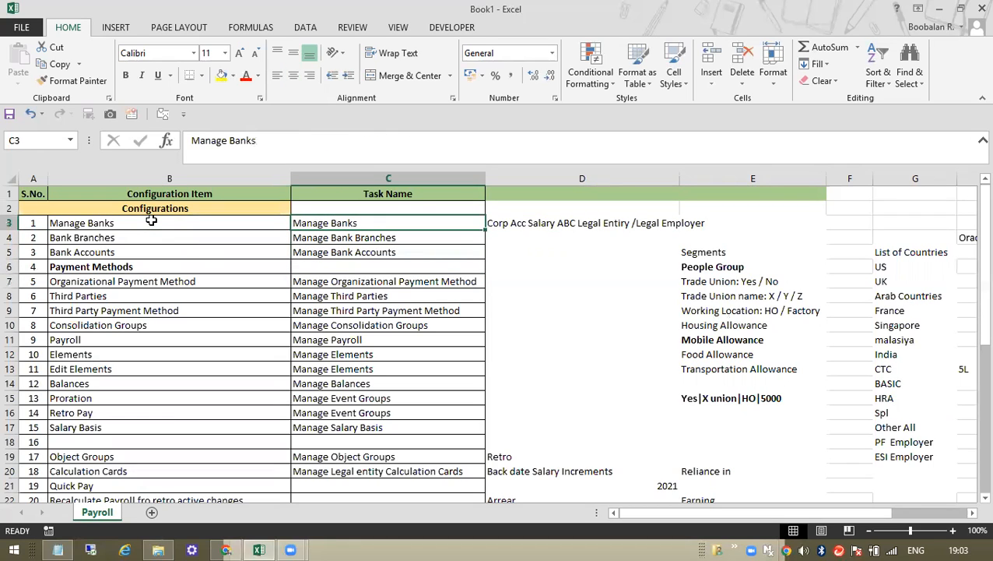
# Switch to Oracle Fusion Cloud Applications in the browser and open Setup and Maintenance.
pyautogui.click(224, 548)
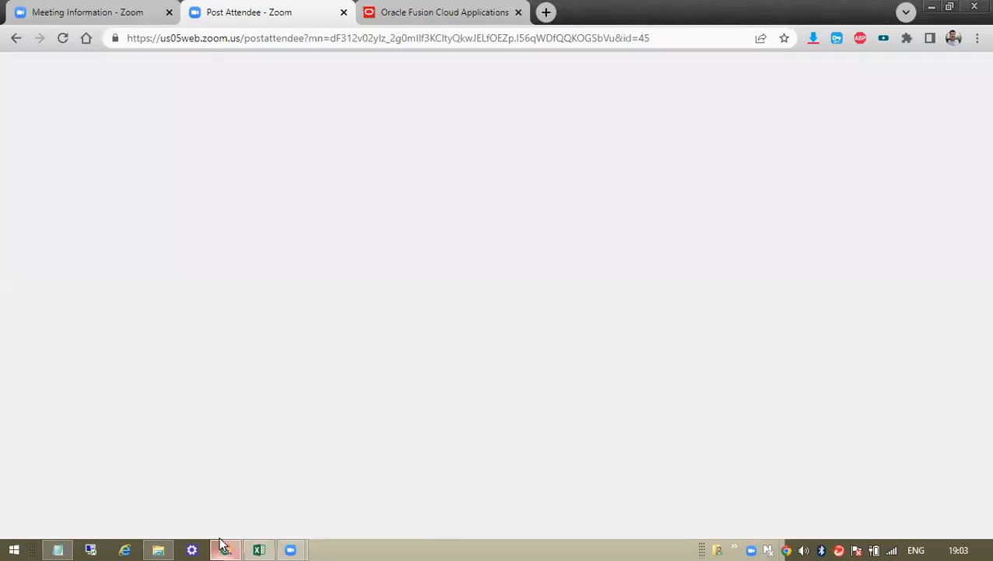
pyautogui.click(436, 12)
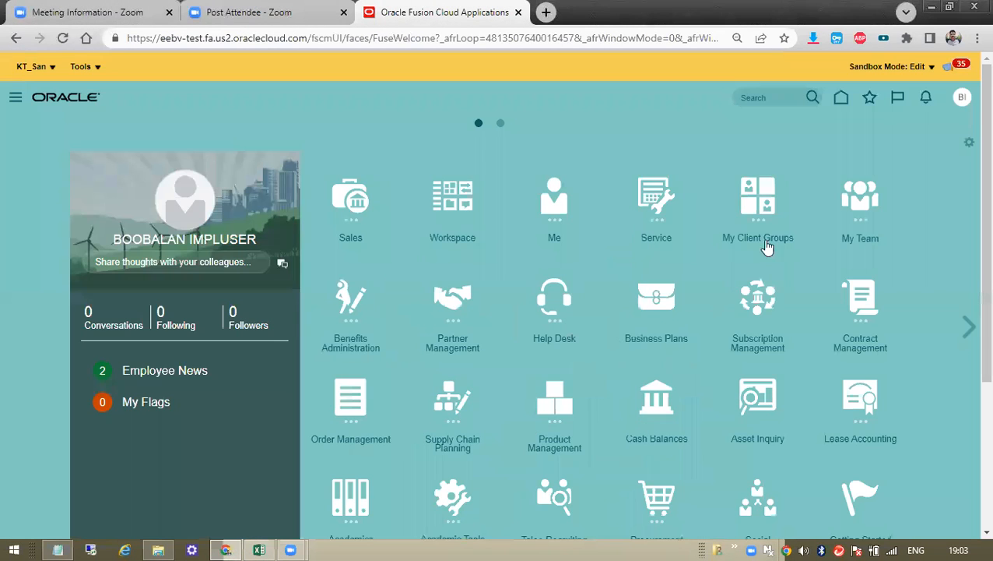
pyautogui.click(964, 98)
pyautogui.click(740, 300)
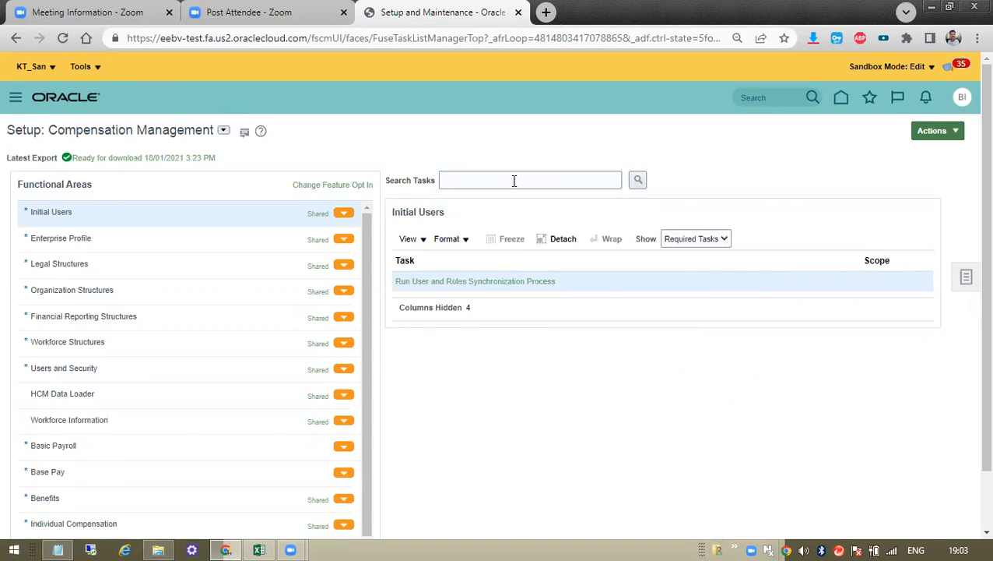
# Copy the task name Manage Banks from the Excel worksheet and search for it among the Compensation Management setup tasks.
pyautogui.hotkey('alt', 'Tab')
pyautogui.moveTo(266, 142); pyautogui.dragTo(205, 130)
pyautogui.hotkey('ctrl', 'c')
pyautogui.hotkey('alt', 'Tab')
pyautogui.hotkey('ctrl', 'v')
pyautogui.click(637, 180)
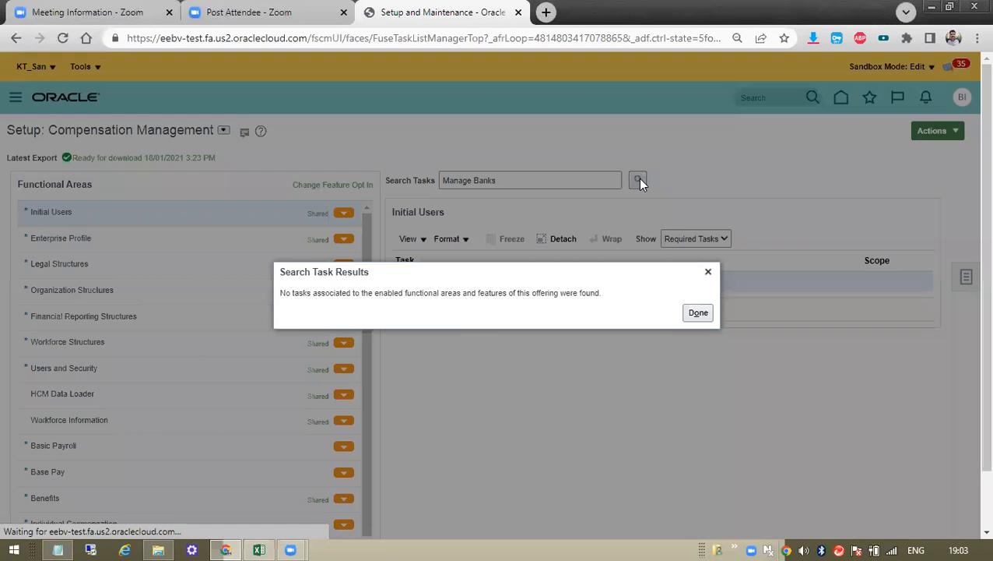
pyautogui.click(709, 272)
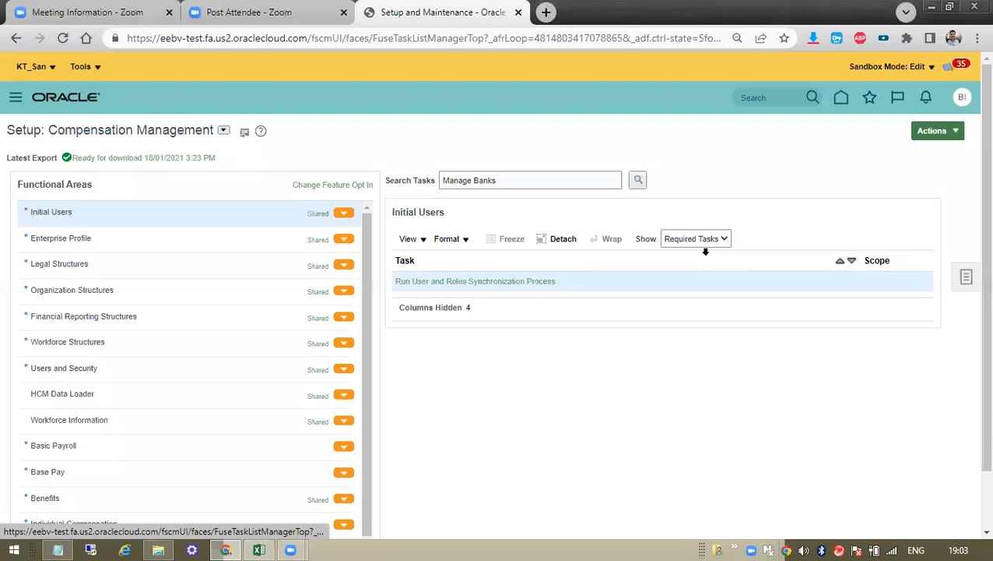
# Show All Tasks instead of only the required ones and repeat the search for Manage Banks.
pyautogui.click(697, 239)
pyautogui.press('Return')
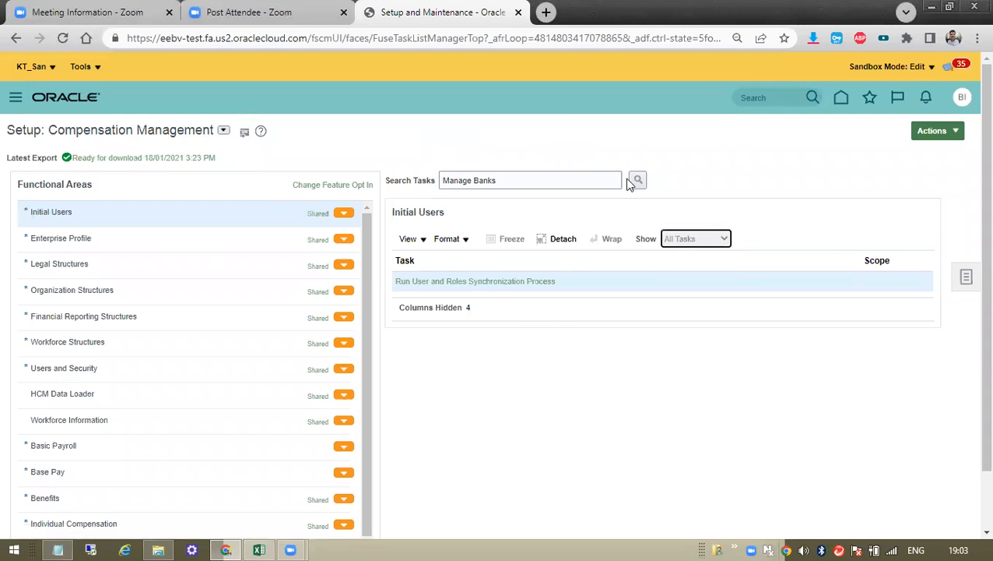
pyautogui.click(636, 182)
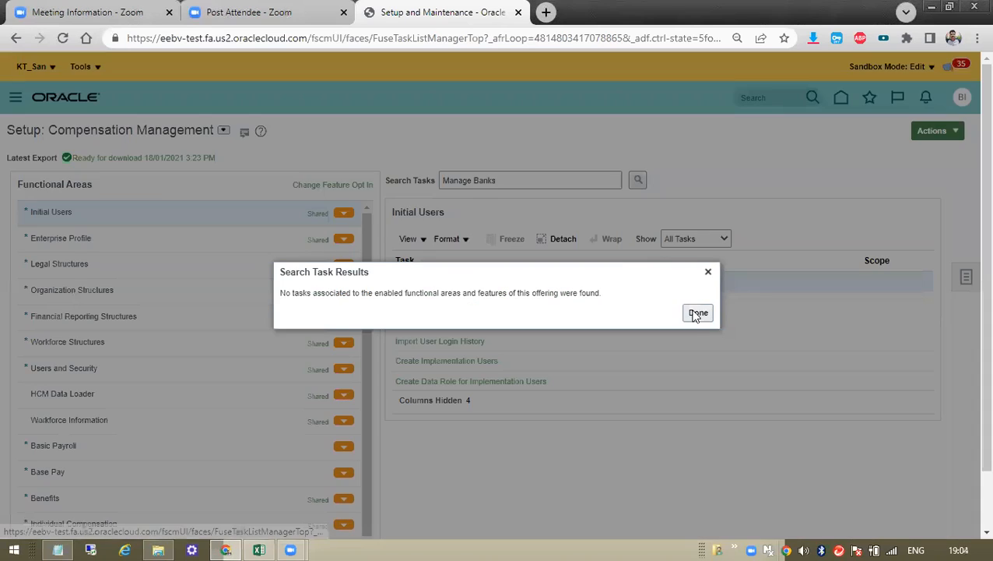
pyautogui.click(707, 270)
# Shorten the task search term to Banks, run the search and dismiss the results.
pyautogui.click(471, 181)
pyautogui.hotkey('shift', 'Home')
pyautogui.press('BackSpace')
pyautogui.click(636, 181)
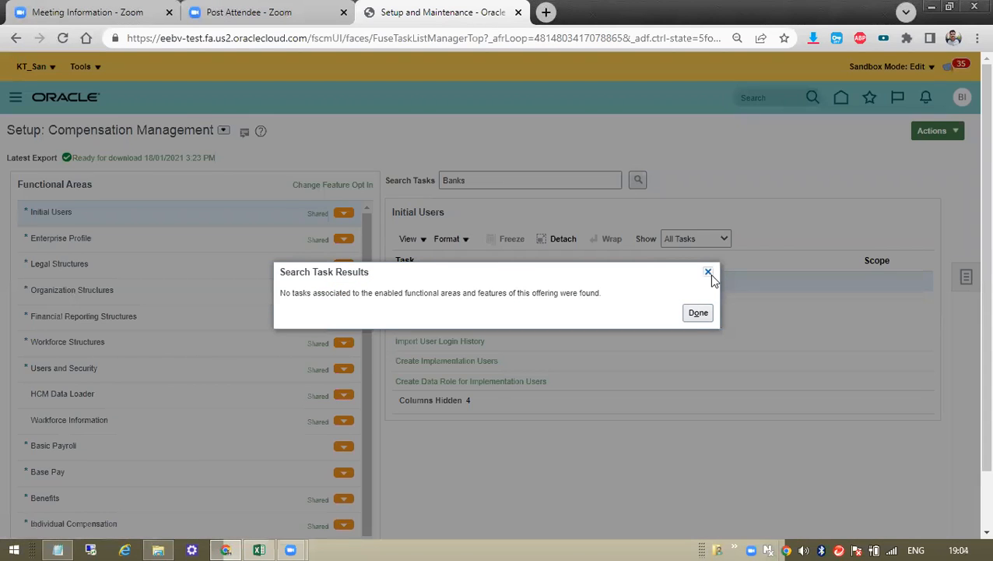
pyautogui.click(707, 270)
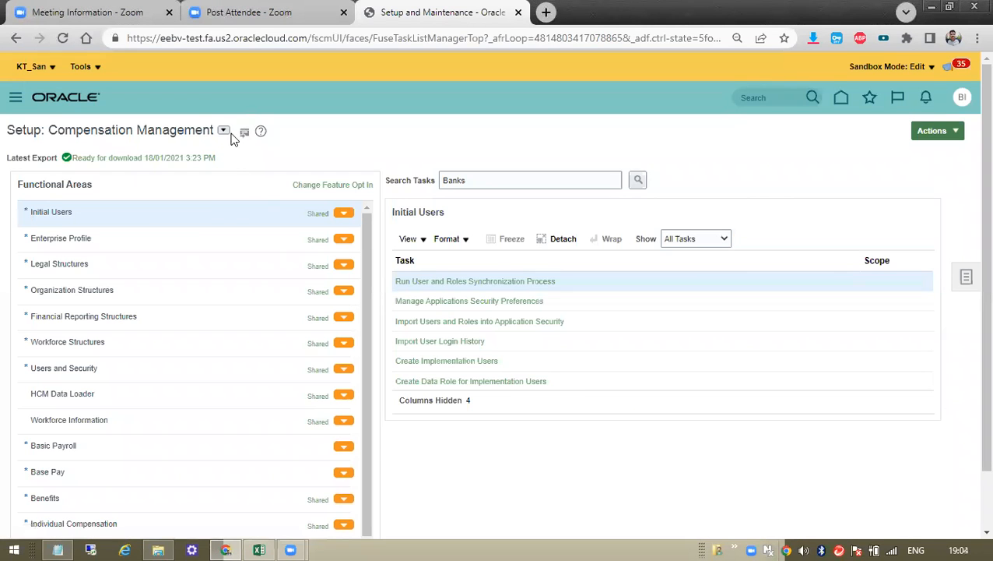
# Search all of Setup and Maintenance for Manage Banks and open the matching task.
pyautogui.click(967, 278)
pyautogui.click(846, 281)
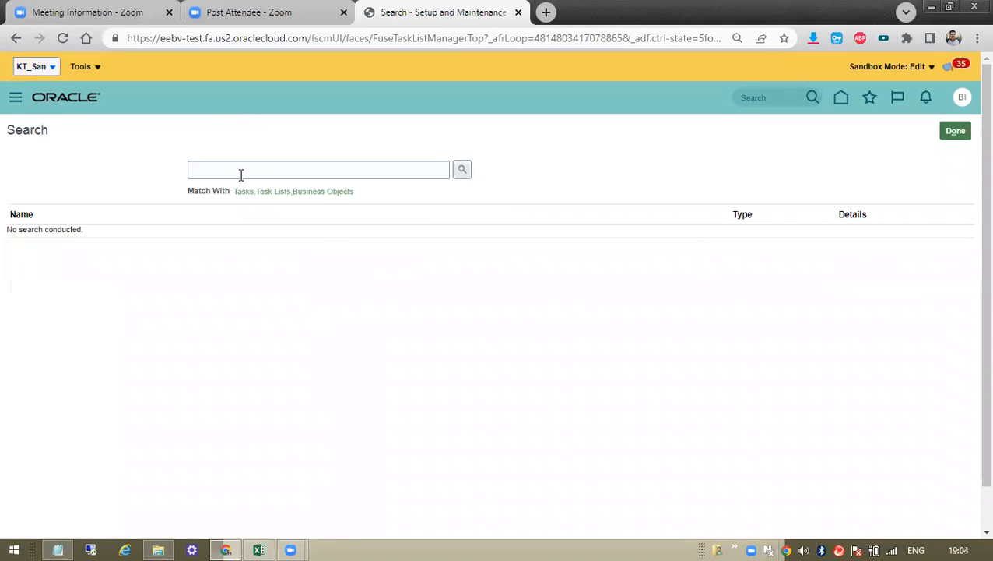
pyautogui.click(240, 172)
pyautogui.write('Manage Banks')
pyautogui.click(460, 171)
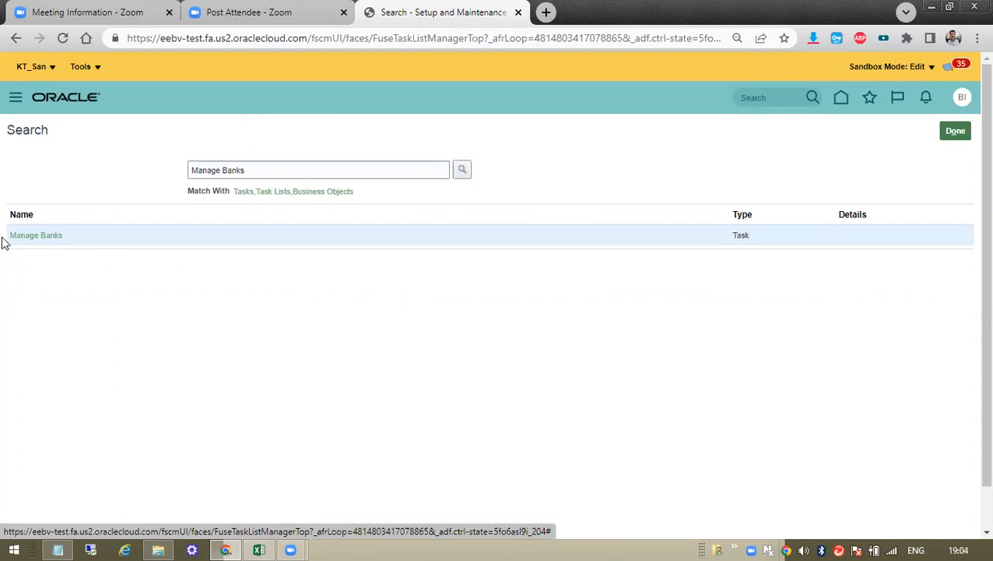
pyautogui.click(39, 236)
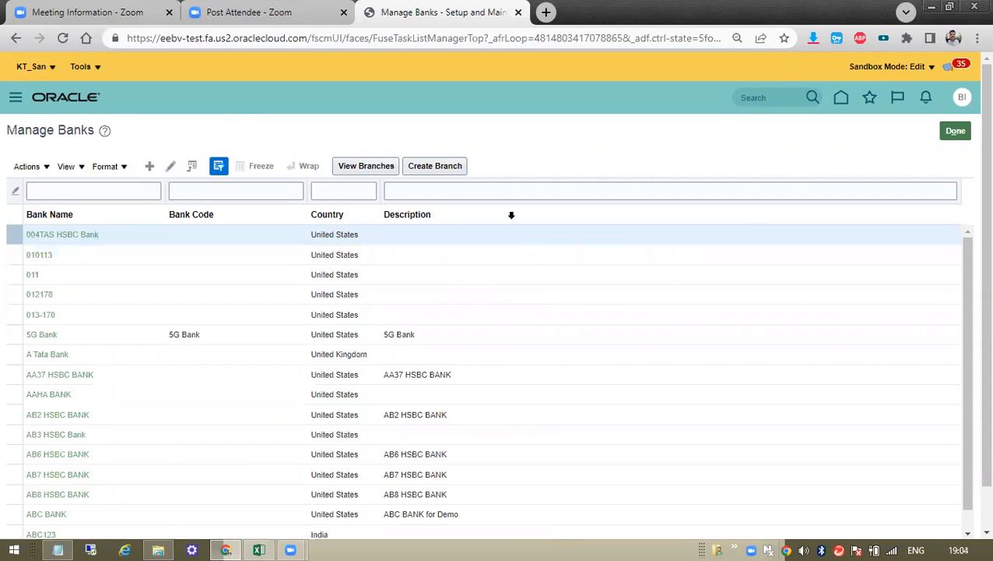
# Open the AA37 HSBC BANK record and examine its country, bank name, bank code, description and taxpayer ID fields.
pyautogui.click(86, 375)
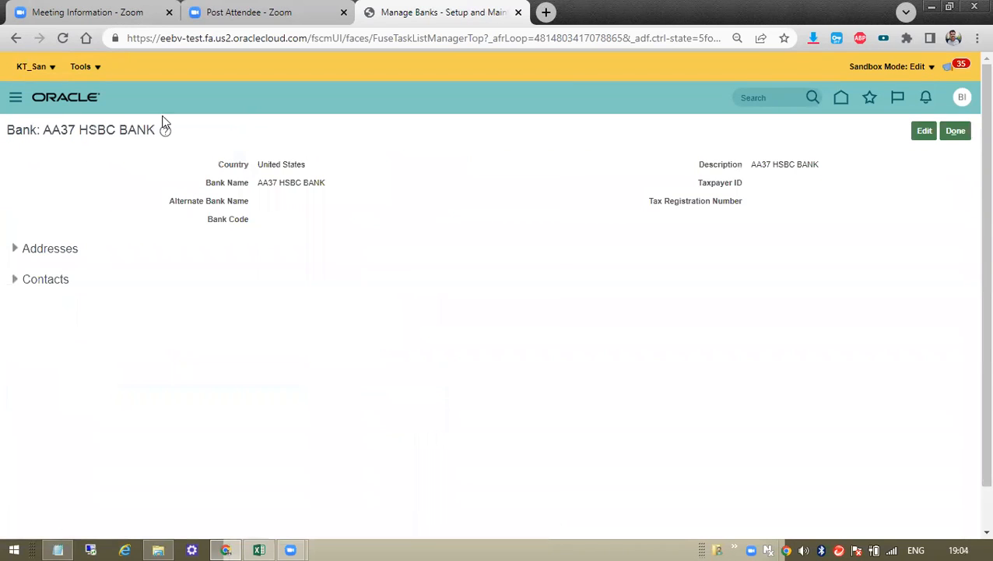
pyautogui.moveTo(262, 163); pyautogui.dragTo(344, 163)
pyautogui.moveTo(262, 182); pyautogui.dragTo(337, 187)
pyautogui.click(239, 208)
pyautogui.moveTo(240, 207); pyautogui.dragTo(273, 206)
pyautogui.moveTo(303, 182); pyautogui.dragTo(285, 218)
pyautogui.moveTo(697, 183); pyautogui.dragTo(748, 185)
pyautogui.moveTo(691, 163); pyautogui.dragTo(740, 165)
pyautogui.moveTo(630, 269); pyautogui.dragTo(343, 386)
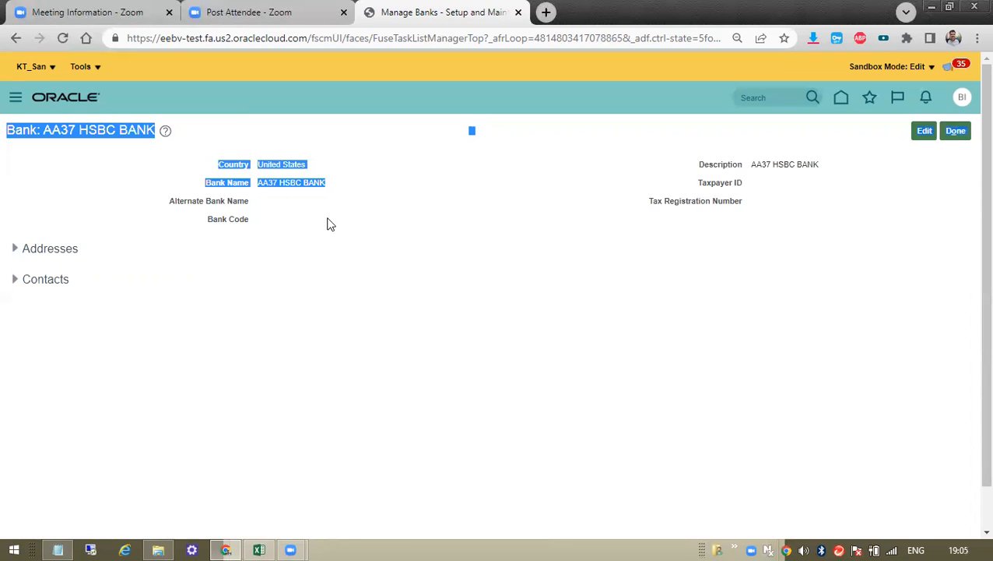
# Expand the AA37 HSBC BANK record's addresses, review the primary address and return to the bank list.
pyautogui.click(13, 248)
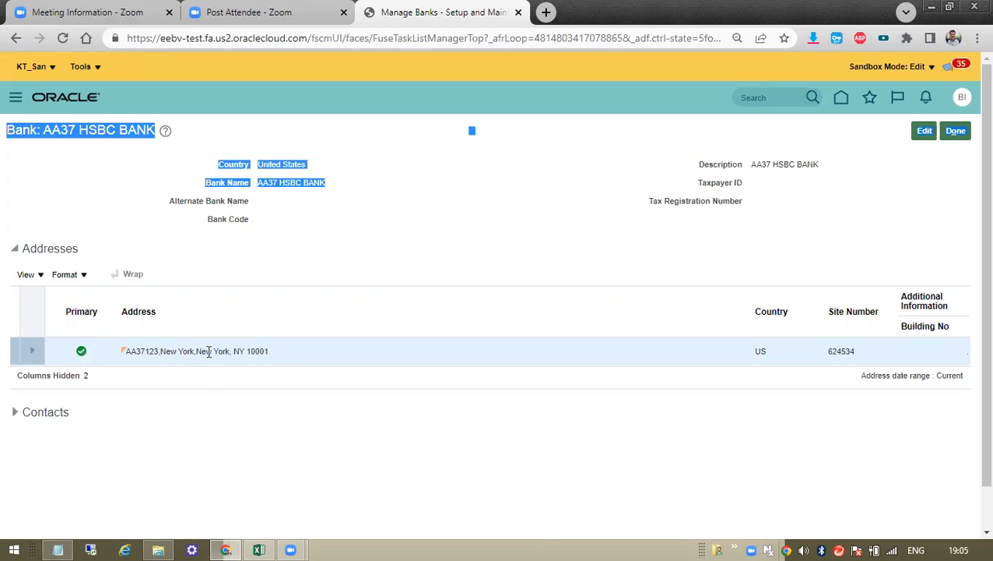
pyautogui.doubleClick(277, 182)
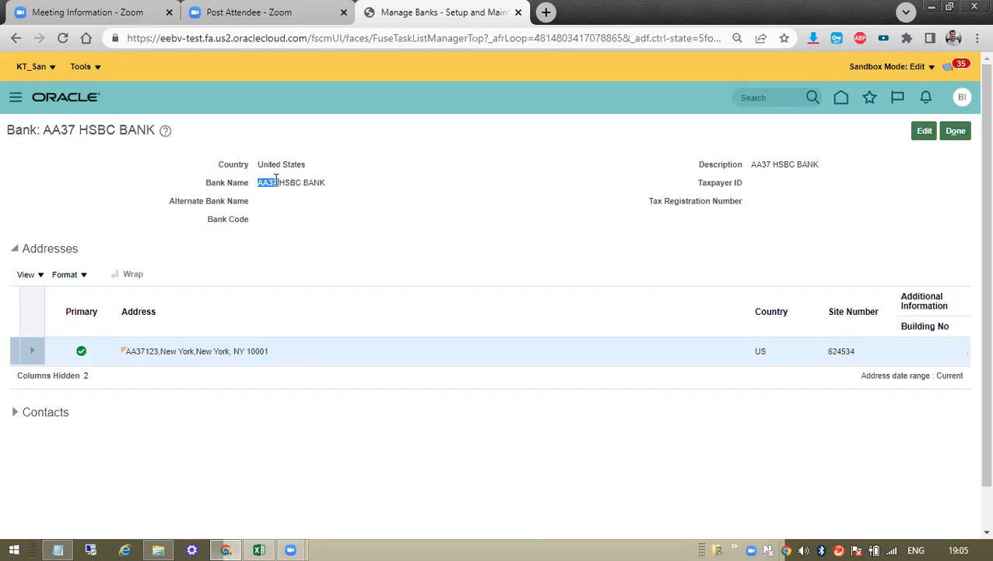
pyautogui.doubleClick(280, 182)
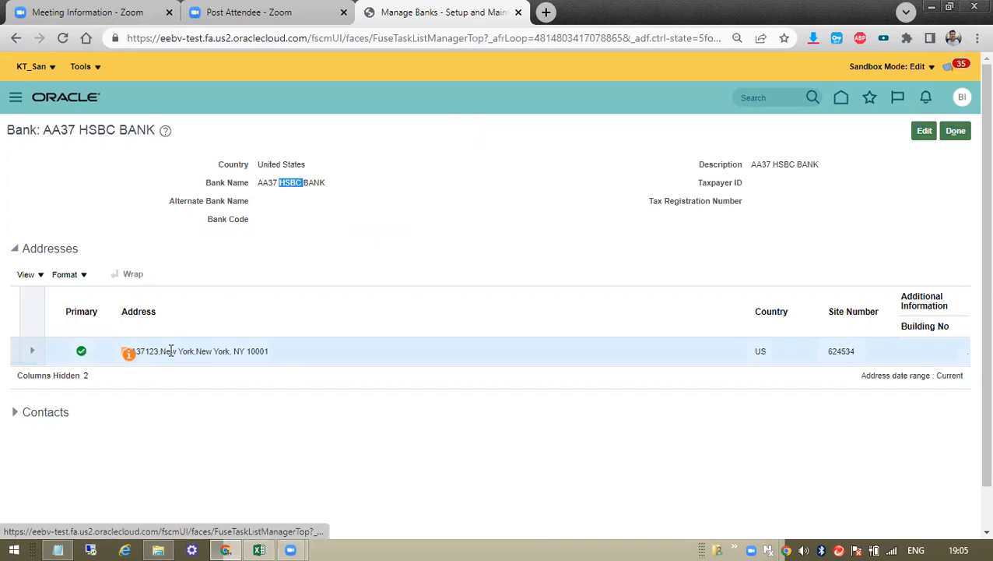
pyautogui.moveTo(858, 353); pyautogui.dragTo(253, 363)
pyautogui.click(228, 364)
pyautogui.click(959, 134)
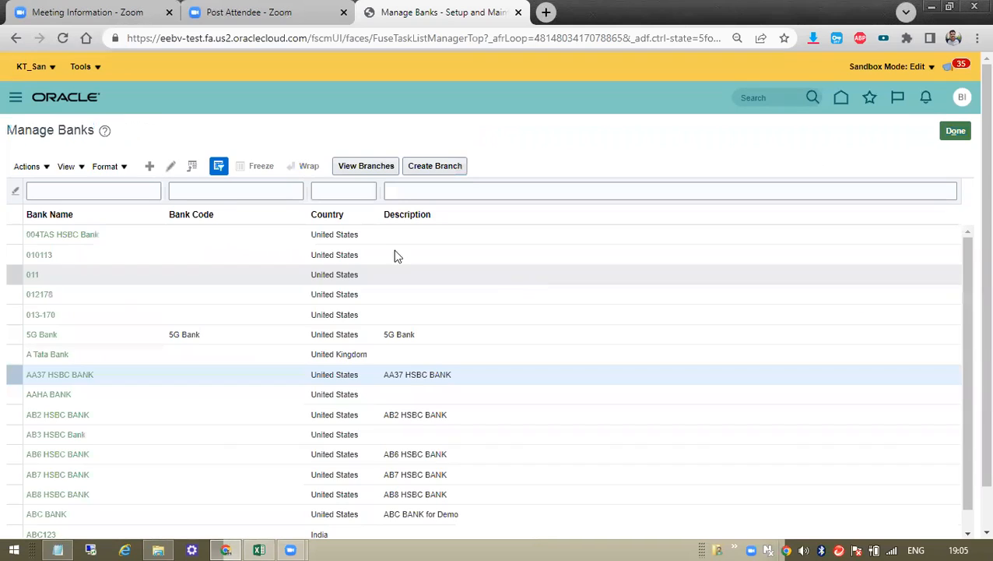
# Start a new bank record and bring up its country choices.
pyautogui.click(151, 168)
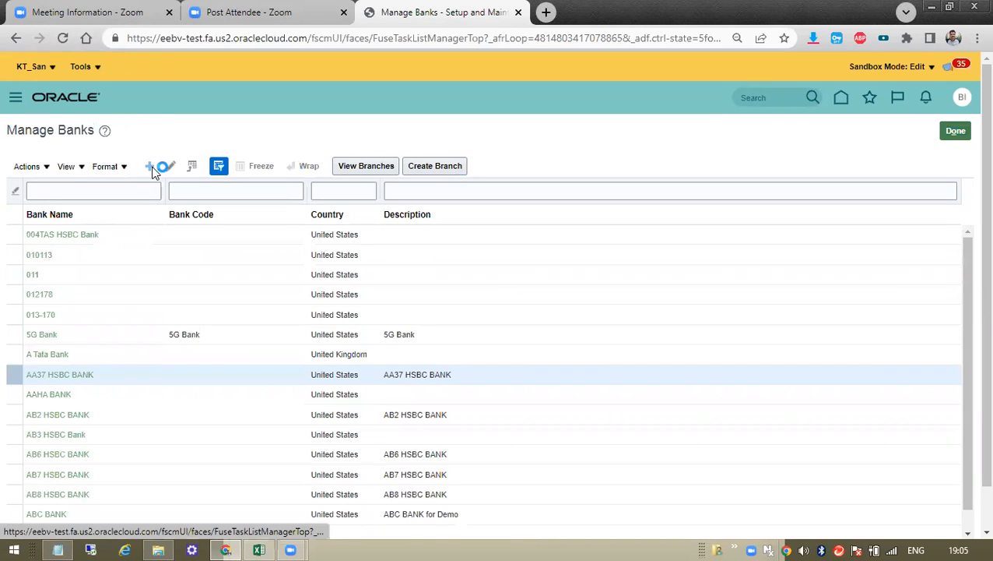
pyautogui.click(349, 169)
pyautogui.click(299, 170)
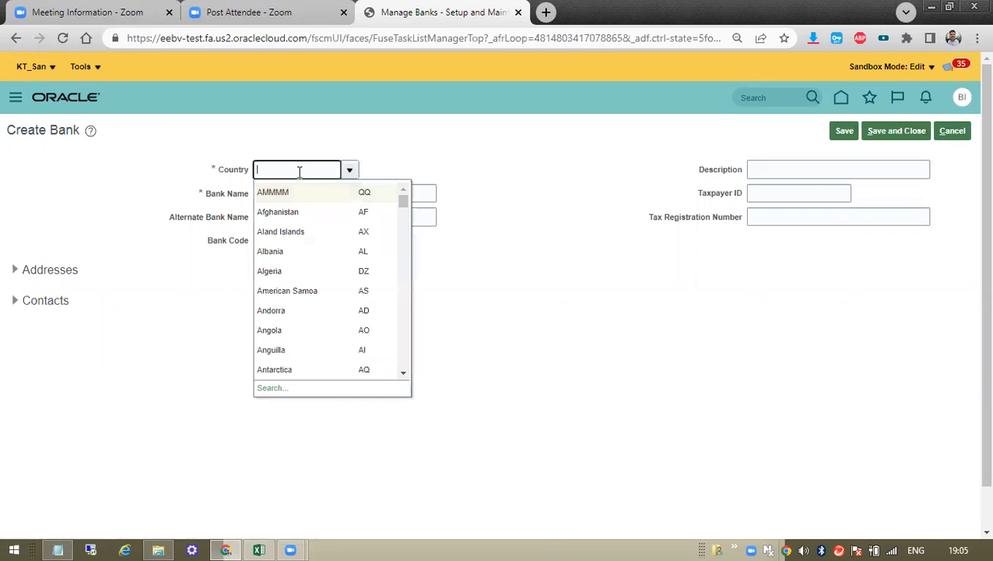
# Try to find the new bank's country by searching the country names for INDIA.
pyautogui.write('uin')
pyautogui.press('BackSpace')
pyautogui.write('INDIA')
pyautogui.click(269, 388)
pyautogui.doubleClick(484, 271)
pyautogui.click(545, 323)
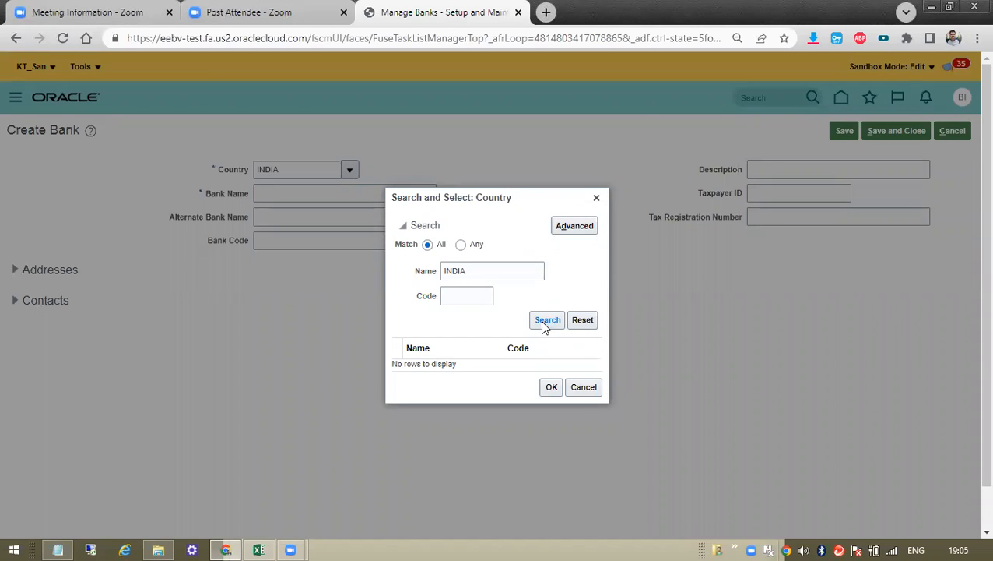
# Retry the country search with the name in, switch the matching to Any and close the search.
pyautogui.doubleClick(486, 270)
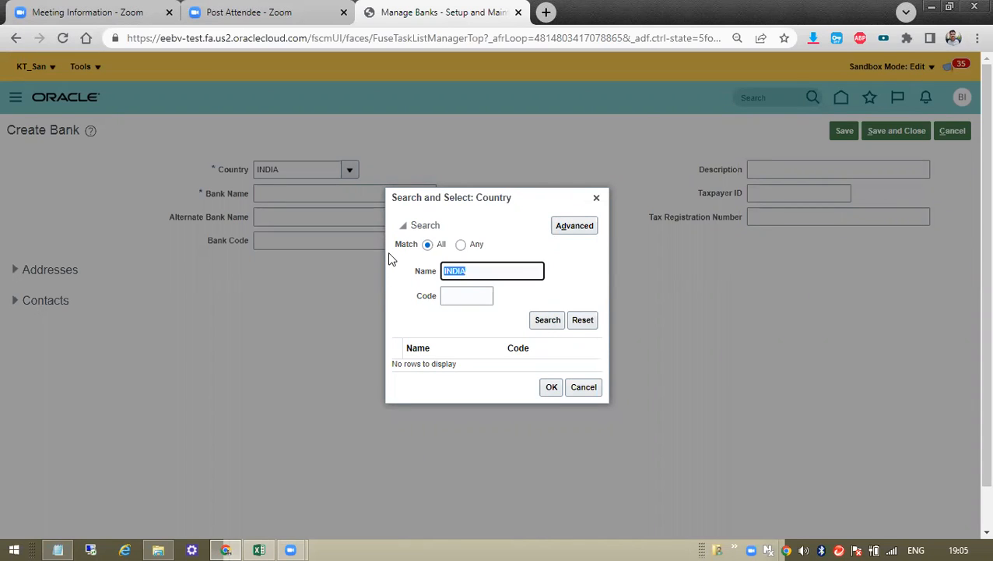
pyautogui.write('in')
pyautogui.click(550, 326)
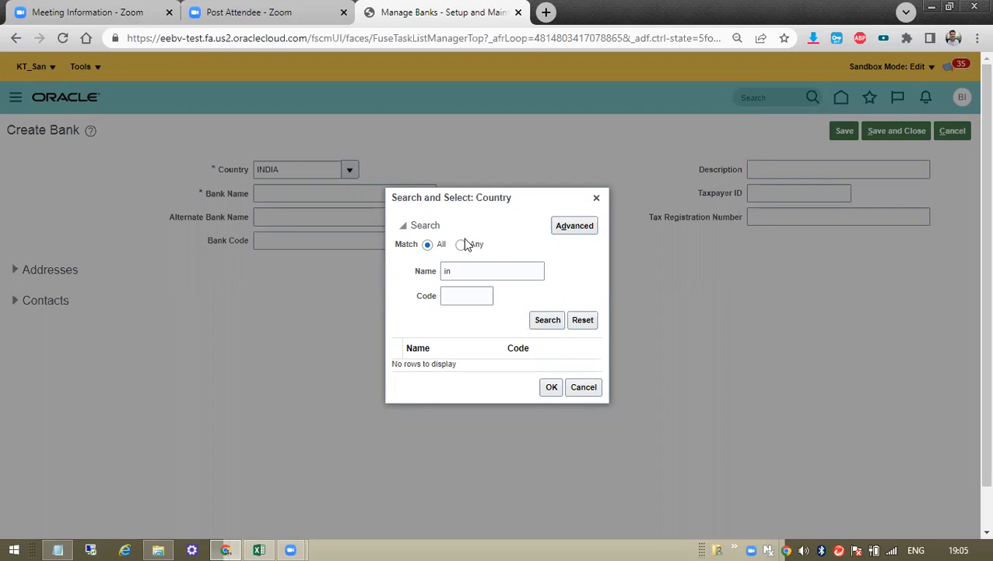
pyautogui.click(461, 245)
pyautogui.click(559, 319)
pyautogui.click(595, 198)
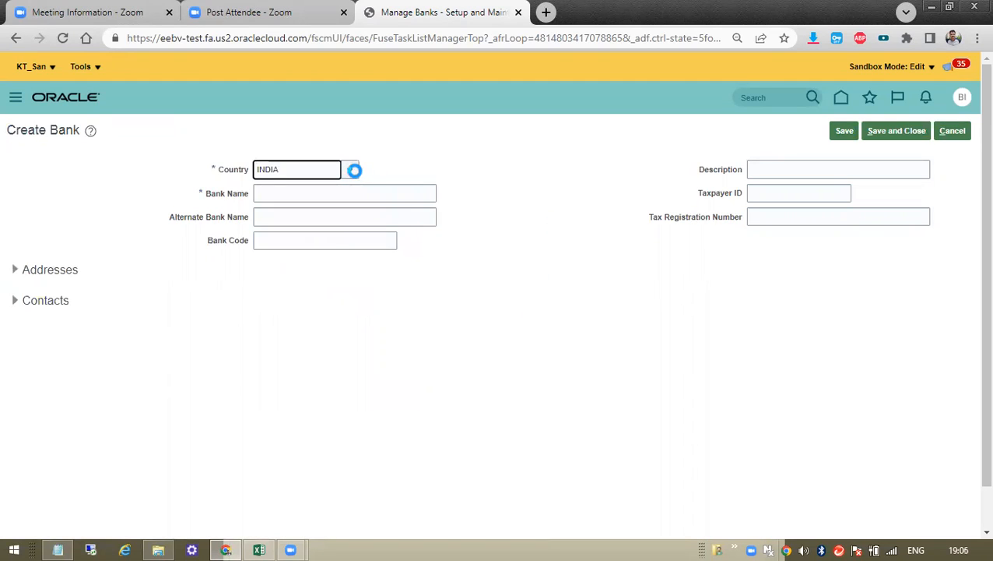
# Set the new bank's country to India from the list of countries.
pyautogui.click(354, 170)
pyautogui.scroll(-5, 343, 362)
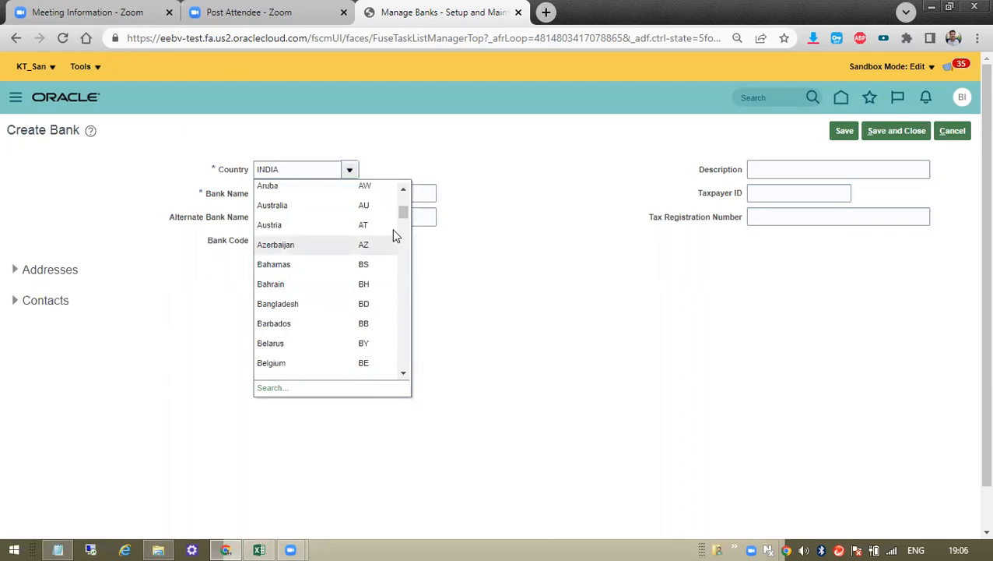
pyautogui.moveTo(406, 211); pyautogui.dragTo(406, 260)
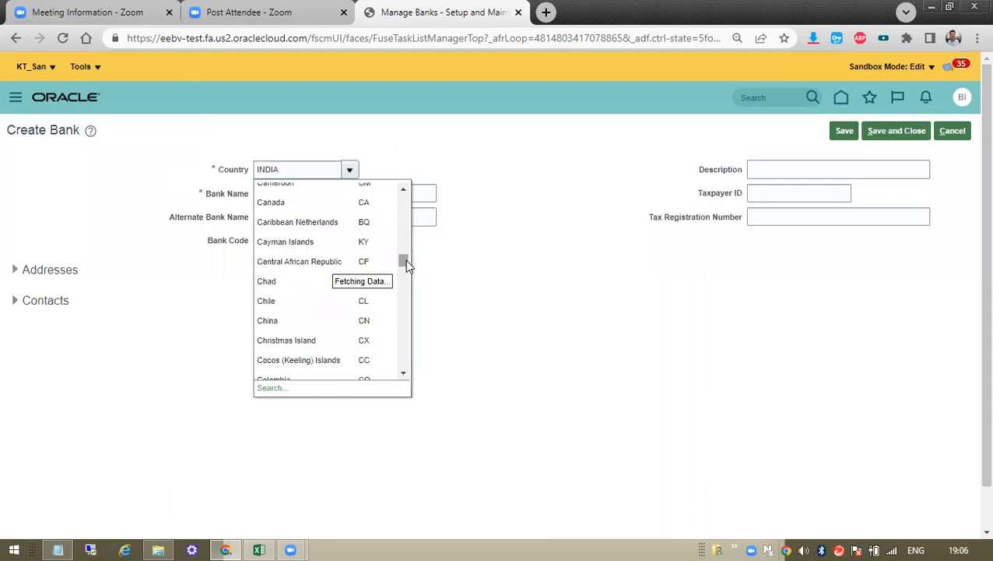
pyautogui.click(403, 374)
pyautogui.click(403, 374)
pyautogui.click(402, 370)
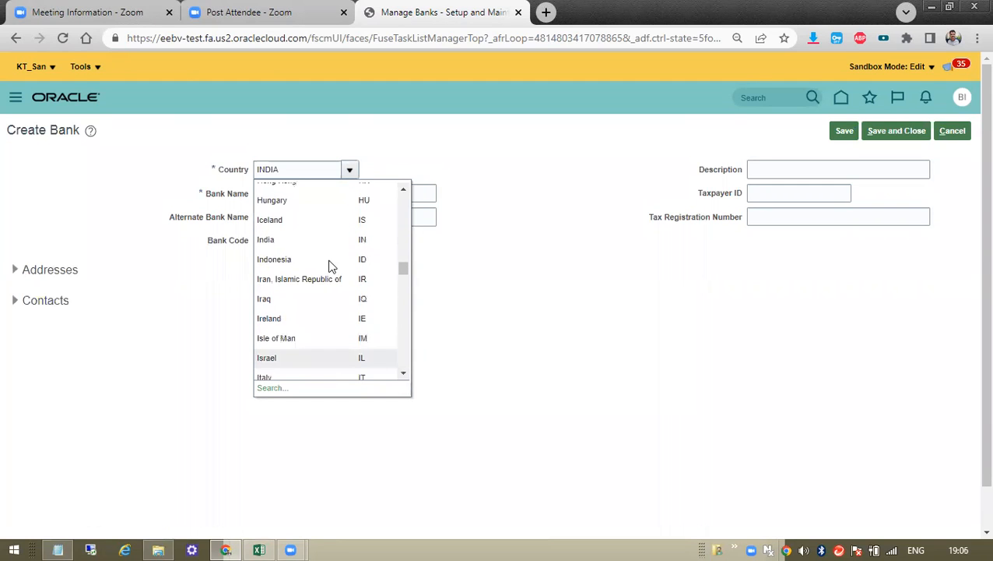
pyautogui.click(322, 241)
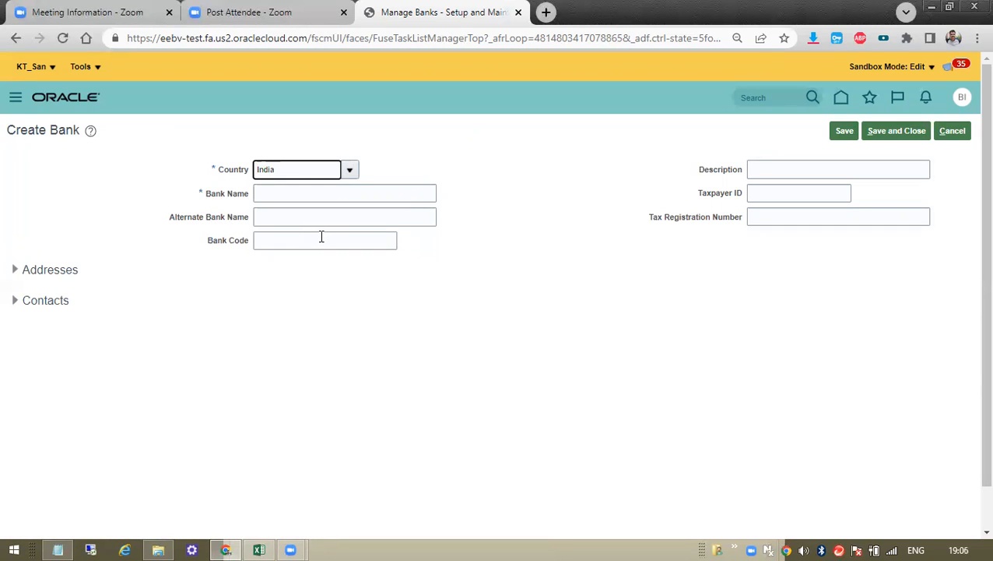
# Enter SBI Vel Bank as both bank name and alternate bank name, and VEL001 as the bank code.
pyautogui.click(317, 192)
pyautogui.write('S')
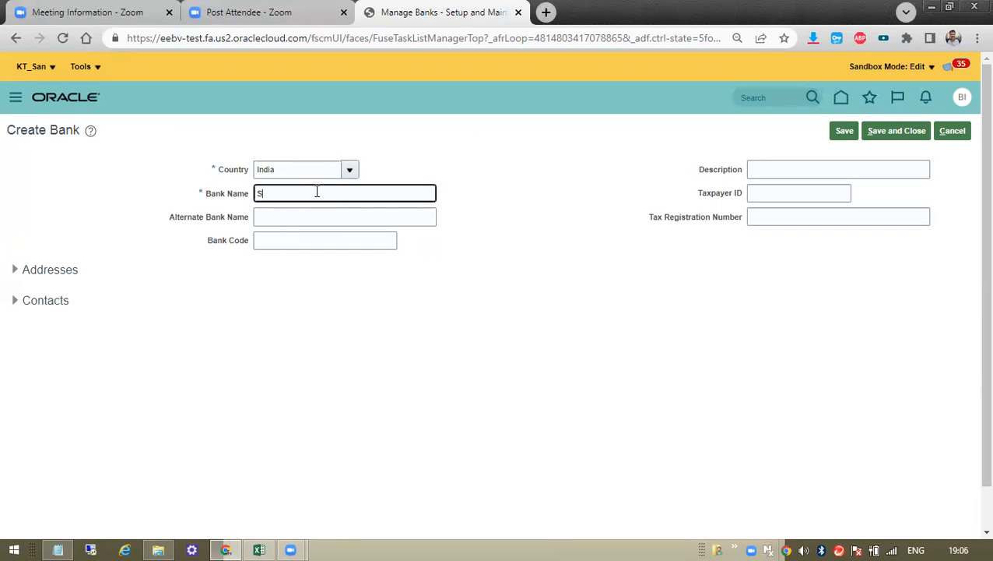
pyautogui.write('BI Vel Bank')
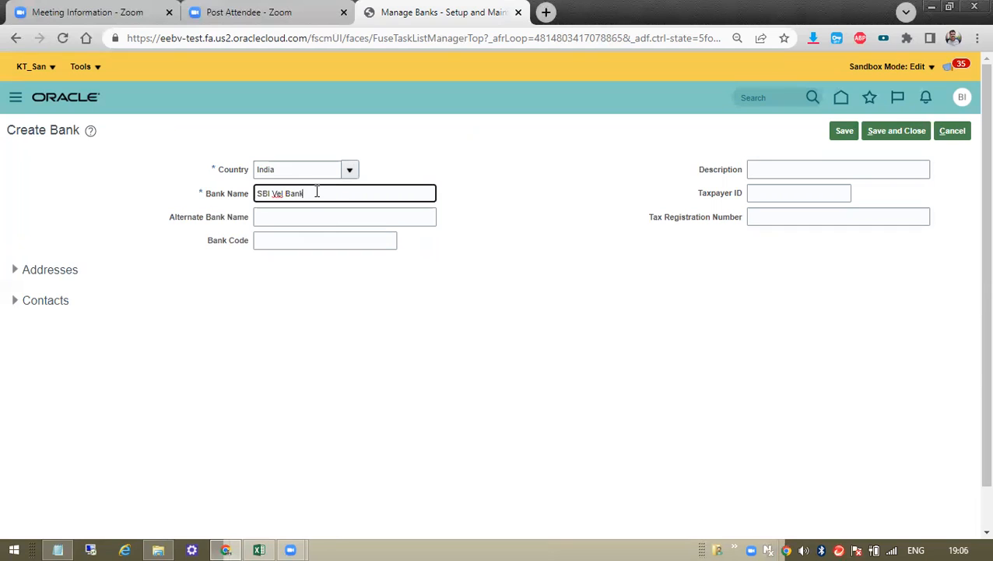
pyautogui.click(309, 208)
pyautogui.click(199, 191)
pyautogui.click(291, 216)
pyautogui.write('SBI Vel Bank')
pyautogui.click(291, 240)
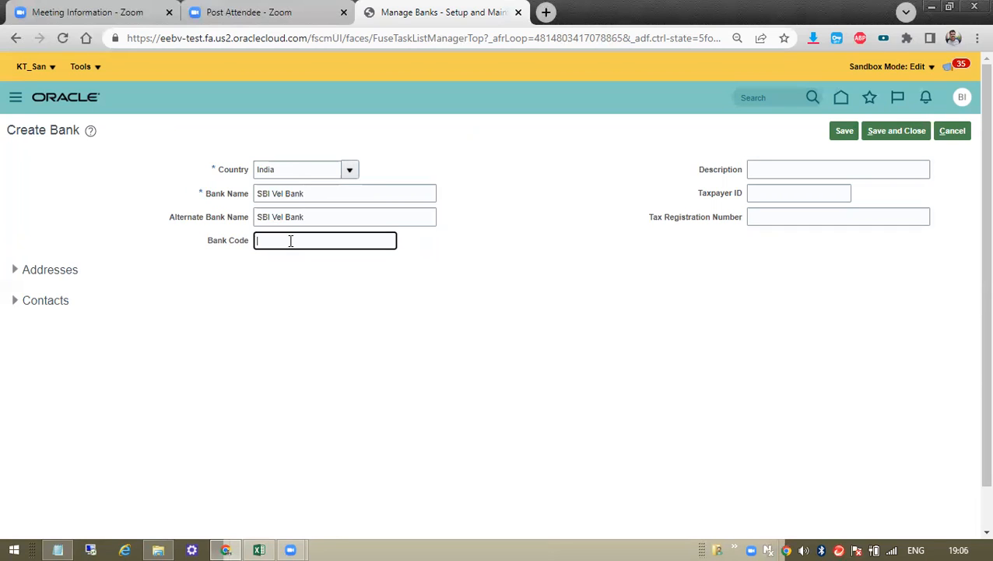
pyautogui.write('VEL001')
# Enter Corp Acc as the bank's description and fill in its taxpayer ID.
pyautogui.click(807, 169)
pyautogui.moveTo(327, 217); pyautogui.dragTo(191, 216)
pyautogui.hotkey('ctrl', 'c')
pyautogui.click(787, 169)
pyautogui.write('Corp Acc')
pyautogui.click(785, 192)
pyautogui.hotkey('ctrl', 'v')
pyautogui.moveTo(800, 193); pyautogui.dragTo(693, 169)
pyautogui.write('000225')
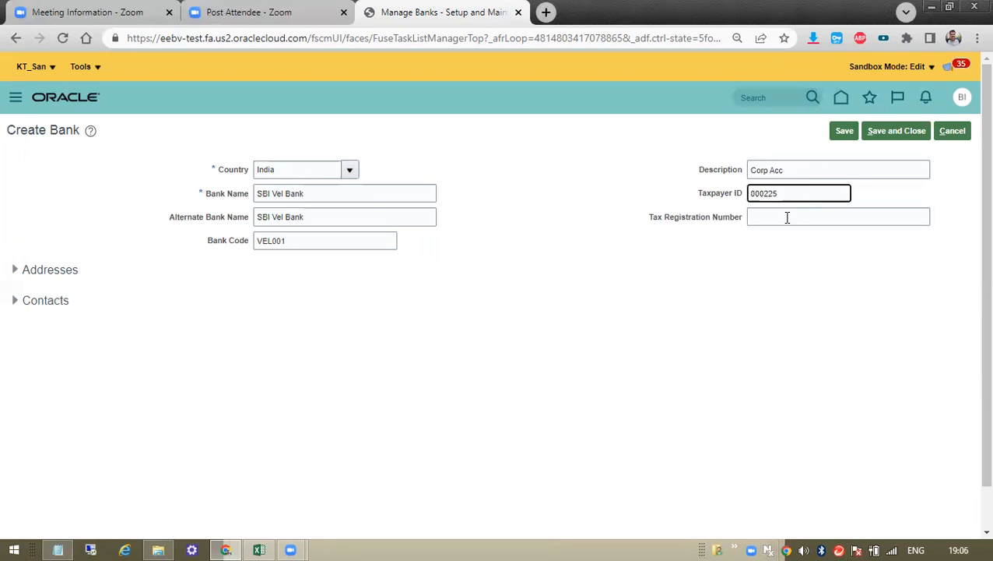
# Fill in the bank's tax registration number, save the new bank and dismiss the save notice.
pyautogui.click(788, 218)
pyautogui.write('+654546')
pyautogui.press('BackSpace')
pyautogui.press('BackSpace')
pyautogui.press('BackSpace')
pyautogui.press('BackSpace')
pyautogui.press('BackSpace')
pyautogui.press('BackSpace')
pyautogui.press('BackSpace')
pyautogui.write('6541566')
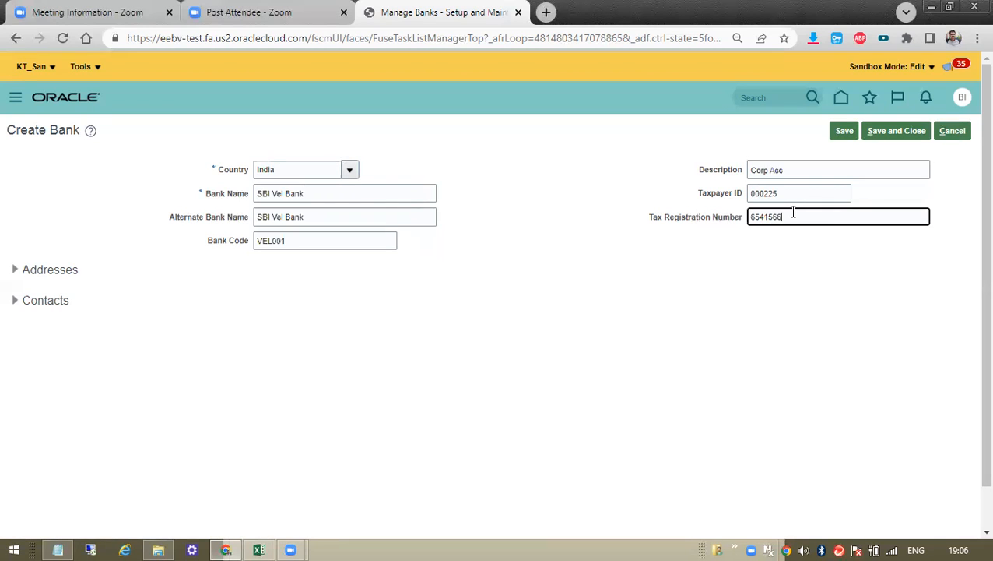
pyautogui.click(841, 131)
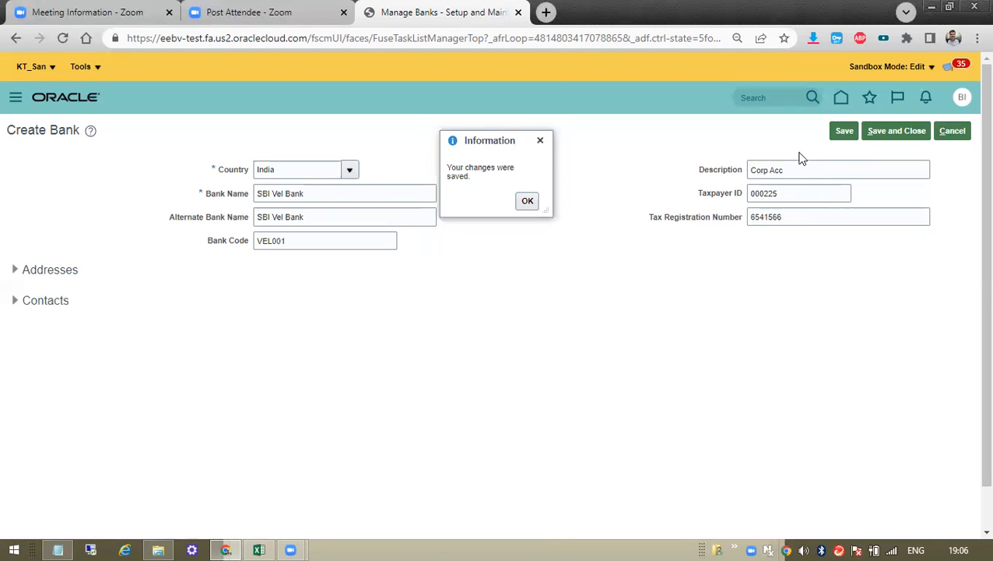
pyautogui.click(528, 203)
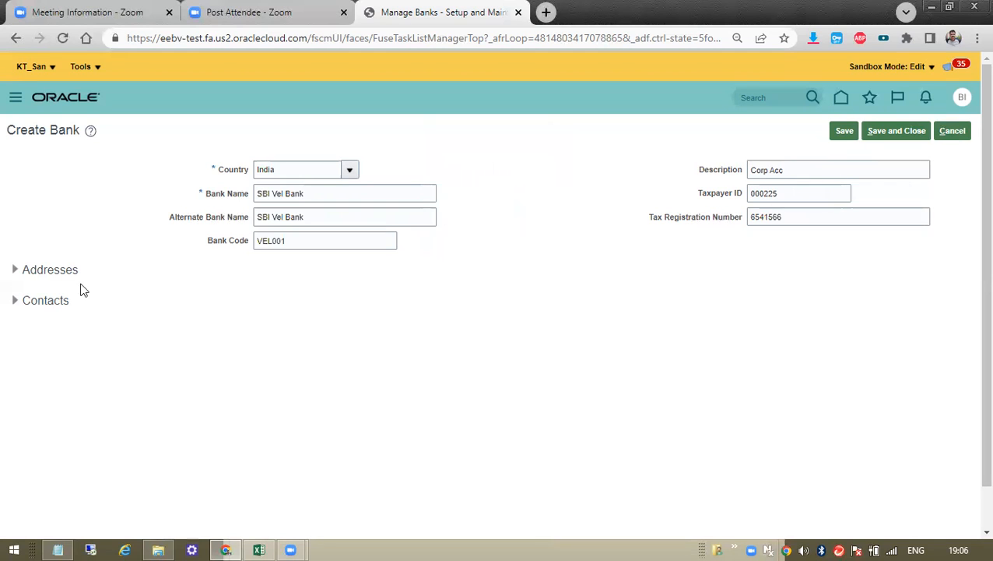
# Add a new address to the bank and set the address country to India.
pyautogui.click(14, 270)
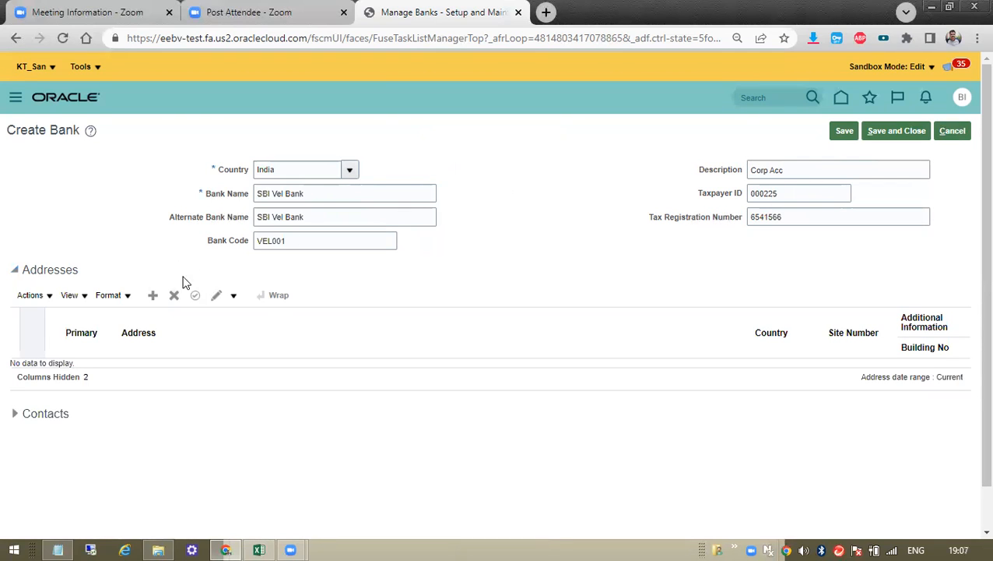
pyautogui.click(153, 297)
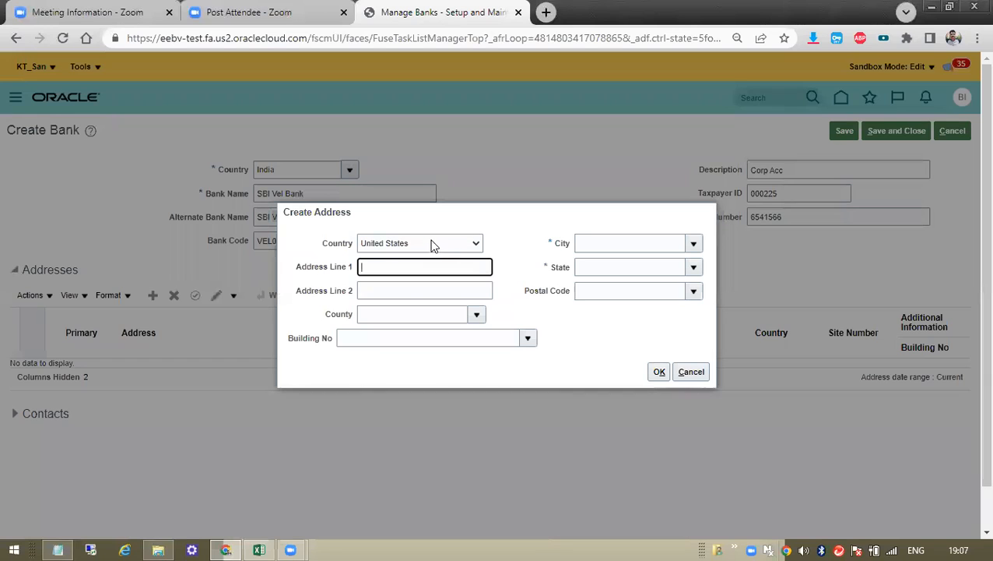
pyautogui.click(433, 245)
pyautogui.scroll(-2, 434, 319)
pyautogui.scroll(5, 437, 366)
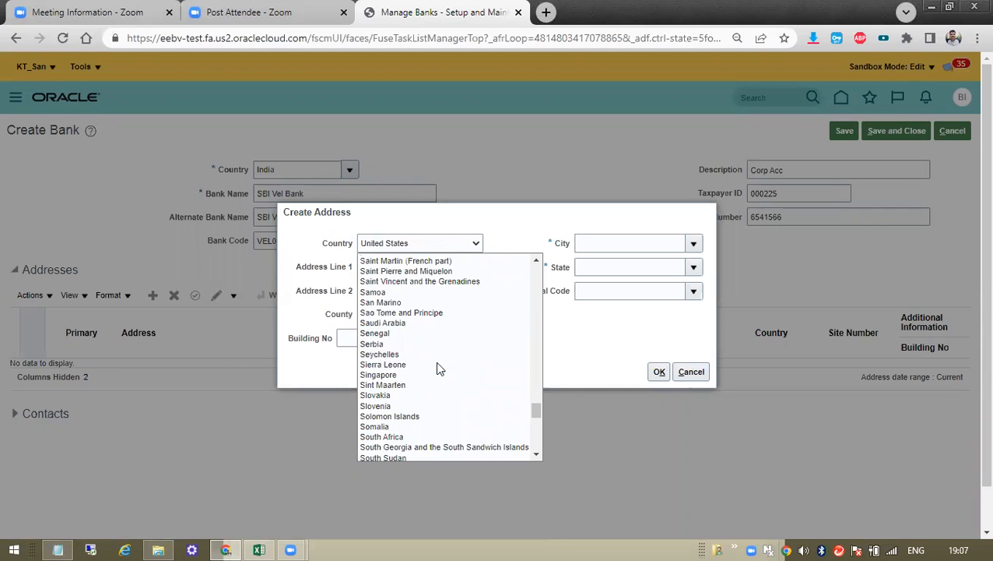
pyautogui.scroll(-3, 437, 369)
pyautogui.scroll(3, 423, 354)
pyautogui.press('i')
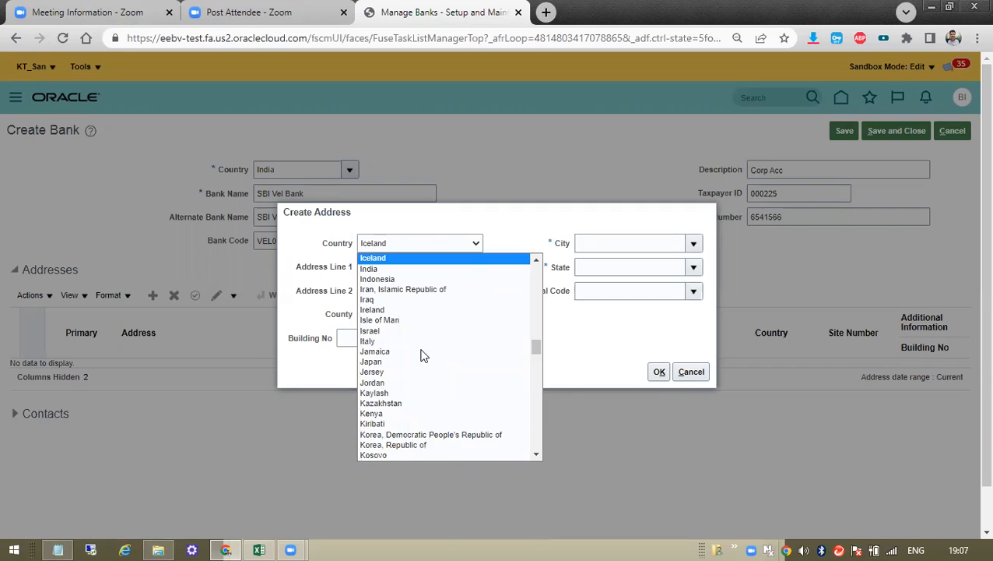
pyautogui.click(412, 268)
# Enter XXX, YYY and ZZZZ in the three address lines and choose Tamil Nadu as the state.
pyautogui.click(412, 267)
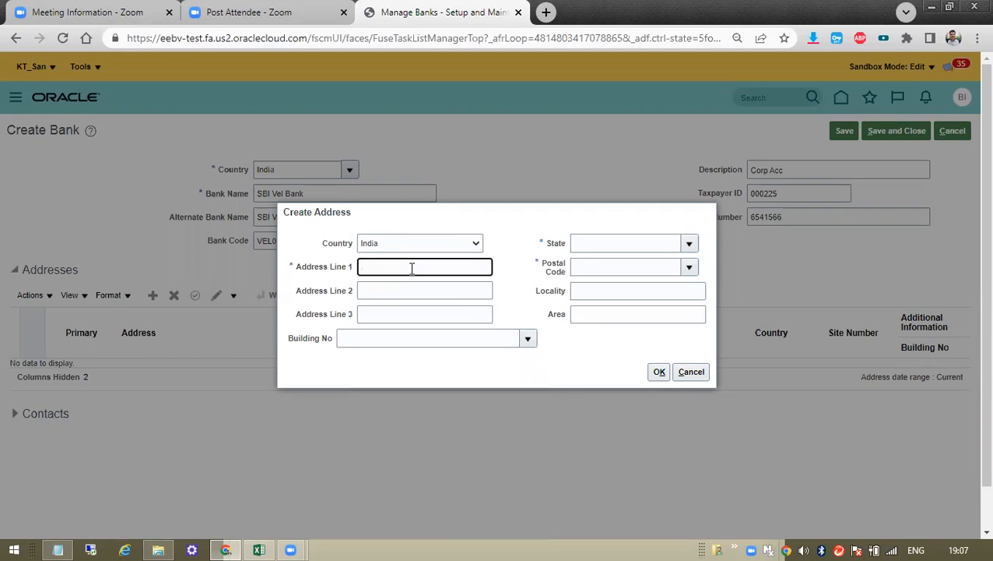
pyautogui.write('XXX')
pyautogui.click(419, 289)
pyautogui.write('YYY')
pyautogui.click(390, 314)
pyautogui.write('ZZZZ')
pyautogui.click(689, 243)
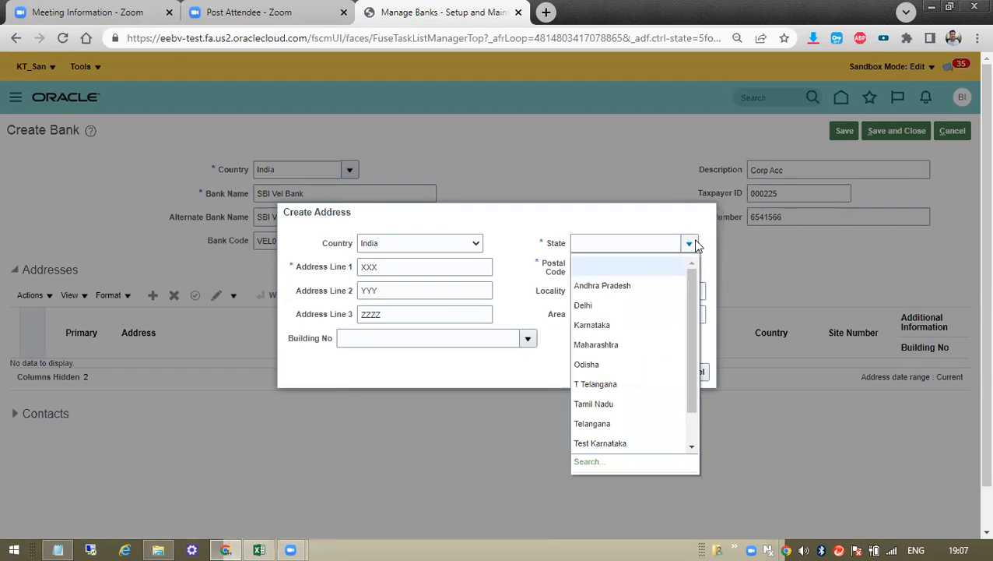
pyautogui.click(626, 409)
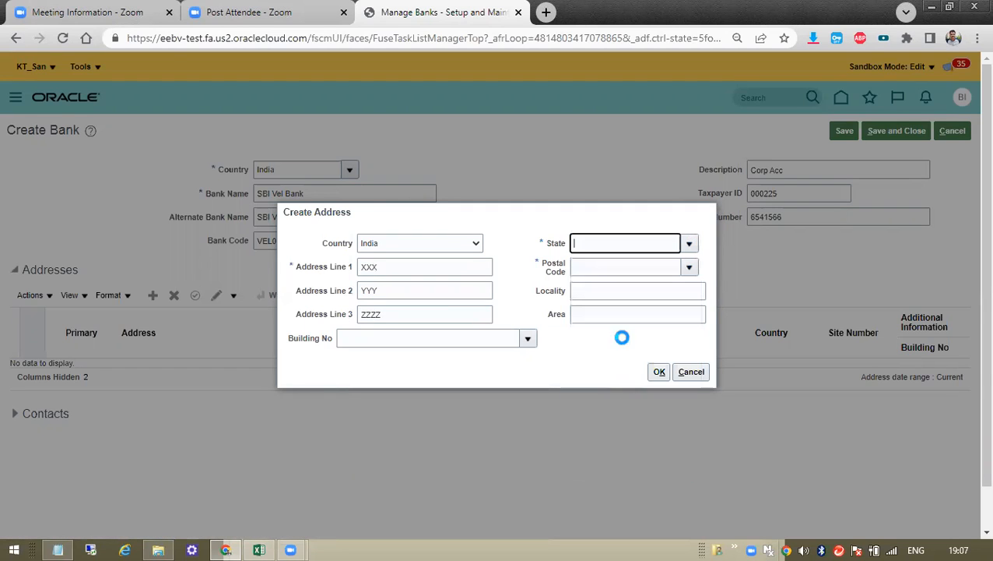
pyautogui.click(602, 270)
# Search for the address's postal code with 626, broaden the term to 6 and choose 600018, chennai.
pyautogui.click(690, 266)
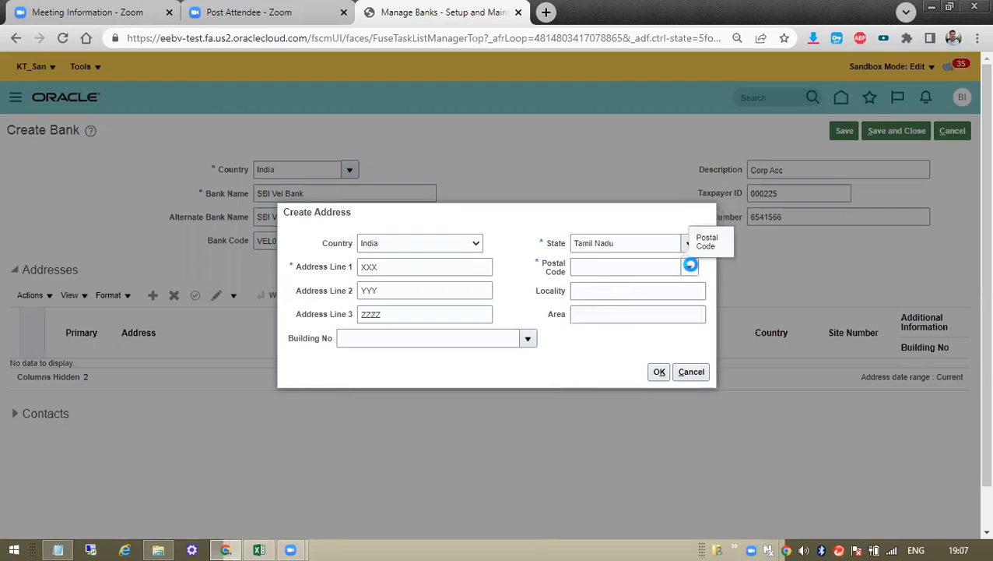
pyautogui.click(597, 307)
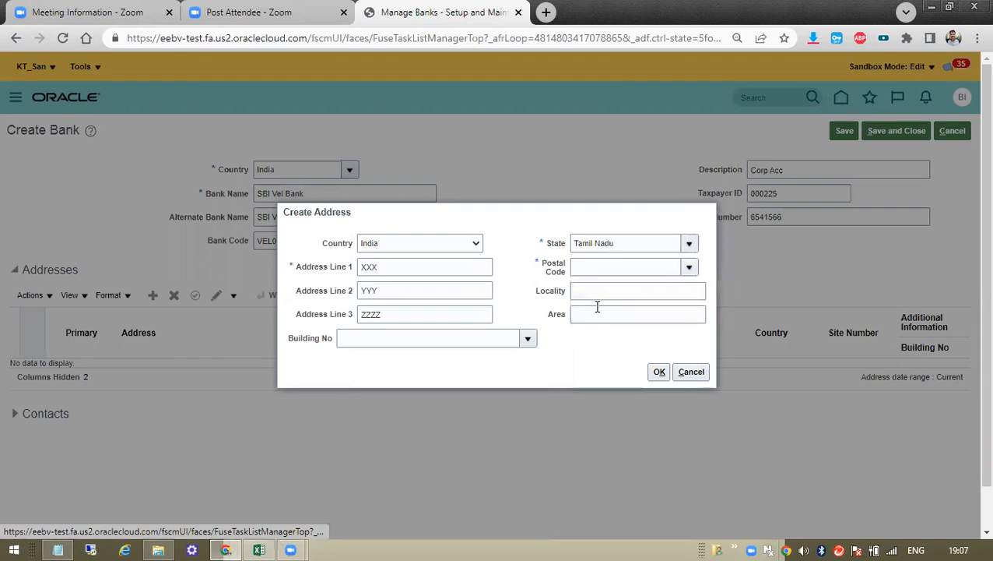
pyautogui.click(522, 267)
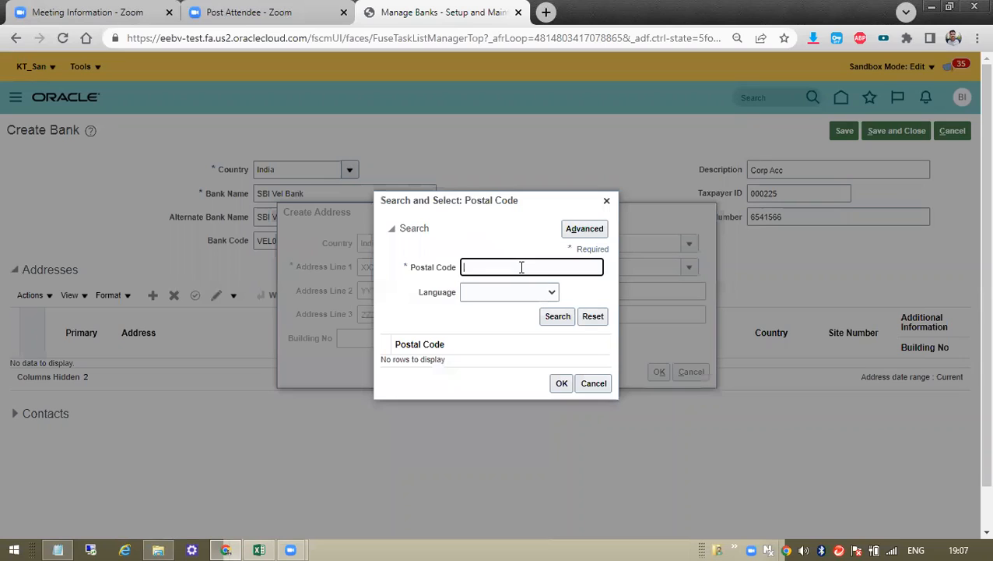
pyautogui.write('626')
pyautogui.click(555, 315)
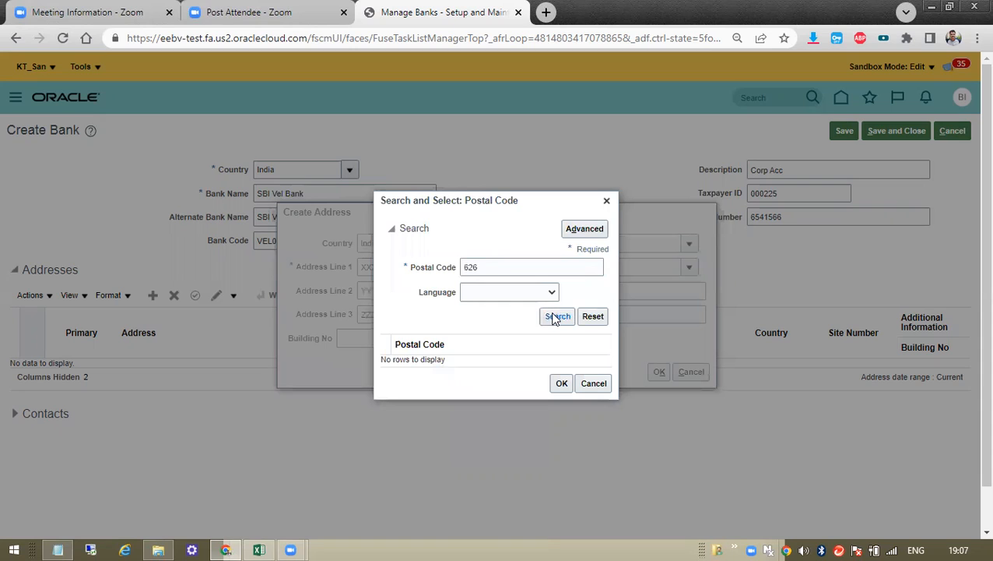
pyautogui.click(414, 266)
pyautogui.press('BackSpace')
pyautogui.click(566, 320)
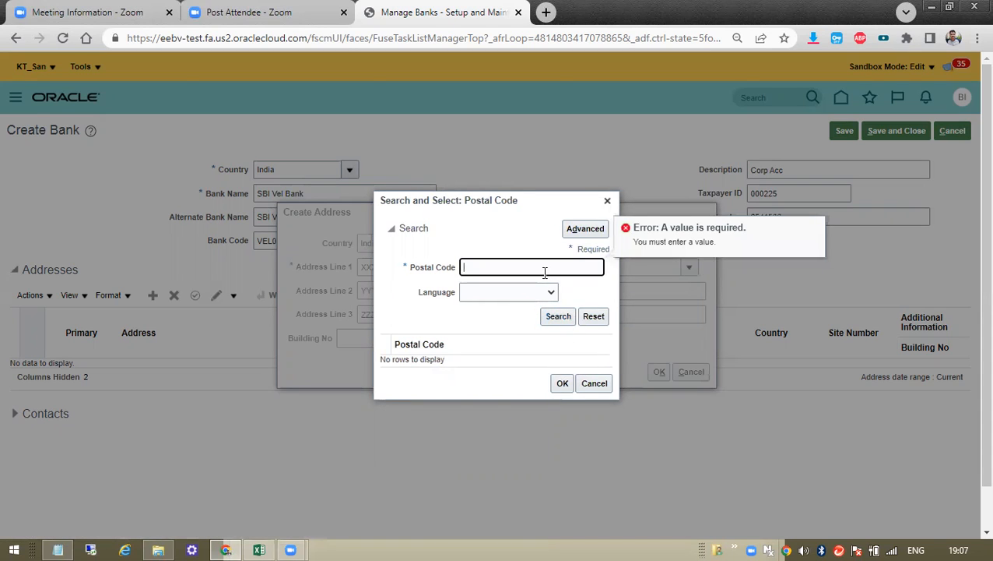
pyautogui.write('6')
pyautogui.click(560, 312)
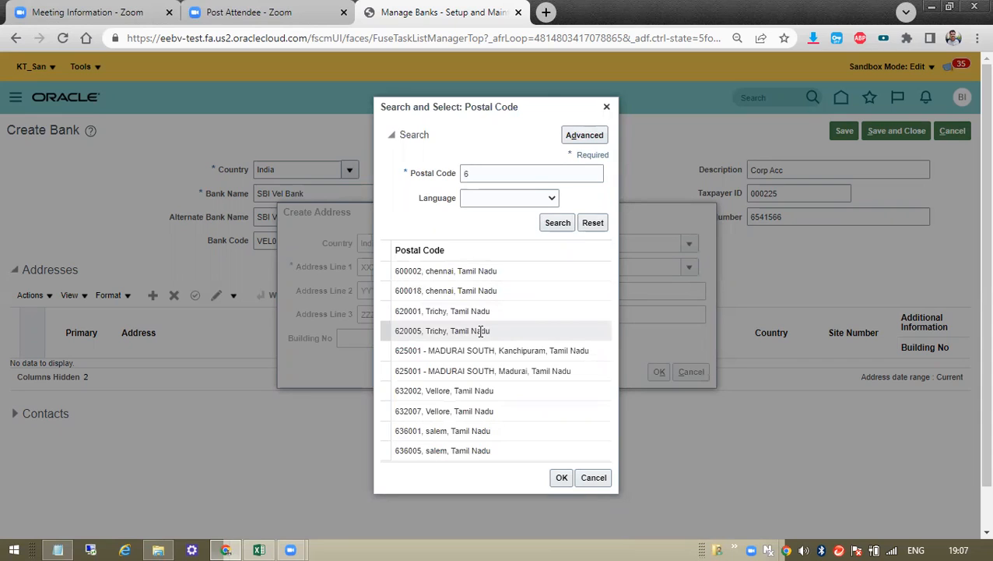
pyautogui.doubleClick(502, 290)
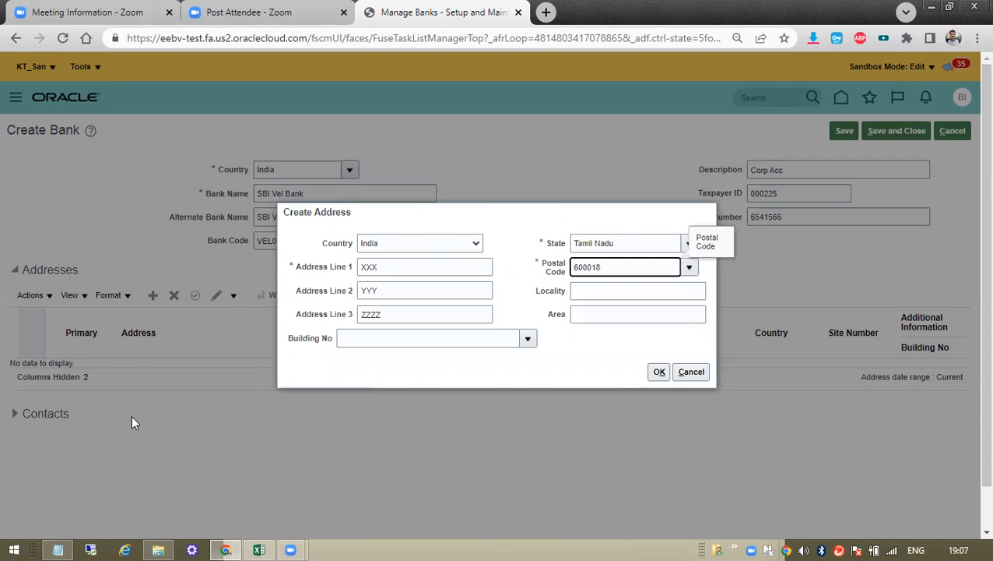
# Check the Manage Banks task in the Excel worksheet and return to the bank's address form in Oracle Fusion.
pyautogui.hotkey('alt', 'Tab')
pyautogui.click(366, 240)
pyautogui.click(371, 223)
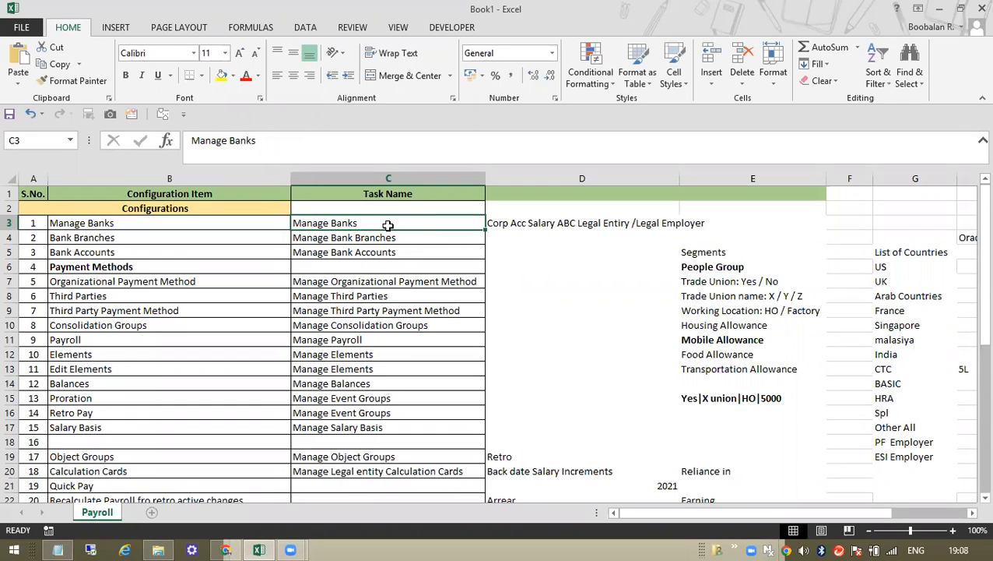
pyautogui.hotkey('alt', 'Tab')
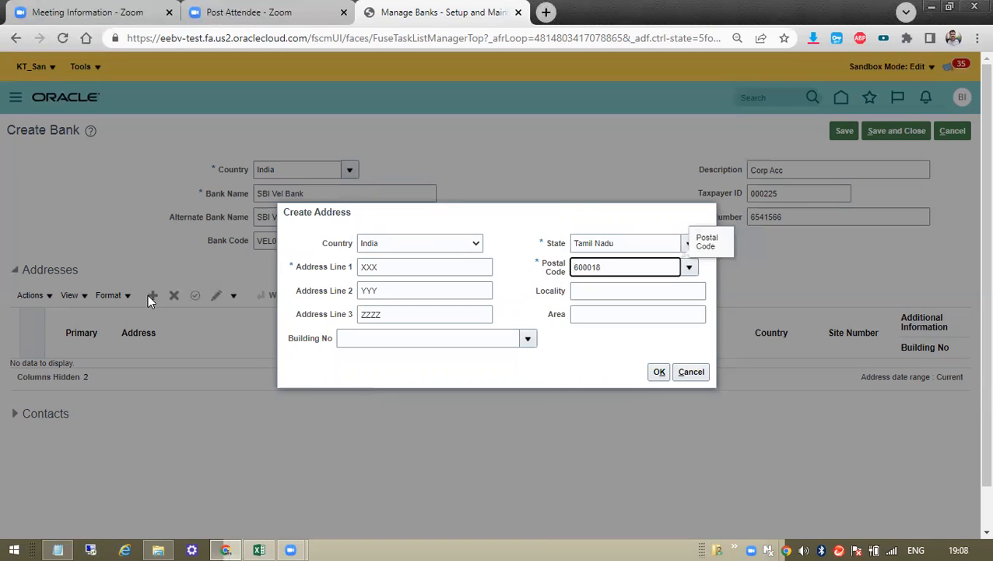
# Enter Vel Loca as the locality and Vel as the area, and confirm the bank address.
pyautogui.click(585, 290)
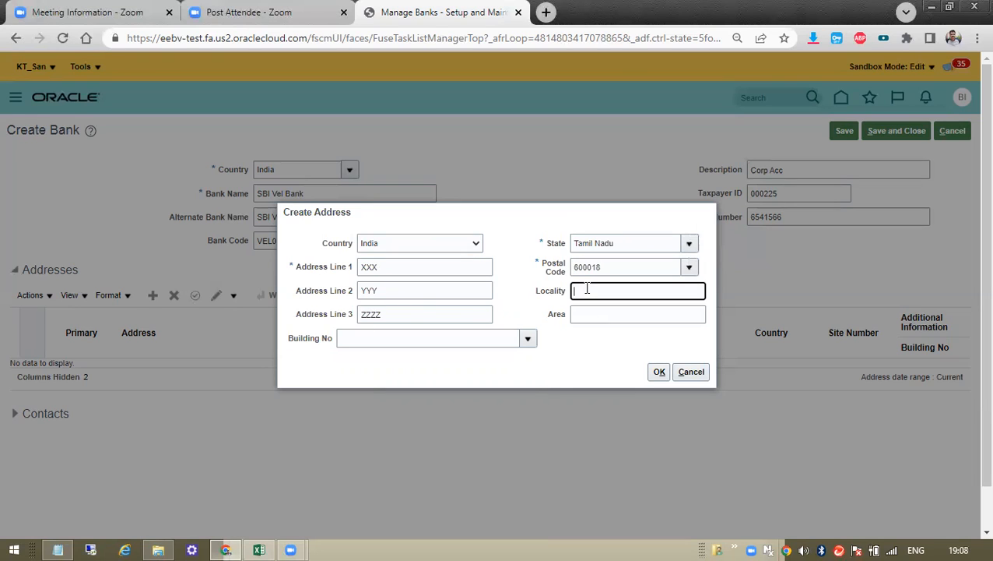
pyautogui.write('Vel Loca')
pyautogui.click(593, 316)
pyautogui.write('Vel')
pyautogui.click(473, 339)
pyautogui.click(660, 373)
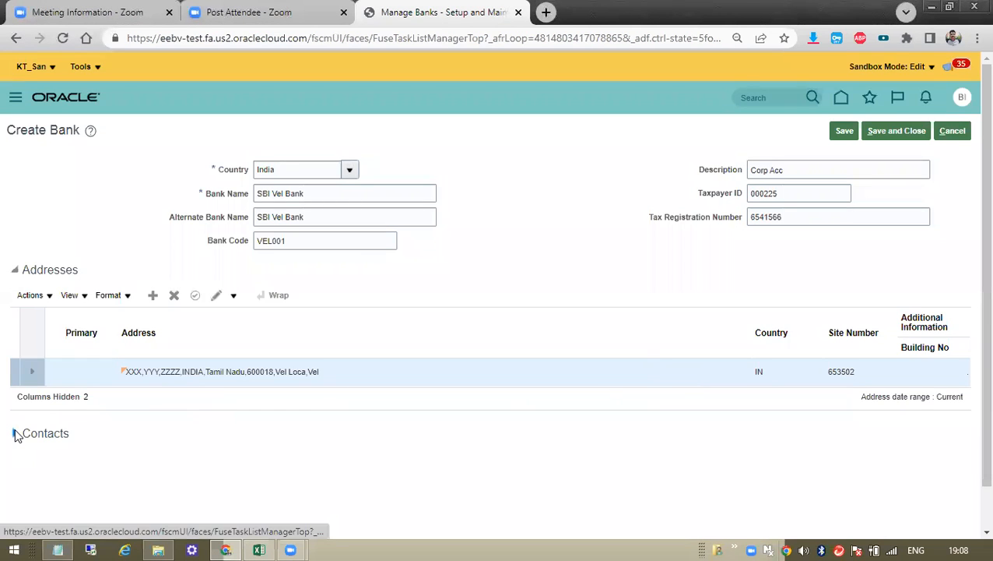
# Start a new contact for the bank with prefix Mr. and first name SBI ACC.
pyautogui.click(16, 433)
pyautogui.scroll(-1, 320, 406)
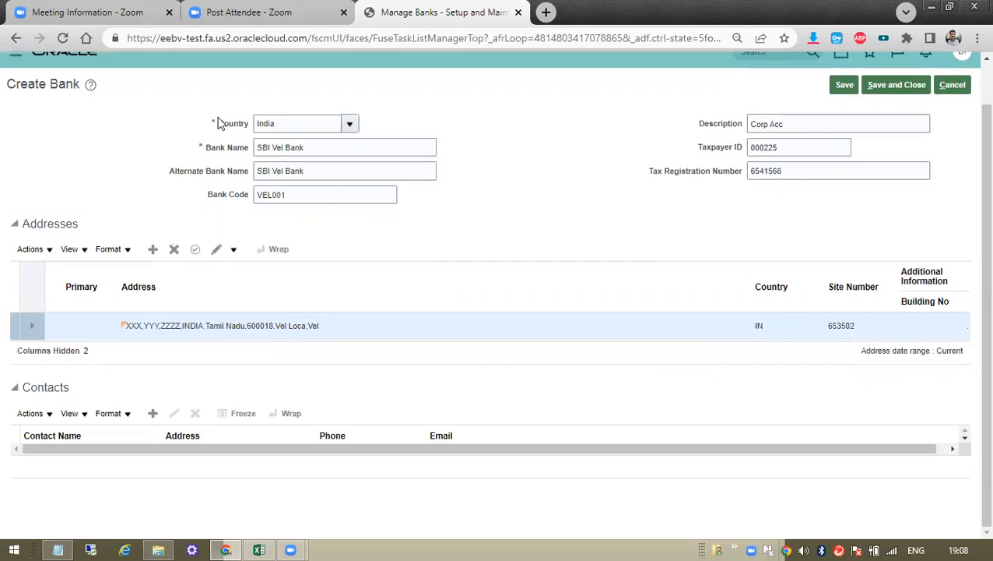
pyautogui.moveTo(332, 144); pyautogui.dragTo(246, 143)
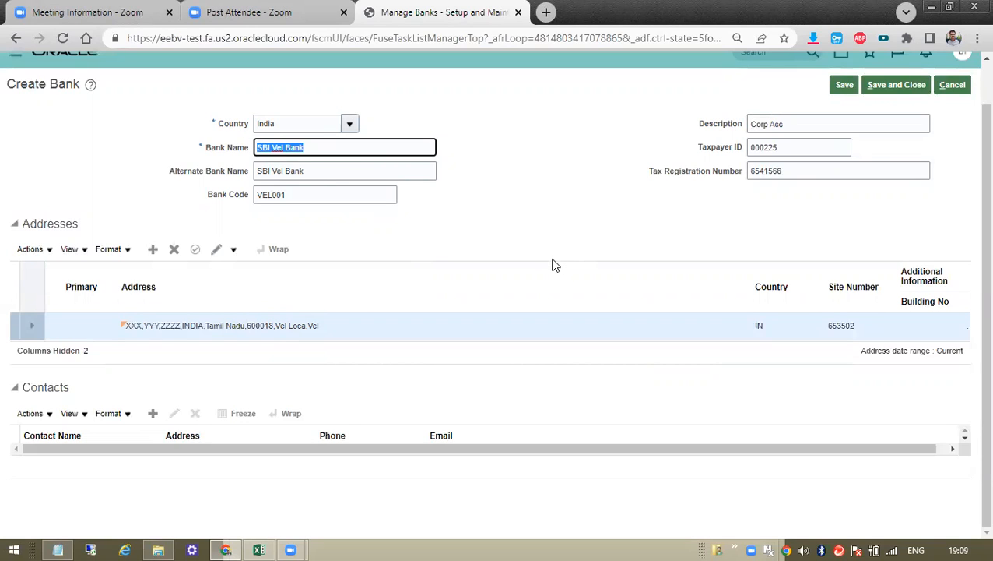
pyautogui.click(154, 415)
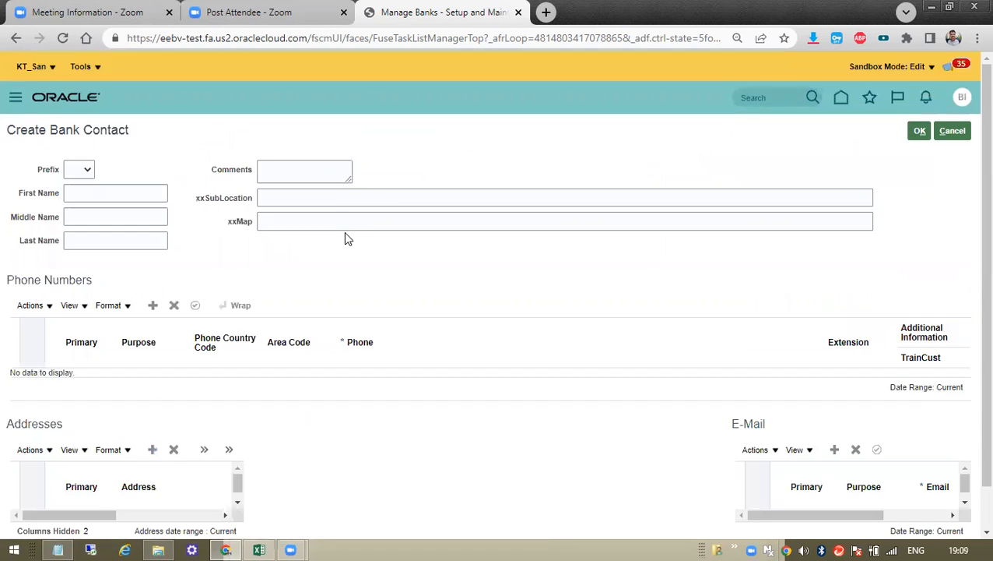
pyautogui.click(87, 169)
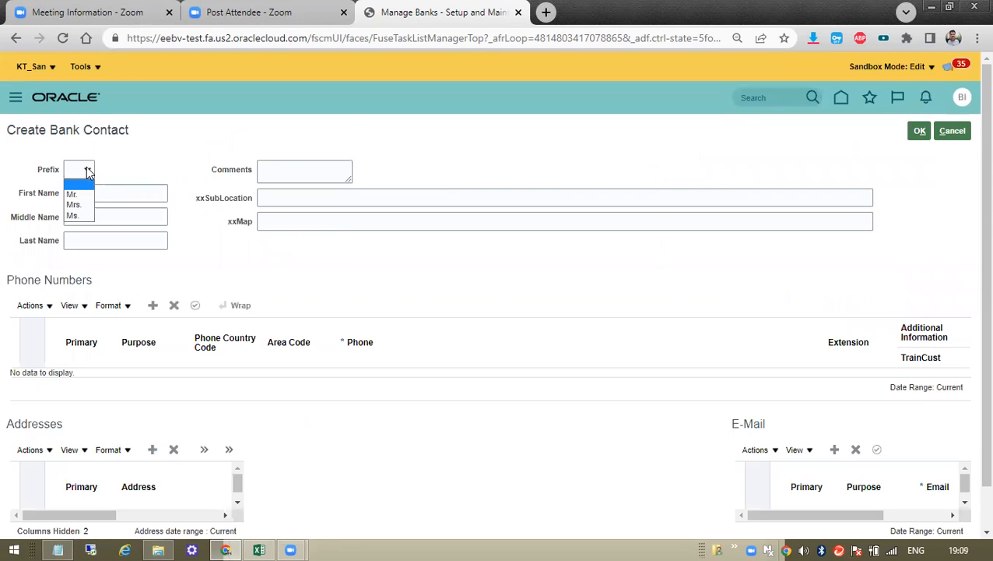
pyautogui.click(75, 194)
pyautogui.click(124, 193)
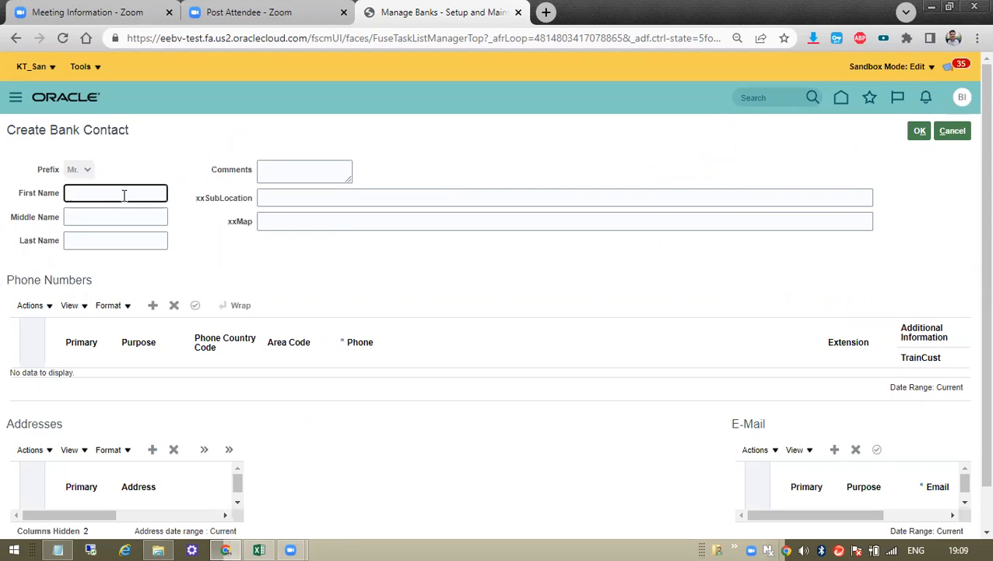
pyautogui.write('SBI')
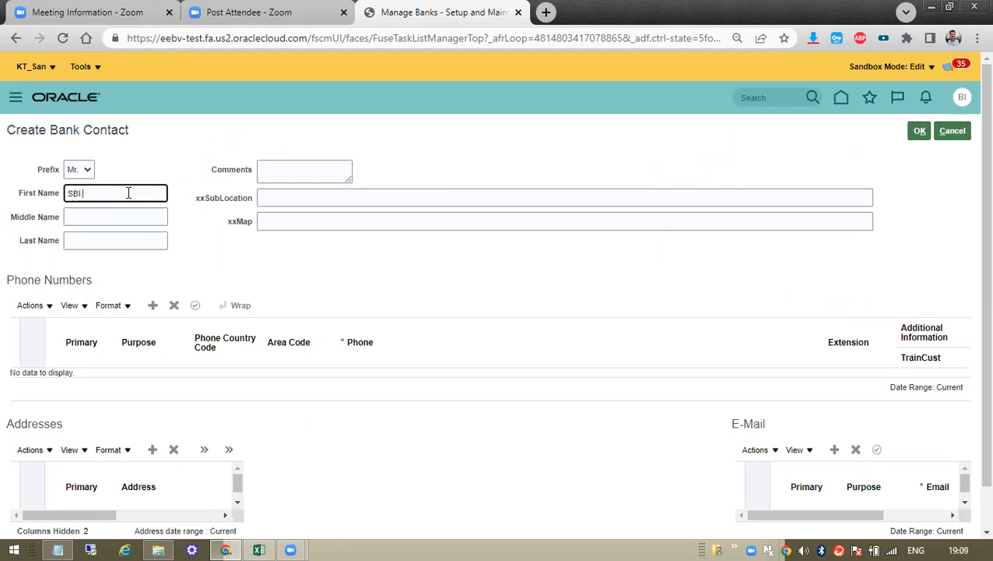
pyautogui.write(' ACC')
# Copy the contact's first name into the contact's comments.
pyautogui.click(120, 215)
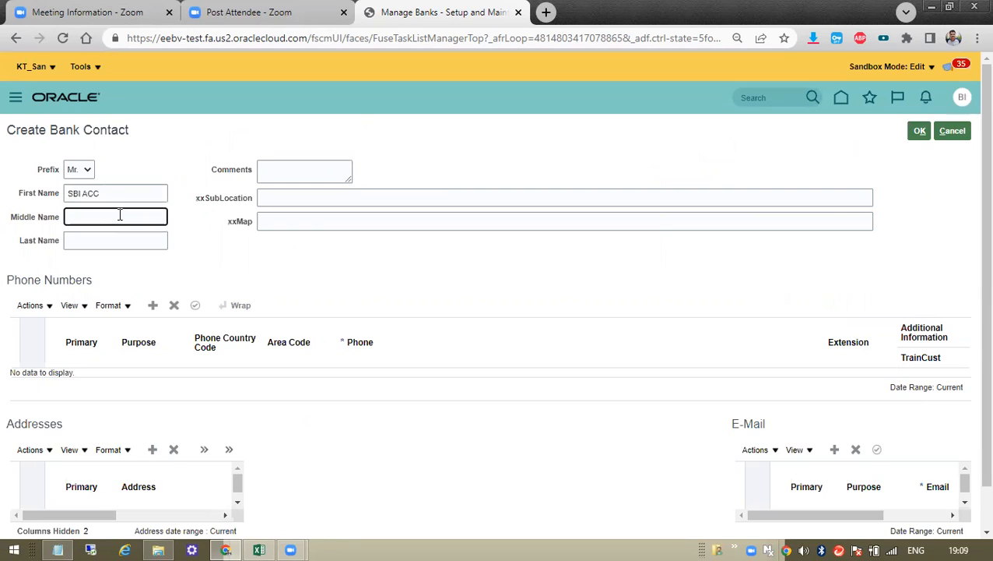
pyautogui.hotkey('shift', 'Tab')
pyautogui.hotkey('ctrl', 'c')
pyautogui.click(299, 171)
pyautogui.hotkey('ctrl', 'v')
pyautogui.click(129, 212)
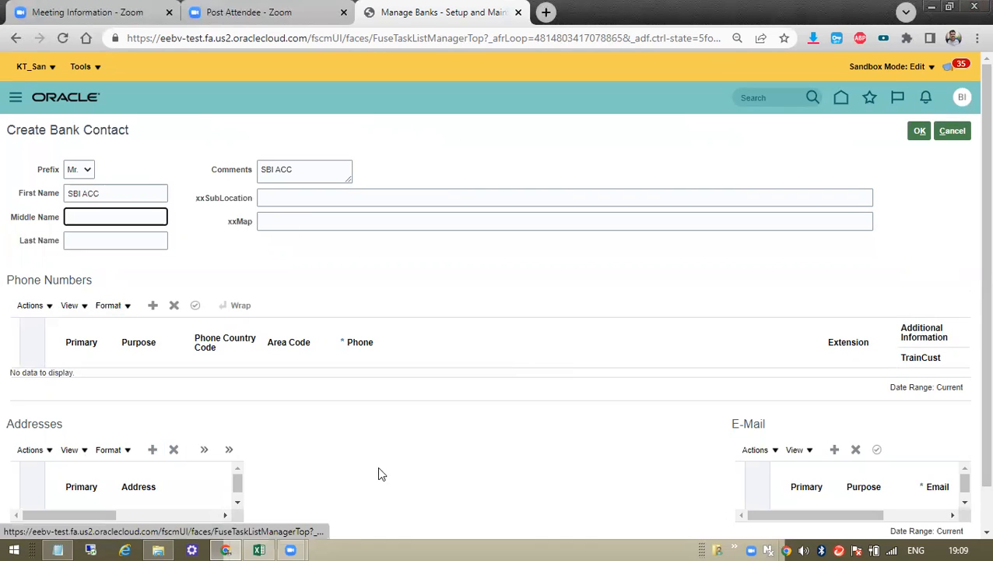
# Cancel the new bank contact and return to the bank's details.
pyautogui.click(962, 132)
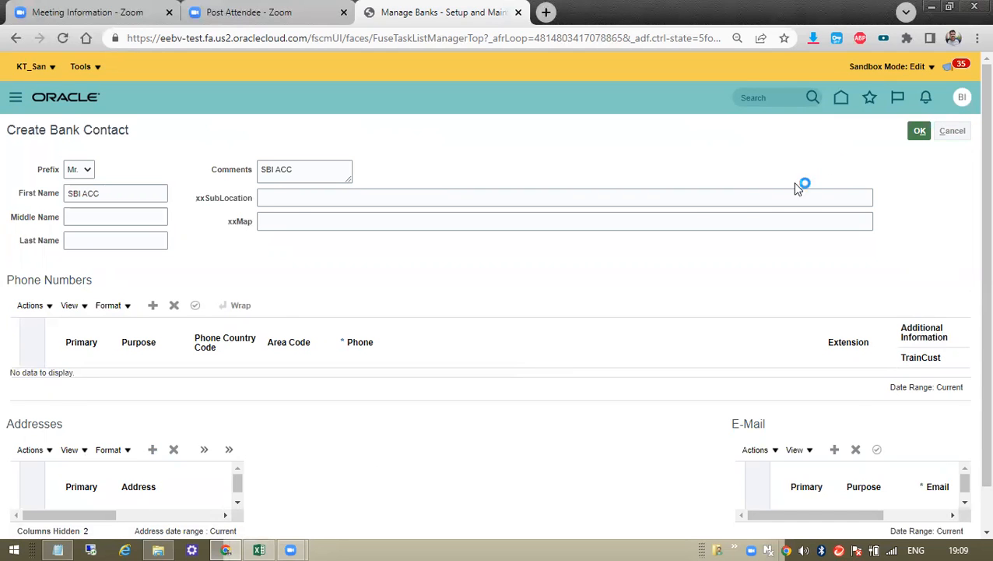
pyautogui.scroll(-1, 8, 432)
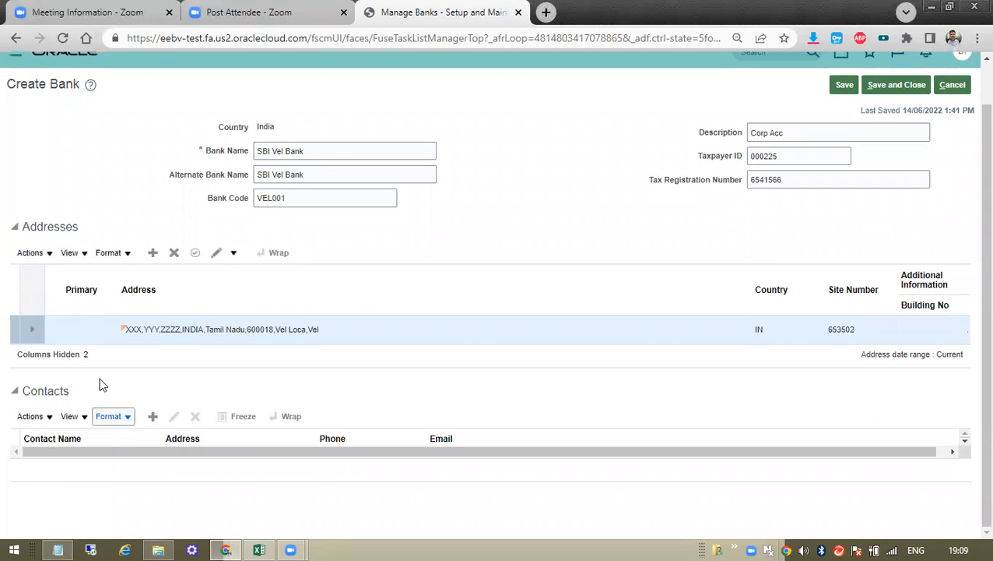
pyautogui.scroll(1, 298, 463)
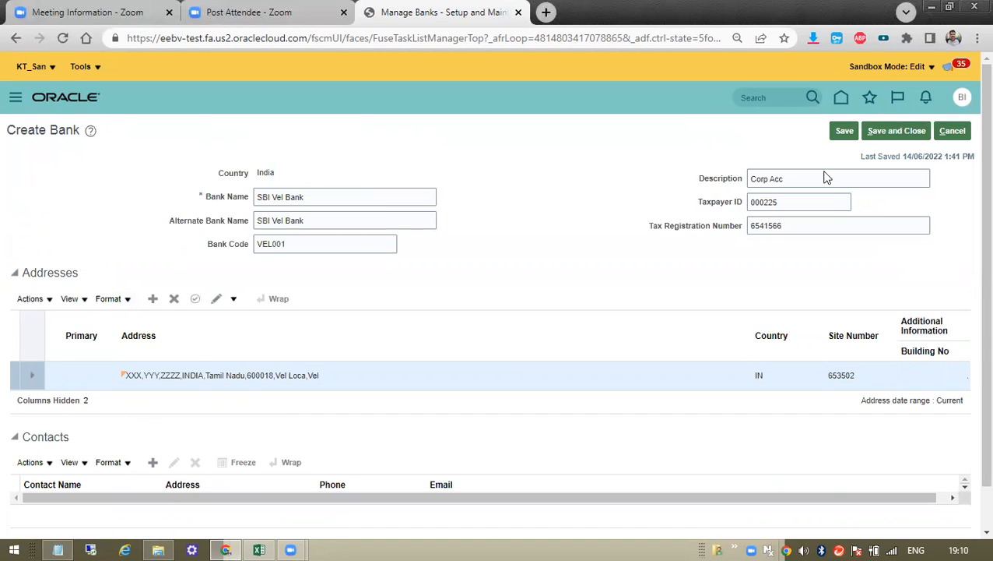
# Cancel out of the bank form, discarding its unsaved changes, and return to the list of banks.
pyautogui.click(954, 130)
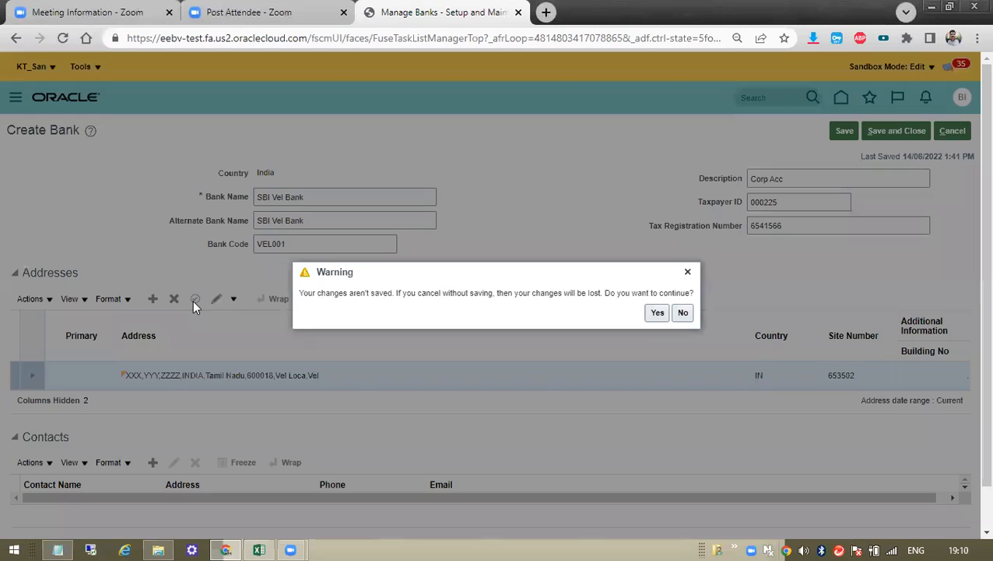
pyautogui.click(682, 312)
pyautogui.hotkey('alt', 'Tab')
pyautogui.hotkey('alt', 'Tab')
pyautogui.hotkey('alt', 'Tab')
pyautogui.hotkey('alt', 'Tab')
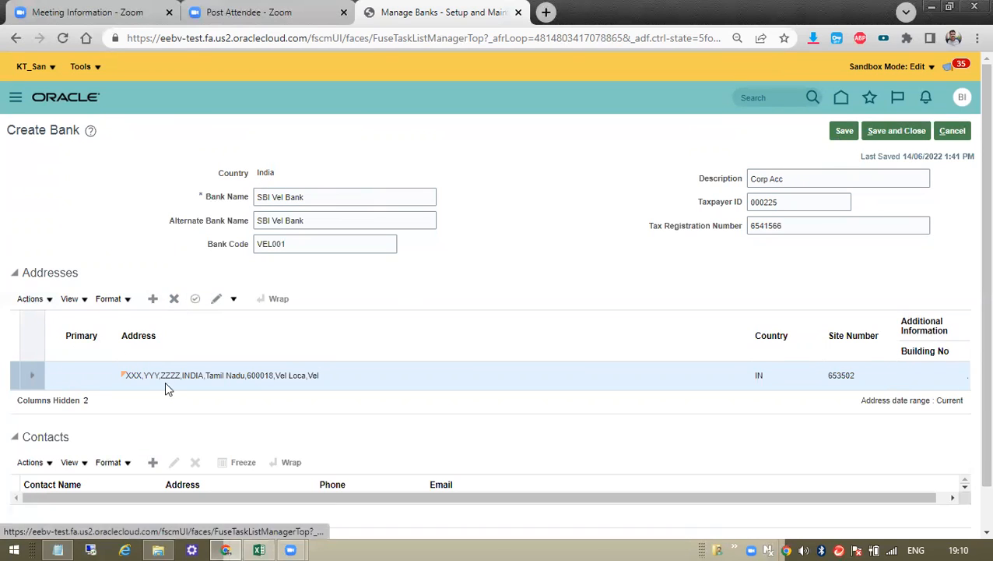
pyautogui.doubleClick(61, 440)
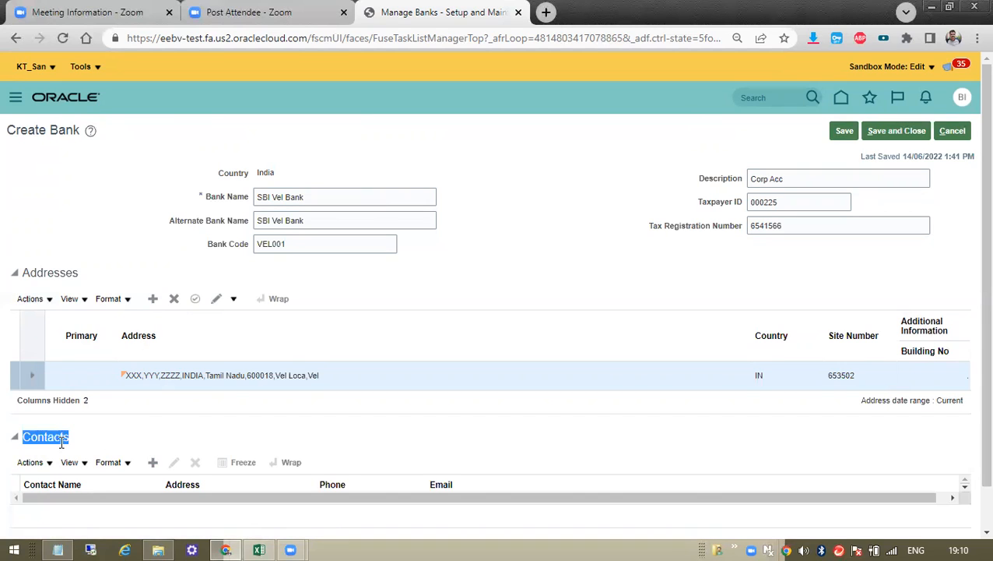
pyautogui.click(951, 131)
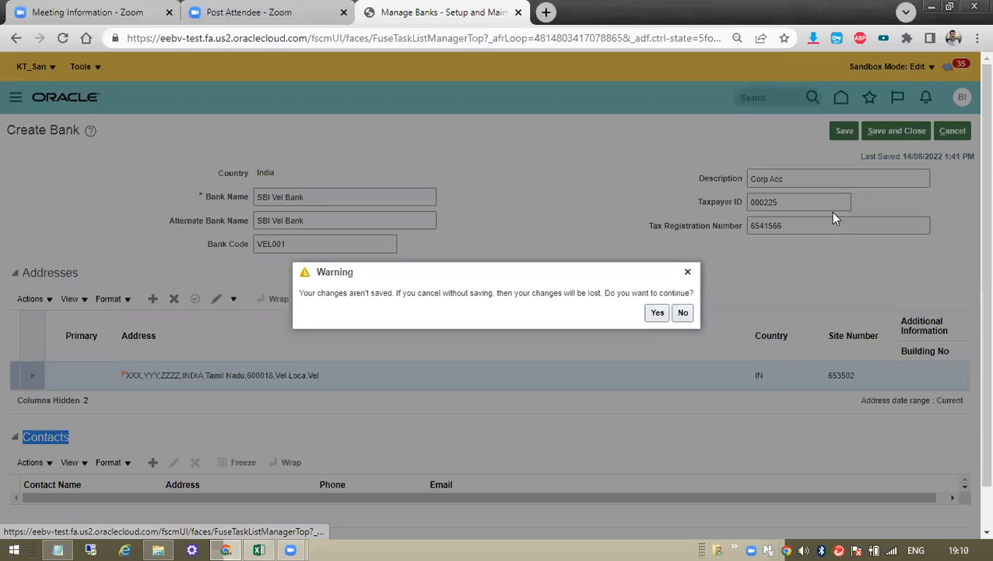
pyautogui.click(661, 313)
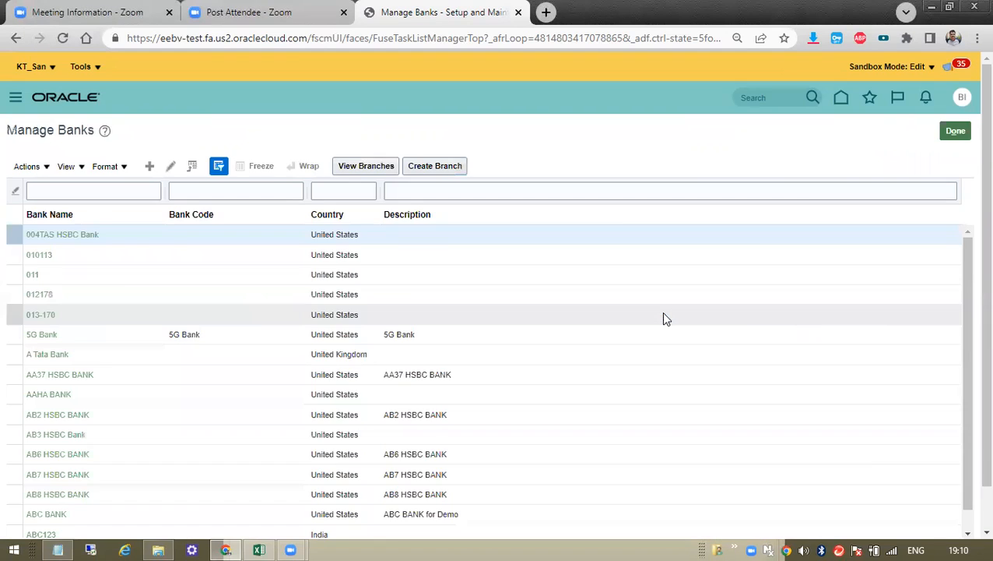
# Check the Manage Banks and Manage Bank Branches tasks in the Excel worksheet and return to Oracle Fusion.
pyautogui.hotkey('alt', 'Tab')
pyautogui.click(387, 242)
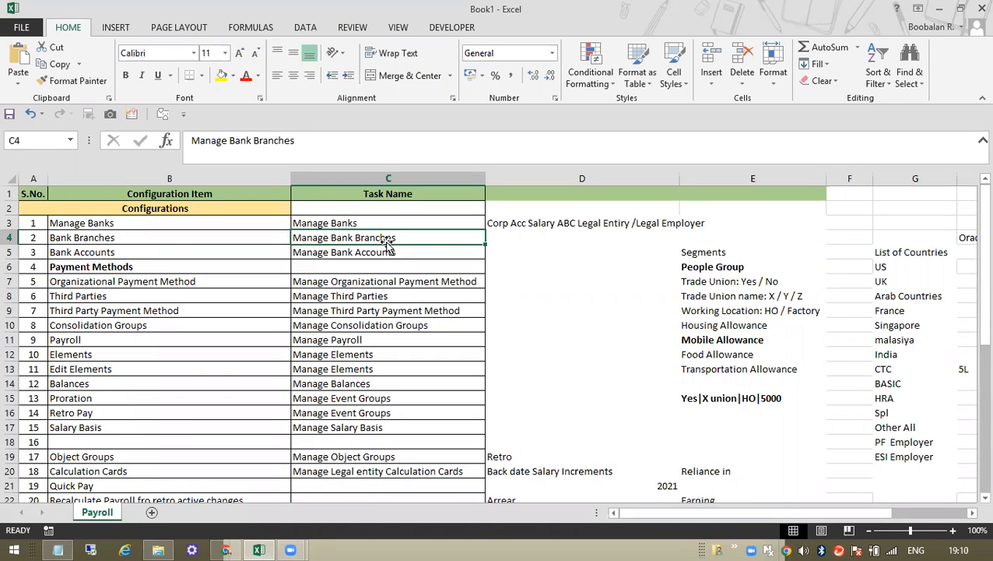
pyautogui.click(388, 223)
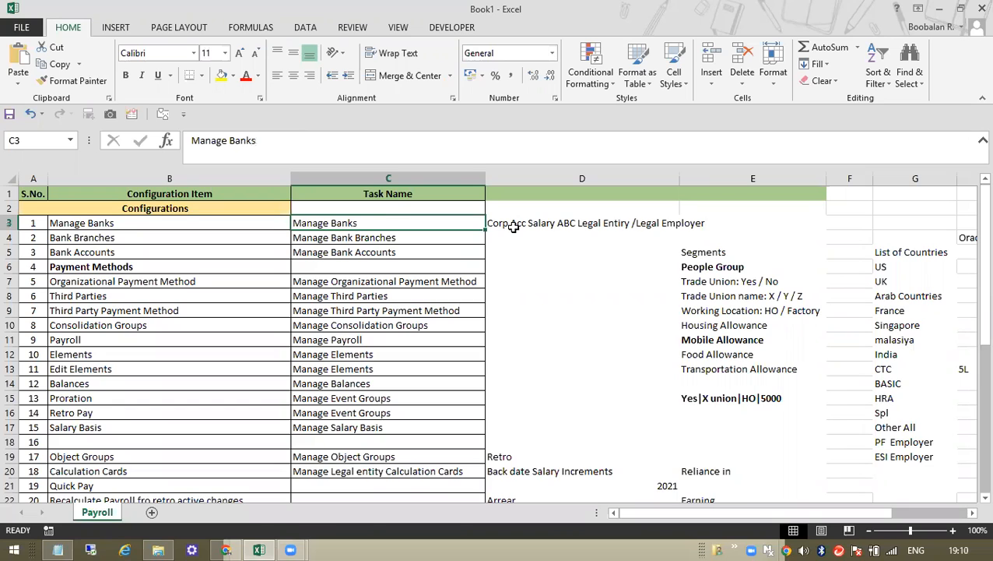
pyautogui.click(415, 237)
pyautogui.hotkey('alt', 'Tab')
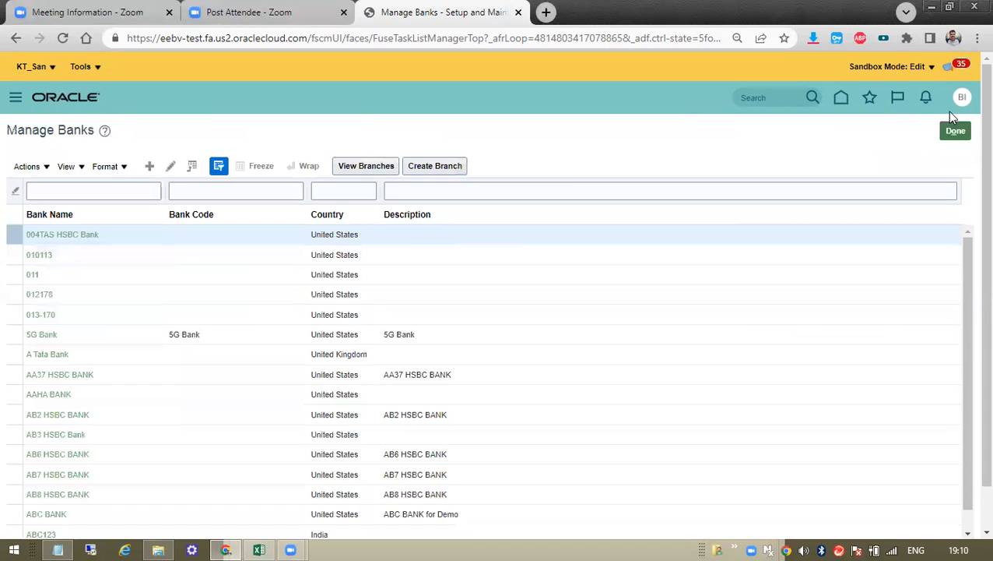
# Start a new bank branch, search for banks named SBI and select SBI Vel Bank as its bank.
pyautogui.click(420, 170)
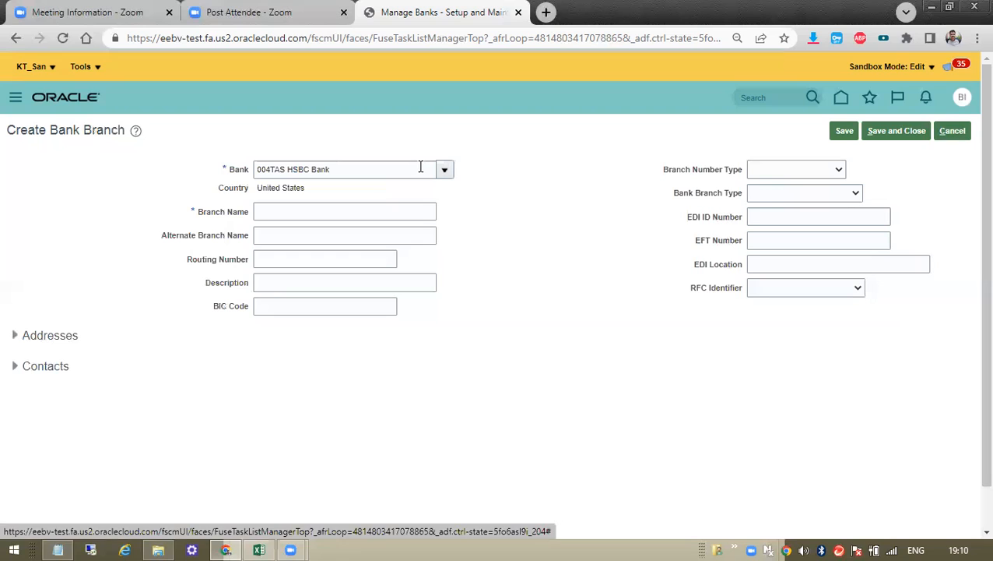
pyautogui.click(445, 171)
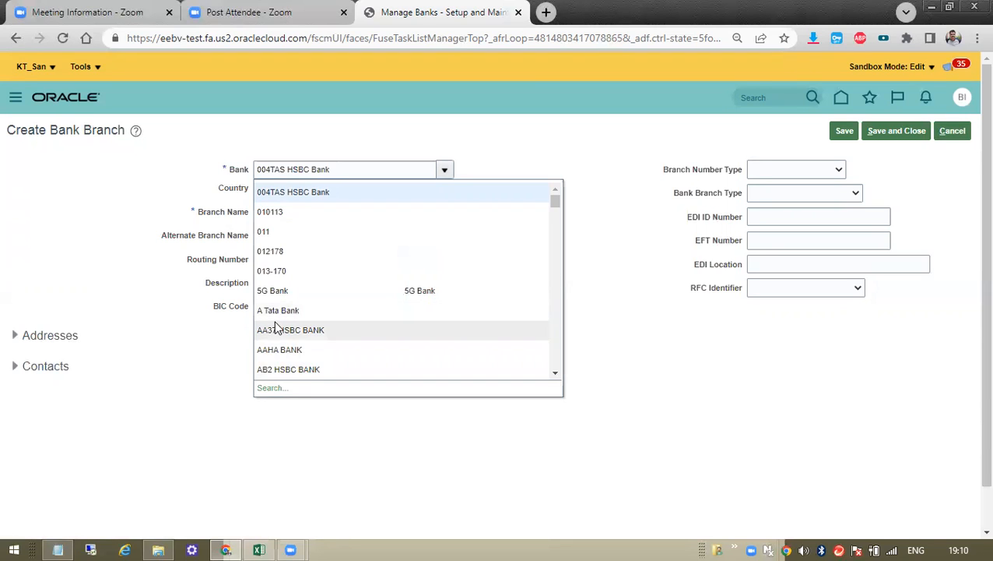
pyautogui.click(270, 389)
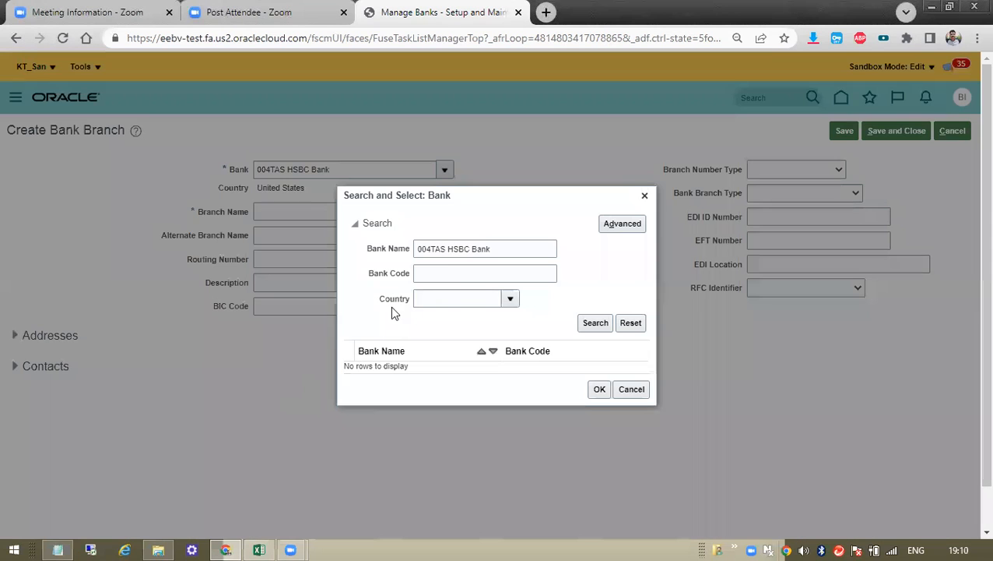
pyautogui.write('SBI')
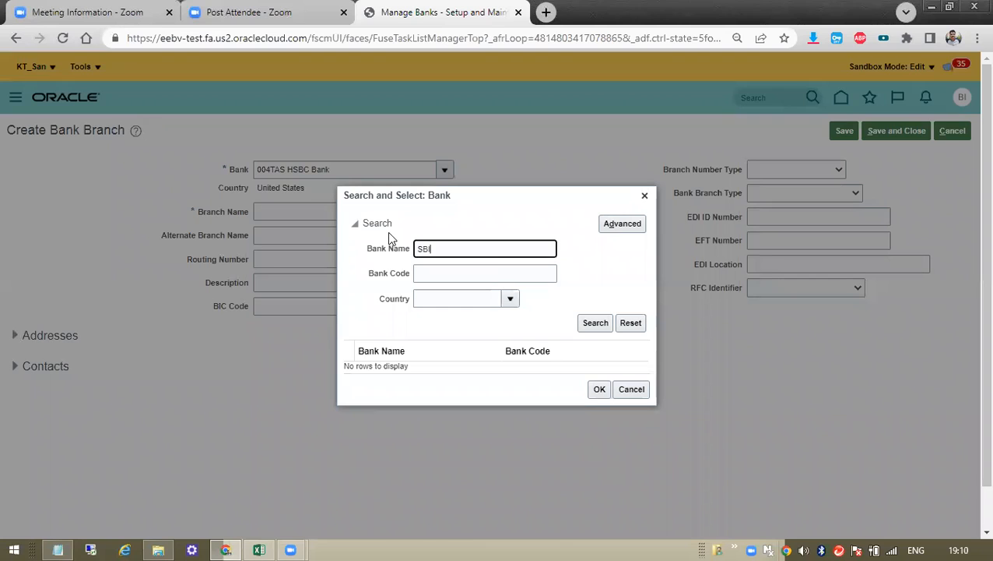
pyautogui.click(610, 325)
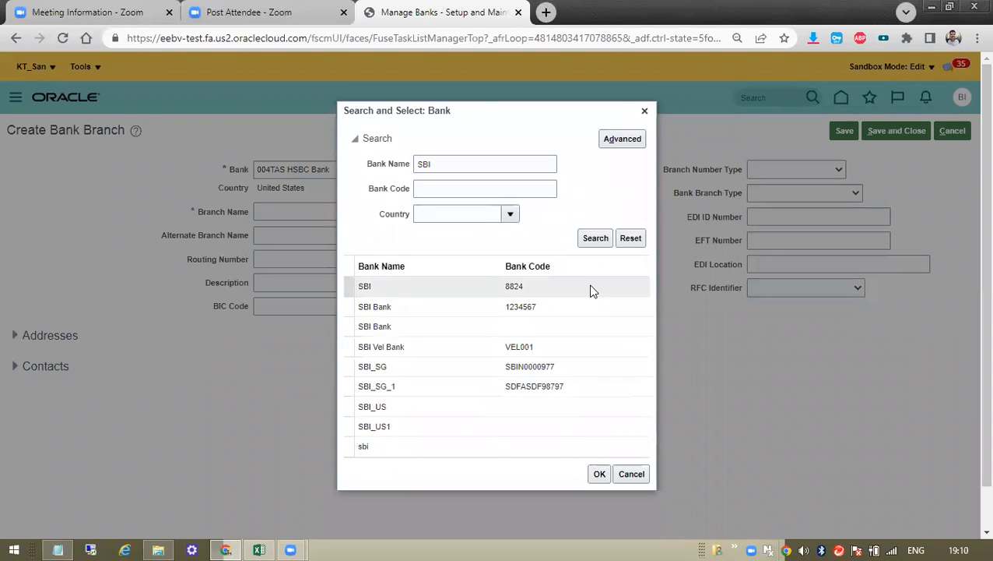
pyautogui.doubleClick(381, 347)
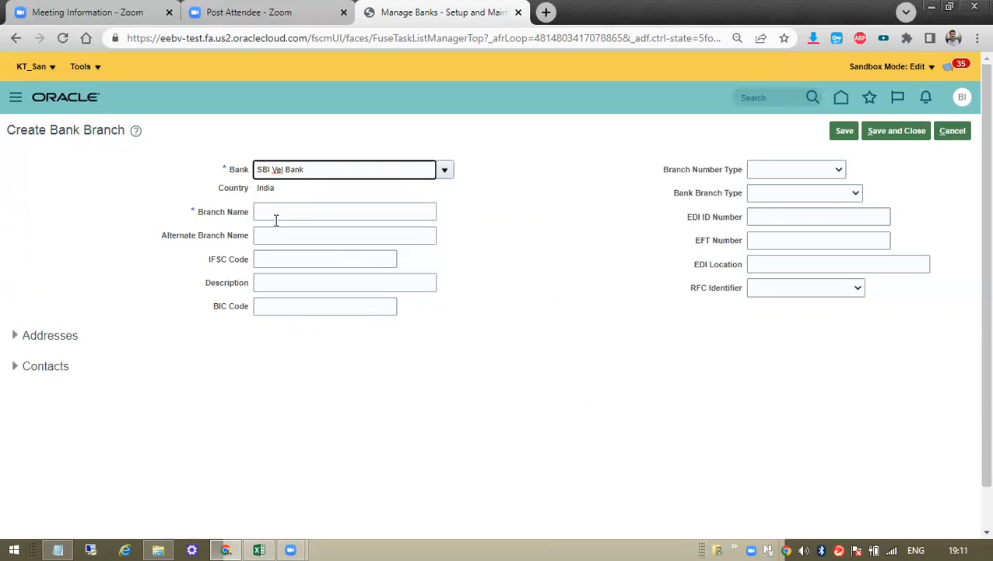
# Review the new branch's country, name, IFSC code, description and BIC code fields, and expand its Addresses section.
pyautogui.click(337, 209)
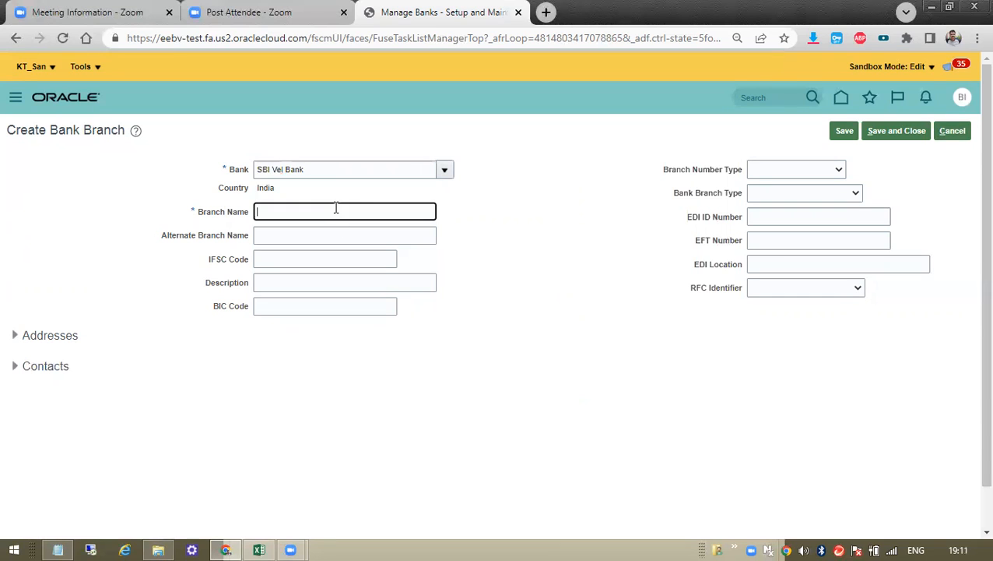
pyautogui.click(314, 234)
pyautogui.click(301, 263)
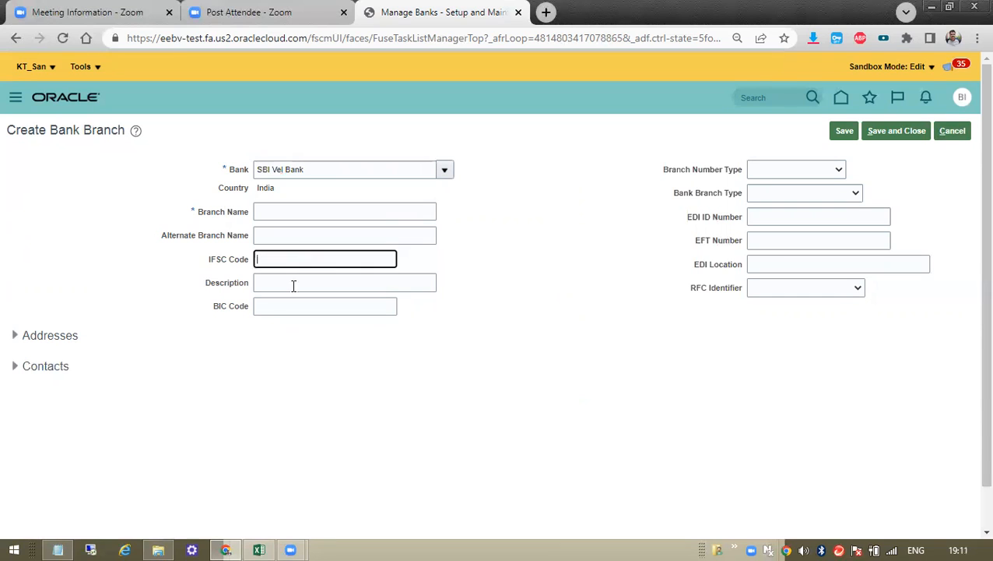
pyautogui.click(287, 309)
pyautogui.click(274, 263)
pyautogui.click(275, 284)
pyautogui.click(279, 304)
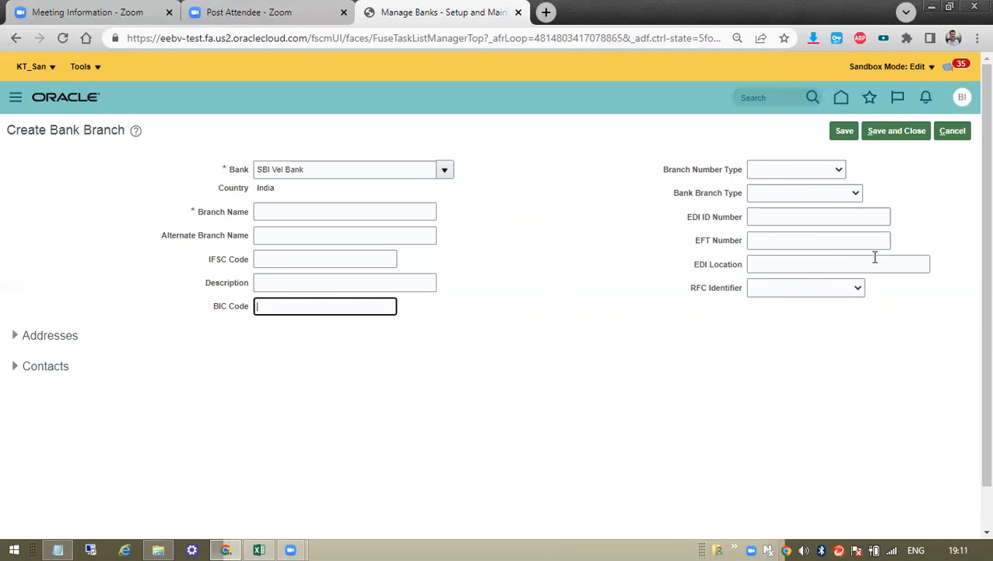
pyautogui.moveTo(277, 191); pyautogui.dragTo(256, 187)
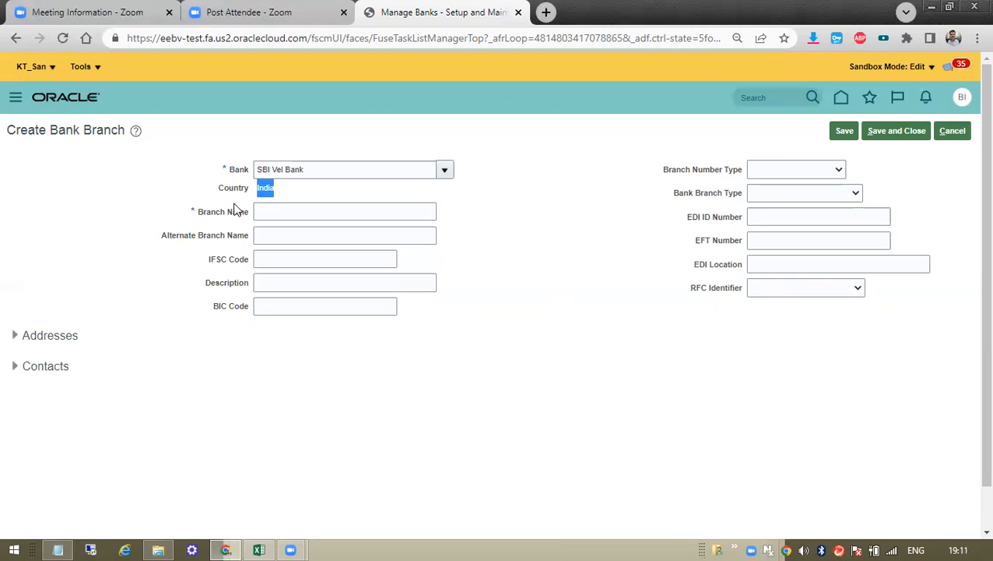
pyautogui.moveTo(188, 213); pyautogui.dragTo(201, 220)
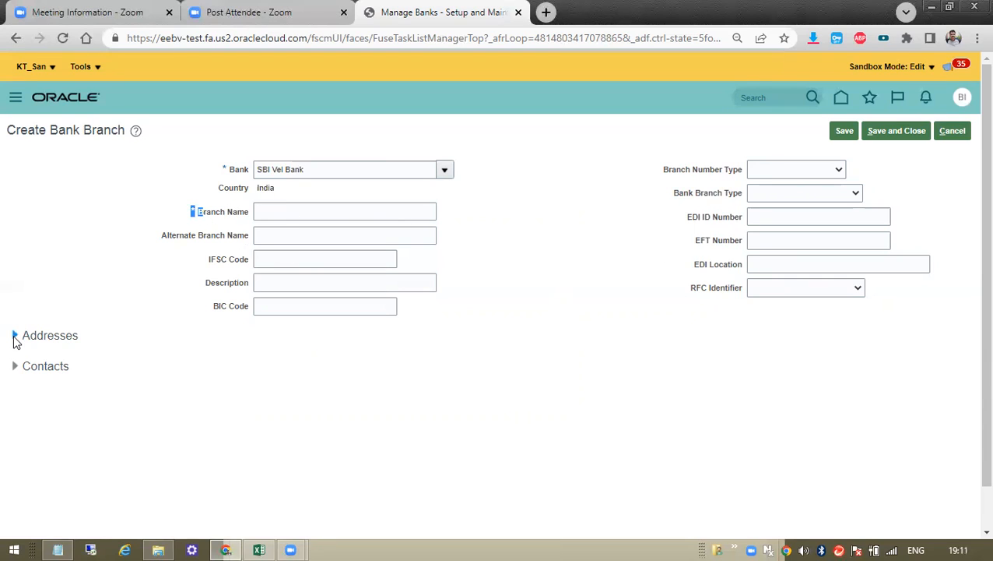
pyautogui.click(14, 337)
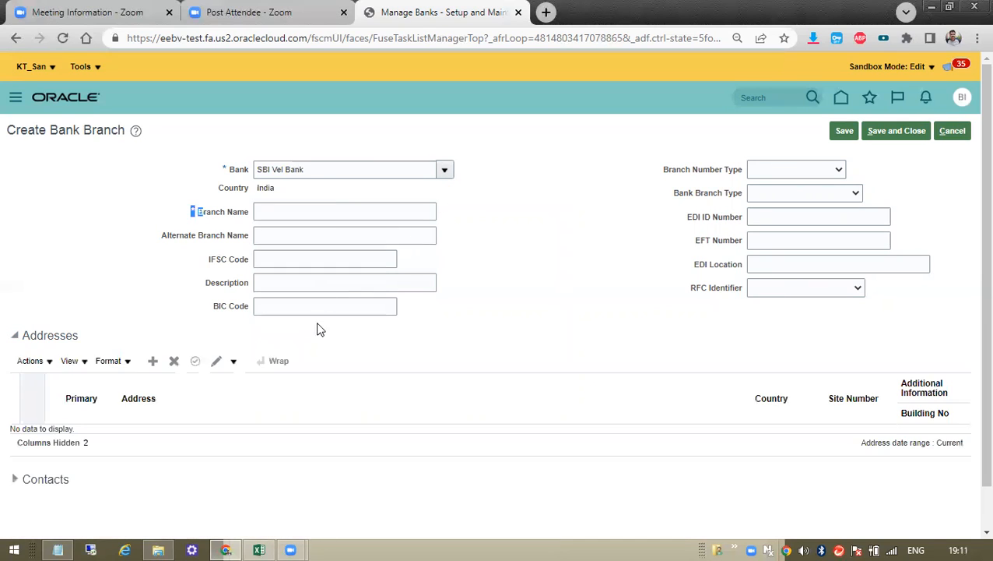
# Try to add an address to the new SBI Vel Bank branch.
pyautogui.click(154, 362)
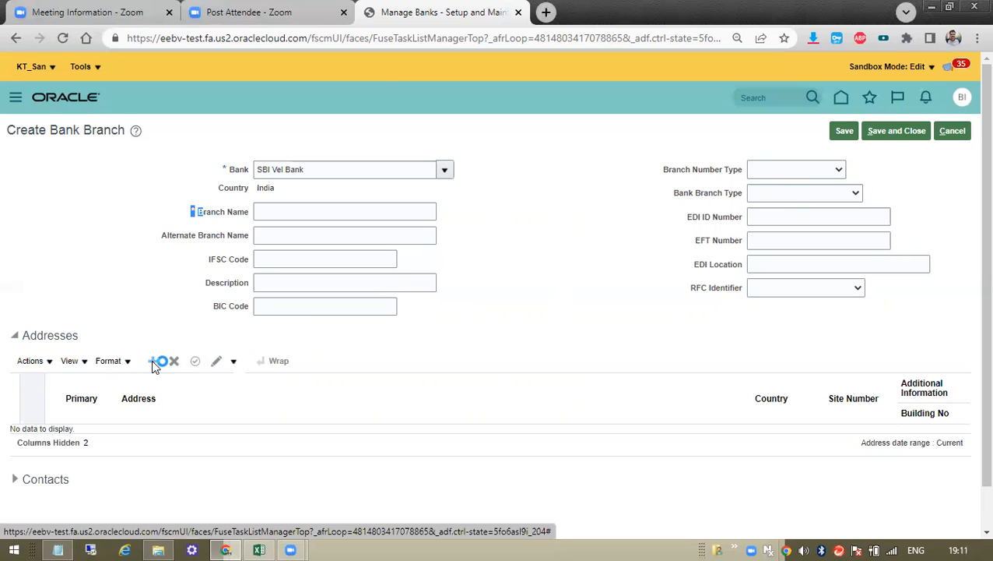
pyautogui.click(562, 144)
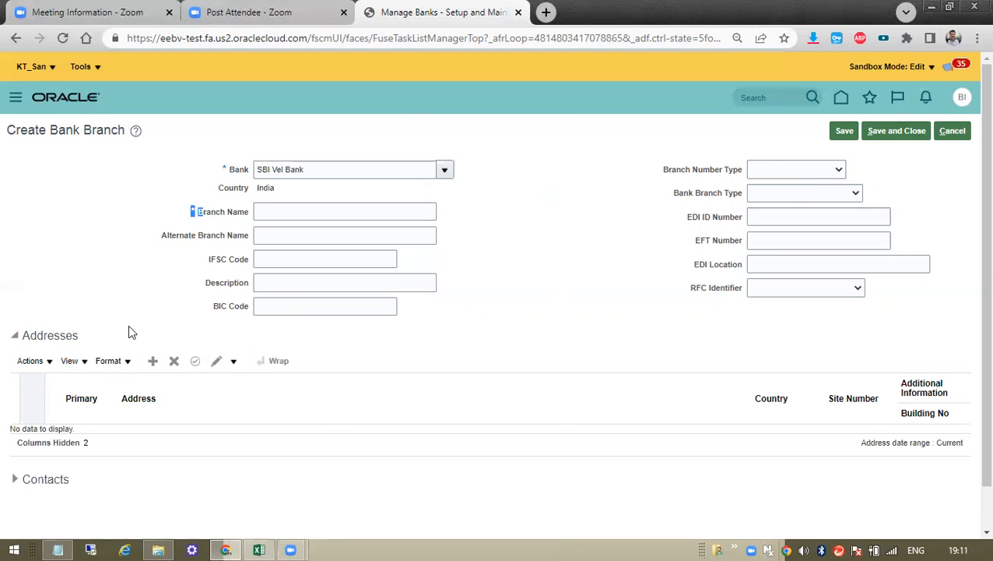
pyautogui.click(152, 362)
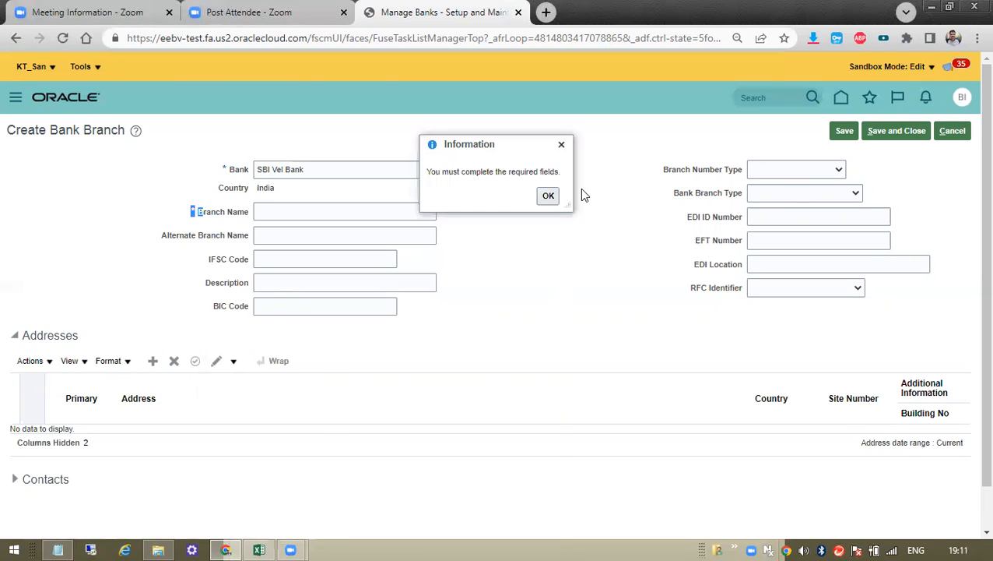
pyautogui.click(549, 196)
# Change the branch's bank to 004TAS HSBC Bank and try again to add an address.
pyautogui.click(343, 166)
pyautogui.tripleClick(265, 161)
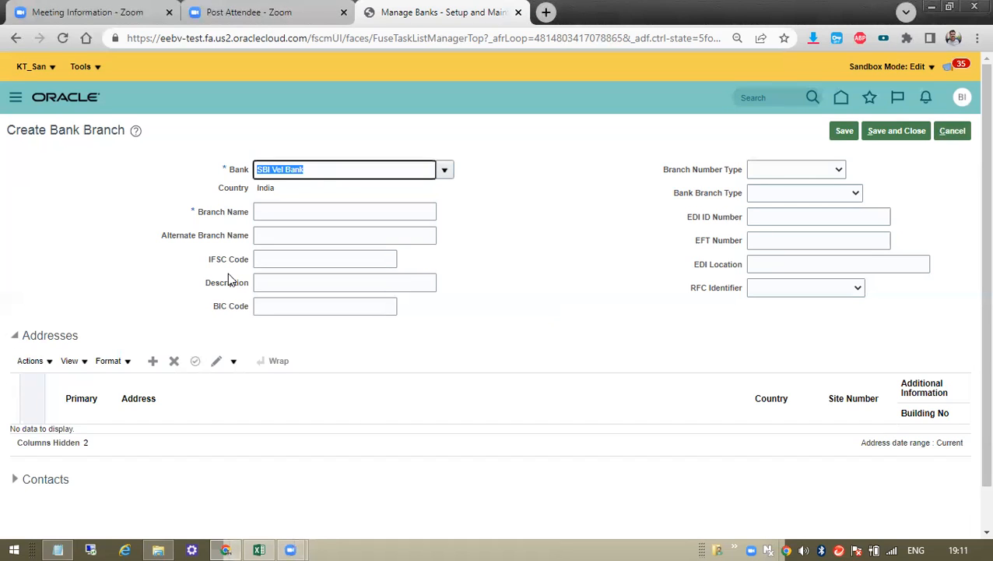
pyautogui.click(445, 172)
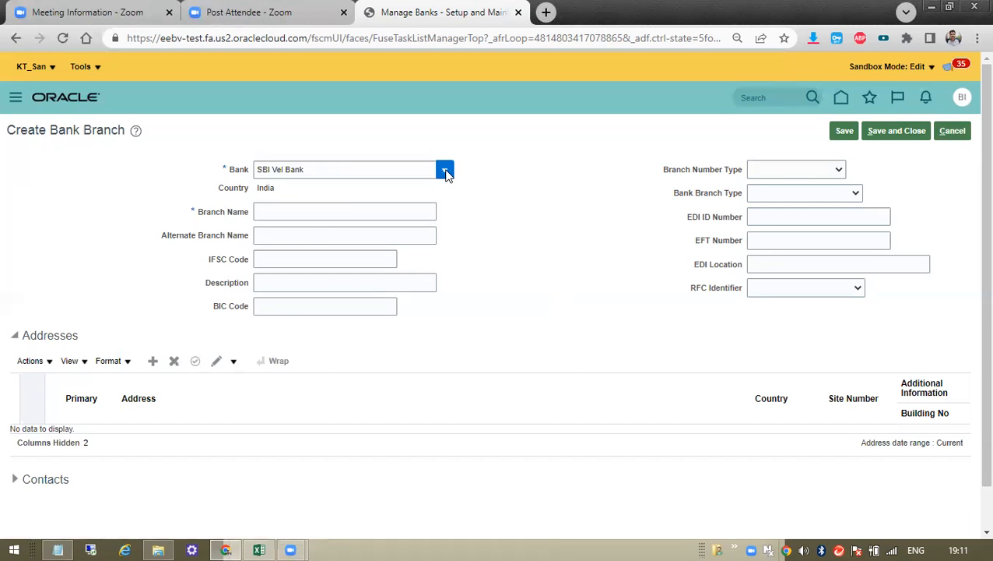
pyautogui.click(368, 231)
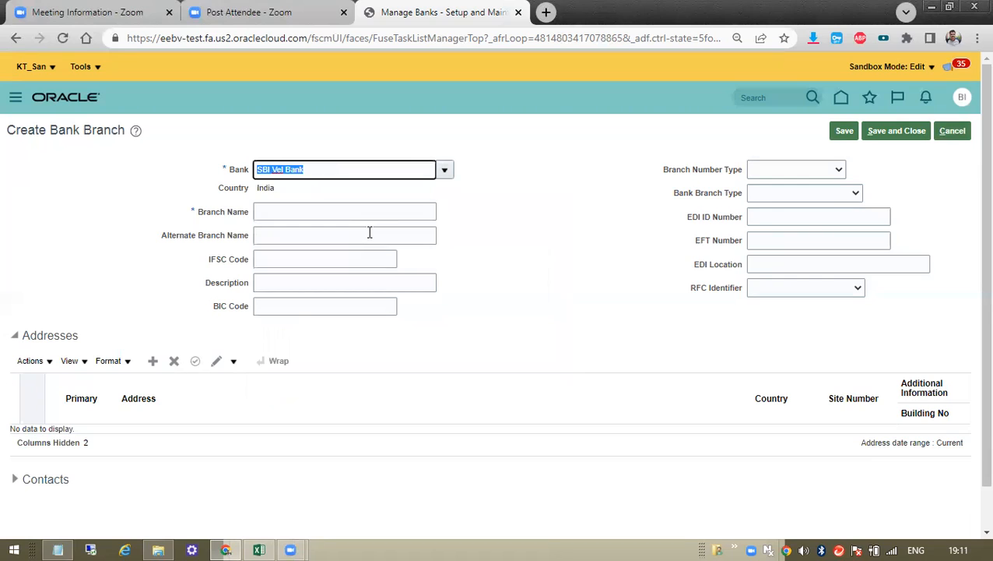
pyautogui.click(148, 362)
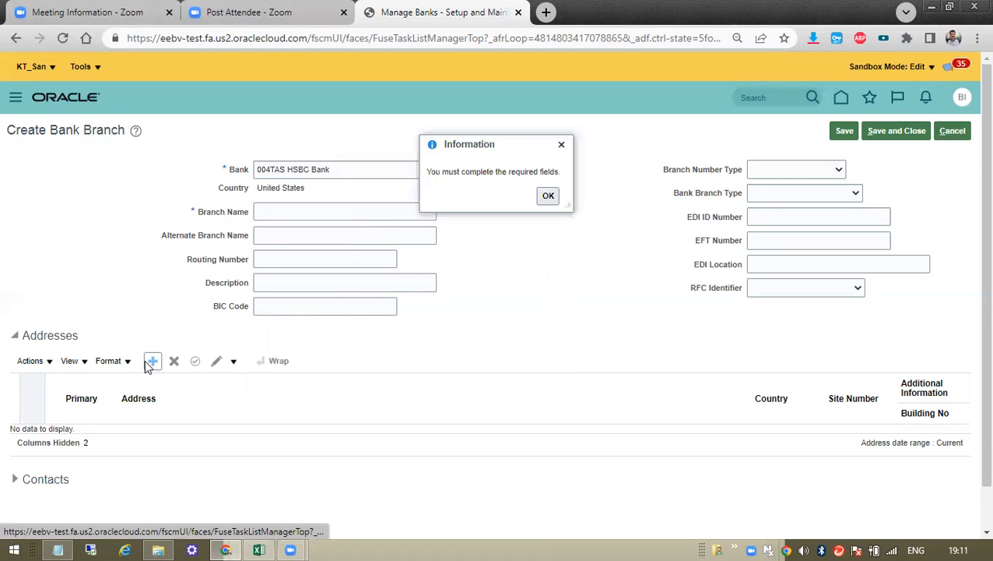
pyautogui.click(552, 204)
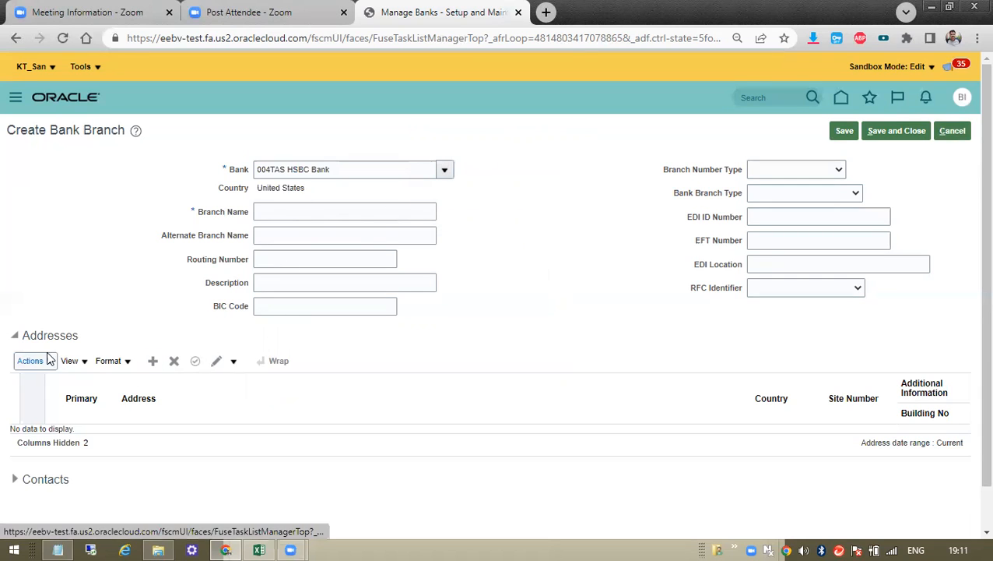
# Look at the branch's Contacts section and cancel the branch form, discarding its unsaved changes.
pyautogui.click(14, 480)
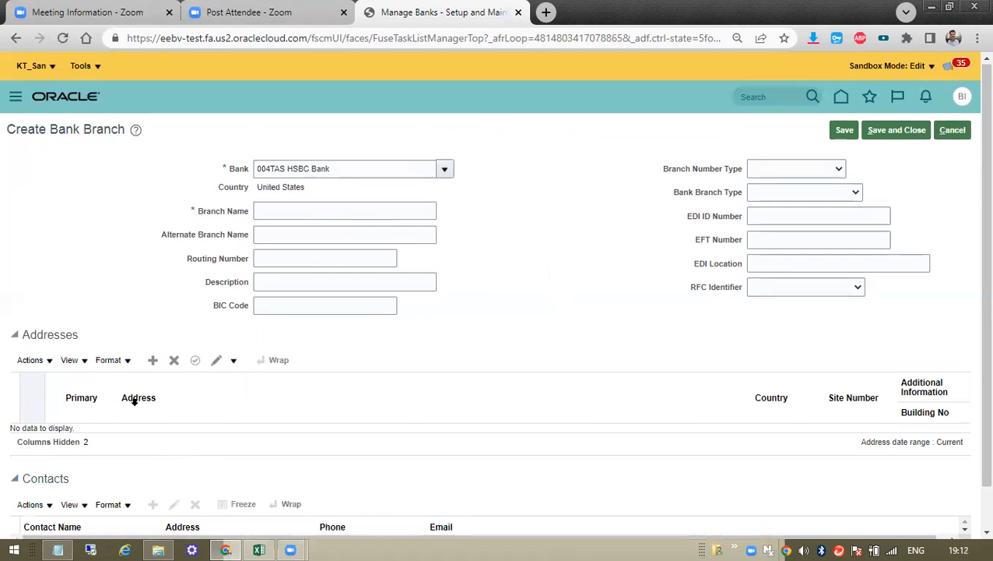
pyautogui.scroll(-2, 134, 401)
pyautogui.scroll(2, 206, 362)
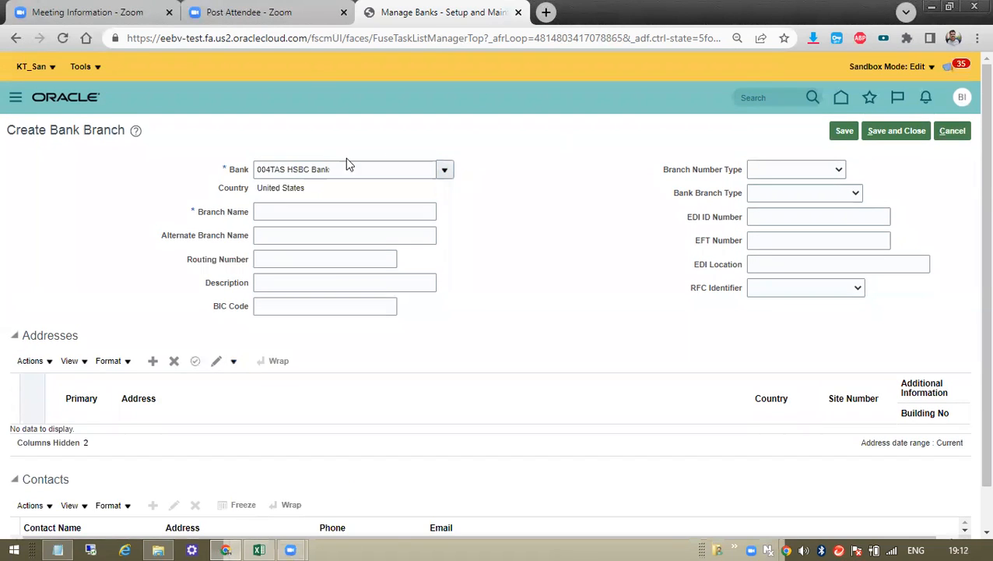
pyautogui.click(949, 137)
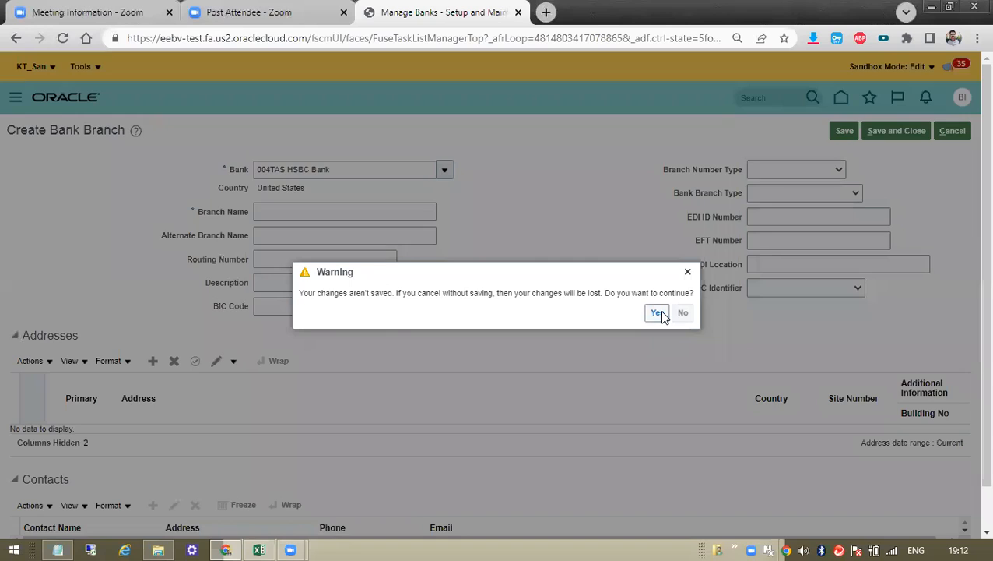
pyautogui.click(659, 313)
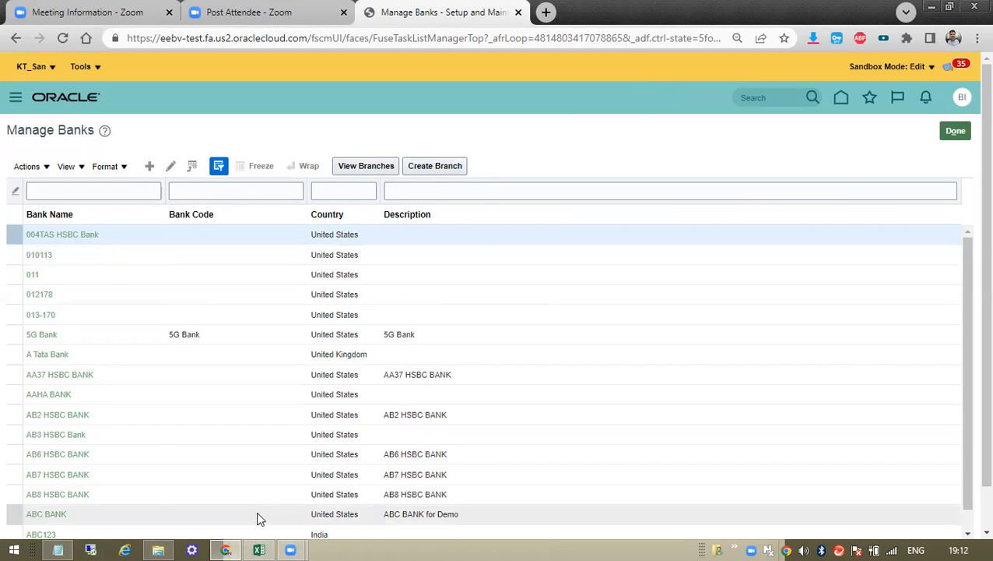
# Switch to the Excel worksheet and enter SBI Bank in cell D9.
pyautogui.click(262, 548)
pyautogui.click(260, 549)
pyautogui.click(260, 549)
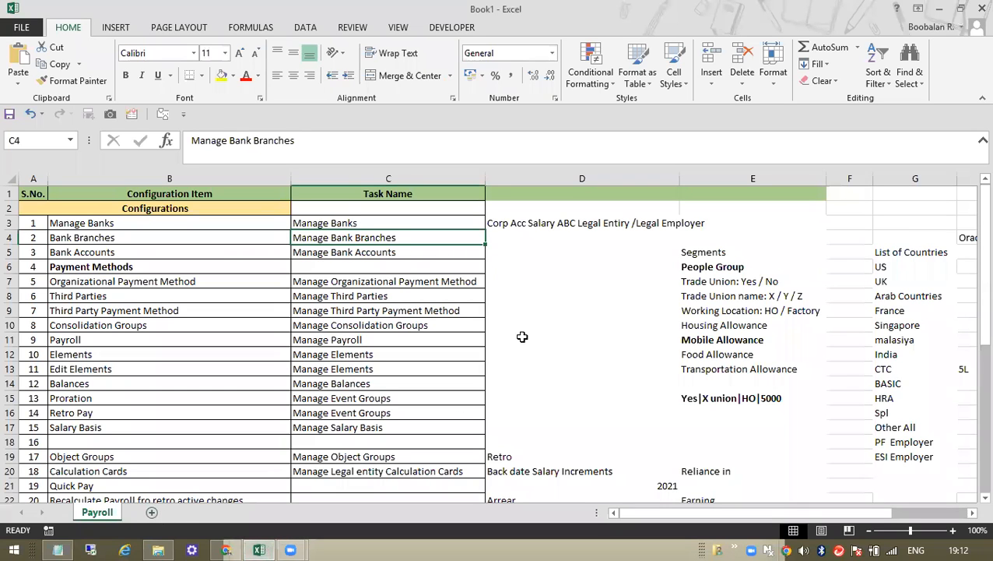
pyautogui.click(531, 311)
pyautogui.write('SBI')
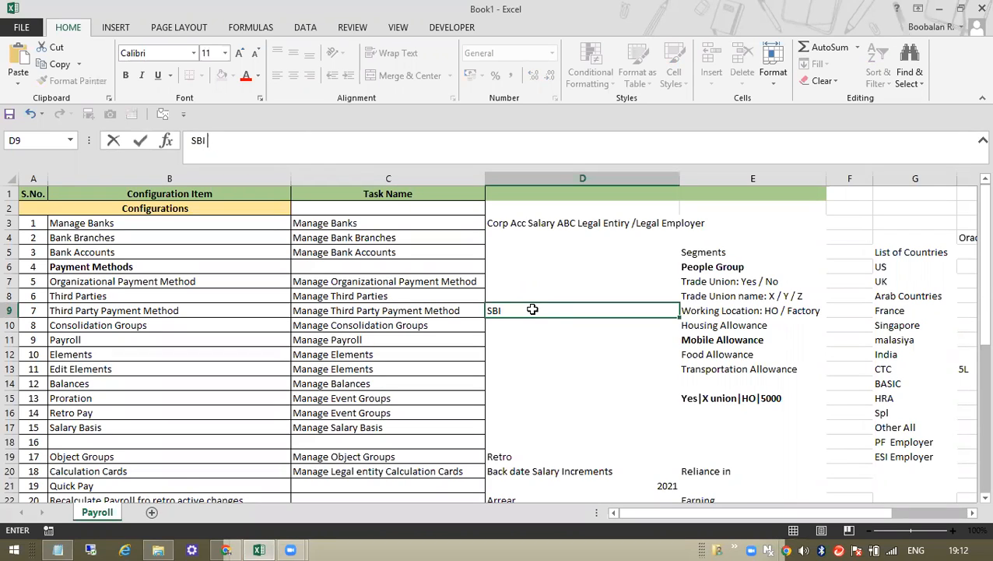
pyautogui.write('Bank')
pyautogui.press('Return')
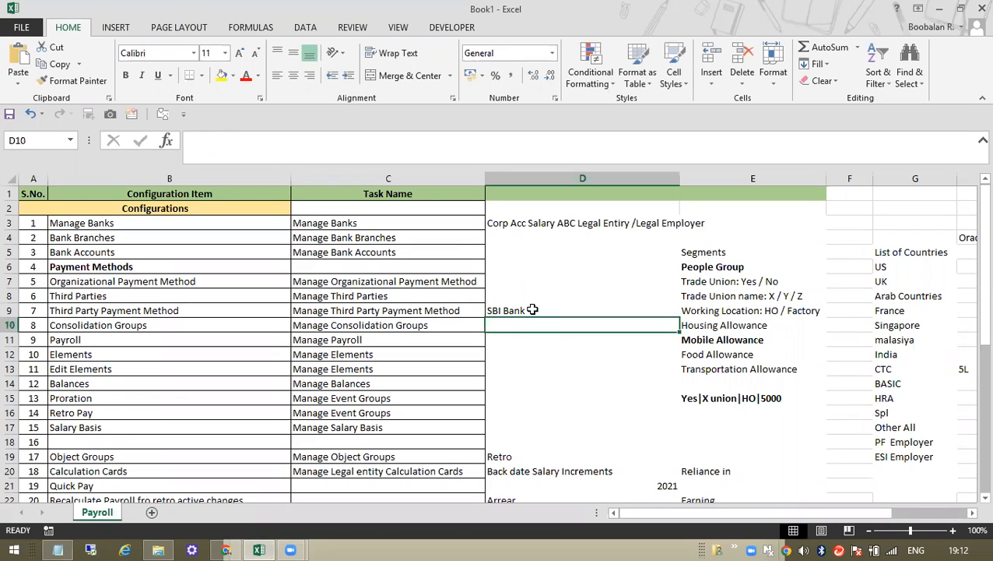
# List the branch names Pallavaram, OMR and Ambat in cells D10 to D12.
pyautogui.write('Pallavaram')
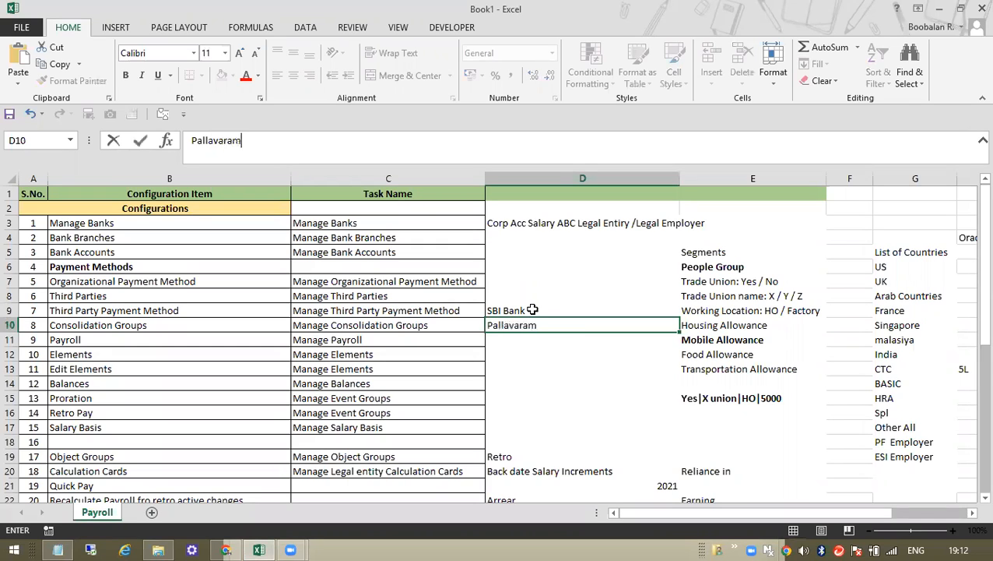
pyautogui.press('Return')
pyautogui.write('OME')
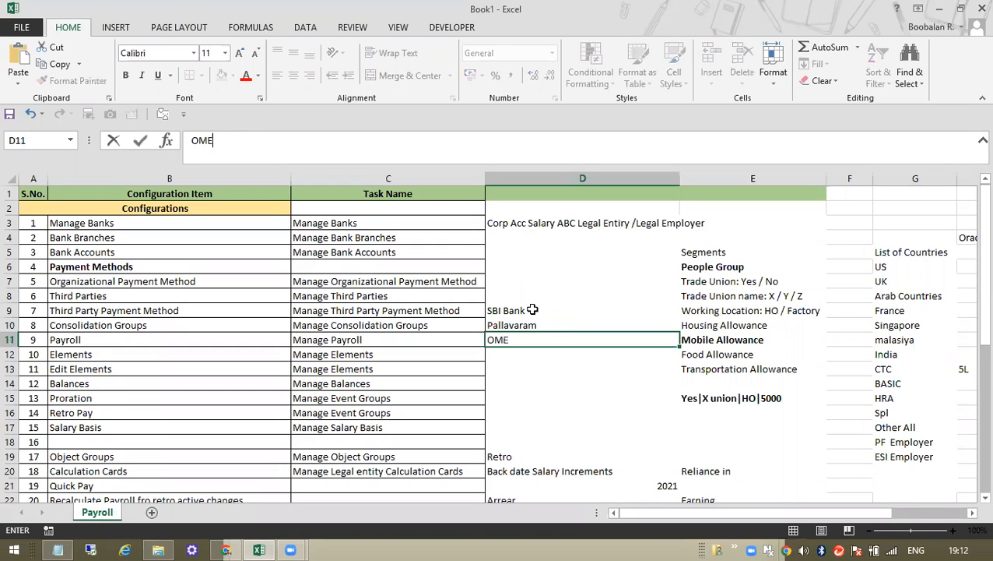
pyautogui.press('Return')
pyautogui.press('Up')
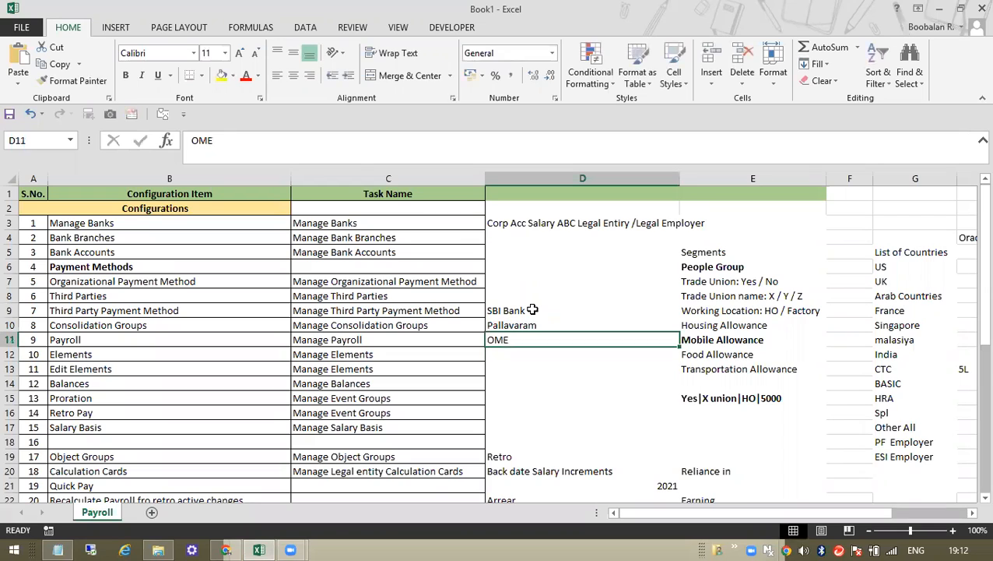
pyautogui.write('M')
pyautogui.press('BackSpace')
pyautogui.write('OMR')
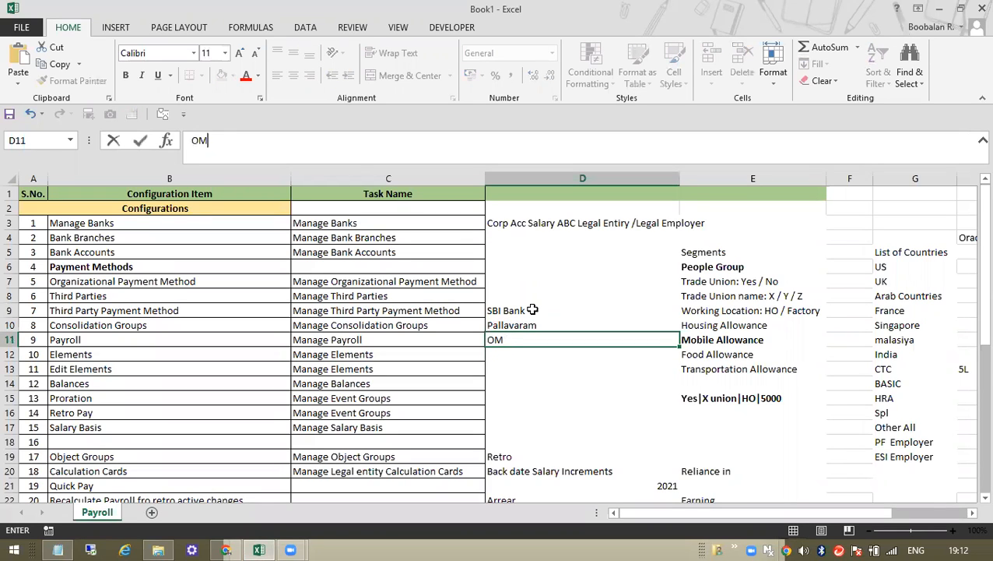
pyautogui.press('Return')
pyautogui.write('Ambat')
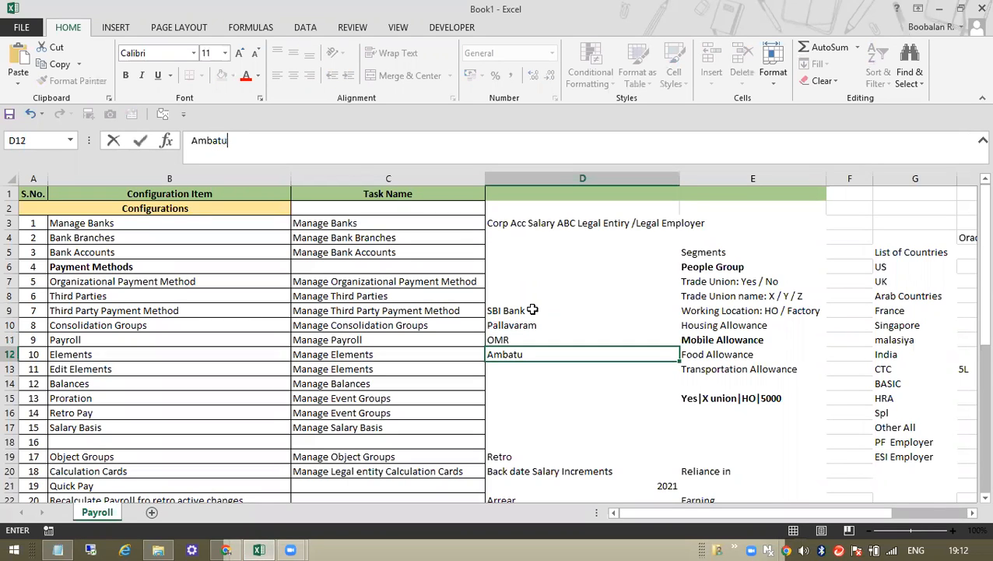
pyautogui.press('Return')
# Compare the bank and branch entries in D9:D12 with the Manage Banks list in Oracle Fusion.
pyautogui.moveTo(532, 308); pyautogui.dragTo(532, 360)
pyautogui.hotkey('alt', 'Tab')
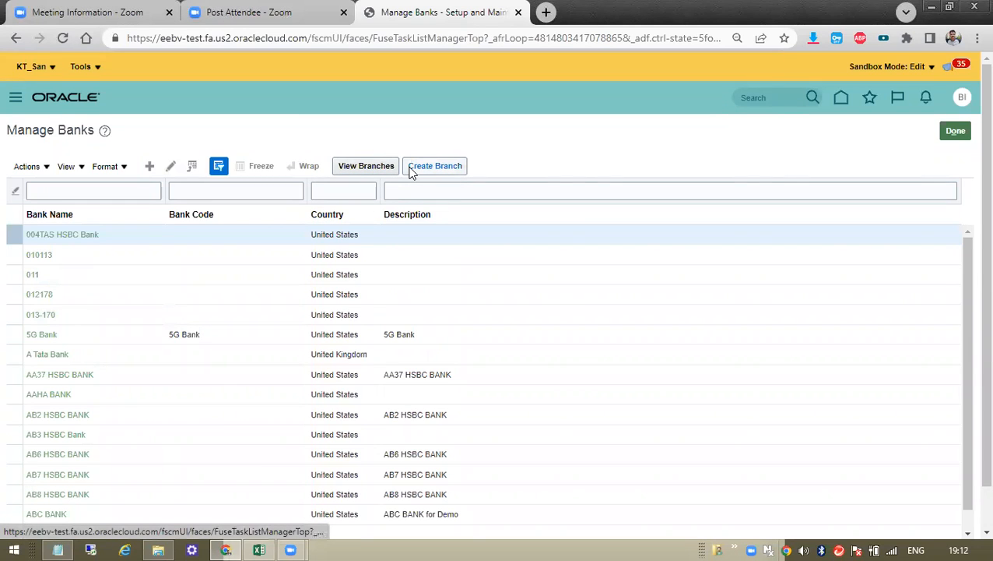
pyautogui.click(63, 418)
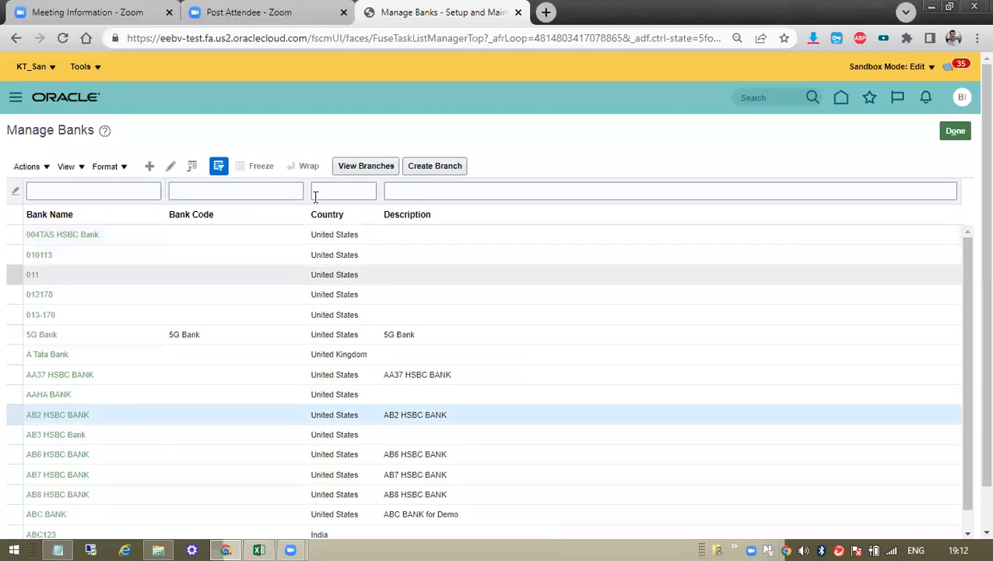
pyautogui.hotkey('alt', 'Tab')
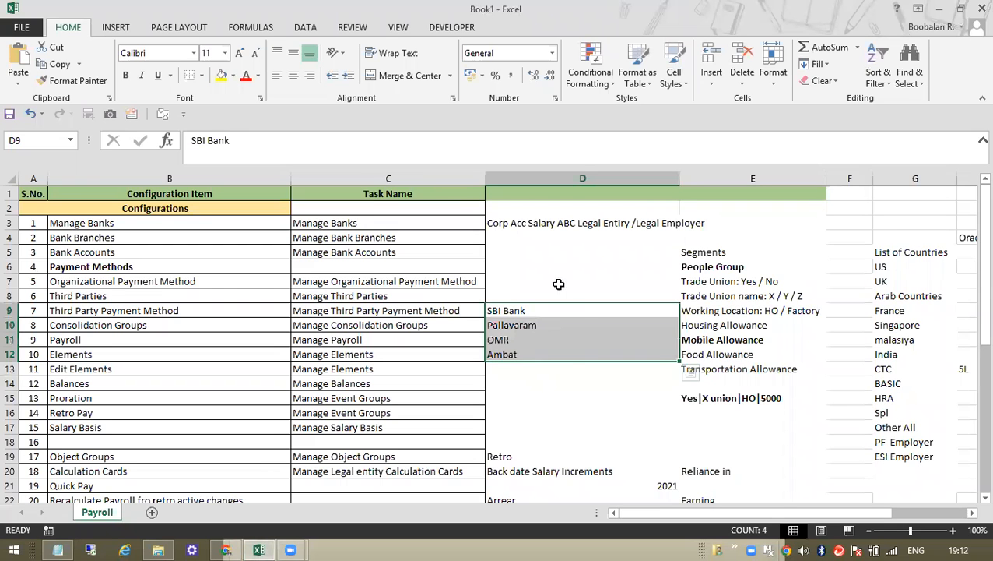
pyautogui.click(533, 326)
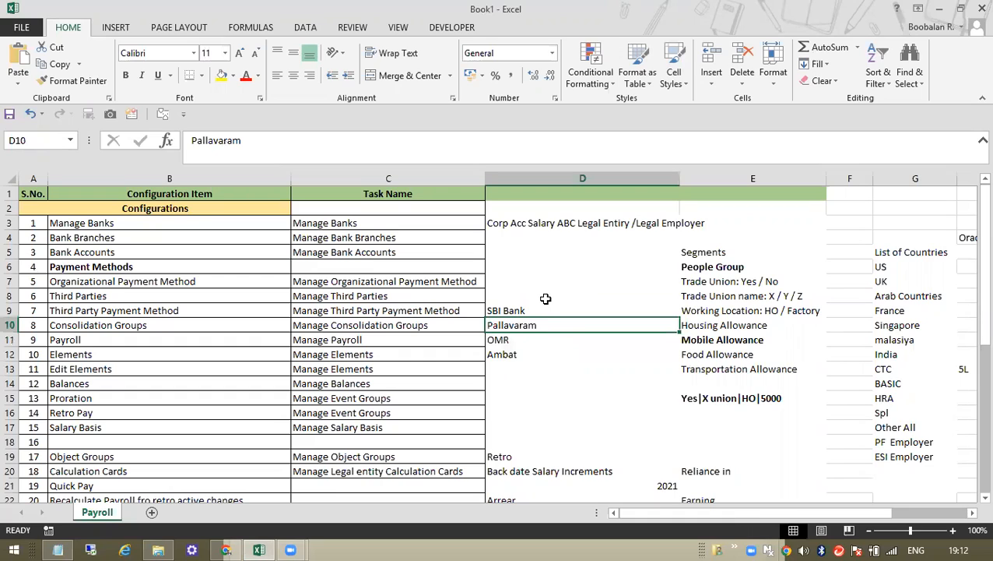
pyautogui.click(538, 310)
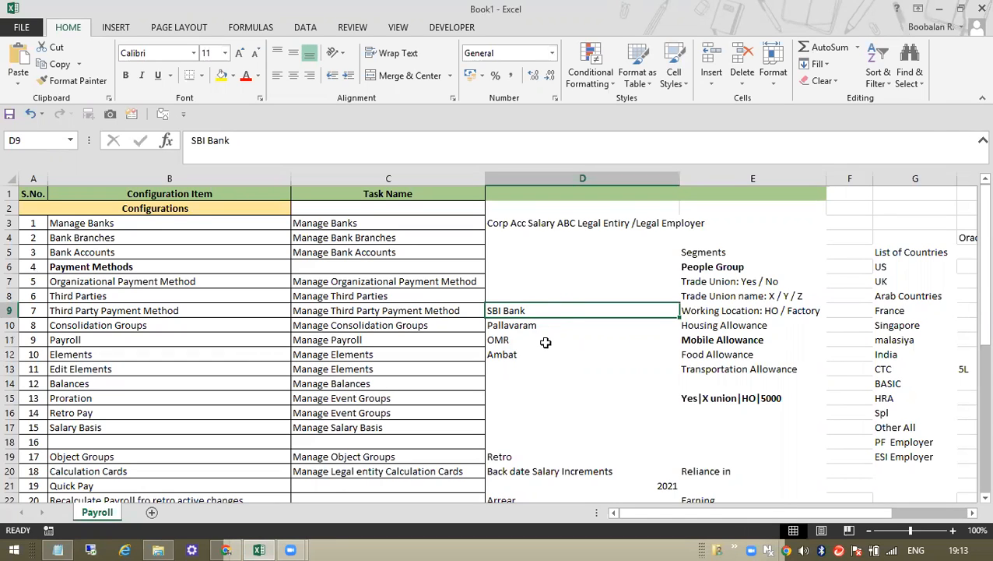
# Highlight the branch names in D10:D12, close the Manage Banks page in Oracle Fusion and return to the Excel worksheet.
pyautogui.hotkey('alt', 'Tab')
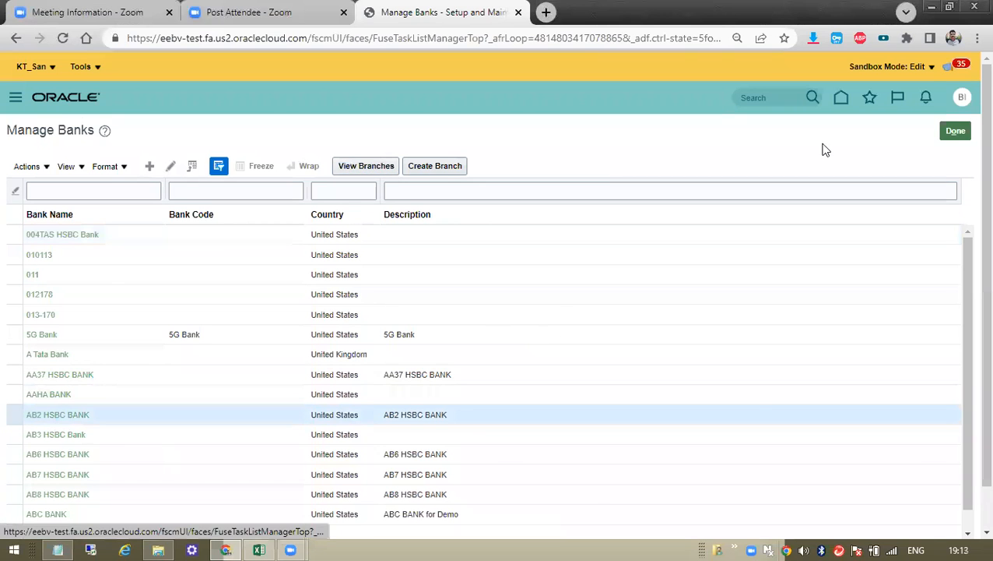
pyautogui.hotkey('alt', 'Tab')
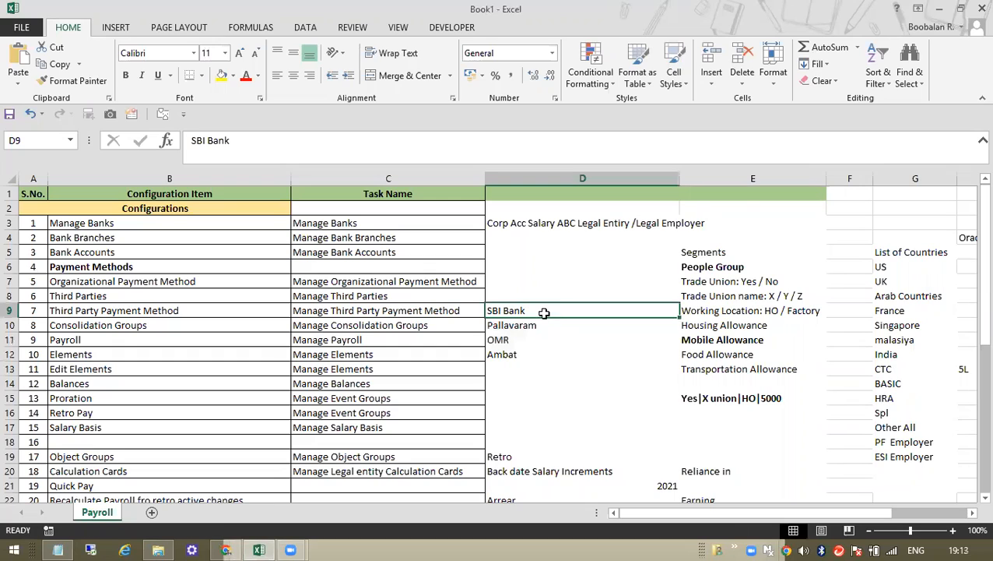
pyautogui.click(530, 326)
pyautogui.moveTo(529, 326); pyautogui.dragTo(535, 359)
pyautogui.hotkey('alt', 'Tab')
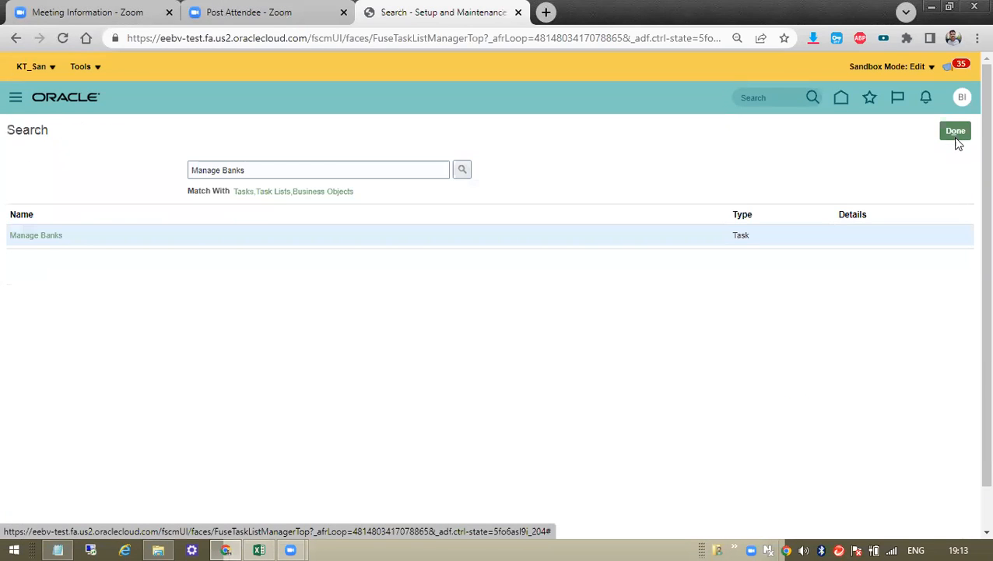
pyautogui.hotkey('alt', 'Tab')
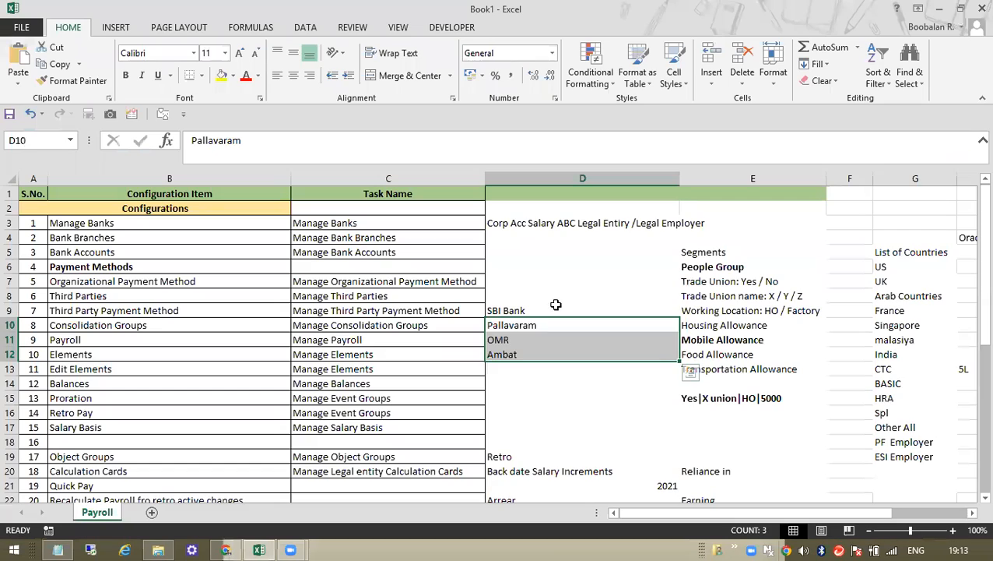
# Clear the sample bank and branch entries from cells D9 to D12.
pyautogui.press('Up')
pyautogui.moveTo(561, 384); pyautogui.dragTo(568, 342)
pyautogui.press('Delete')
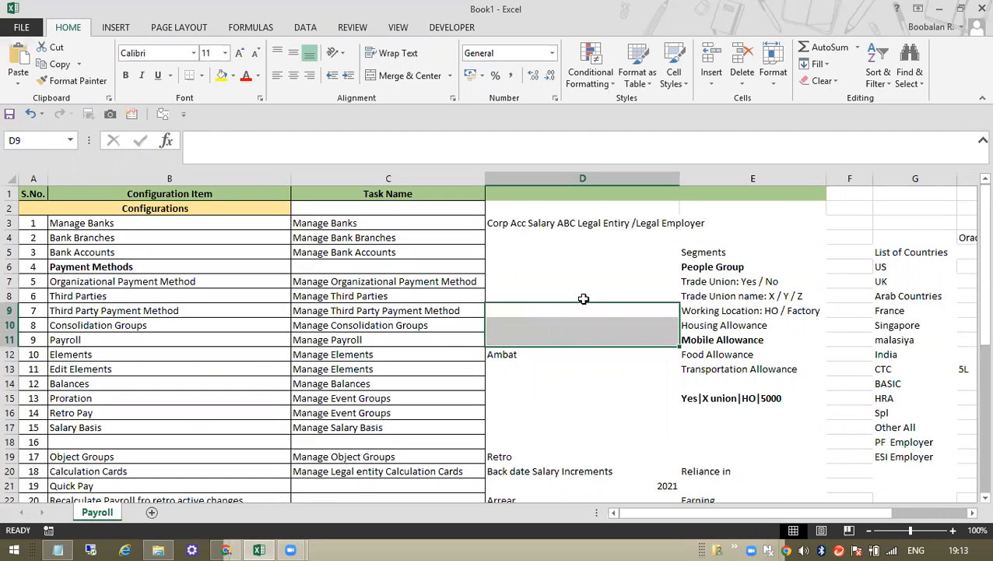
pyautogui.click(537, 356)
pyautogui.press('Delete')
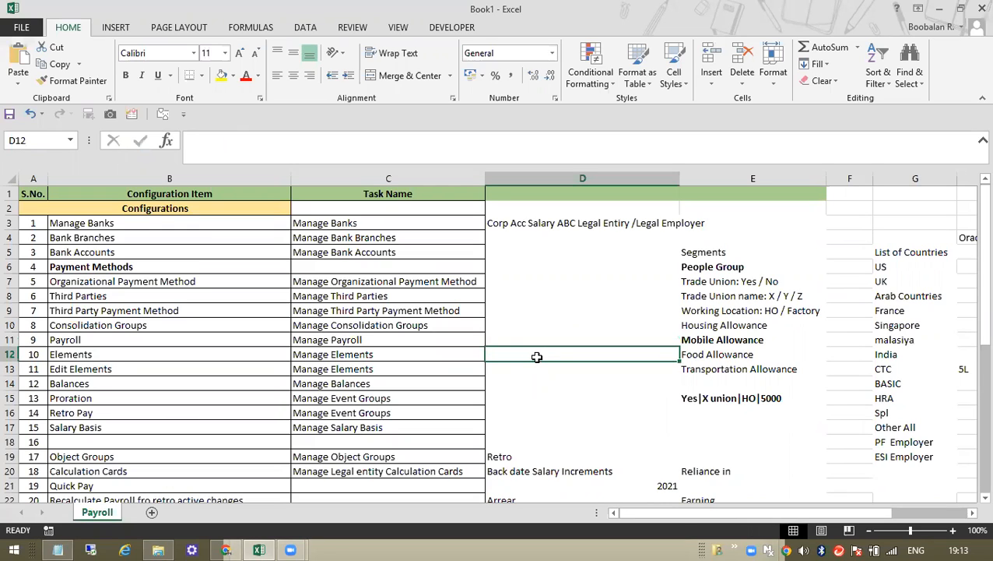
# Review the Manage Banks and Manage Bank Branches task names in the worksheet's Task Name column.
pyautogui.click(369, 241)
pyautogui.click(373, 222)
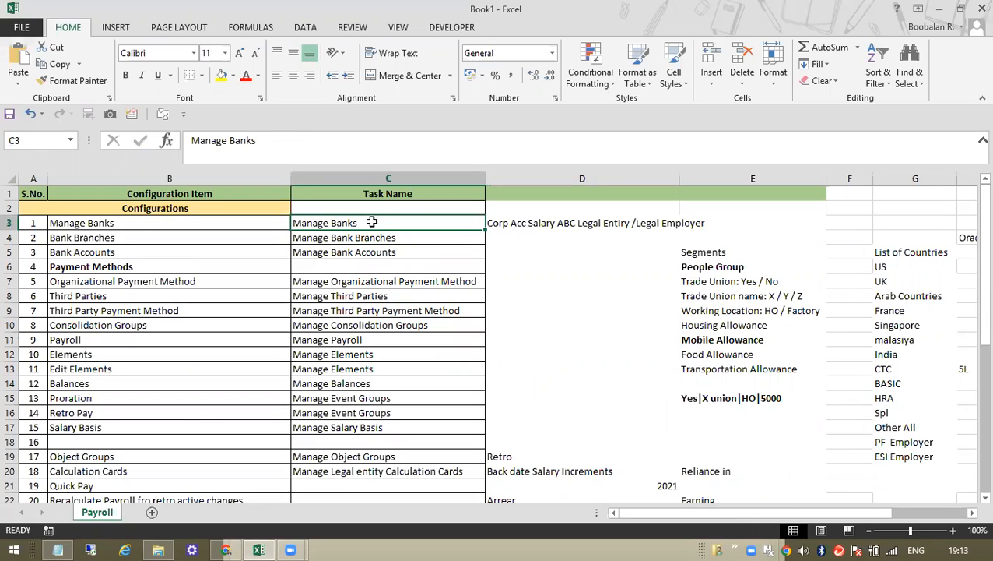
pyautogui.click(367, 237)
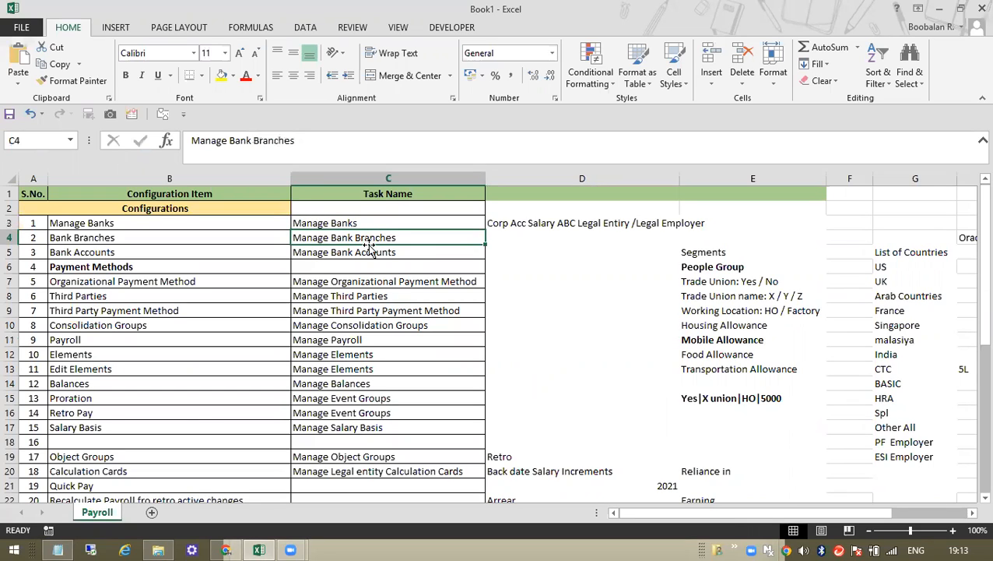
pyautogui.click(355, 223)
pyautogui.click(358, 237)
# Copy the task name Manage Bank Accounts from cell C5.
pyautogui.click(360, 254)
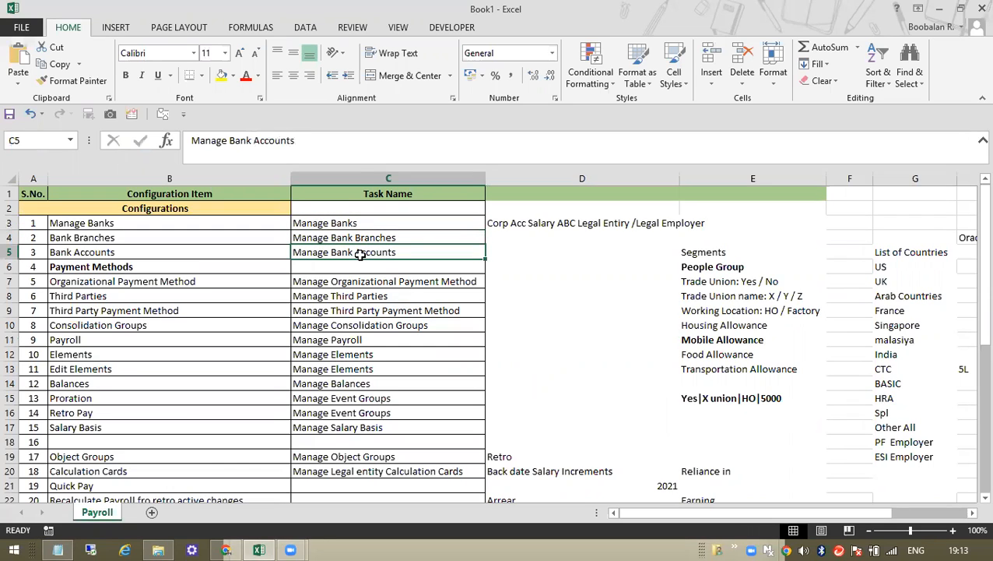
pyautogui.moveTo(349, 149); pyautogui.dragTo(135, 122)
pyautogui.hotkey('ctrl', 'c')
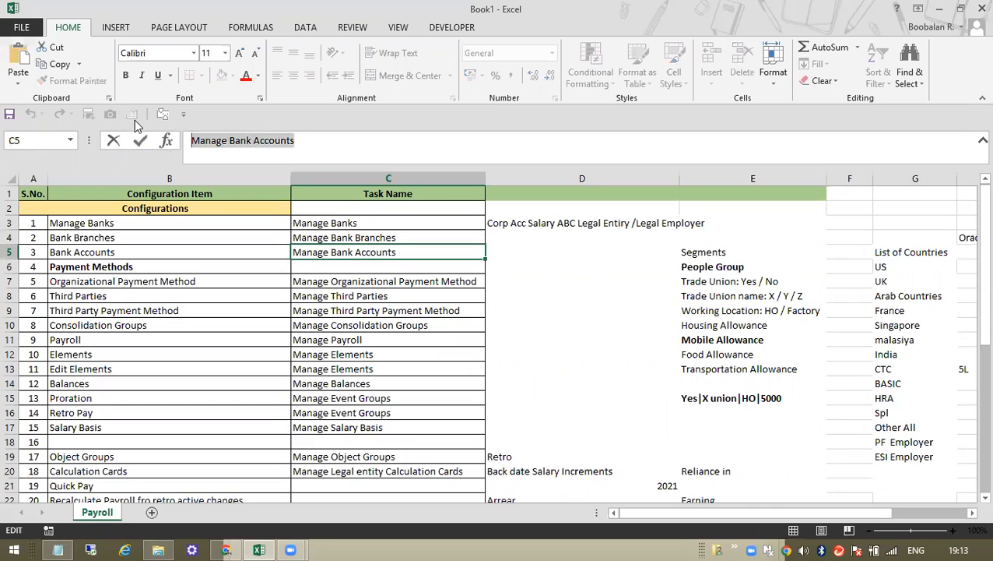
# Switch to Oracle Fusion, search the setup tasks for Manage Bank Accounts using the copied name, and open that task.
pyautogui.hotkey('alt', 'Tab')
pyautogui.tripleClick(204, 166)
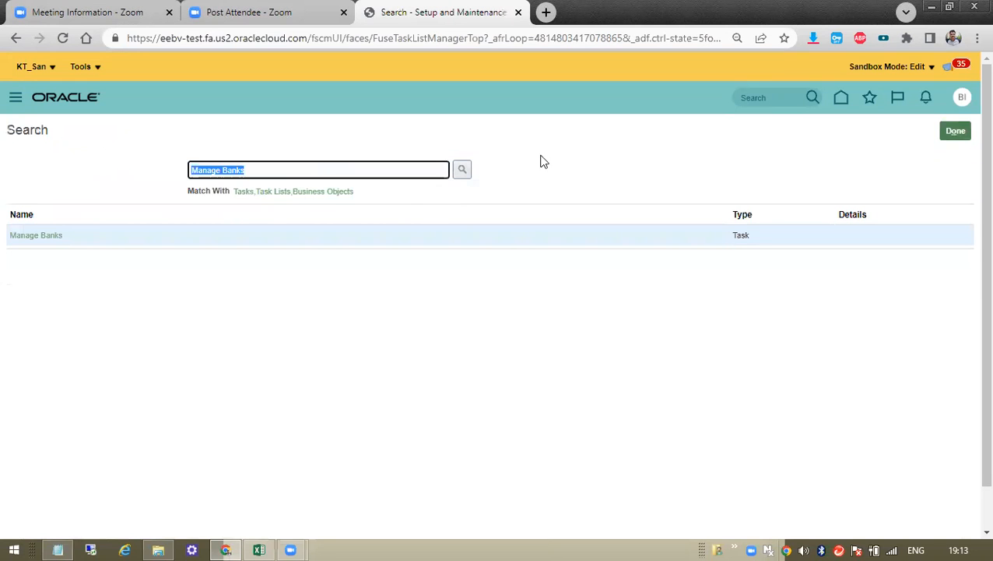
pyautogui.hotkey('ctrl', 'v')
pyautogui.click(463, 171)
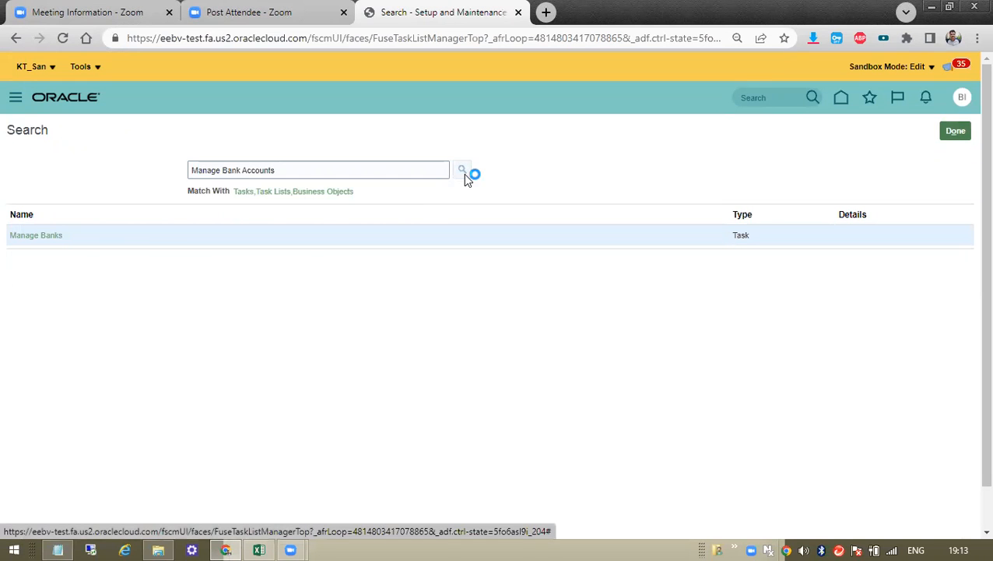
pyautogui.click(78, 235)
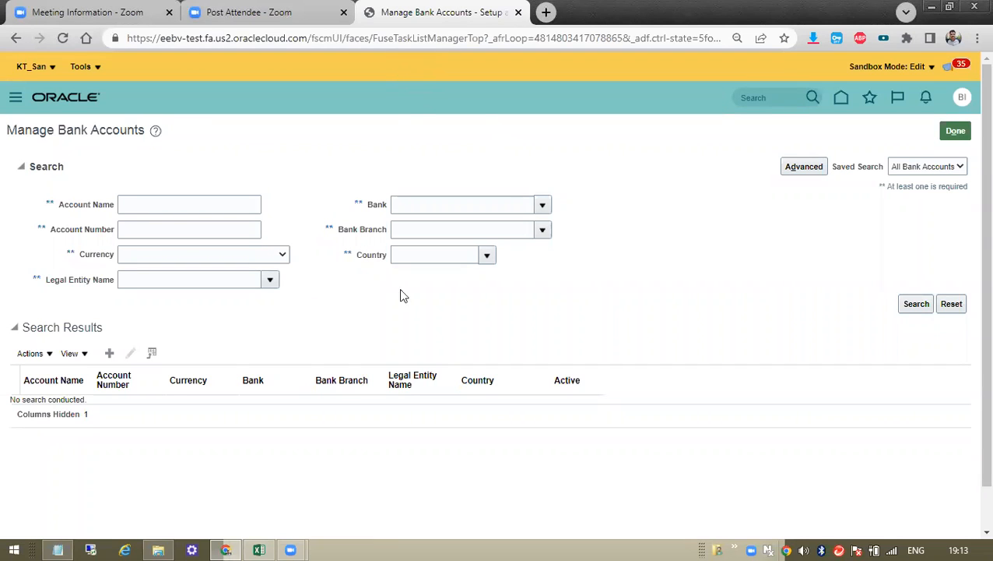
# Switch to Notepad and add the notes TCoDe and SAP51215 below the existing line, separated by a blank line.
pyautogui.click(59, 549)
pyautogui.write('T')
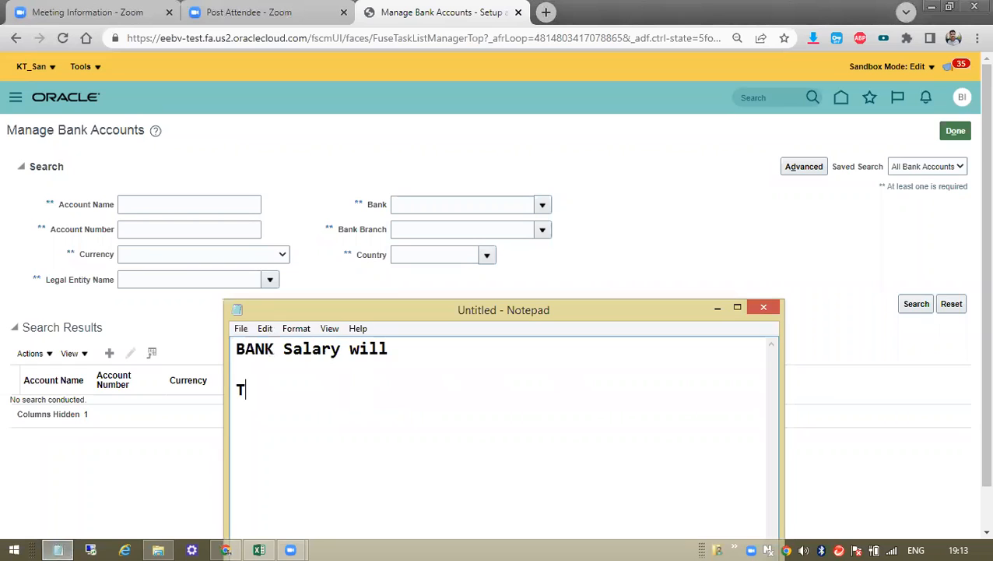
pyautogui.write('CoDe')
pyautogui.press('BackSpace')
pyautogui.write('De')
pyautogui.press('Return')
pyautogui.press('Return')
pyautogui.write('51215')
pyautogui.press('Return')
pyautogui.press('BackSpace')
pyautogui.press('Up')
pyautogui.press('Down')
pyautogui.write('SAP')
pyautogui.press('Return')
pyautogui.press('BackSpace')
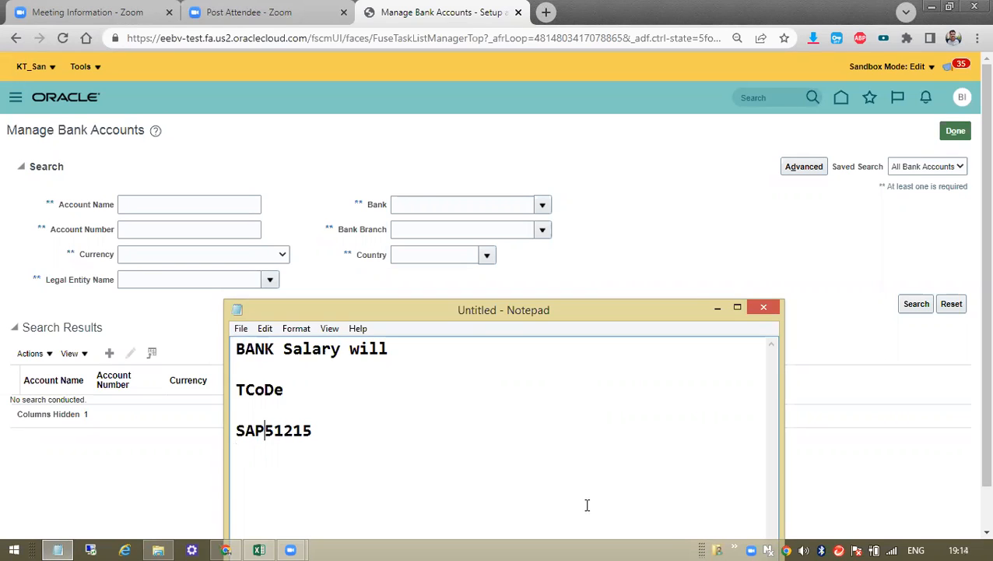
# Point out the TCoDe example in Notepad by highlighting SAP51215, then clear the highlight.
pyautogui.hotkey('alt', 'Tab')
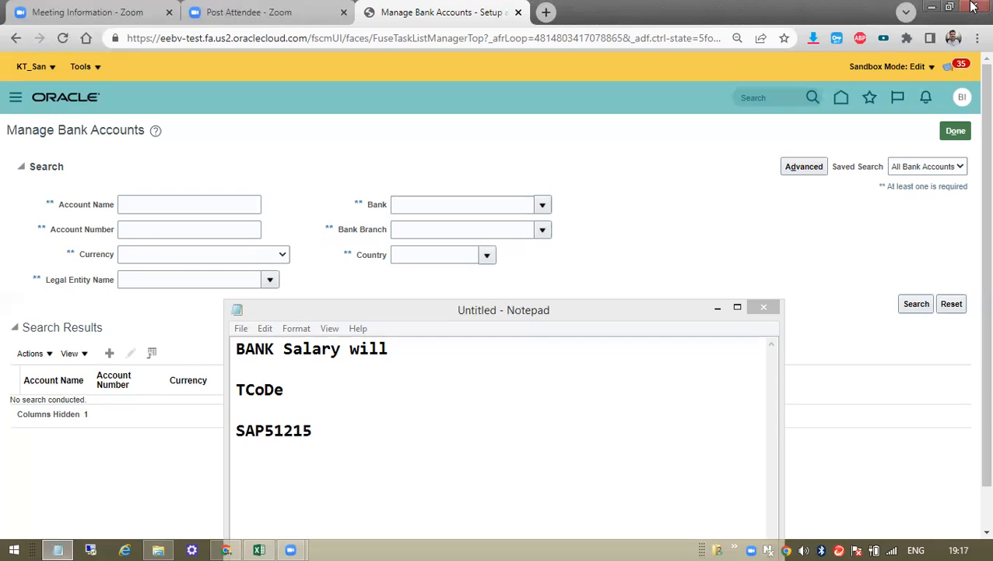
pyautogui.click(266, 370)
pyautogui.click(277, 404)
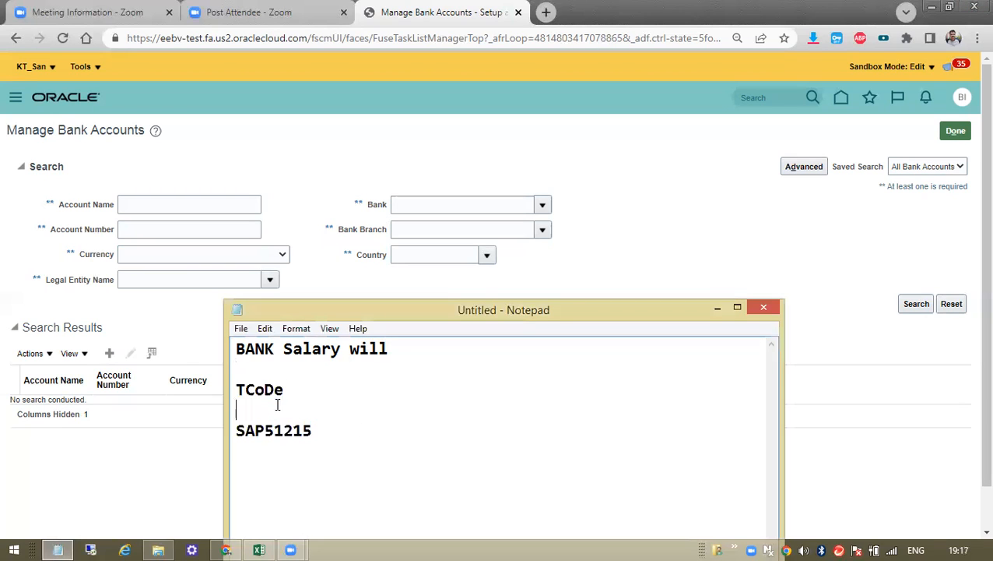
pyautogui.moveTo(236, 430); pyautogui.dragTo(340, 428)
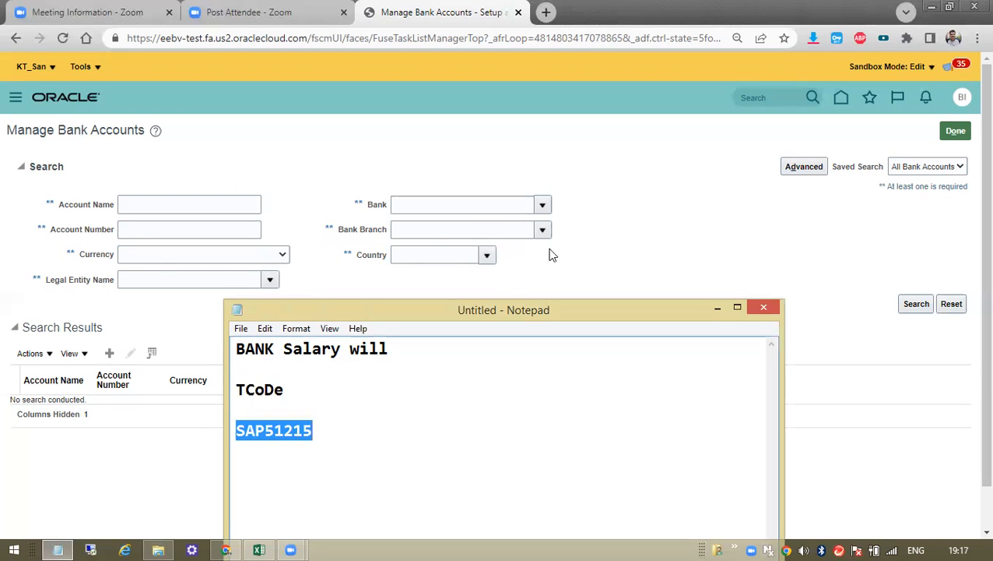
pyautogui.click(345, 442)
pyautogui.hotkey('ctrl', 'a')
pyautogui.click(347, 354)
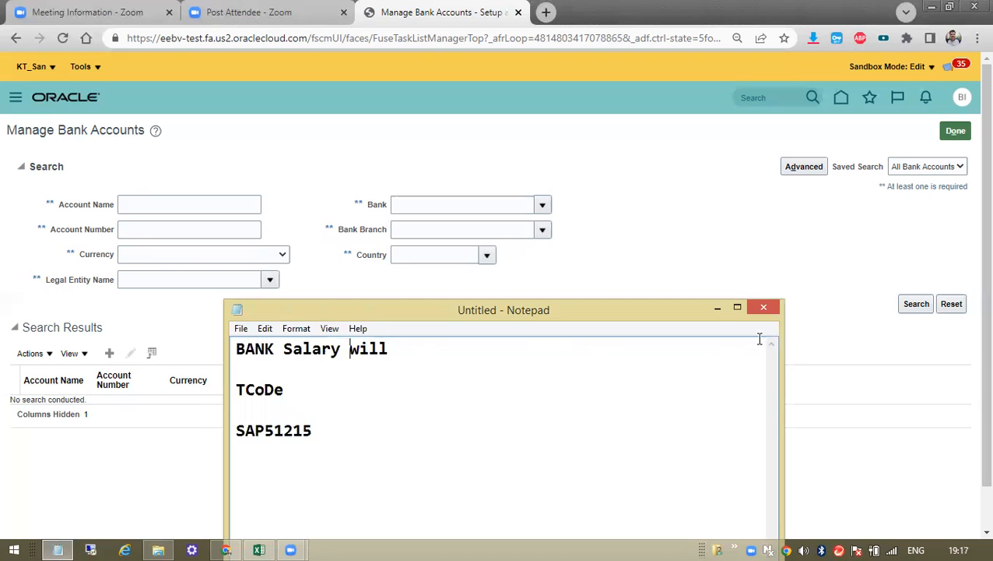
pyautogui.click(226, 549)
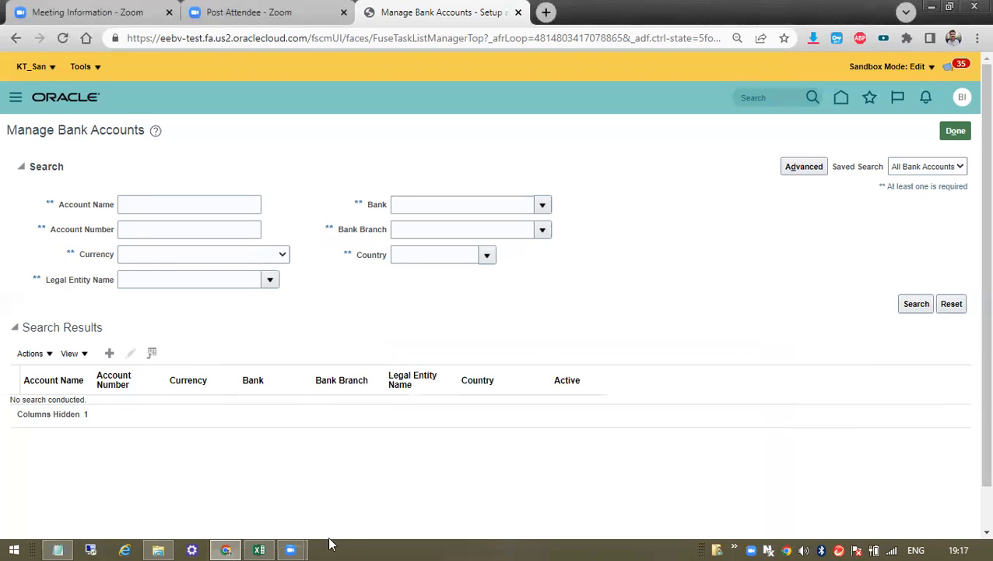
pyautogui.click(259, 550)
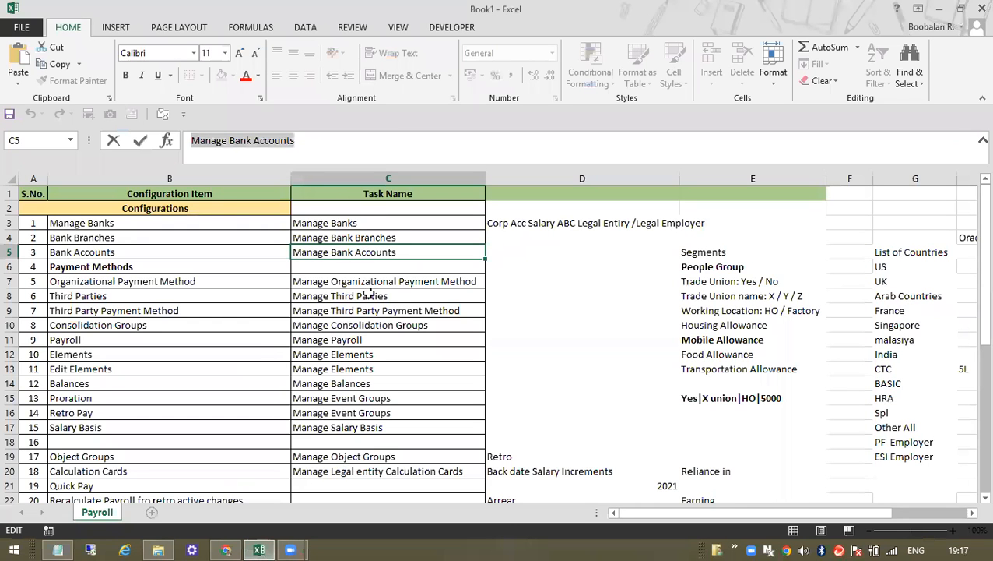
pyautogui.hotkey('alt', 'Tab')
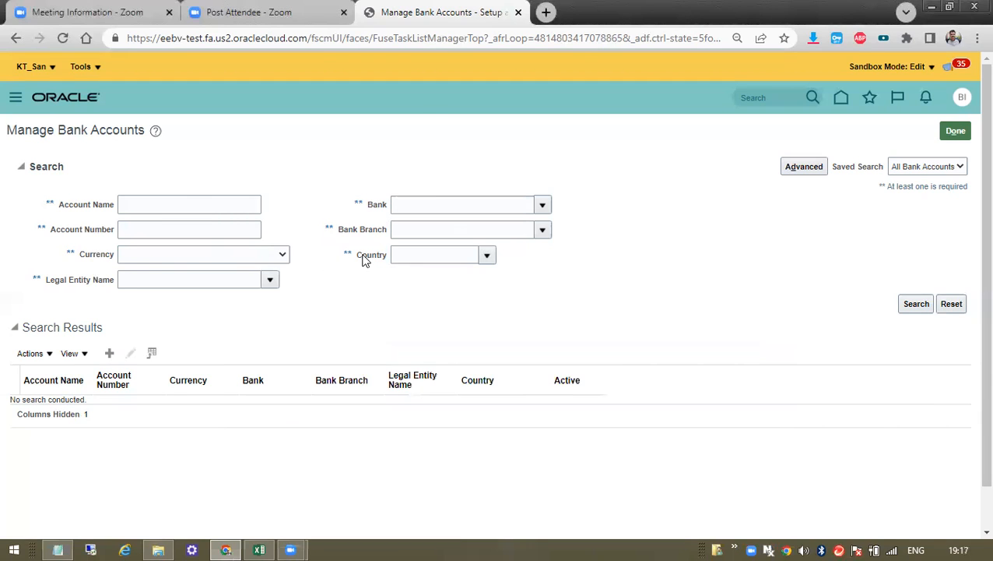
pyautogui.hotkey('alt', 'Tab')
pyautogui.hotkey('alt', 'Tab')
pyautogui.hotkey('alt', 'Tab')
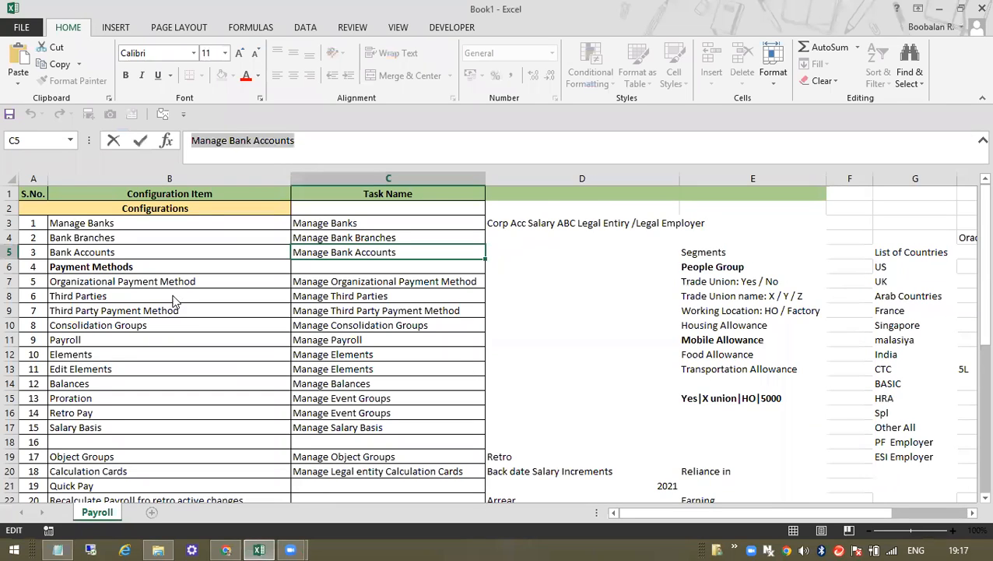
# Start a new bank account in Oracle Fusion, search the bank branches for SBI, and select SBI-Kinwest.
pyautogui.hotkey('alt', 'Tab')
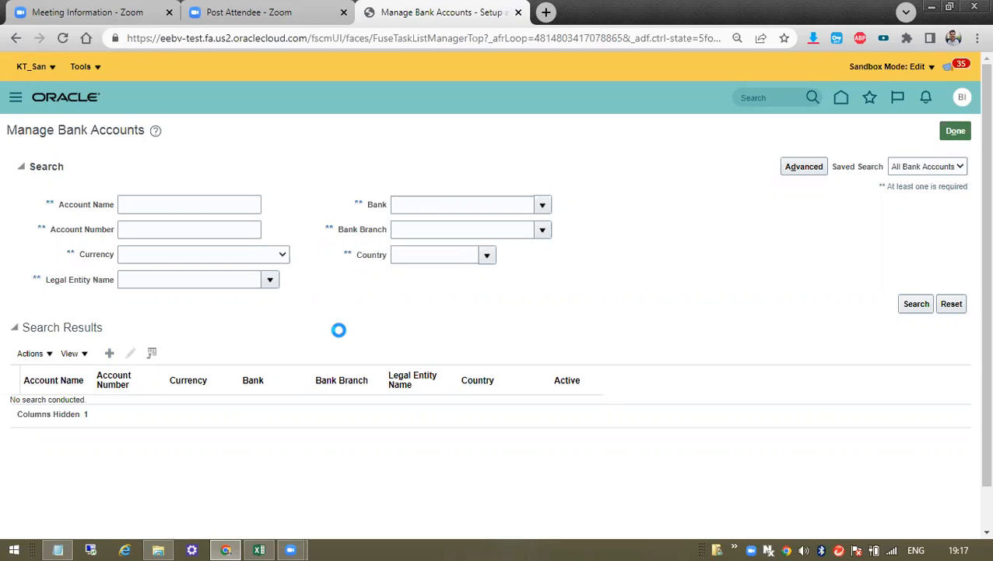
pyautogui.click(215, 184)
pyautogui.tripleClick(216, 183)
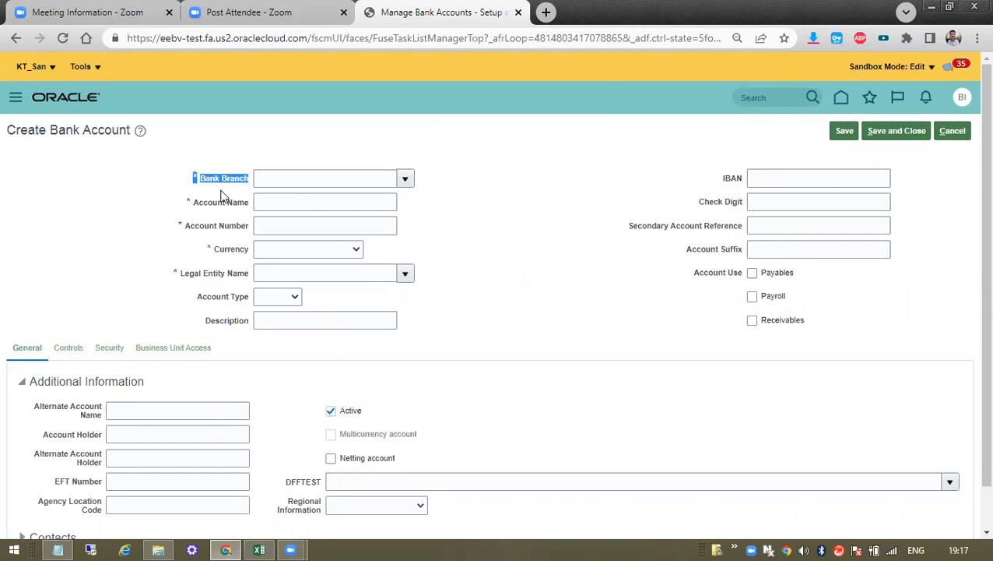
pyautogui.click(406, 179)
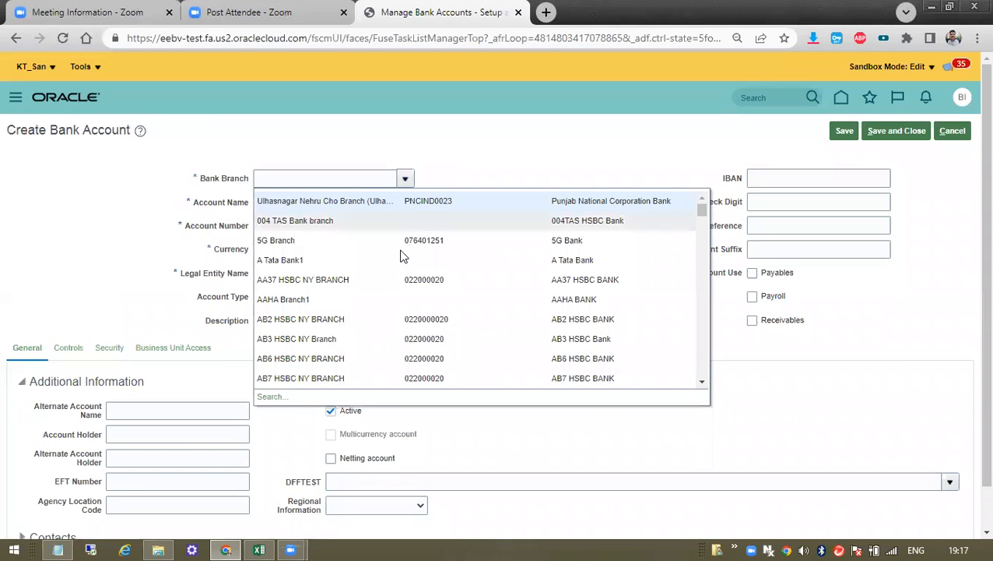
pyautogui.click(279, 397)
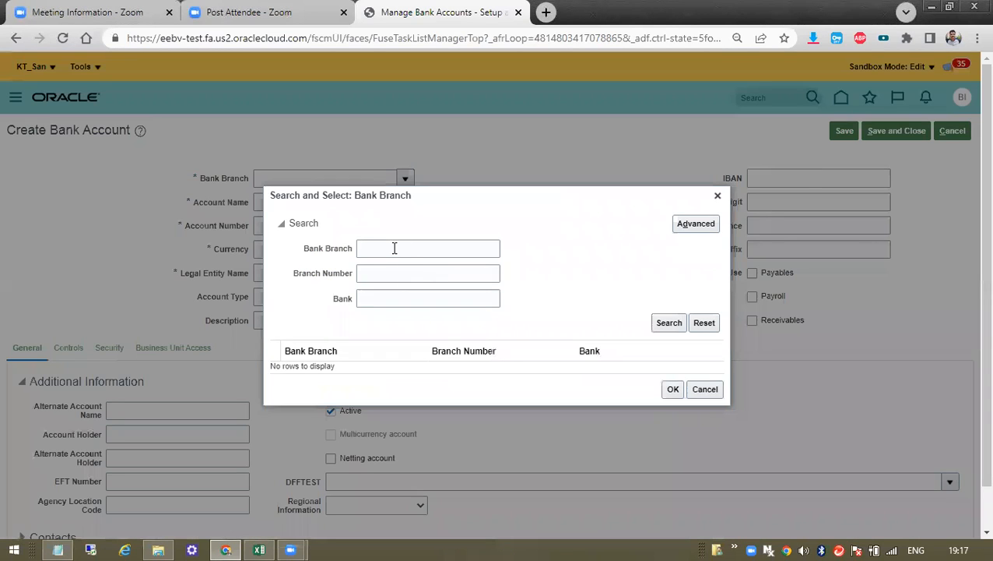
pyautogui.click(393, 248)
pyautogui.write('SBI')
pyautogui.click(680, 323)
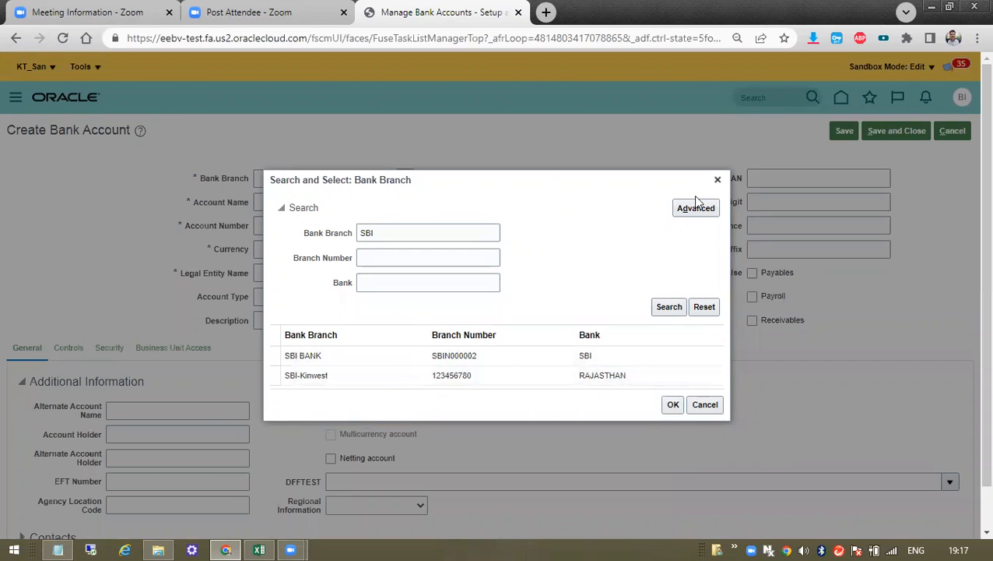
pyautogui.click(384, 378)
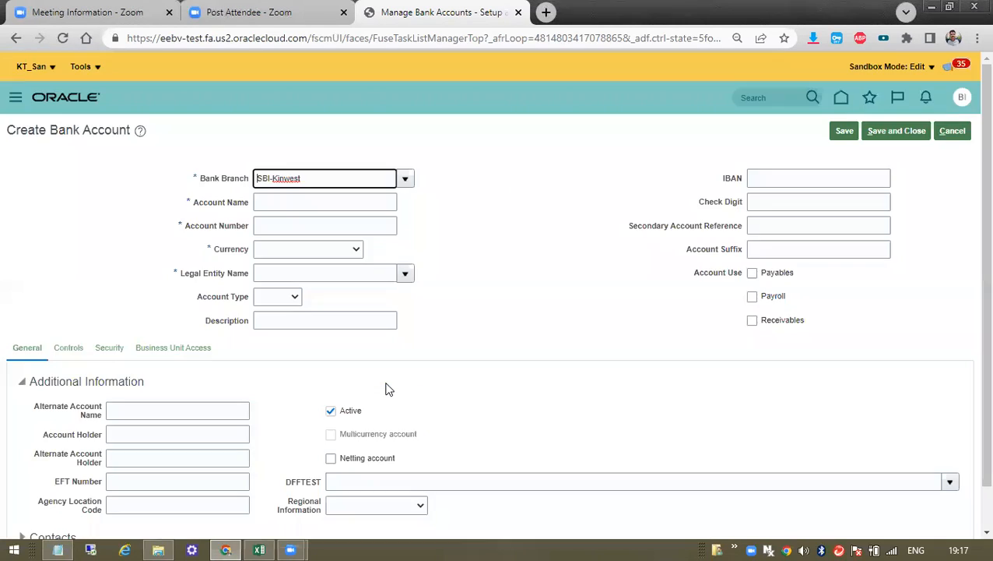
# Enter the account number for the new bank account and set its account name to TATA Corp Acc.
pyautogui.click(319, 201)
pyautogui.moveTo(206, 179); pyautogui.dragTo(269, 179)
pyautogui.click(270, 200)
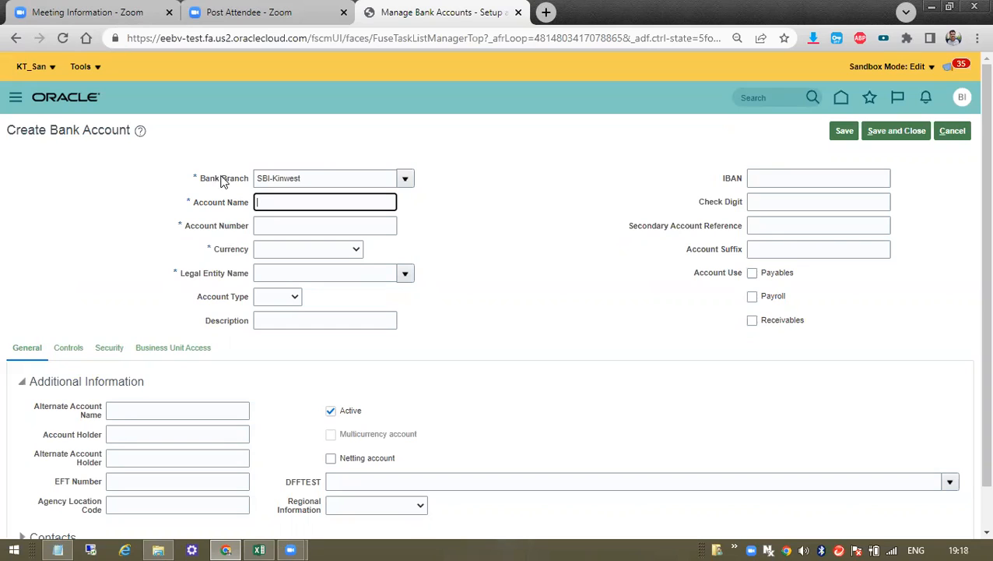
pyautogui.write('1212566')
pyautogui.hotkey('ctrl', 'a')
pyautogui.hotkey('ctrl', 'x')
pyautogui.click(272, 225)
pyautogui.hotkey('ctrl', 'v')
pyautogui.click(287, 202)
pyautogui.write('TATA Corp Acc')
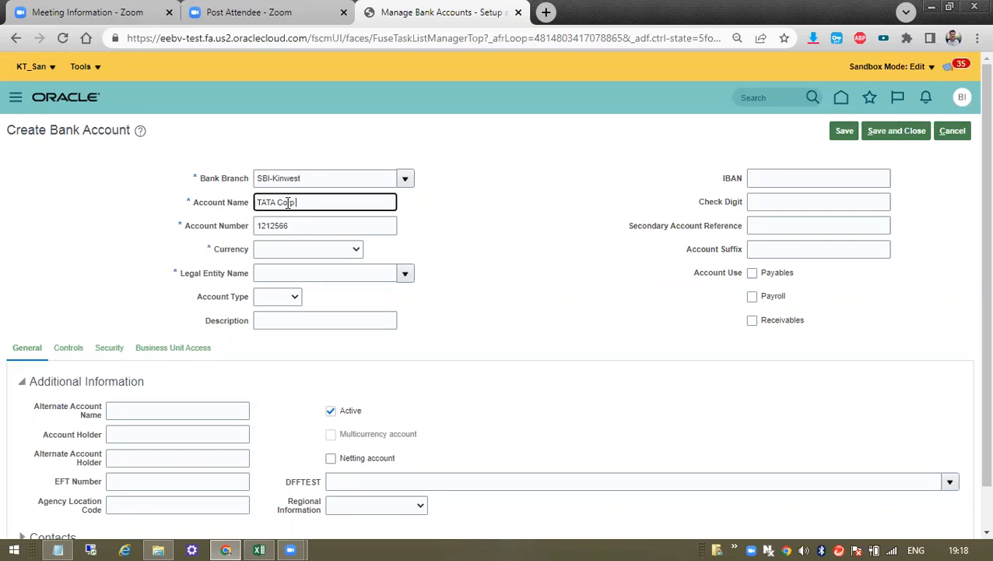
# Set the bank account's currency to INR - Indian Rupee.
pyautogui.click(303, 247)
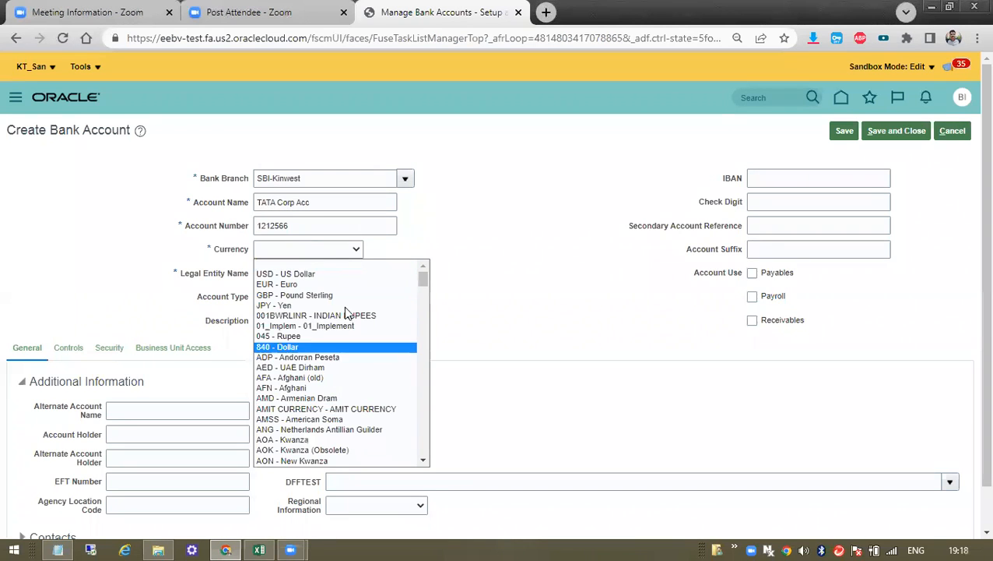
pyautogui.scroll(-4, 345, 306)
pyautogui.scroll(4, 344, 306)
pyautogui.write('iniaindian')
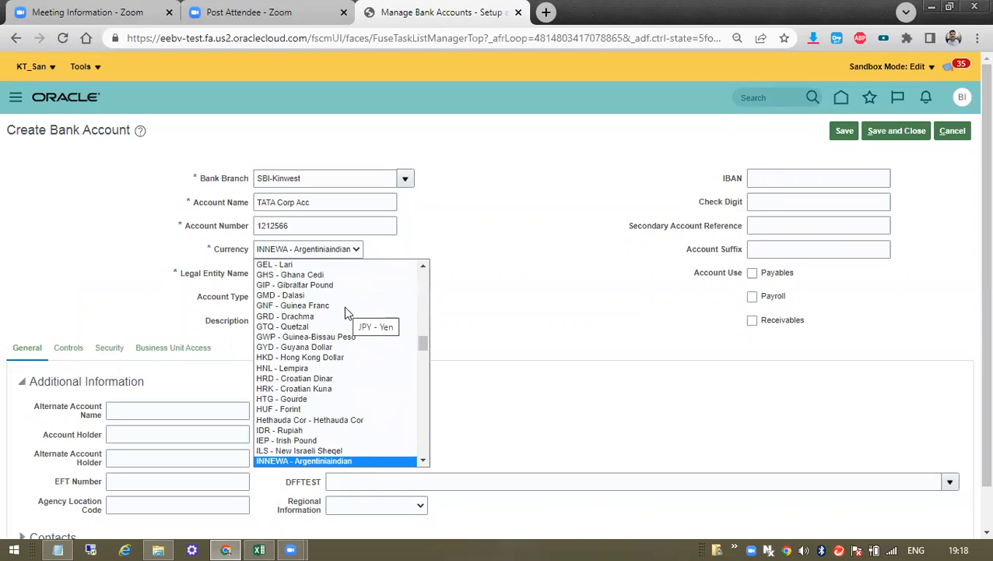
pyautogui.write('r')
pyautogui.press('Down')
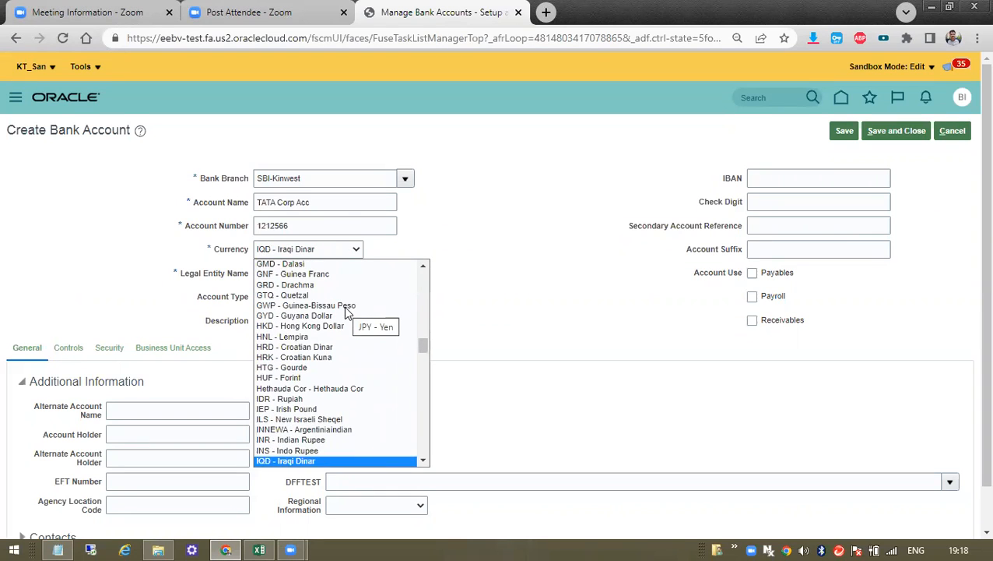
pyautogui.press('Up')
pyautogui.press('Return')
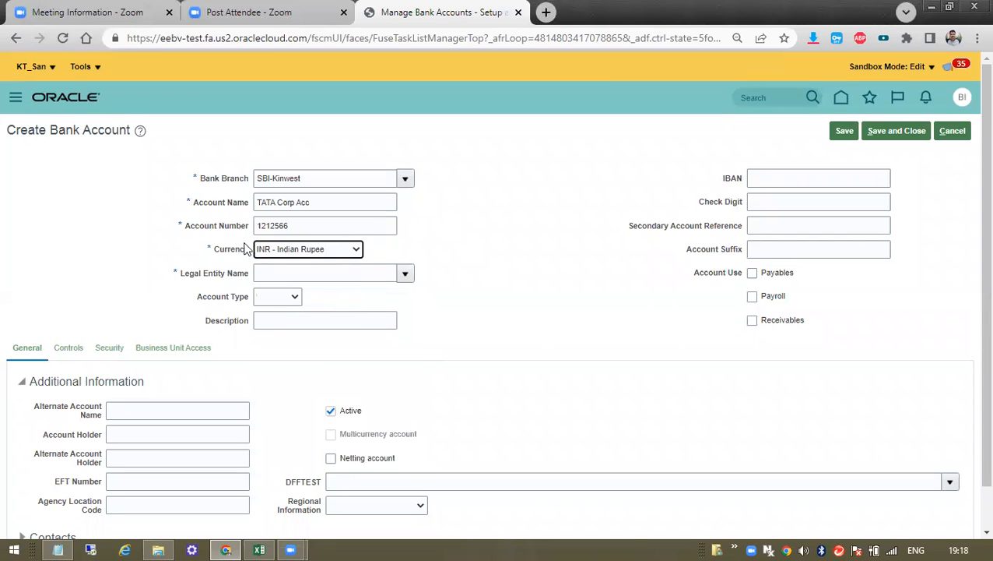
# Search the legal entities for bajaj and assign BAJAJ LE as the account's legal entity.
pyautogui.moveTo(187, 261); pyautogui.dragTo(237, 285)
pyautogui.click(236, 284)
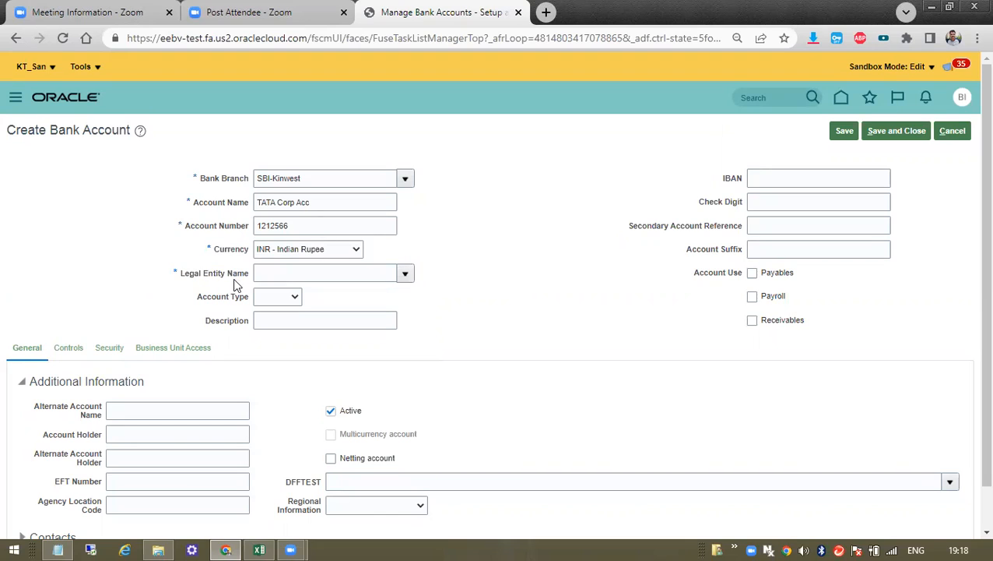
pyautogui.moveTo(186, 282); pyautogui.dragTo(225, 282)
pyautogui.doubleClick(217, 281)
pyautogui.moveTo(187, 282); pyautogui.dragTo(248, 277)
pyautogui.click(404, 274)
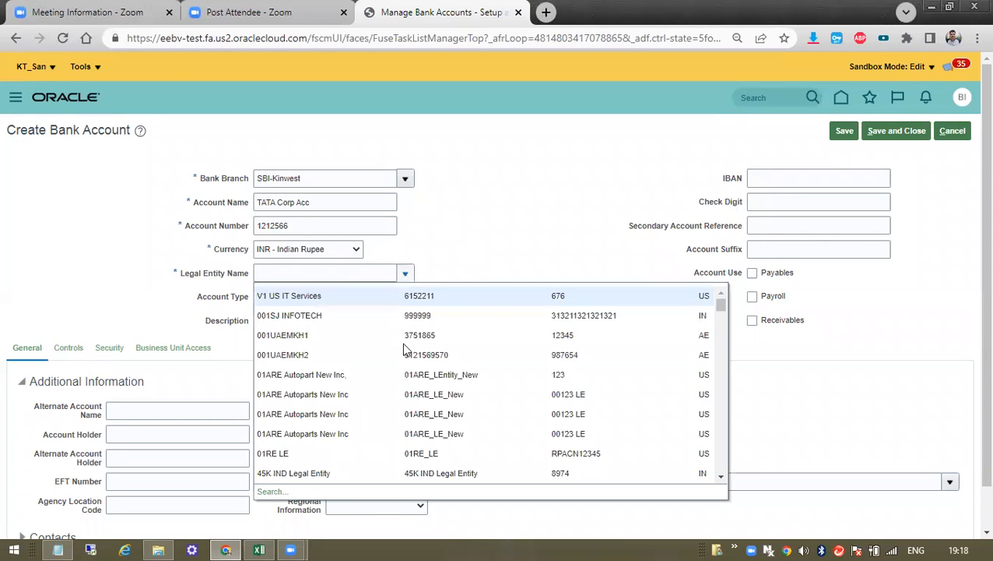
pyautogui.click(272, 492)
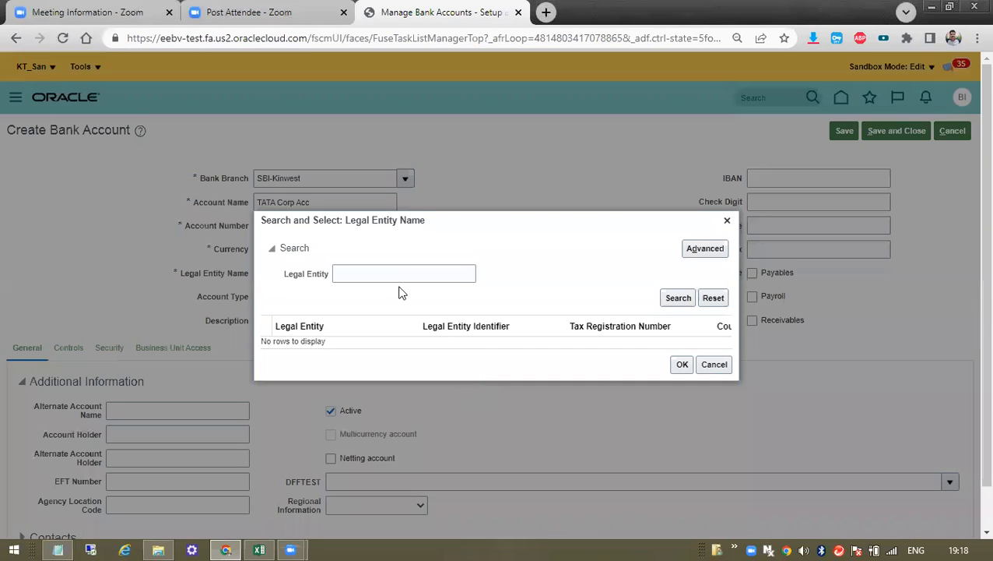
pyautogui.write('ba')
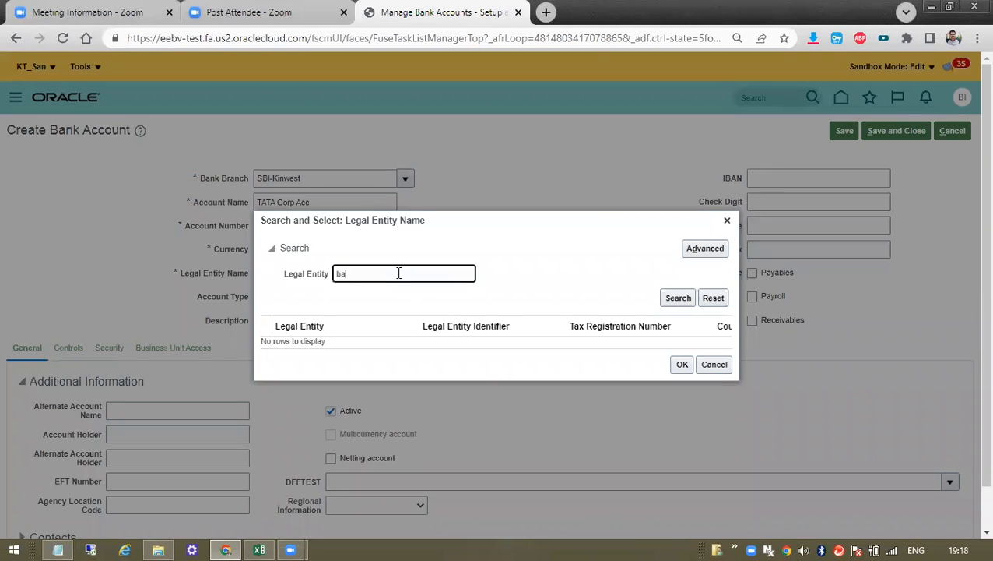
pyautogui.write('jaj')
pyautogui.click(675, 300)
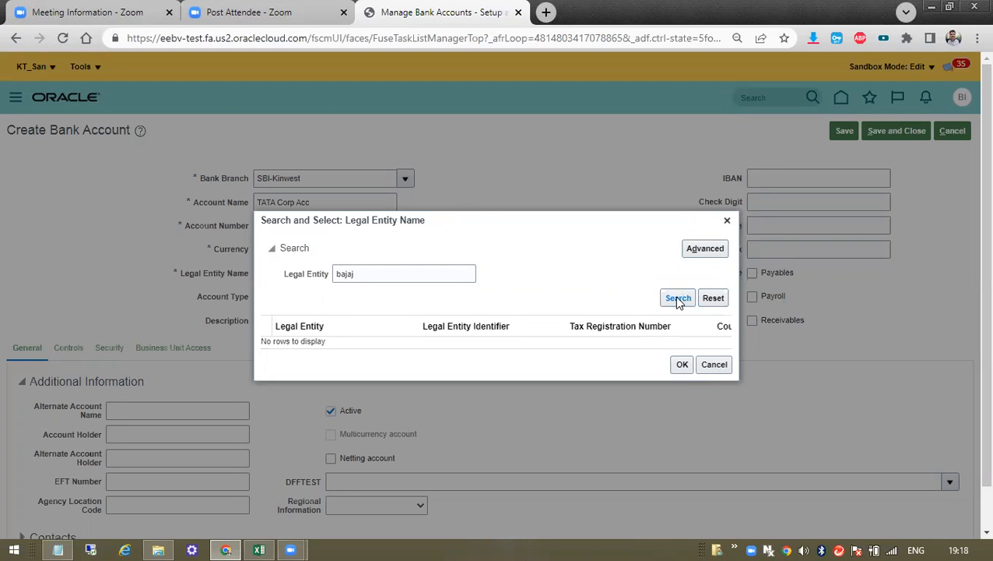
pyautogui.click(331, 350)
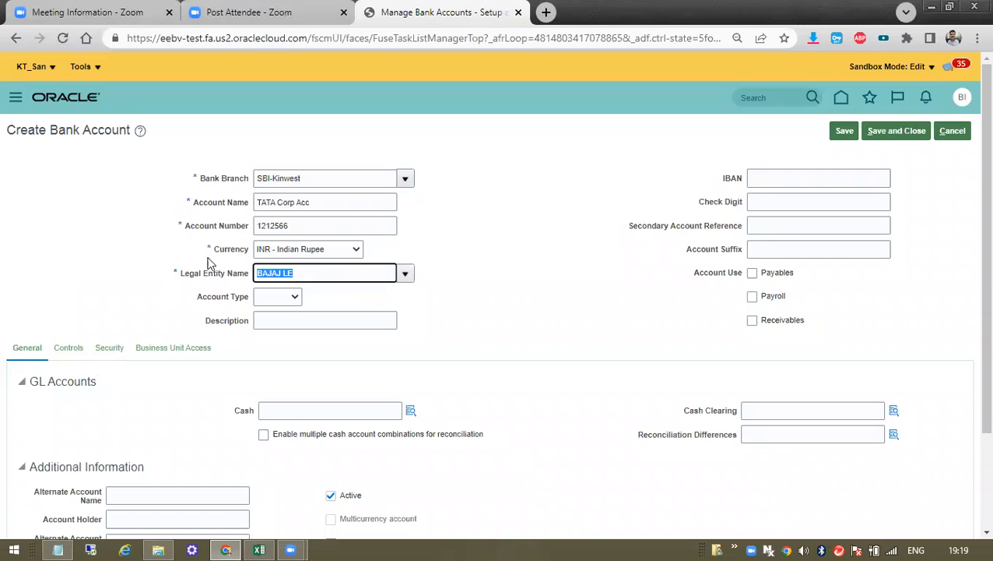
# Set the bank account's account type to Savings.
pyautogui.click(282, 297)
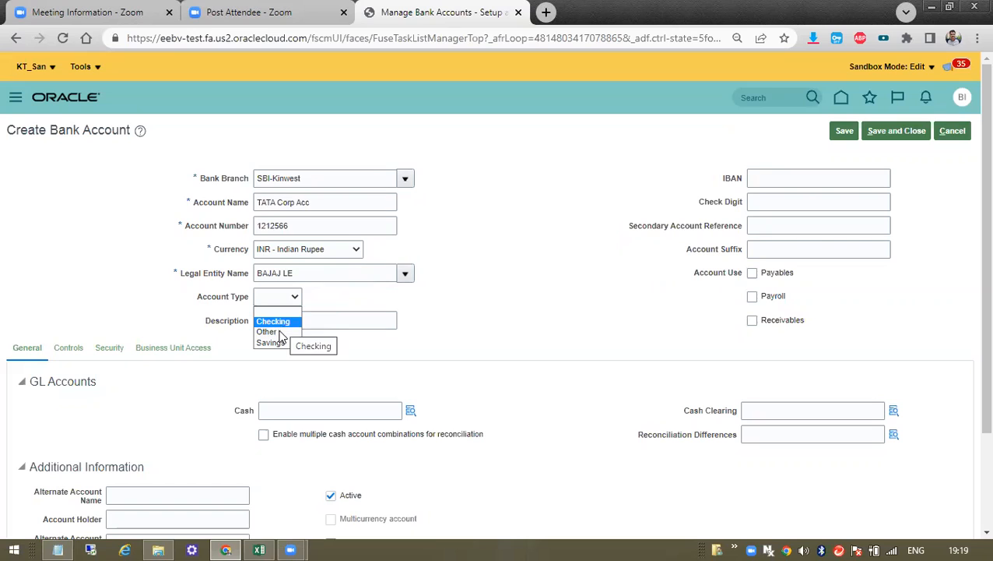
pyautogui.click(281, 334)
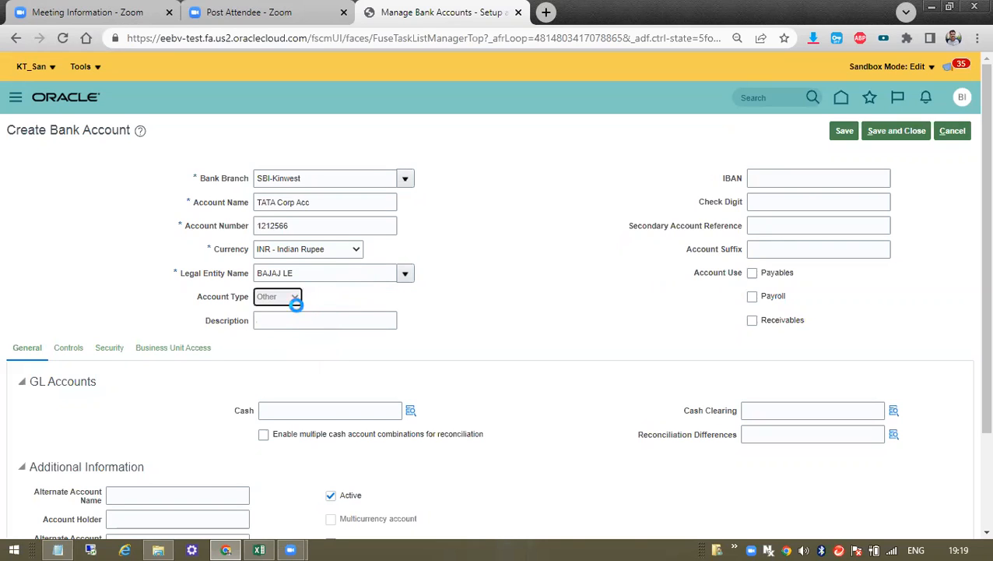
pyautogui.click(279, 322)
pyautogui.click(289, 296)
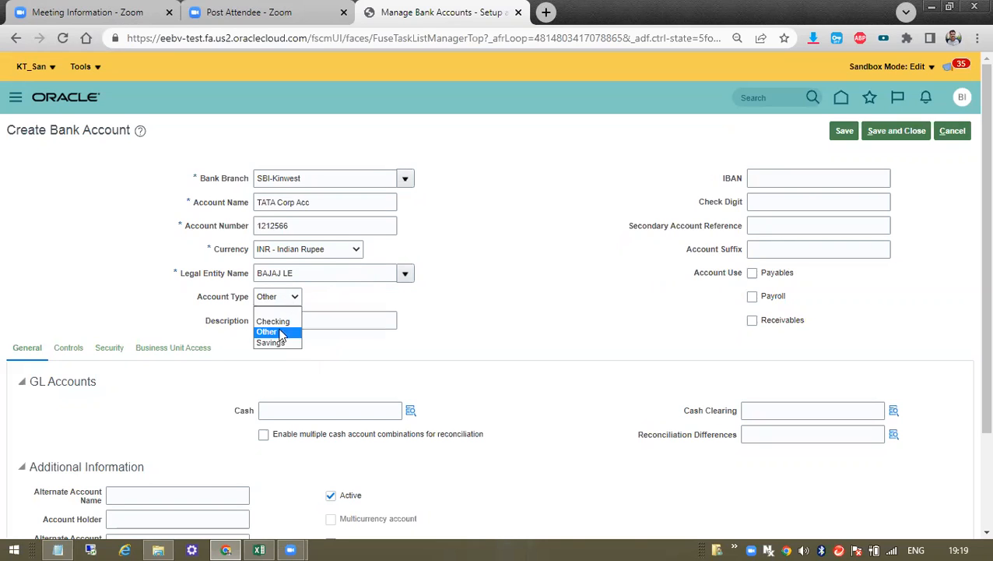
pyautogui.click(296, 340)
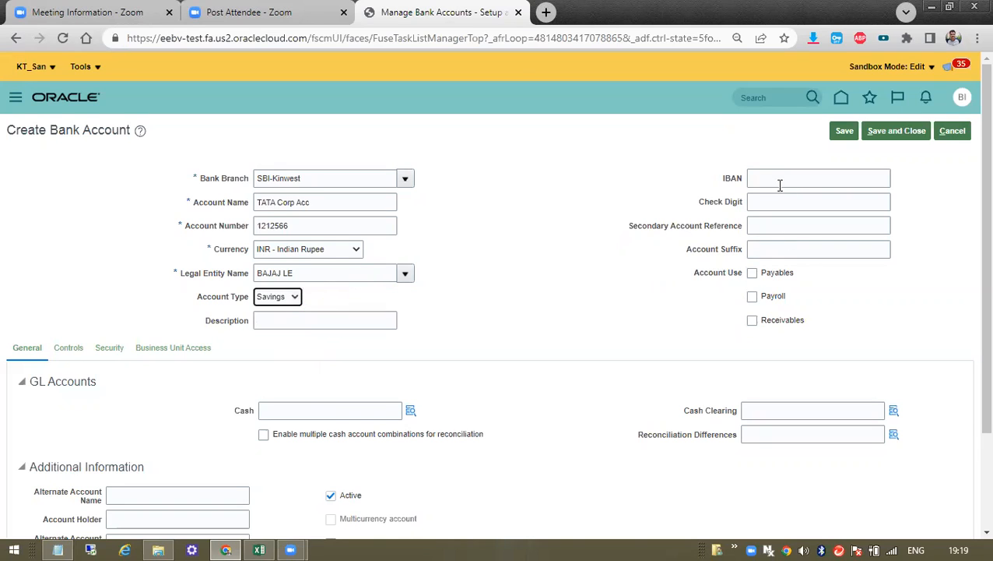
# Examine the IBAN, Check Digit and Secondary Account Reference fields on the new bank account form.
pyautogui.click(733, 180)
pyautogui.tripleClick(731, 204)
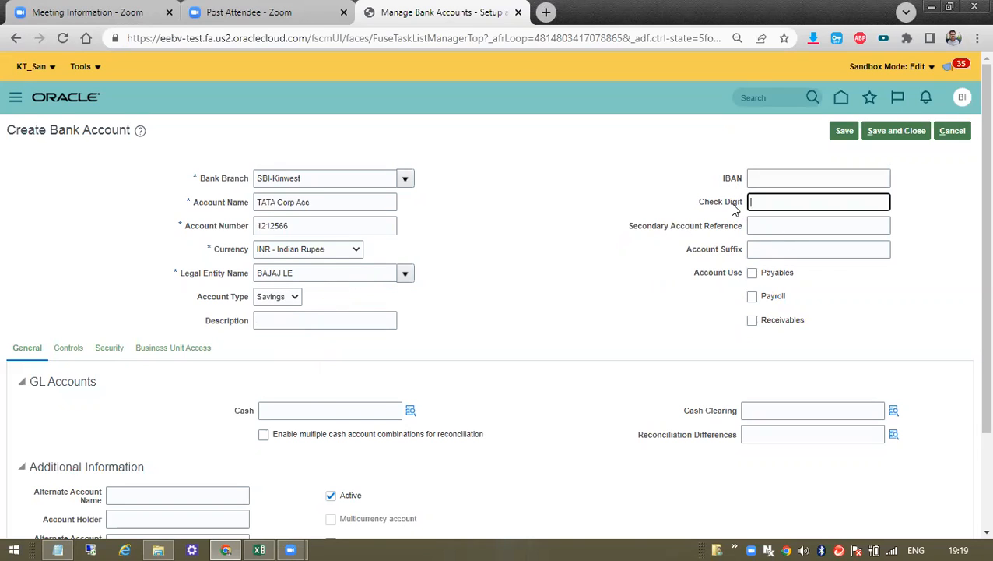
pyautogui.doubleClick(706, 235)
pyautogui.tripleClick(705, 232)
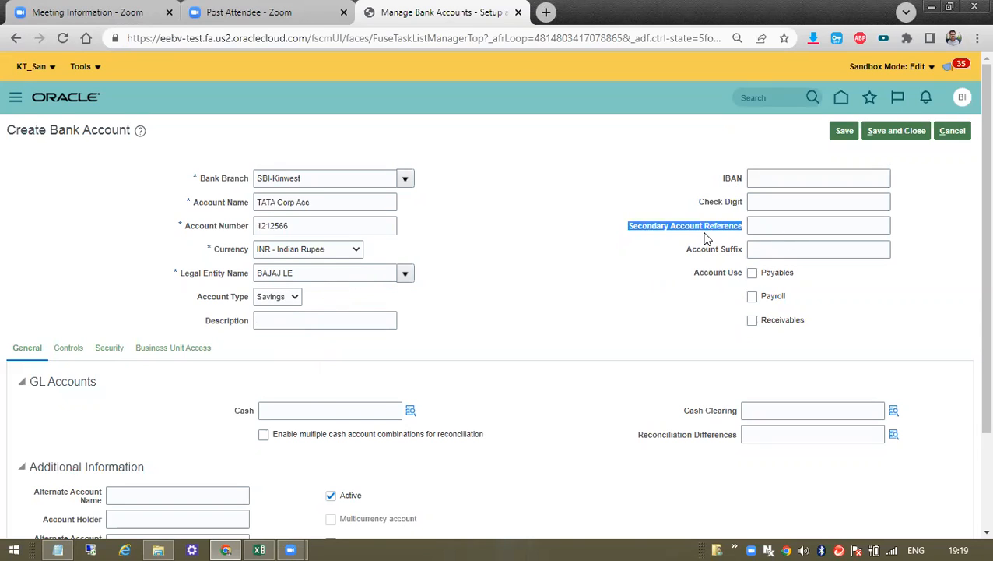
pyautogui.click(753, 176)
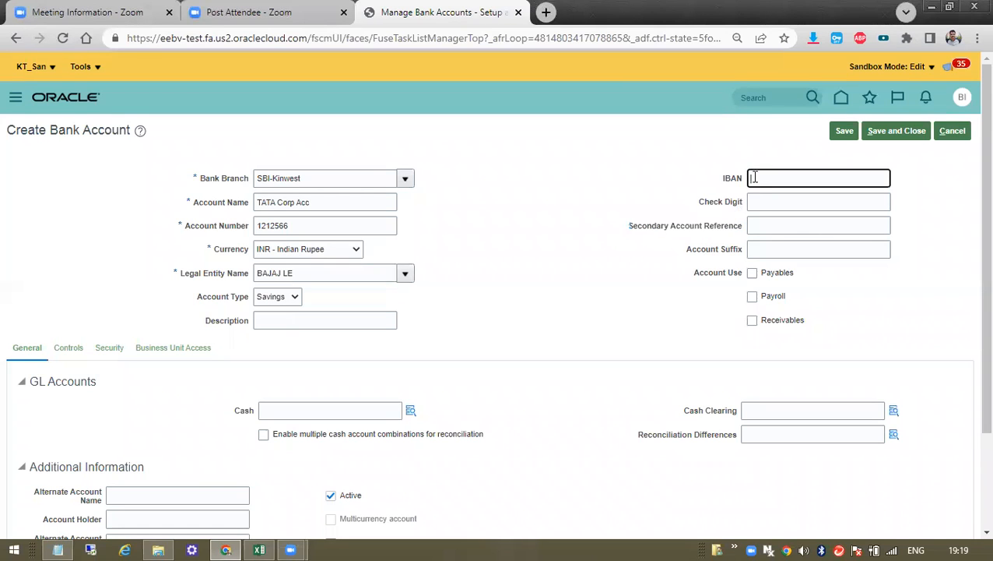
pyautogui.doubleClick(732, 179)
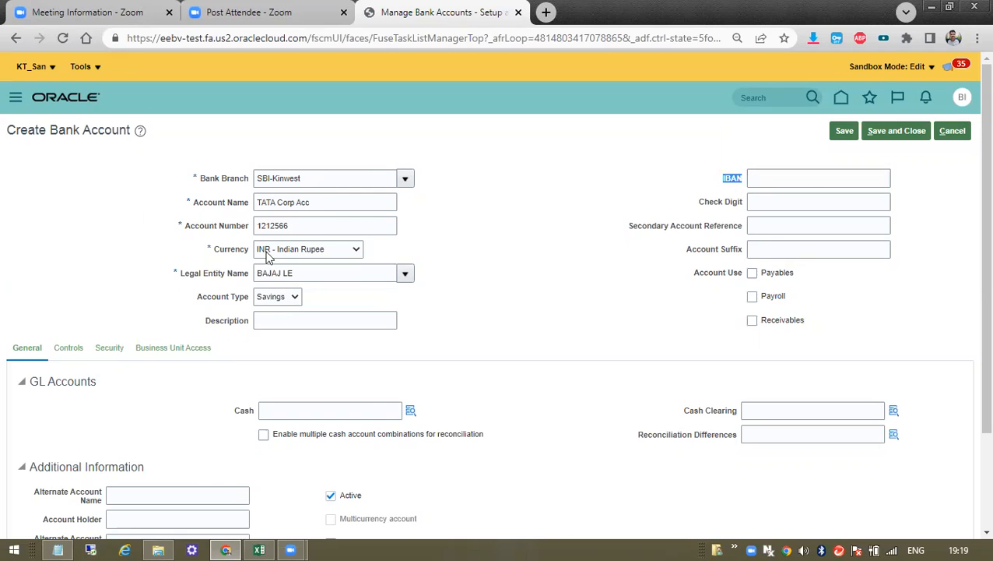
# Search the web in a new browser tab for iban number us bank, and return to the bank account form.
pyautogui.click(544, 12)
pyautogui.write('IBAN')
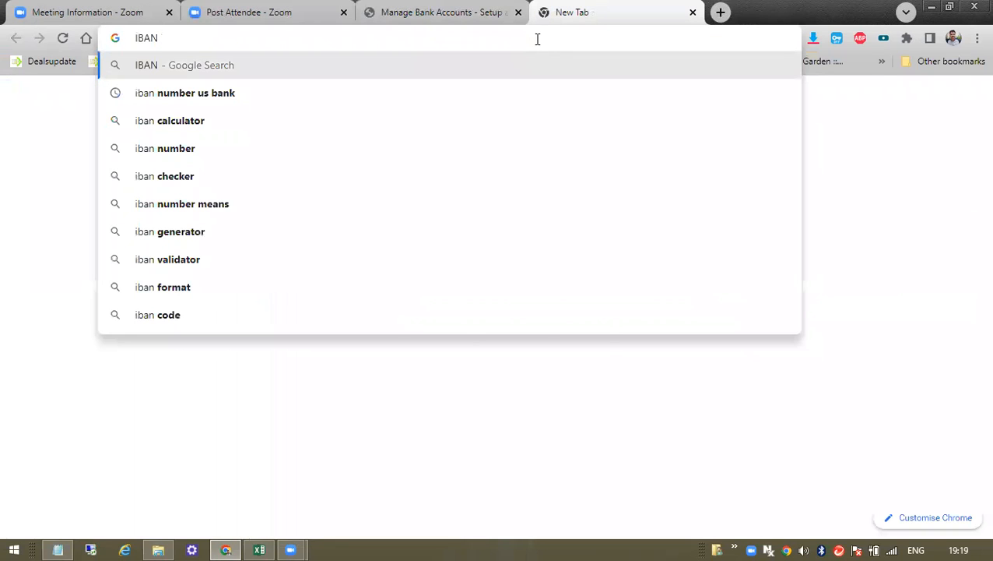
pyautogui.press('Down')
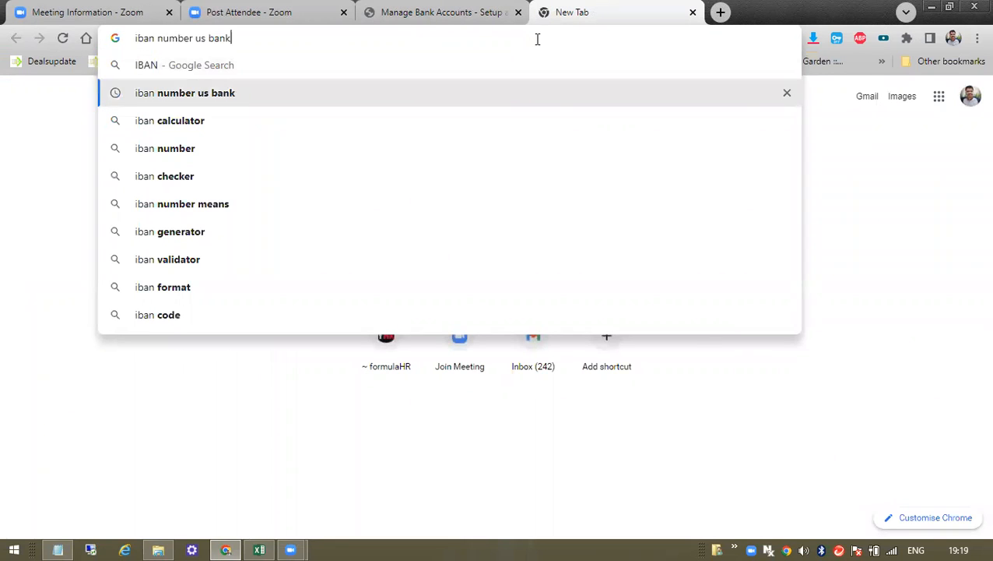
pyautogui.press('Return')
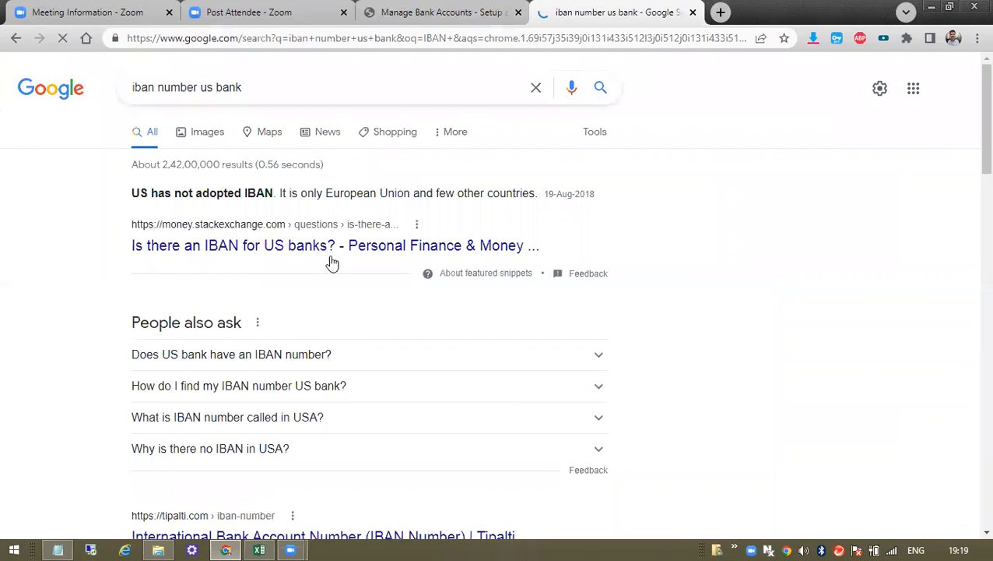
pyautogui.click(242, 87)
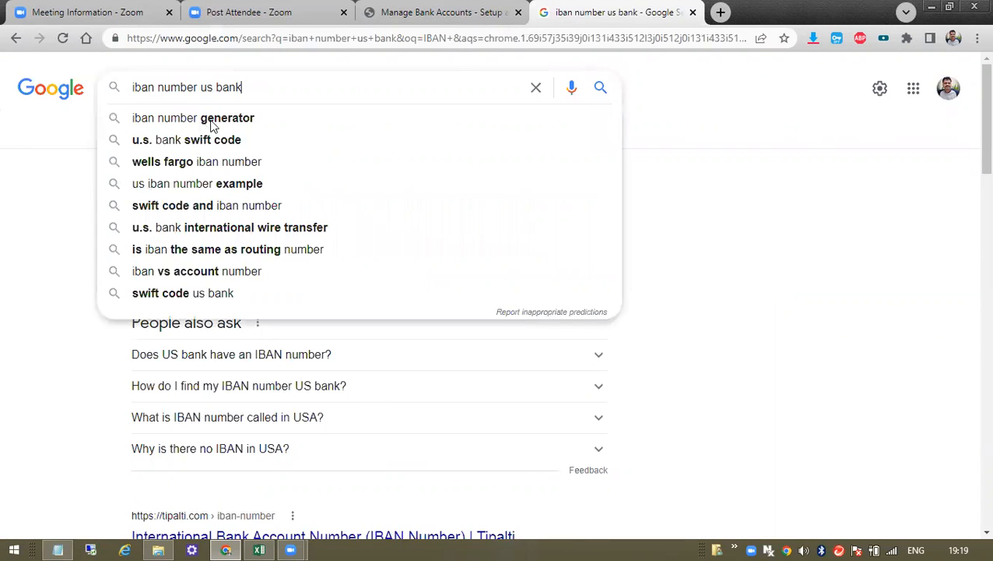
pyautogui.click(478, 10)
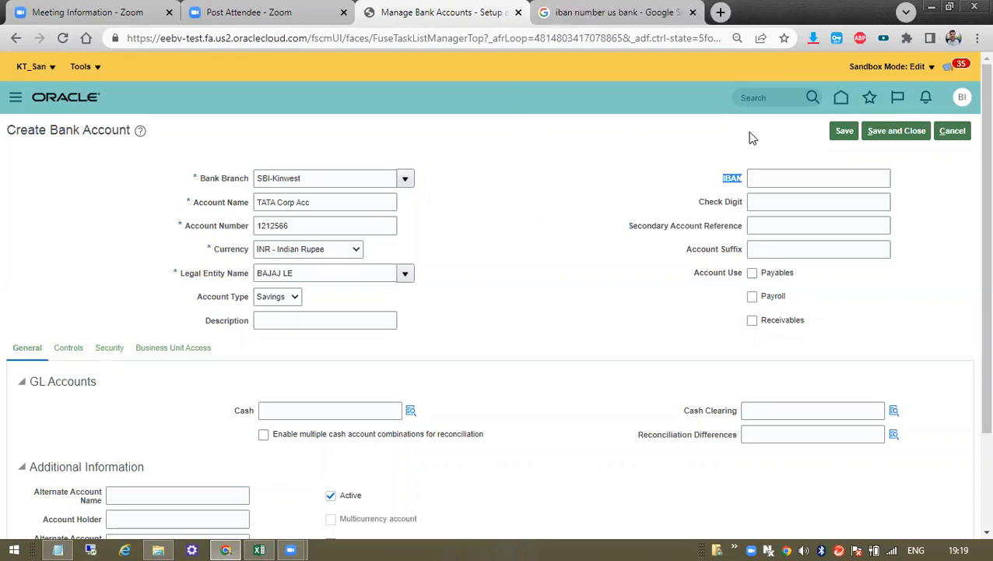
# Review the bank account's Check Digit field, its Payroll account use option, and the GL Accounts and Additional Information sections.
pyautogui.doubleClick(732, 203)
pyautogui.scroll(-3, 745, 344)
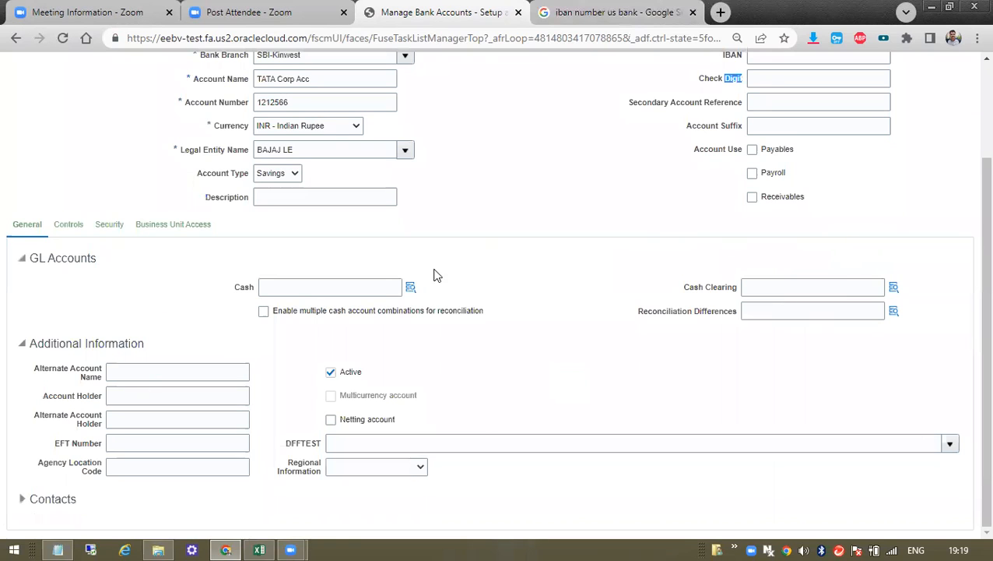
pyautogui.scroll(3, 749, 272)
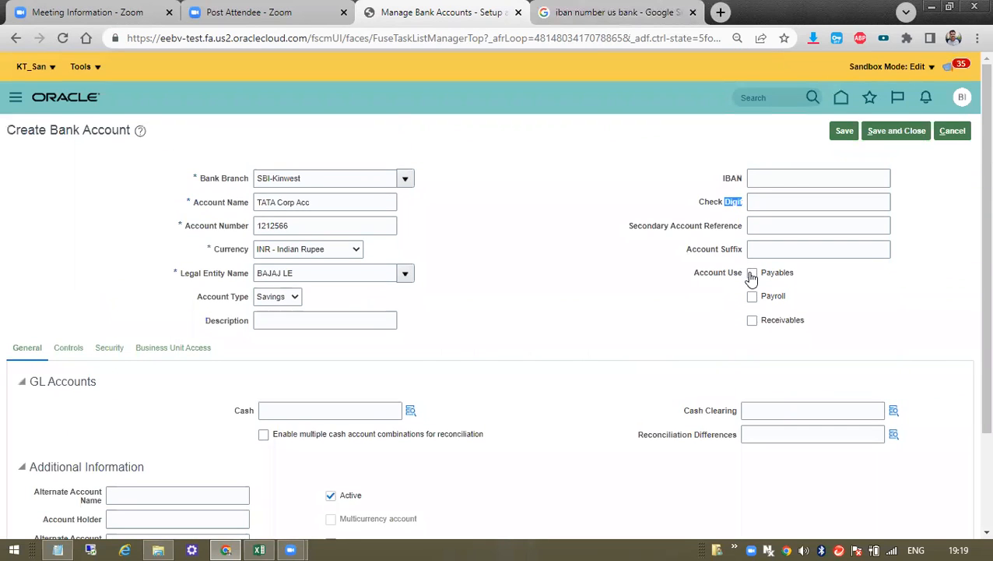
pyautogui.click(752, 299)
pyautogui.click(753, 297)
pyautogui.scroll(-2, 296, 414)
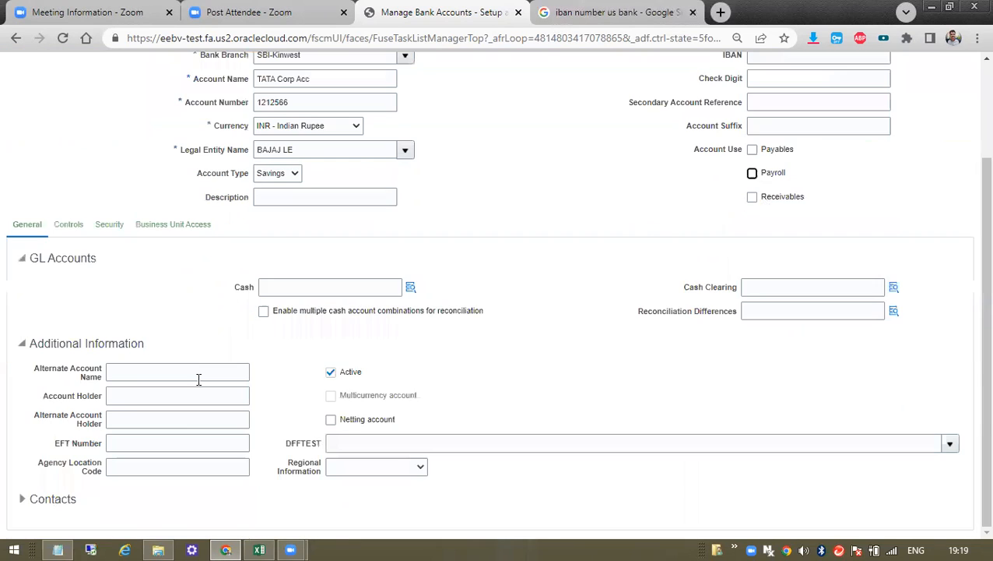
pyautogui.tripleClick(97, 257)
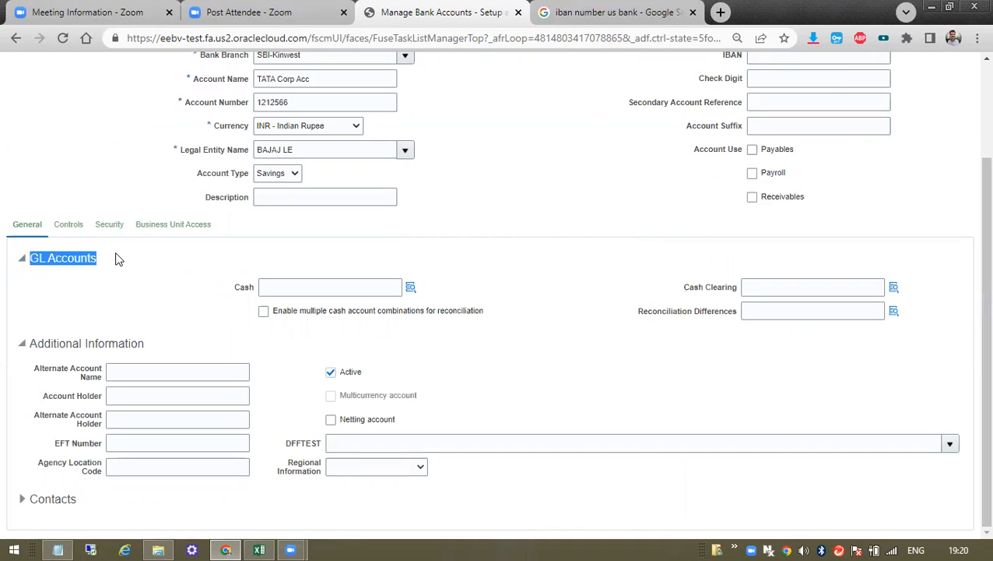
# Examine the bank account's Security settings for users and roles, and its Business Unit Access list.
pyautogui.click(112, 229)
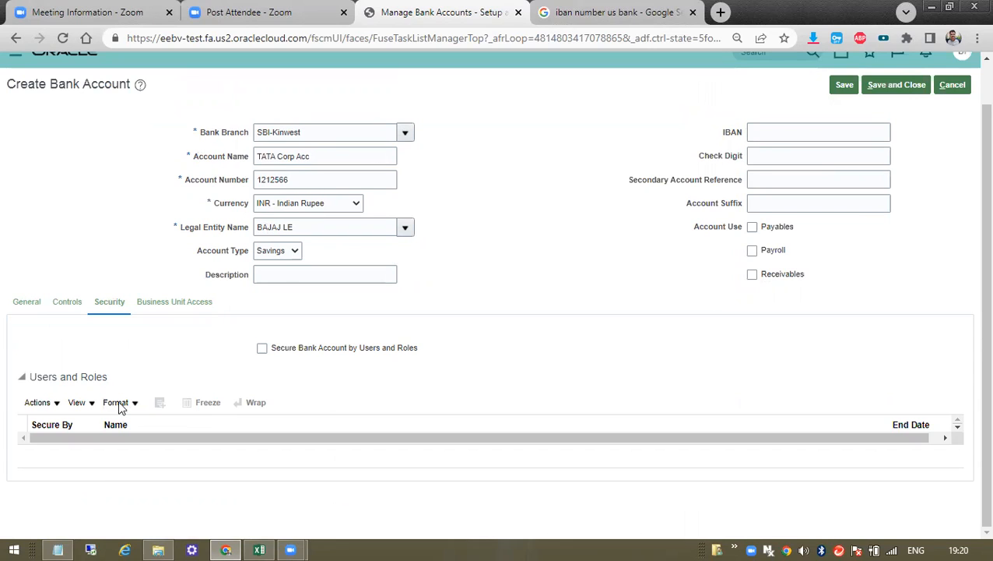
pyautogui.click(55, 403)
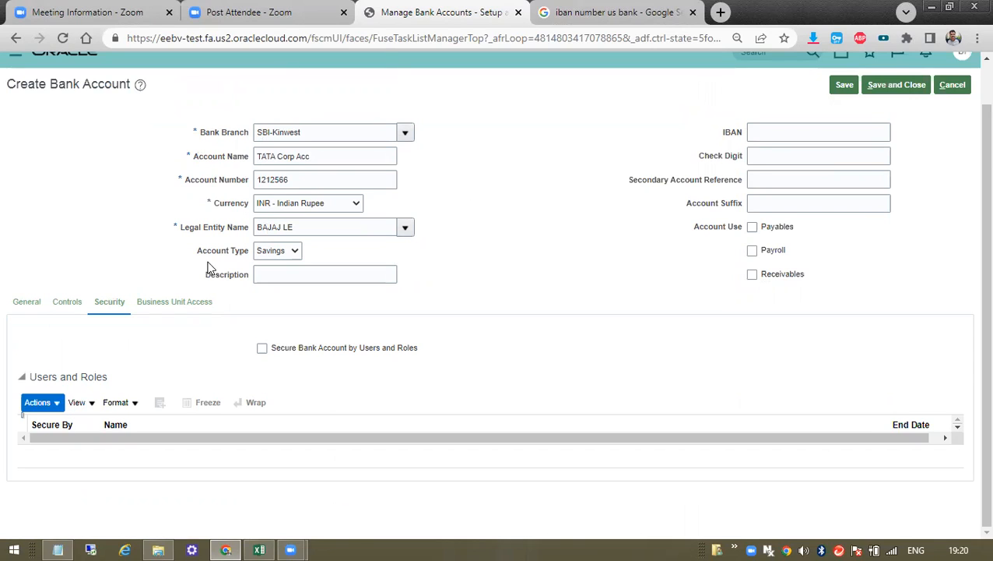
pyautogui.moveTo(288, 348); pyautogui.dragTo(429, 357)
pyautogui.click(483, 357)
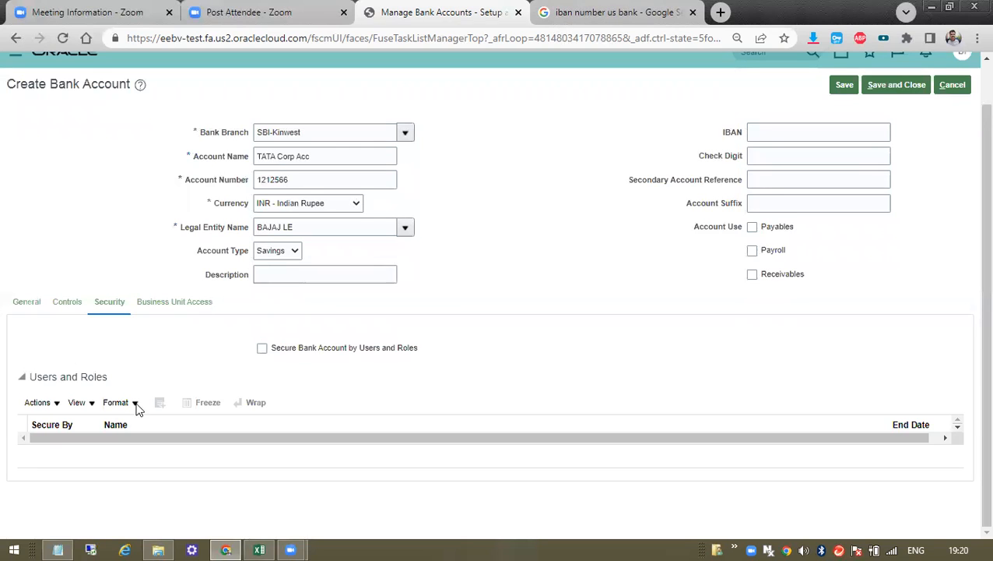
pyautogui.scroll(1, 232, 294)
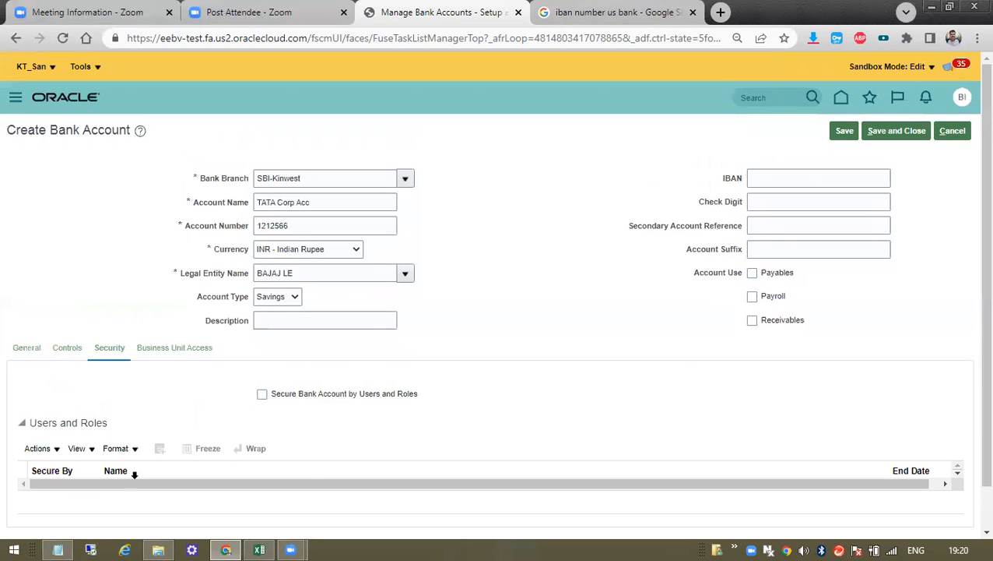
pyautogui.click(171, 349)
pyautogui.click(113, 349)
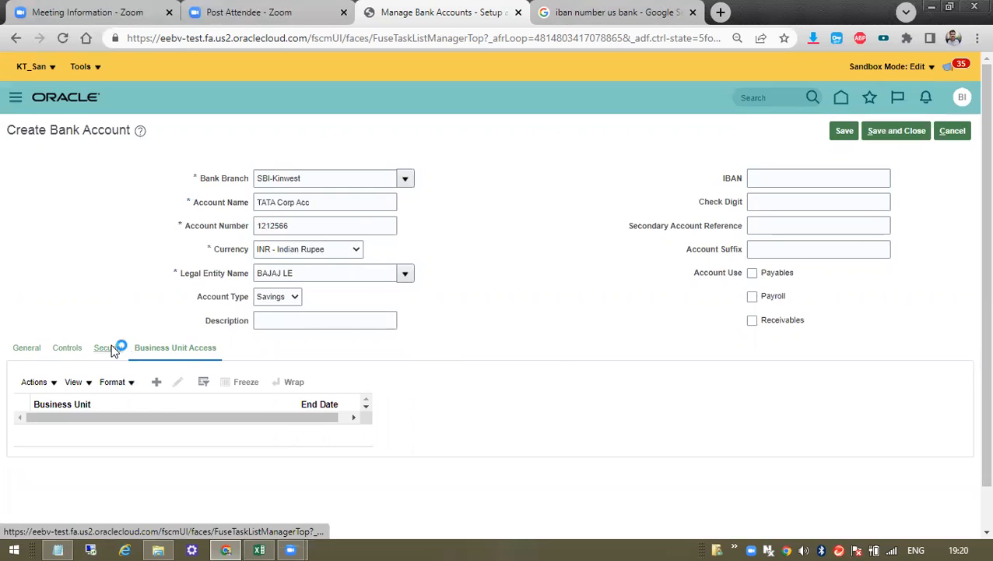
pyautogui.scroll(-1, 177, 451)
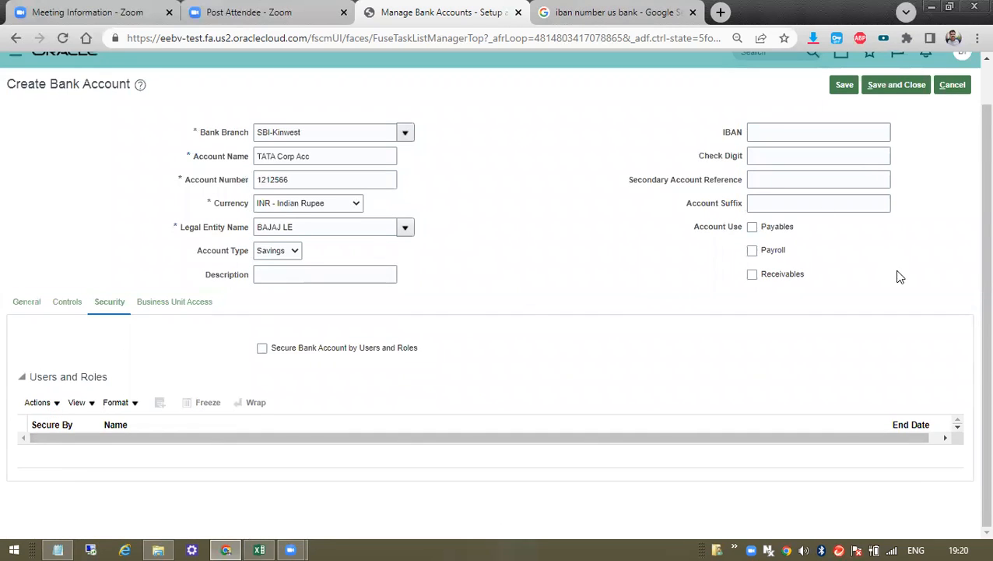
# Cancel the new bank account and discard its unsaved changes.
pyautogui.scroll(1, 895, 274)
pyautogui.click(960, 130)
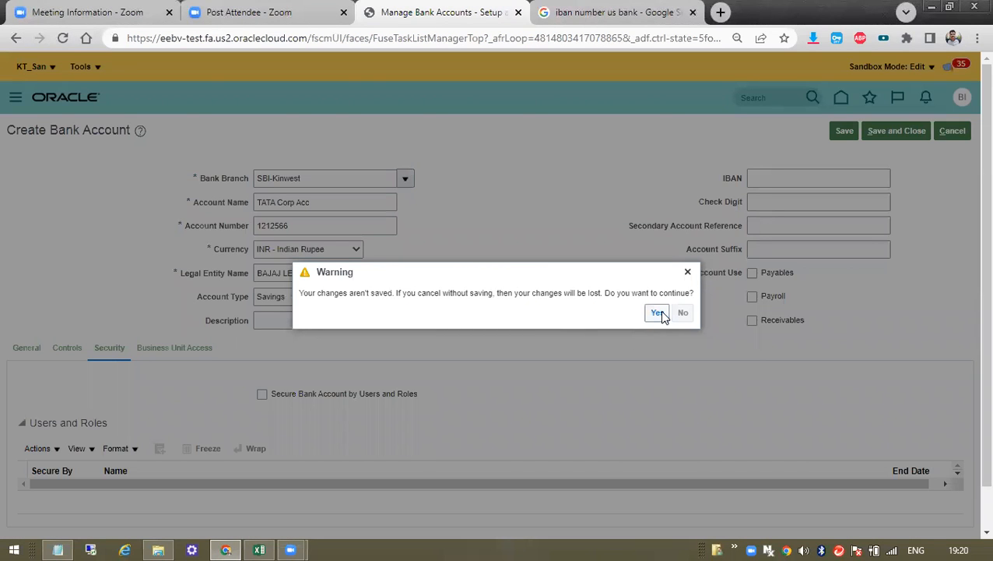
pyautogui.click(659, 312)
# Switch to the Excel payroll worksheet and review the Manage Bank Branches and Manage Bank Accounts task entries.
pyautogui.hotkey('alt', 'Tab')
pyautogui.doubleClick(320, 251)
pyautogui.click(343, 244)
pyautogui.click(346, 239)
pyautogui.click(343, 253)
pyautogui.hotkey('alt', 'Tab')
pyautogui.hotkey('alt', 'Tab')
pyautogui.hotkey('alt', 'Tab')
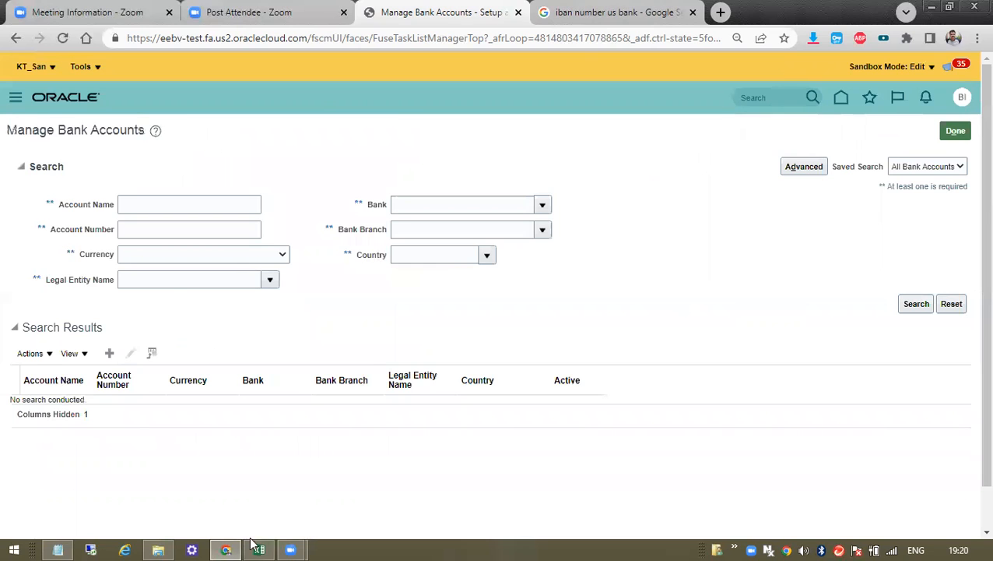
pyautogui.hotkey('alt', 'Tab')
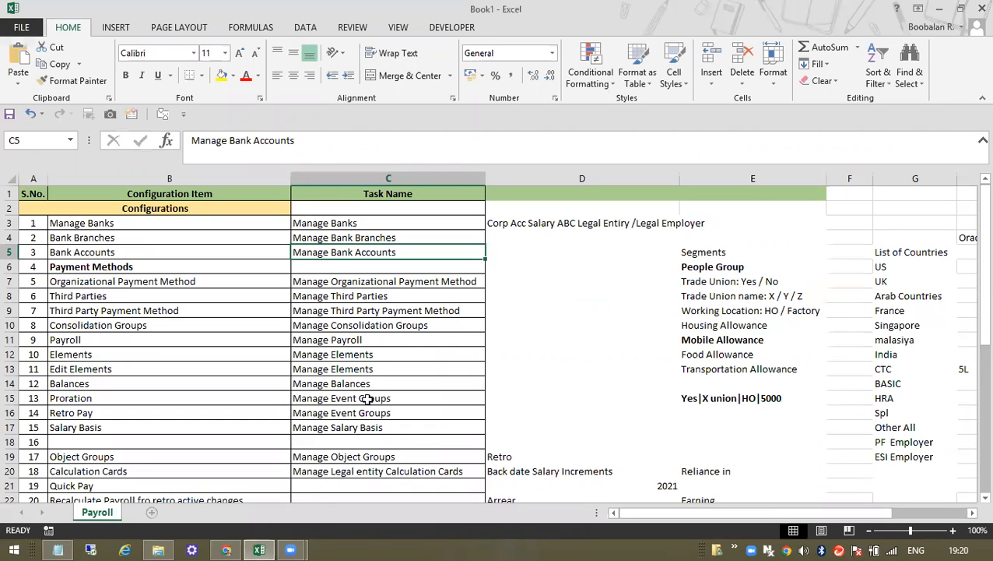
pyautogui.hotkey('alt', 'Tab')
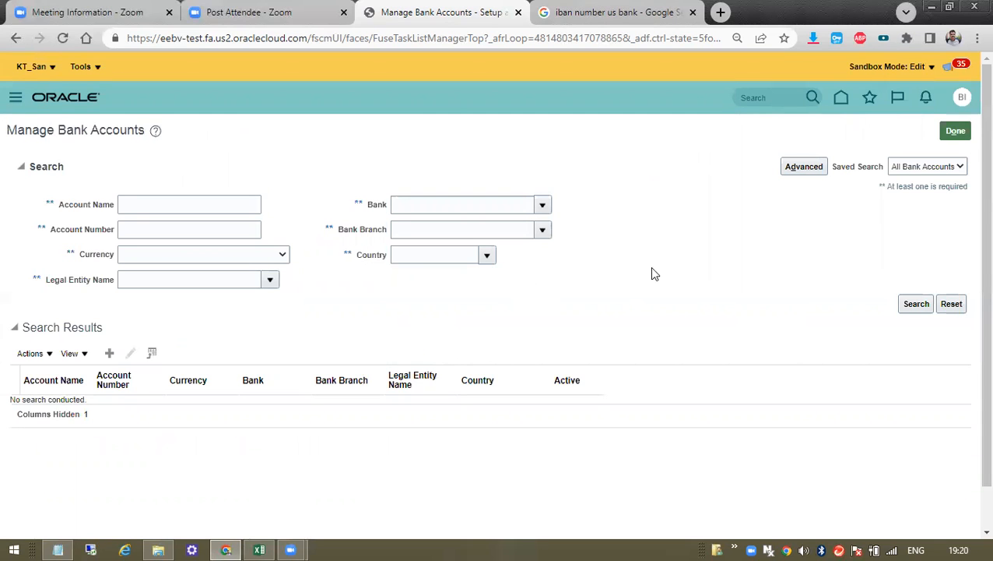
pyautogui.hotkey('alt', 'Tab')
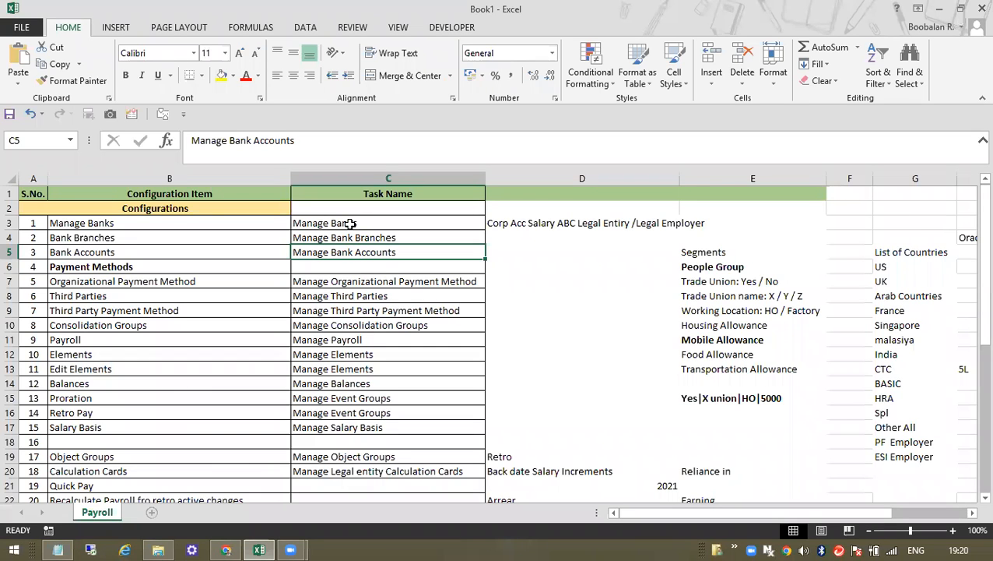
# Review the worksheet's task names from Manage Banks through the payment method, third party and remaining payroll configuration items.
pyautogui.click(351, 224)
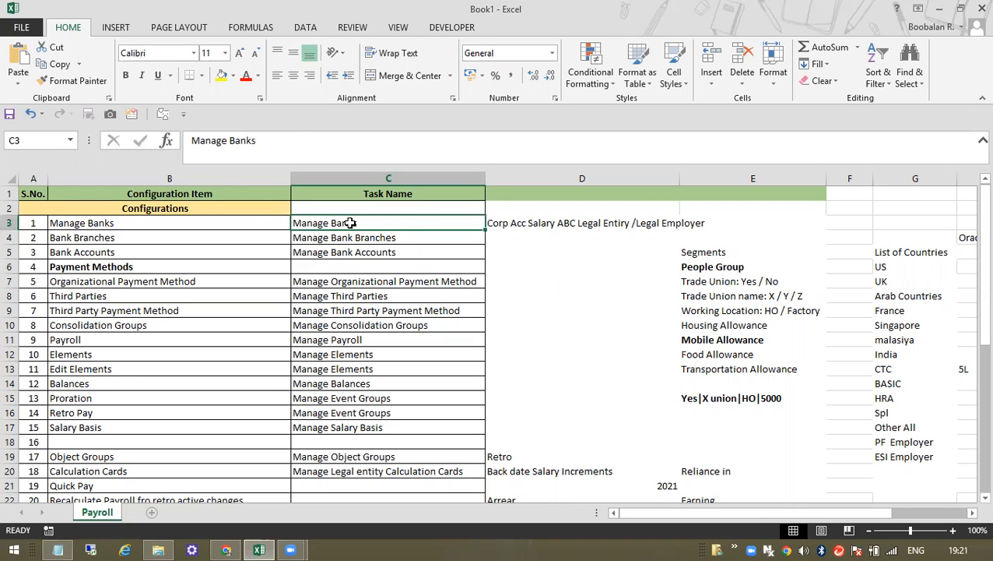
pyautogui.press('Down')
pyautogui.press('Down')
pyautogui.scroll(-4, 350, 223)
pyautogui.scroll(1, 406, 309)
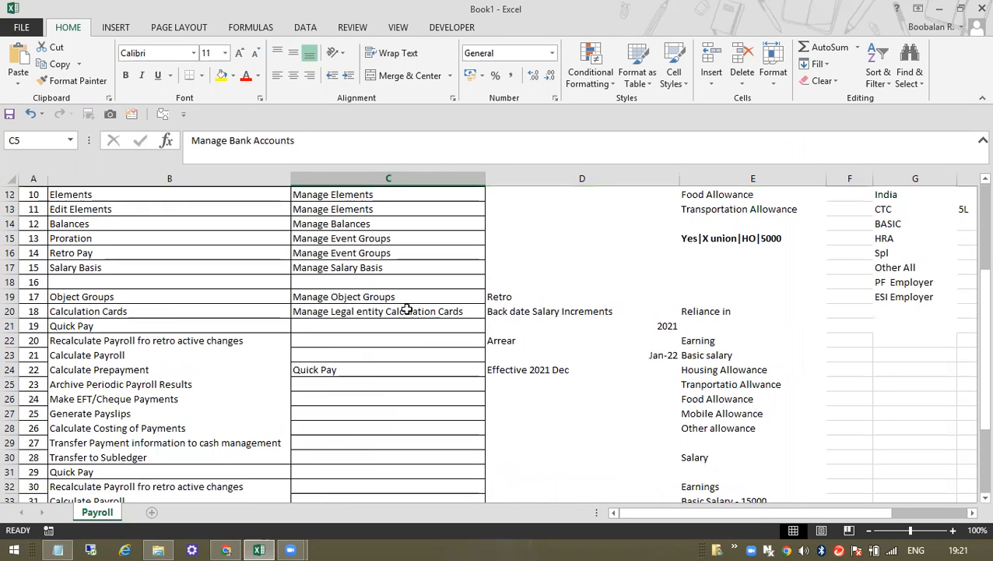
pyautogui.scroll(4, 406, 310)
pyautogui.click(328, 293)
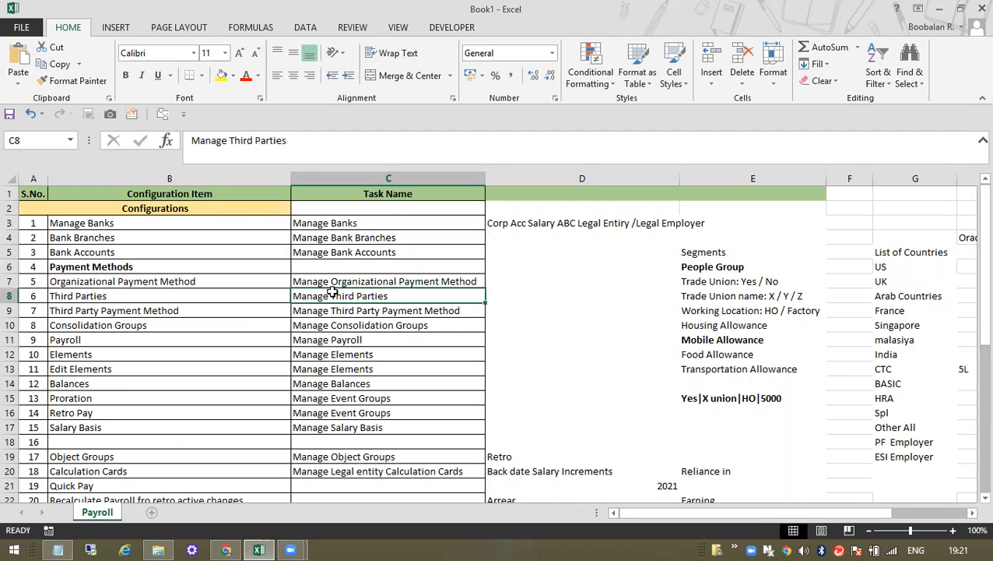
pyautogui.click(413, 281)
pyautogui.click(412, 312)
pyautogui.scroll(-2, 432, 404)
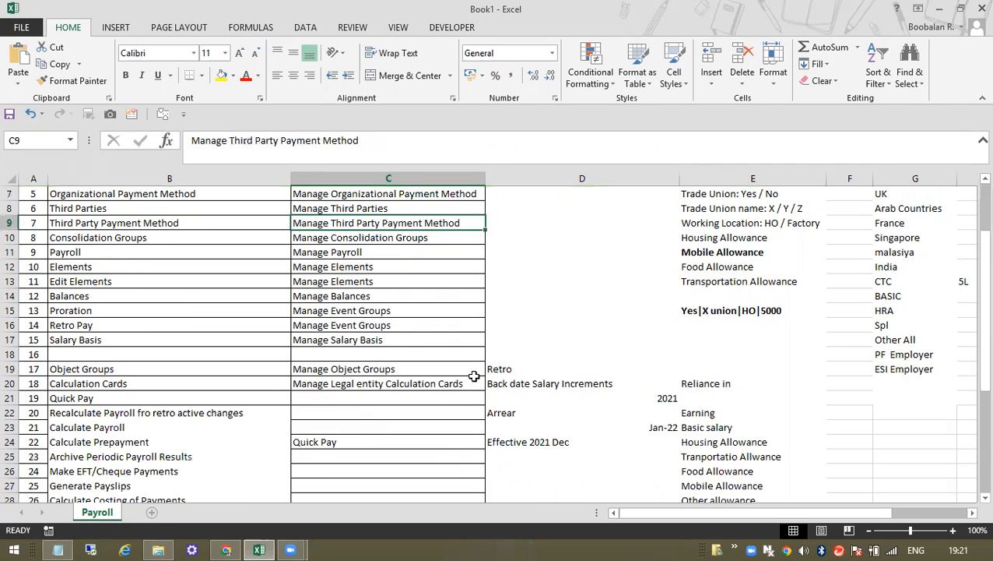
# Switch back to Oracle and close the Manage Bank Accounts page.
pyautogui.hotkey('alt', 'Tab')
pyautogui.hotkey('alt', 'Tab')
pyautogui.hotkey('alt', 'Tab')
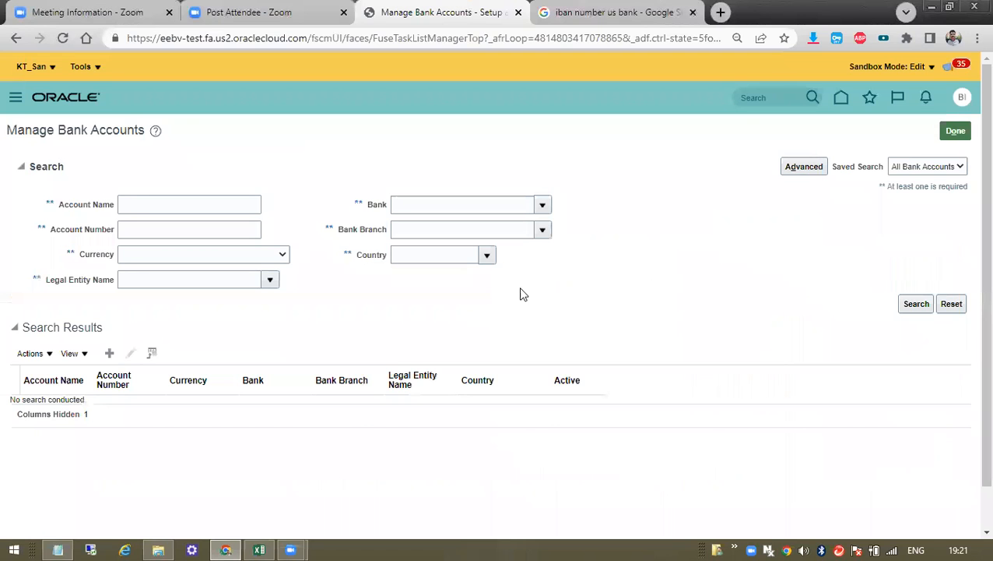
pyautogui.click(956, 131)
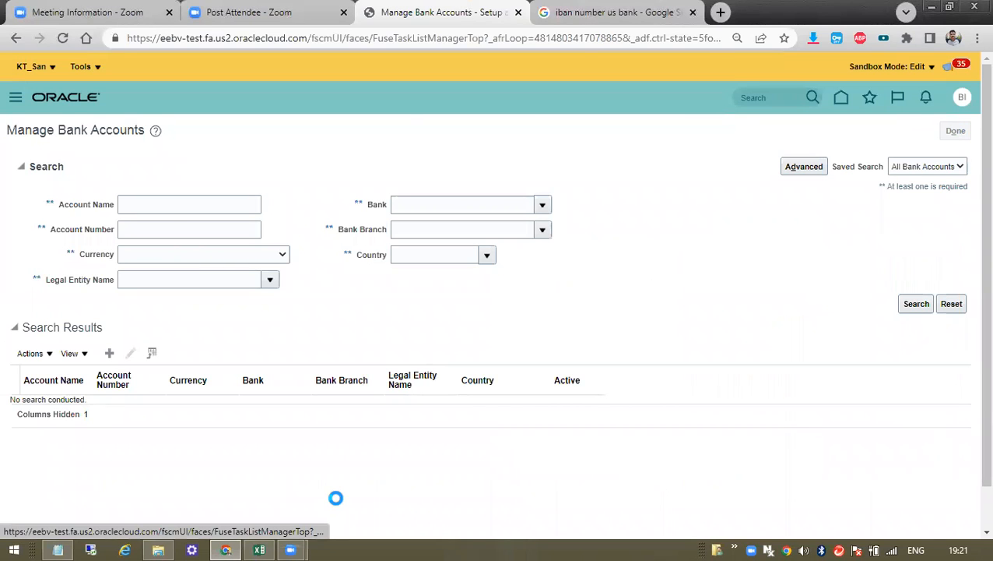
# Return to the Excel worksheet and highlight the tasks from Manage Banks to Manage Bank Accounts in the Task Name column.
pyautogui.click(259, 550)
pyautogui.scroll(2, 379, 227)
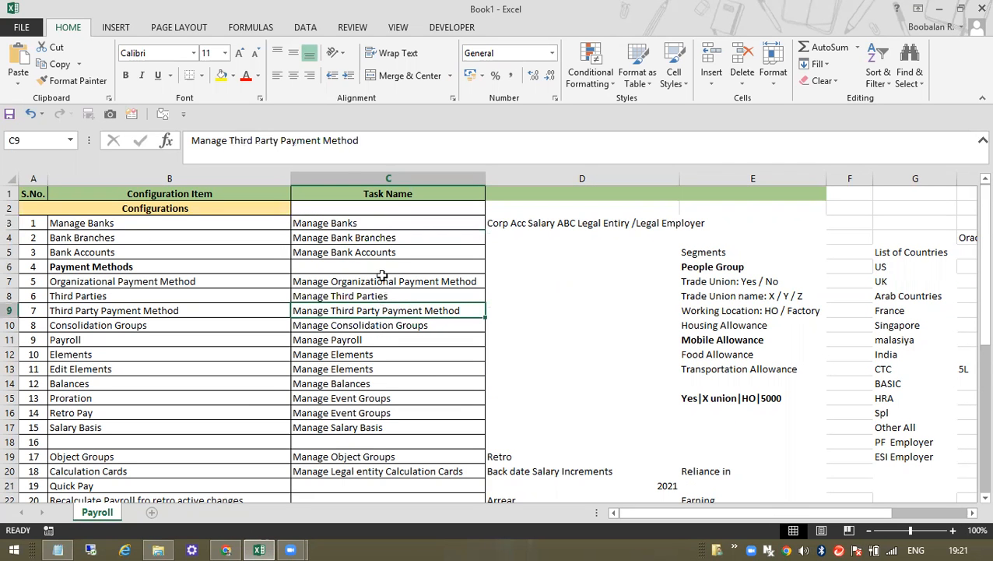
pyautogui.click(380, 223)
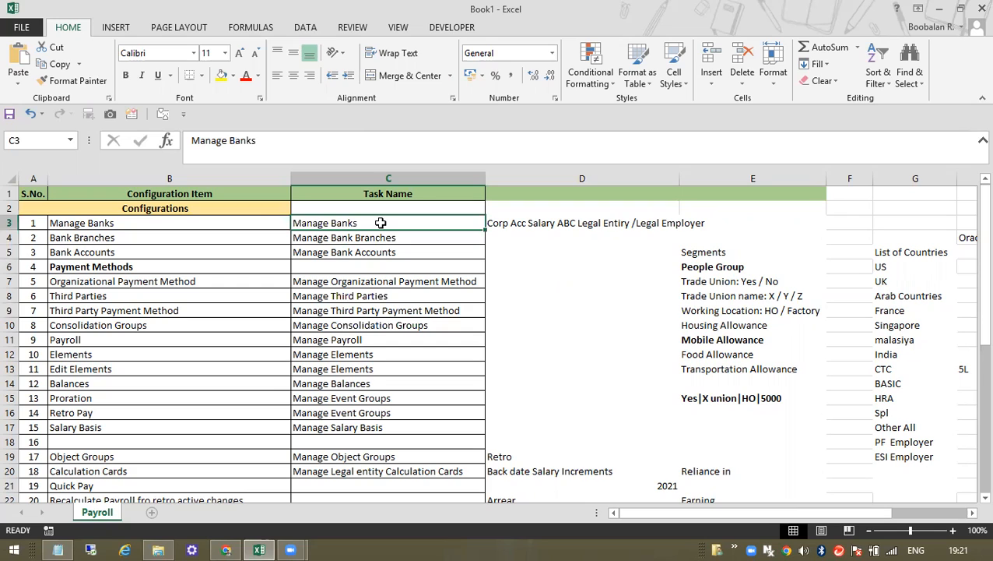
pyautogui.hotkey('shift', 'Down')
pyautogui.hotkey('shift', 'Down')
pyautogui.press('Up')
pyautogui.press('Down')
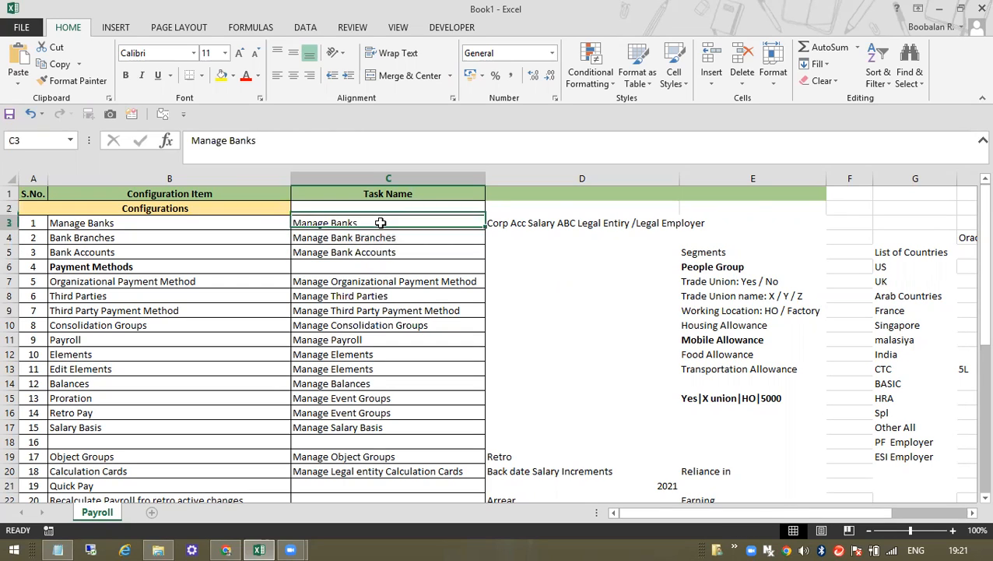